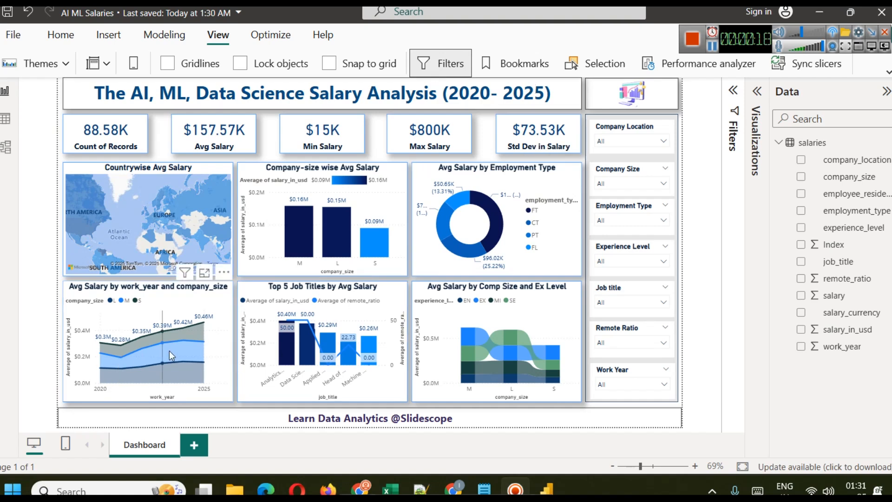
Step: View the average salary by work_year and company_size area chart in focus mode, check its 2020 values, and return to the report
left_click(205, 273)
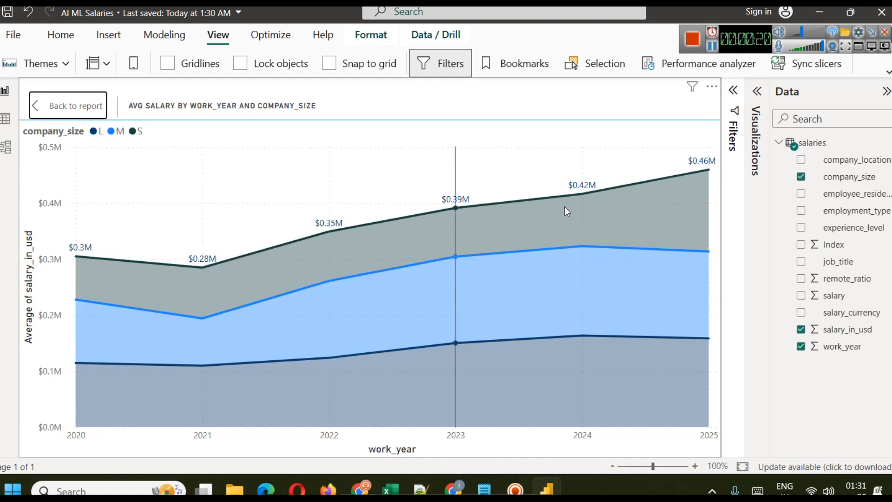
mouse_move(99, 160)
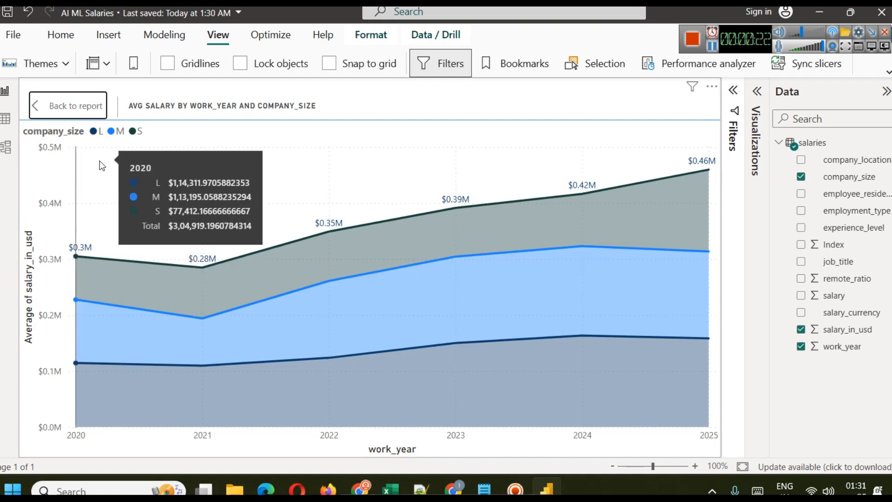
left_click(72, 107)
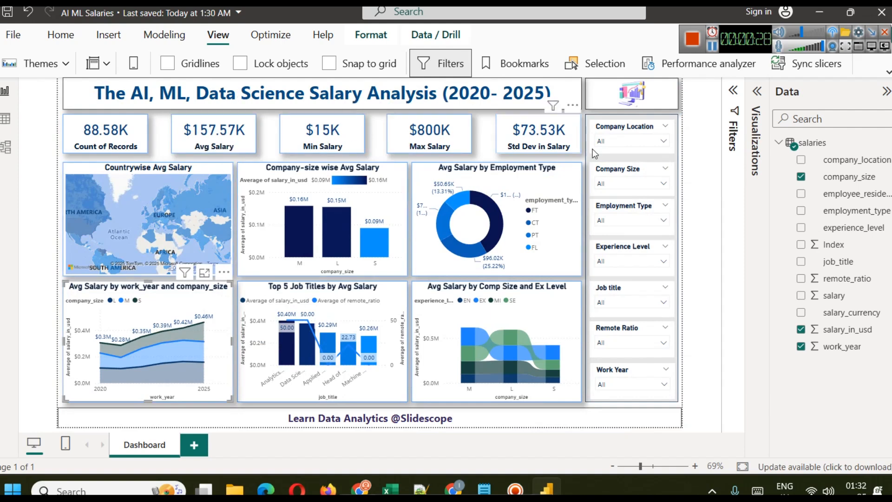
Step: Try out a value in the Company Size slicer and clear it again
left_click(619, 183)
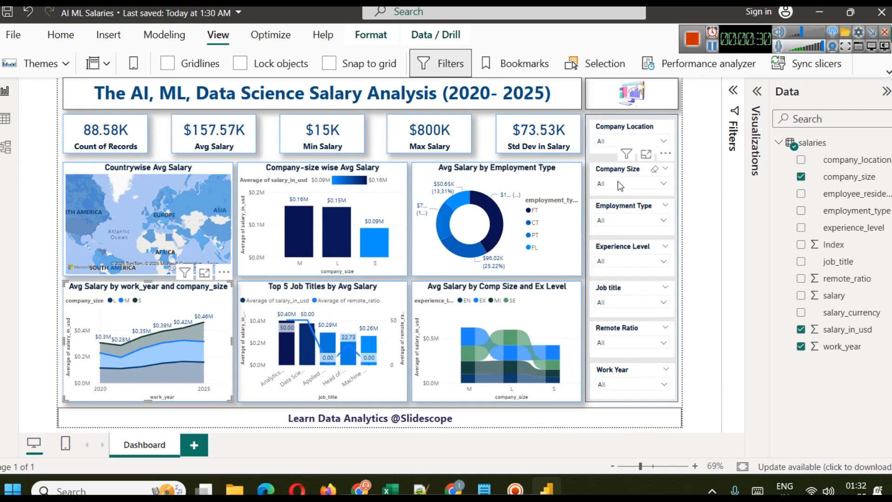
left_click(604, 212)
left_click(604, 211)
left_click(700, 226)
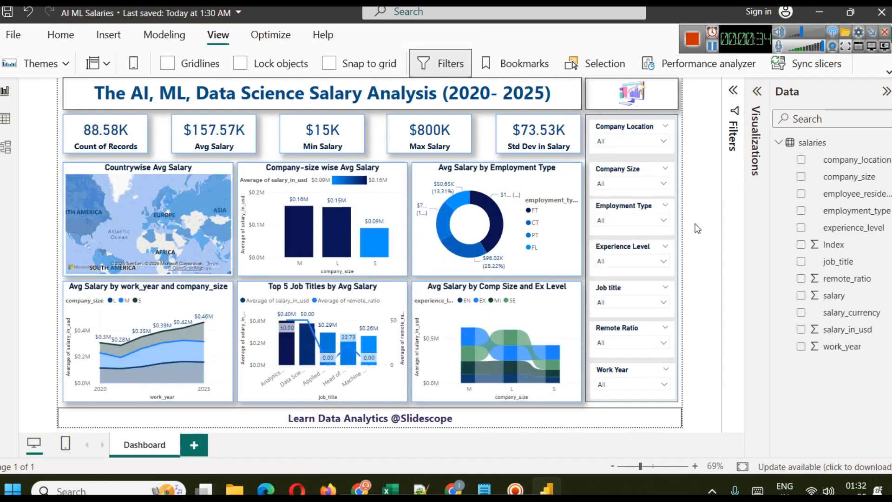
Step: Filter the dashboard to employment type PT, remove the filter again, and close the slicer list
left_click(649, 221)
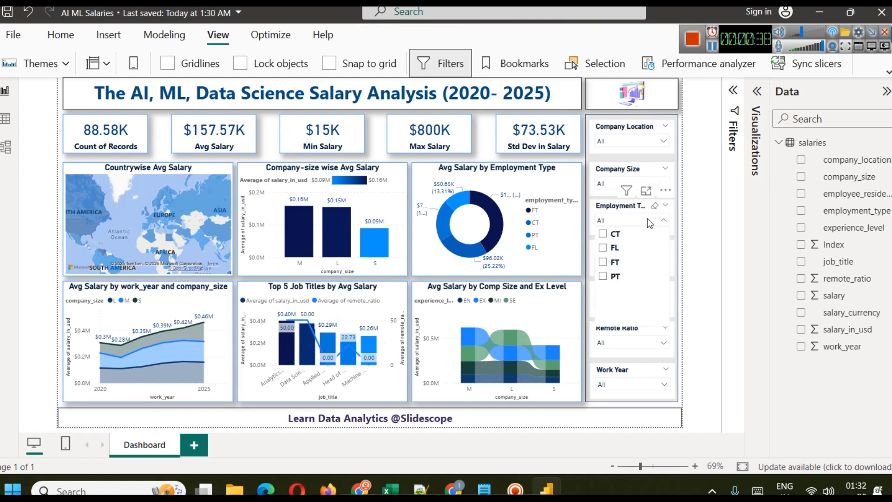
left_click(603, 276)
left_click(603, 276)
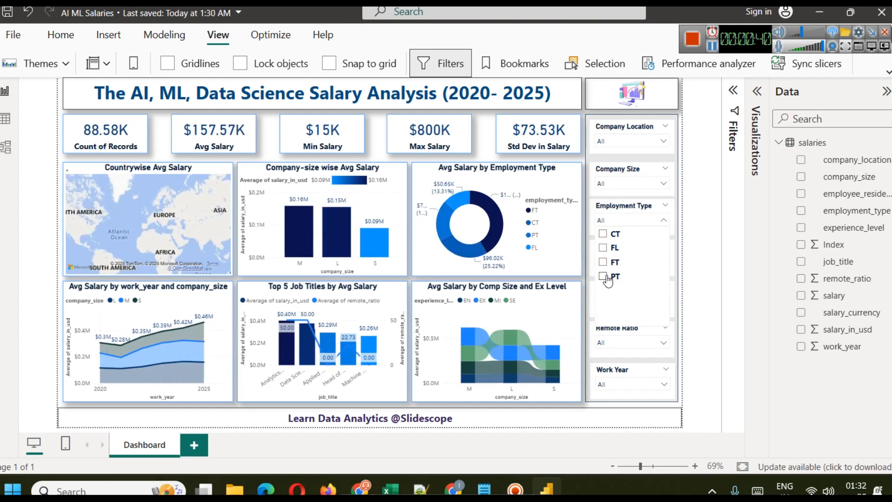
left_click(705, 255)
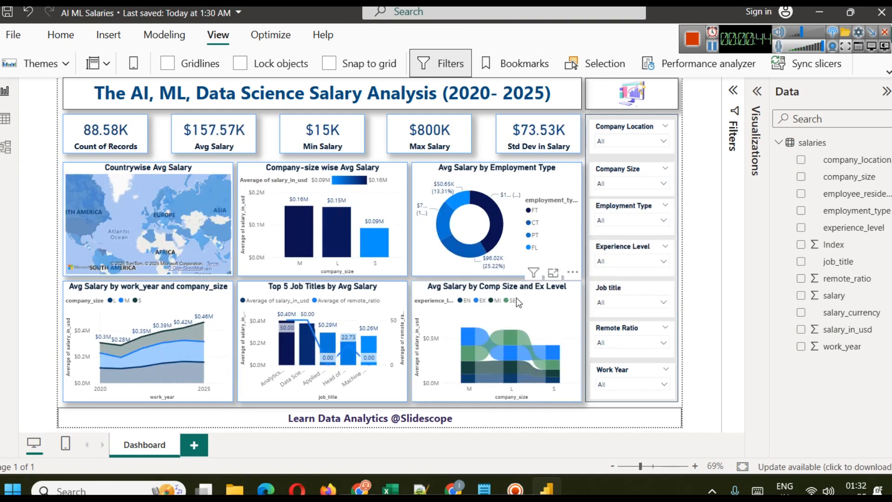
Step: Filter the dashboard to a Remote Ratio of 100 and collapse the slicer list
mouse_move(472, 333)
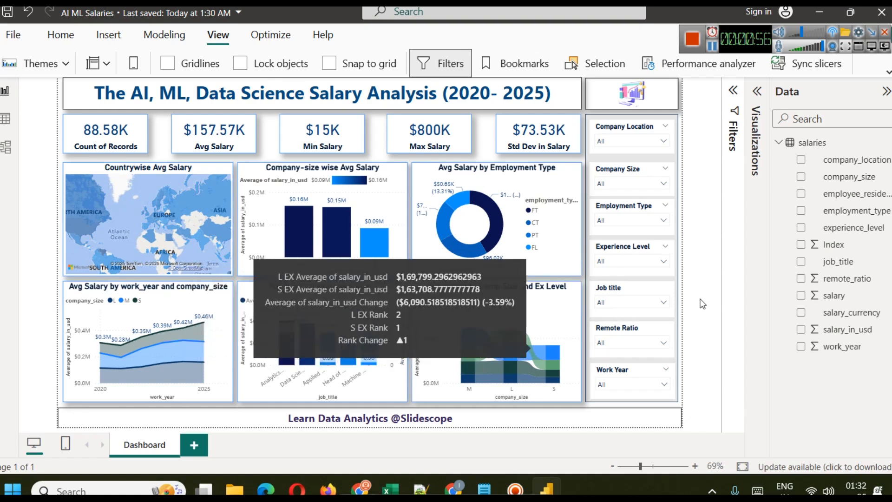
left_click(657, 343)
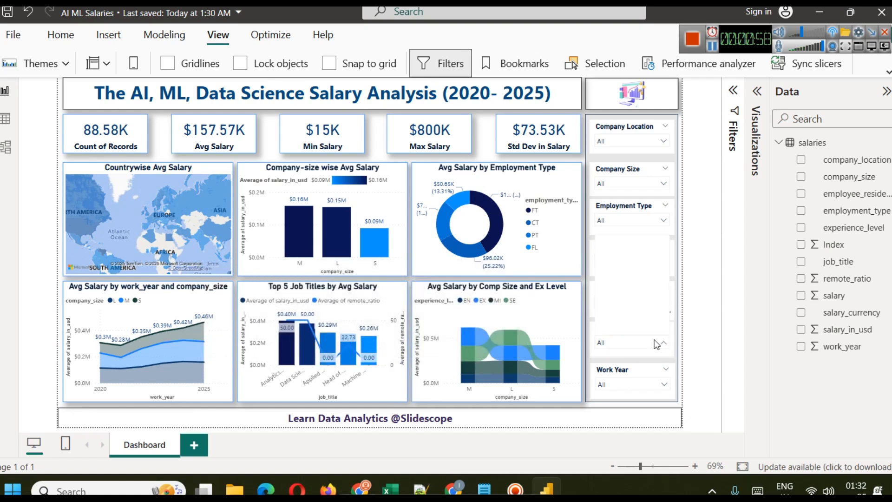
left_click(616, 271)
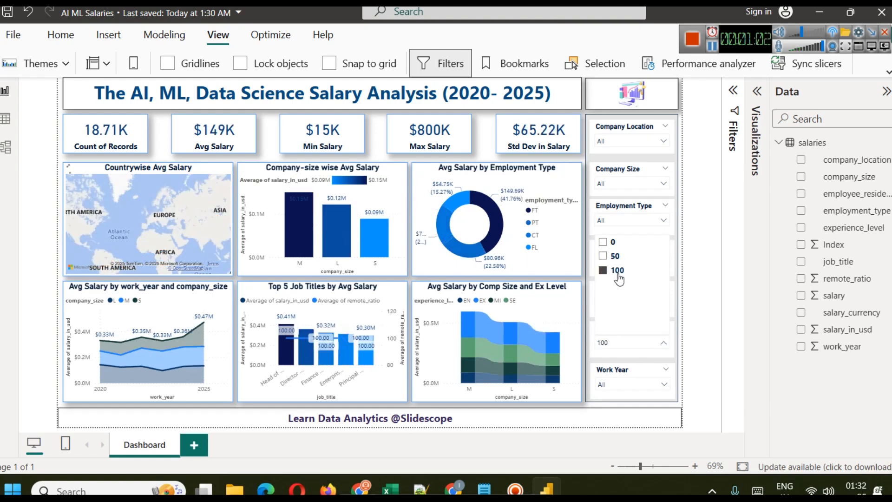
left_click(616, 271)
left_click(617, 271)
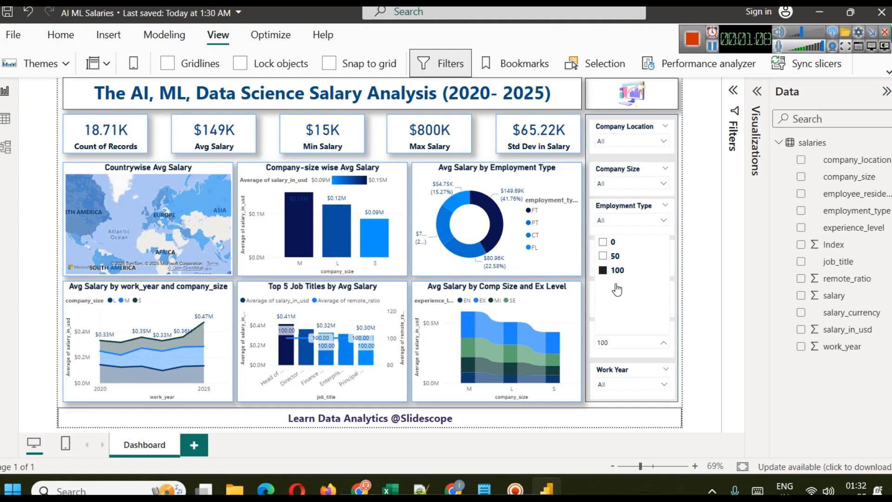
left_click(705, 287)
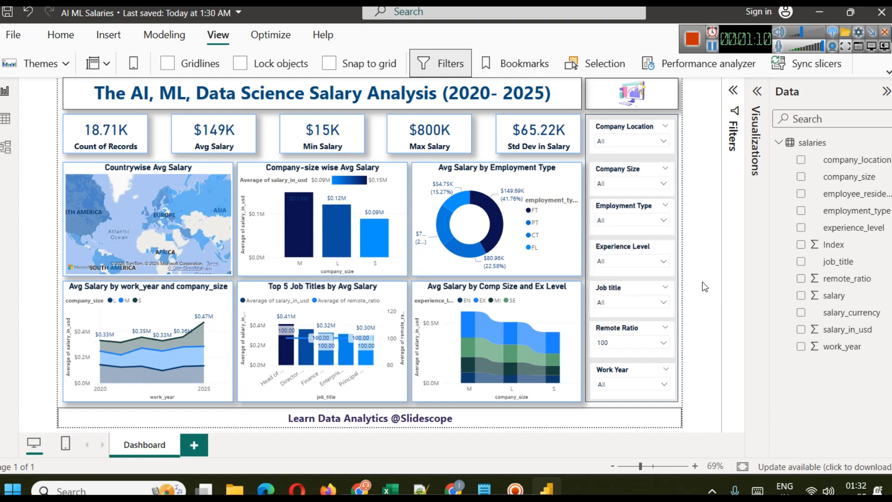
Step: Switch the Remote Ratio filter to 50 and to 0, and clear it to show all records
left_click(632, 343)
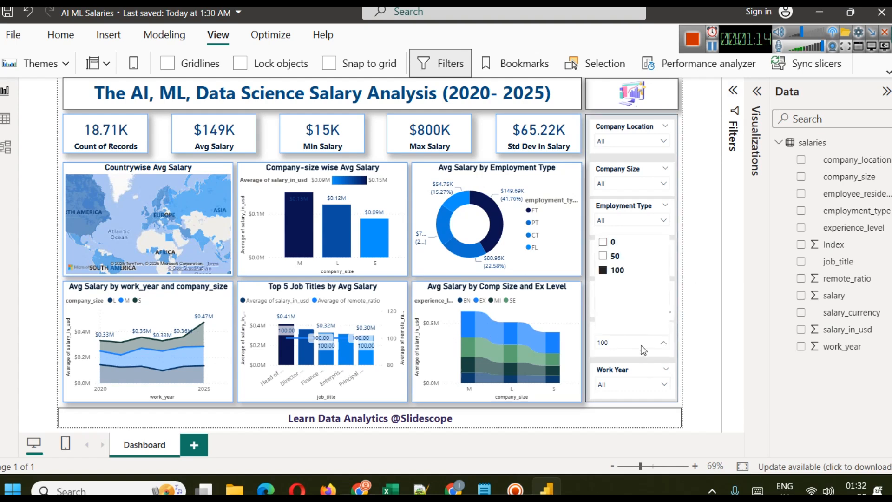
left_click(609, 257)
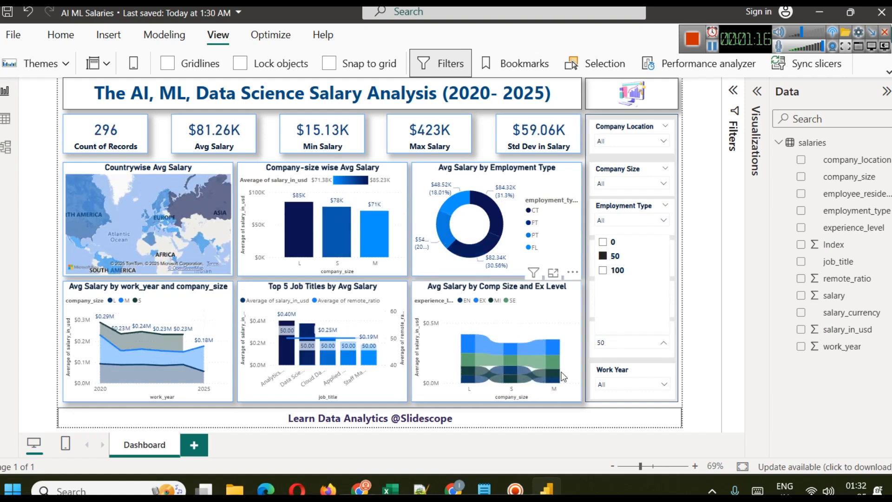
left_click(603, 241)
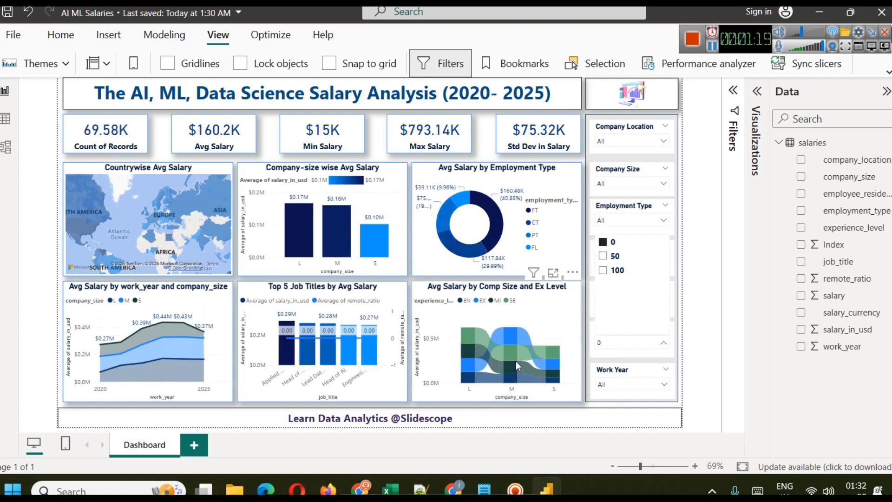
left_click(602, 241)
left_click(701, 295)
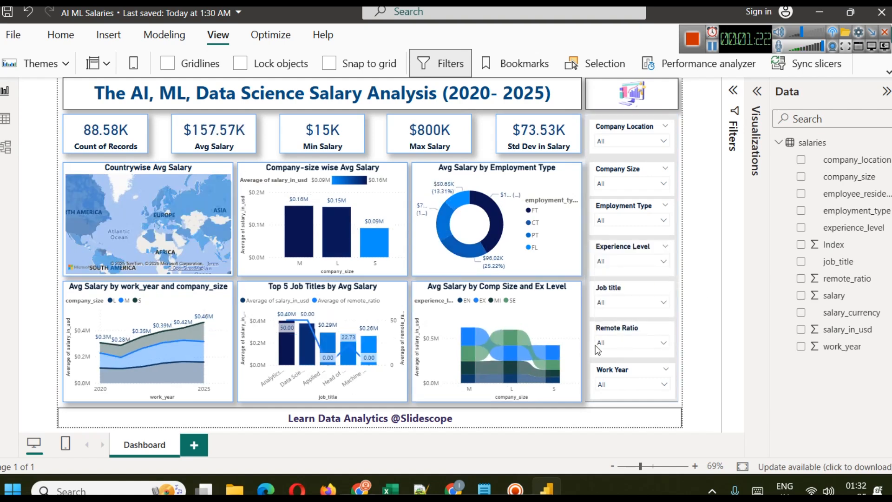
Step: Examine the top 5 job titles chart and the average salary by employment type donut chart
left_click(355, 293)
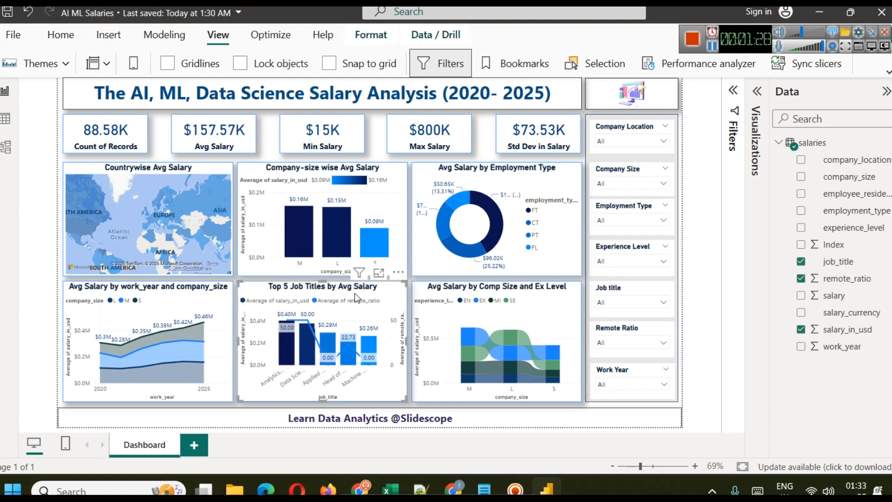
mouse_move(286, 347)
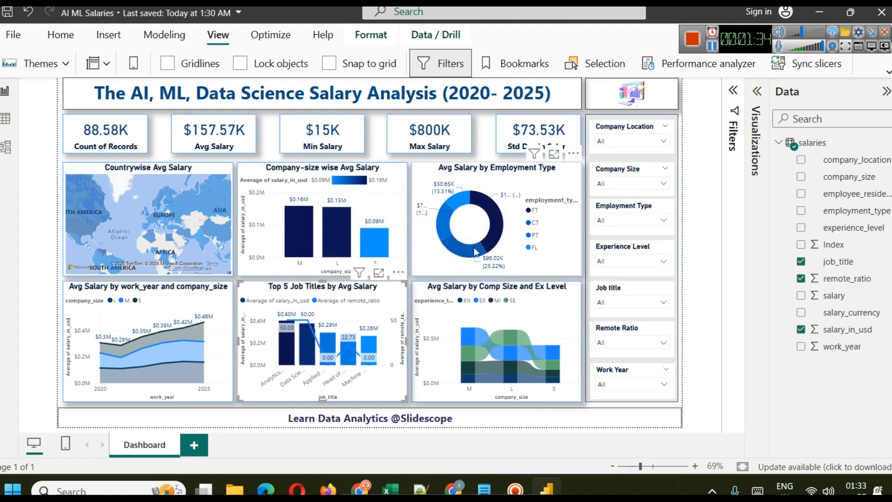
mouse_move(469, 254)
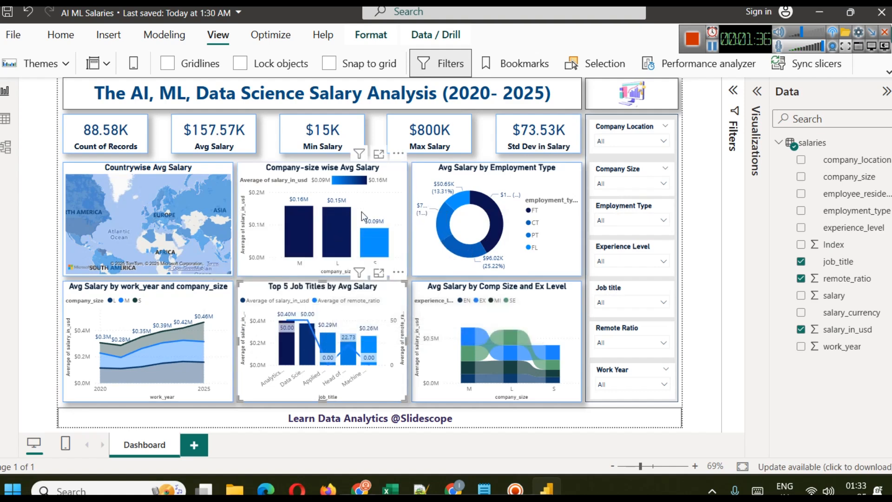
Step: Examine the countrywise average salary map, including the US values, enlarge it in focus mode, and return to the report
left_click(156, 172)
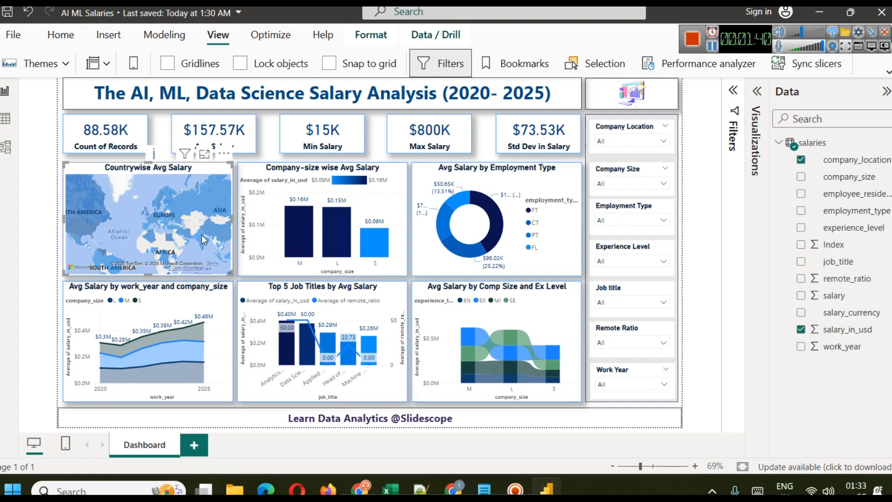
mouse_move(202, 239)
mouse_move(78, 229)
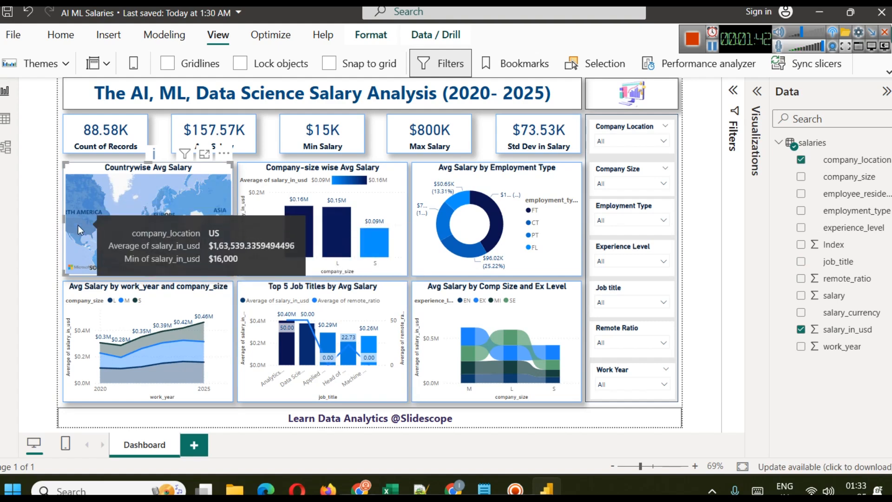
left_click(204, 154)
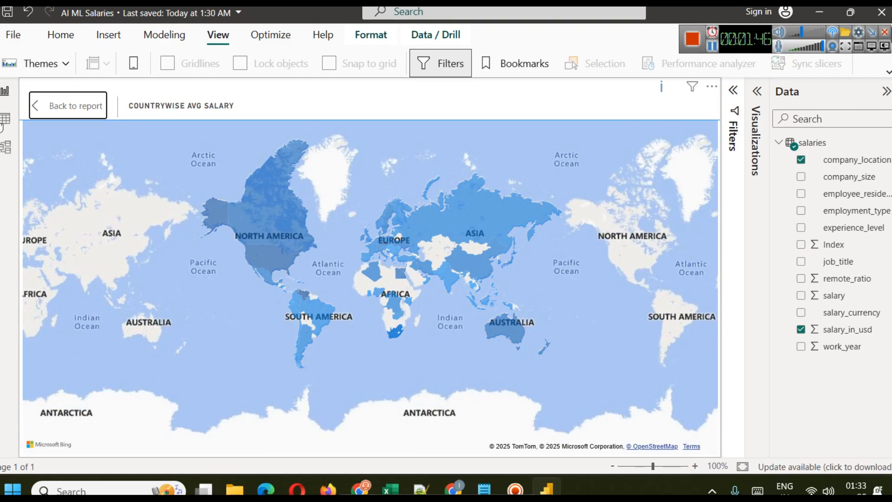
left_click(65, 106)
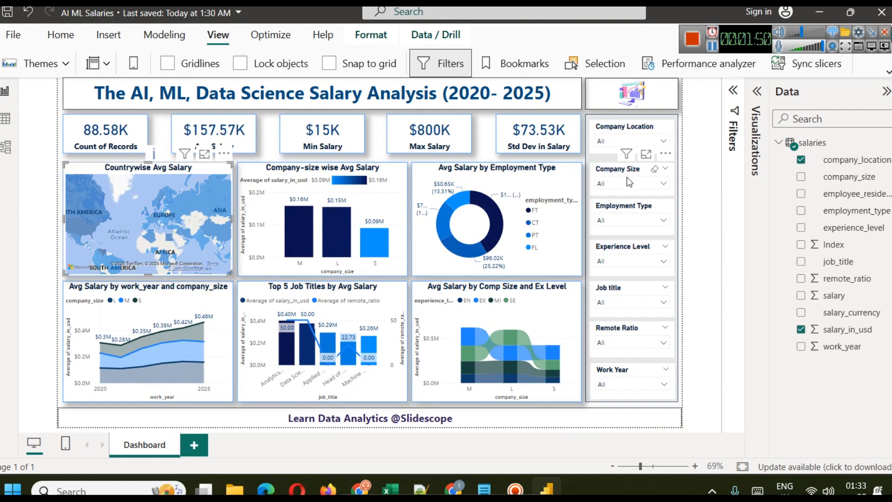
Step: Open the Company Location slicer briefly and close it without choosing a country
left_click(619, 139)
left_click(619, 138)
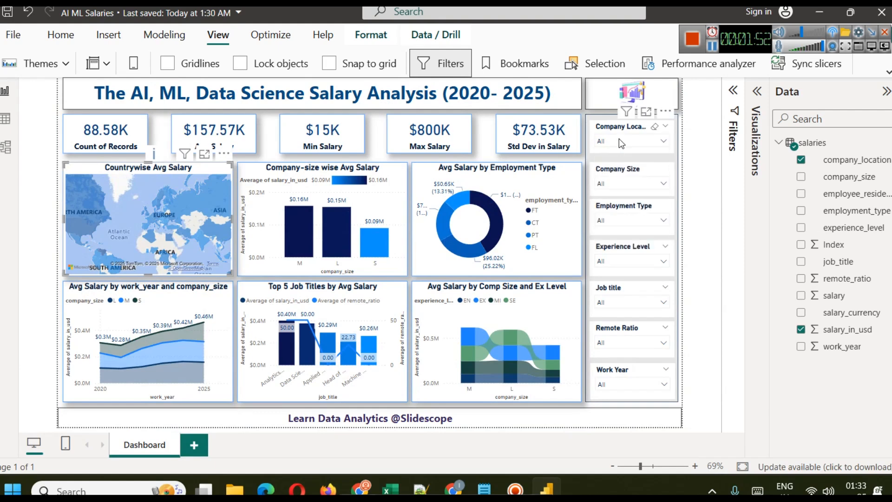
left_click(689, 235)
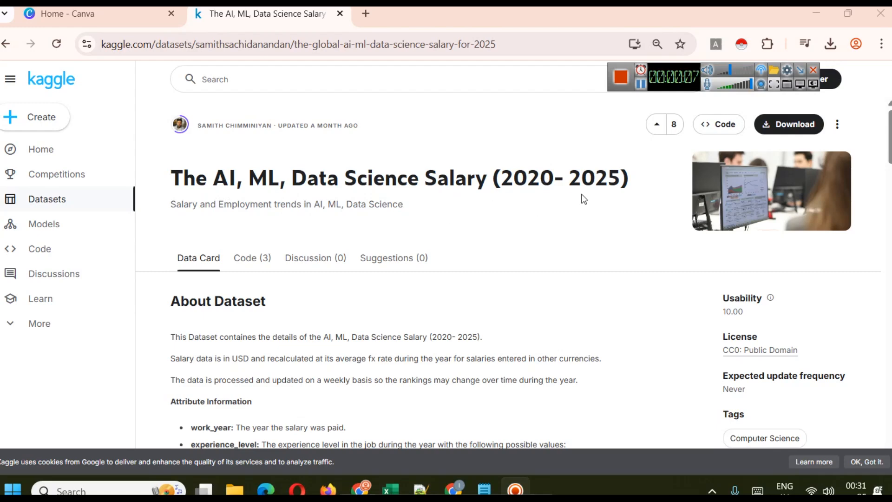
Step: Review the Kaggle dataset page's description, attribute information, and salaries.csv column preview
scroll(508, 219, "down", 2)
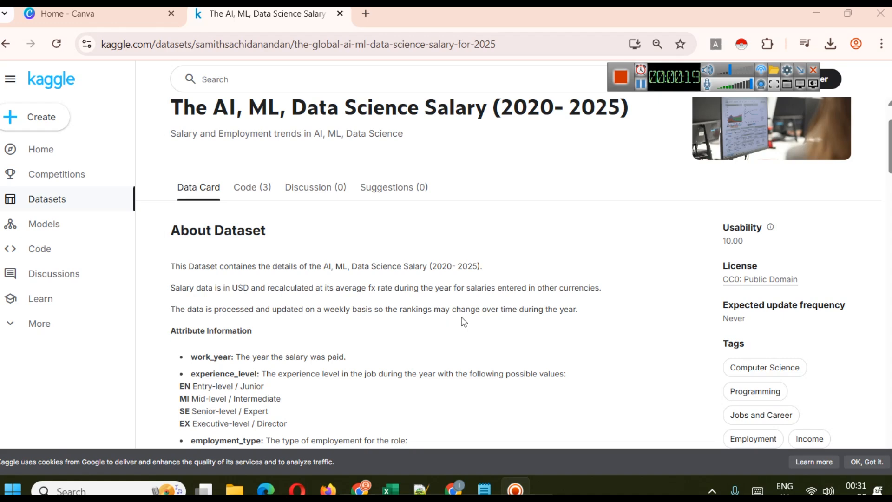
scroll(420, 303, "down", 1)
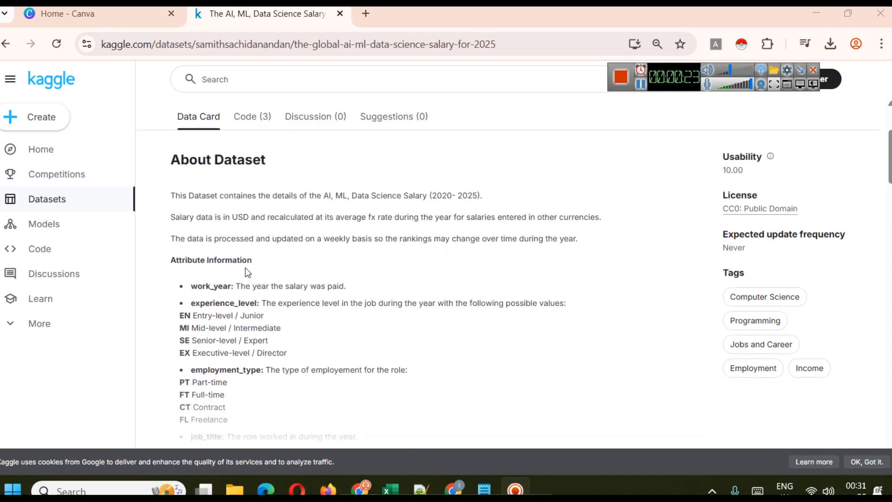
scroll(319, 245, "down", 3)
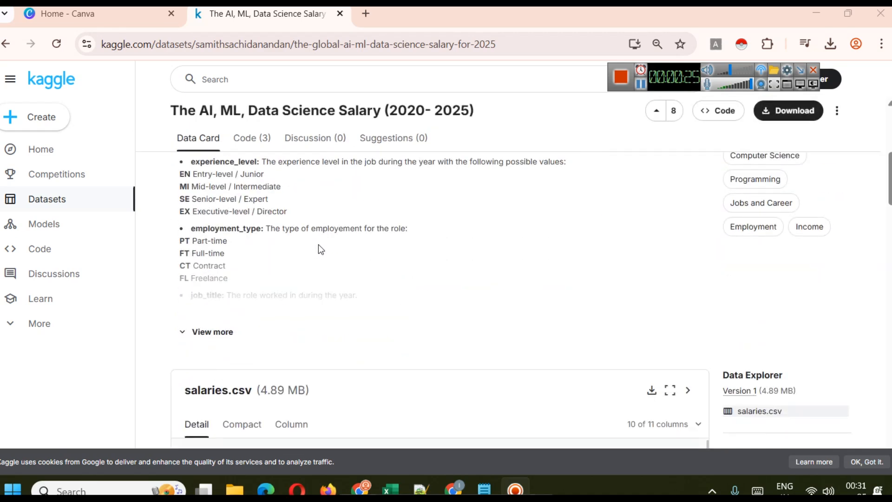
scroll(318, 244, "down", 2)
scroll(450, 246, "down", 1)
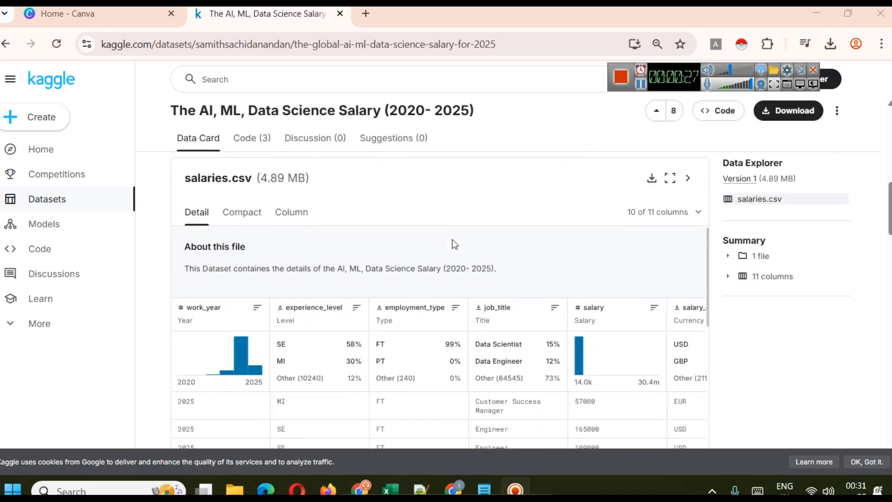
scroll(455, 244, "up", 7)
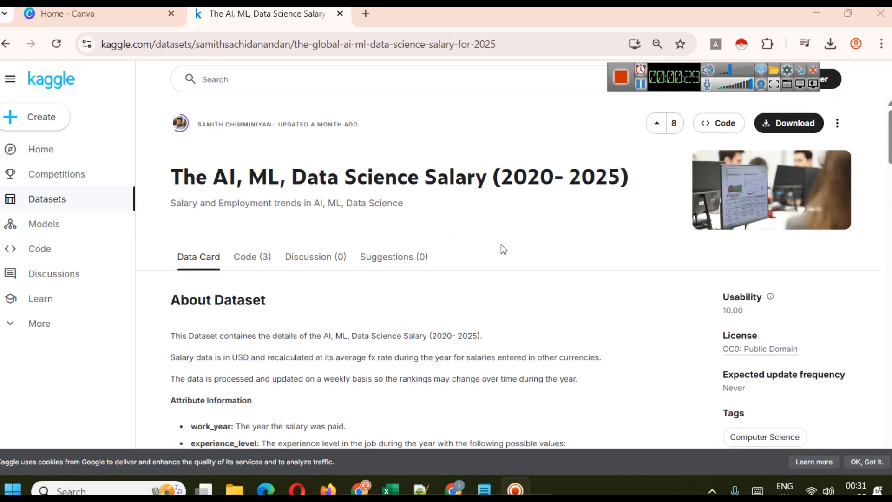
scroll(487, 247, "down", 7)
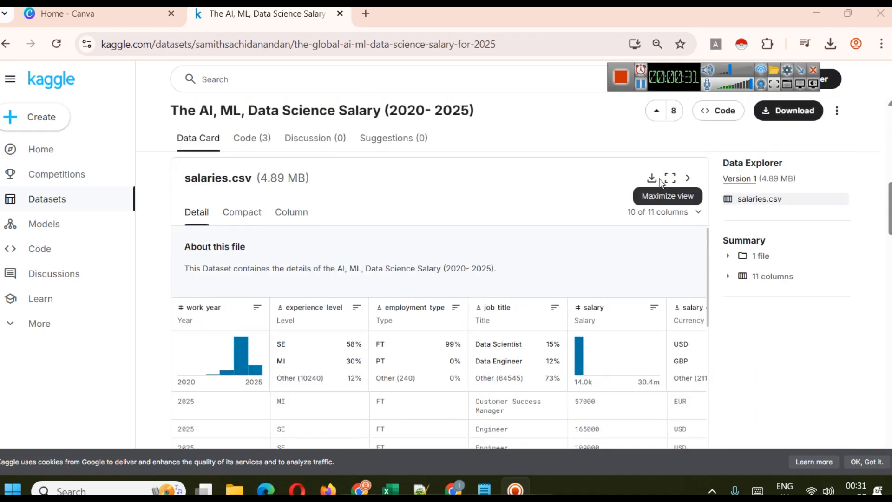
left_click(640, 84)
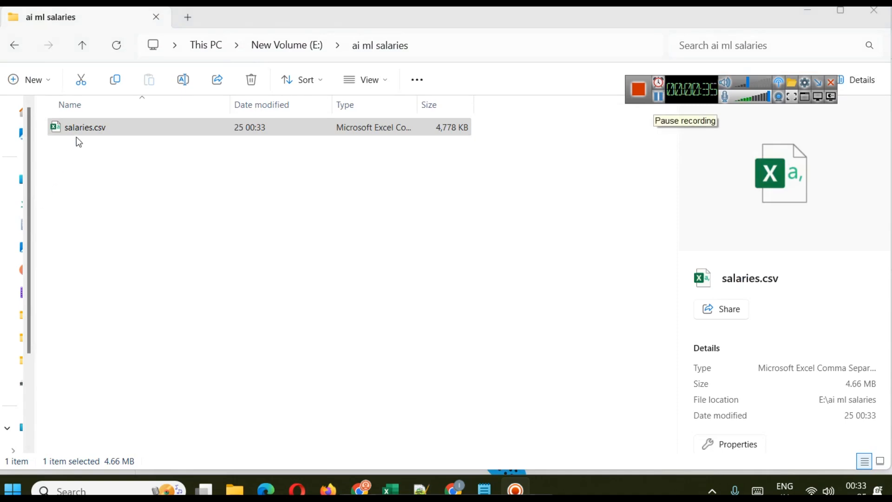
Step: Open salaries.csv from the ai ml salaries folder in Excel and widen the work_year column to show its full heading
left_click(82, 133)
double_click(83, 132)
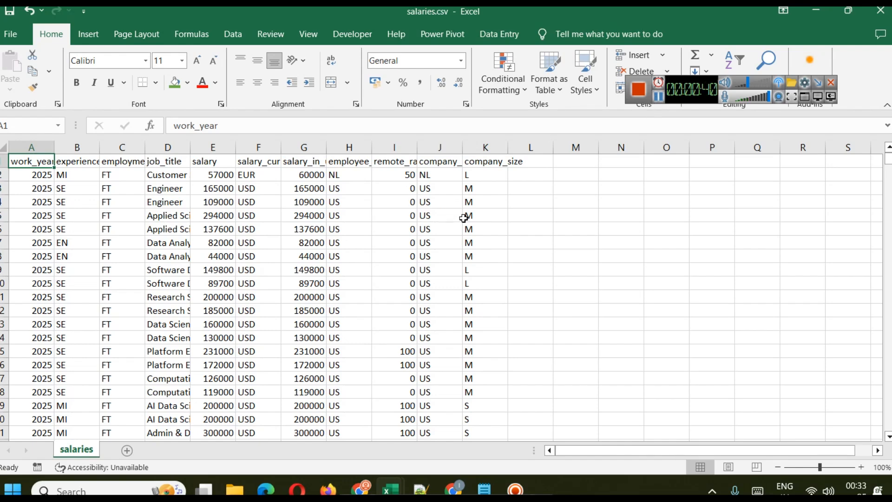
left_click_drag(55, 147, 74, 147)
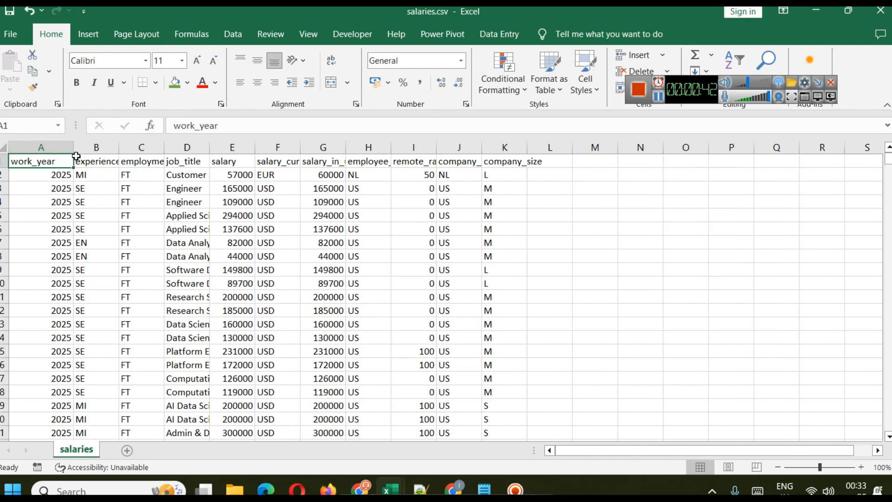
Step: Examine the experience_level and employment_type columns, and widen the job_title column to show more of the titles
left_click(109, 146)
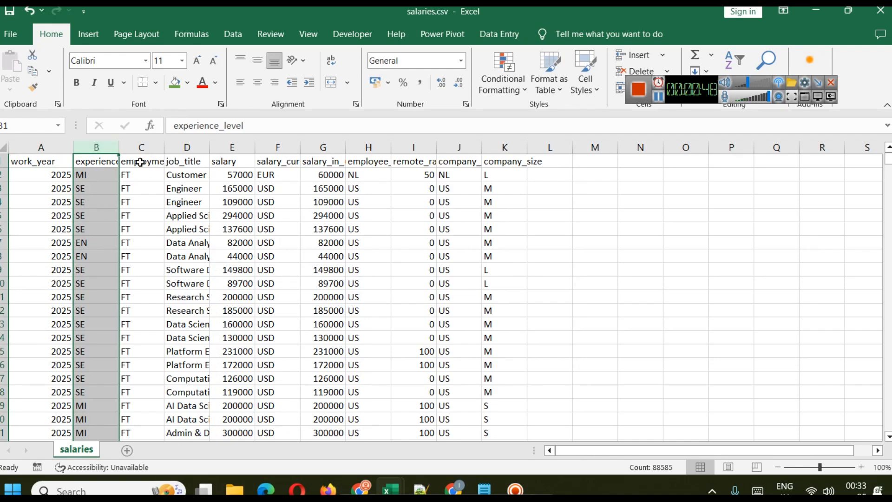
left_click(142, 147)
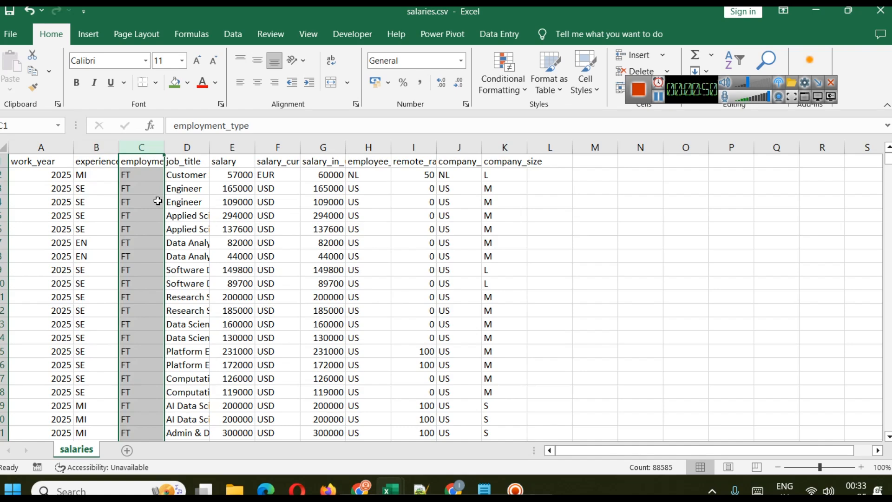
scroll(147, 255, "down", 10)
scroll(148, 256, "up", 10)
left_click(183, 147)
left_click_drag(215, 146, 234, 146)
left_click(208, 173)
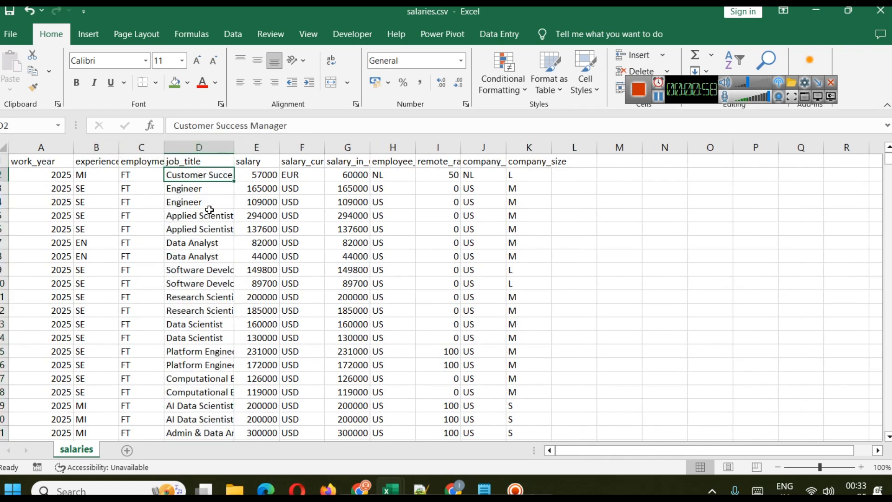
Step: Examine the salary, salary_currency, salary_in_usd and employee_residence columns, looking through the residence values further down the sheet
left_click(272, 149)
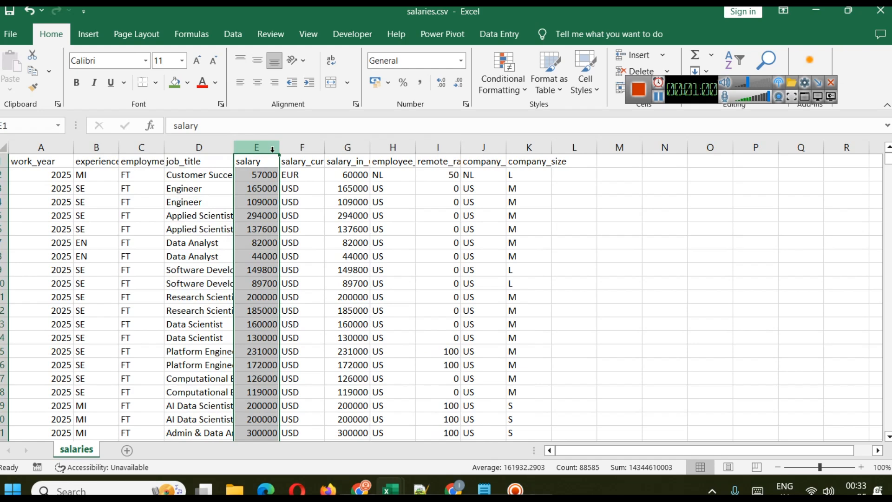
left_click(319, 147)
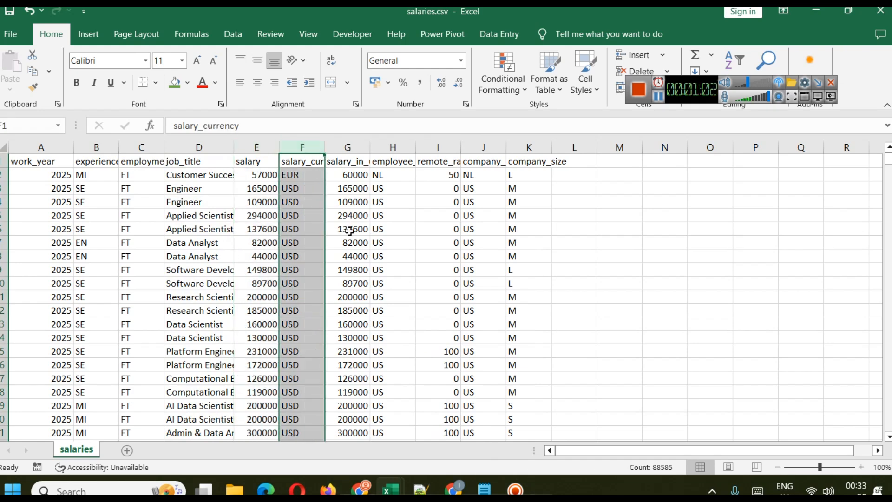
left_click(360, 148)
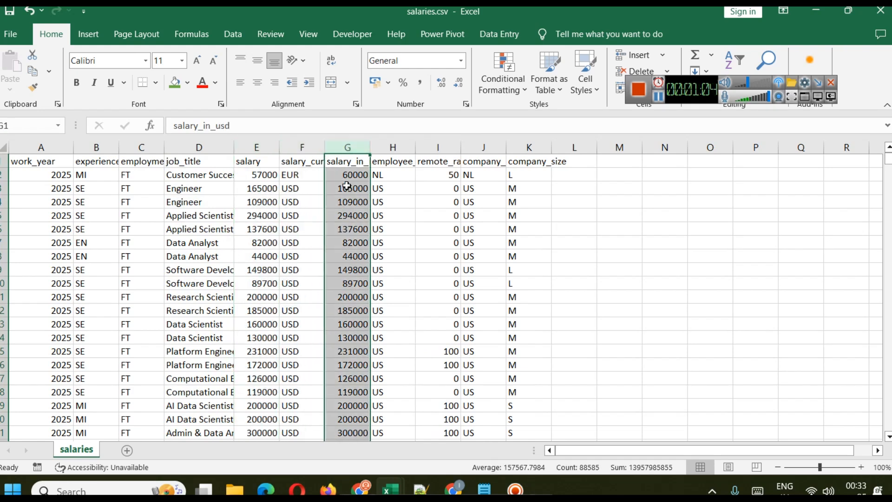
left_click(402, 147)
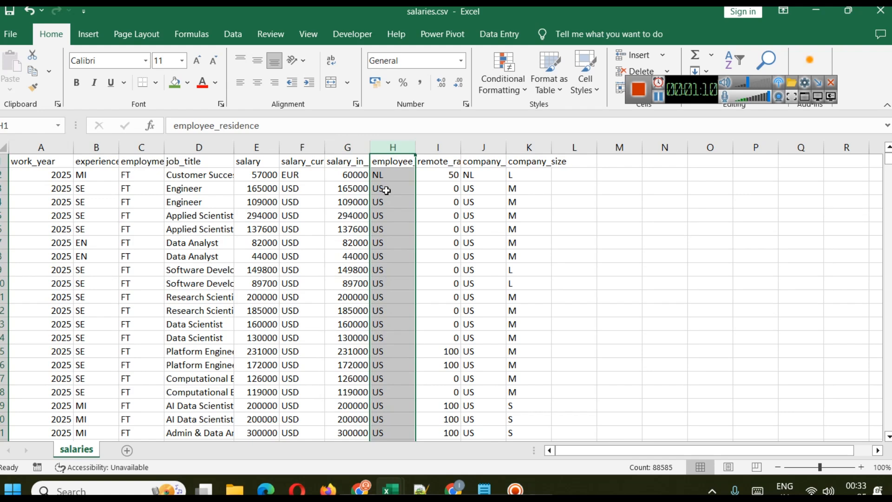
scroll(412, 237, "down", 14)
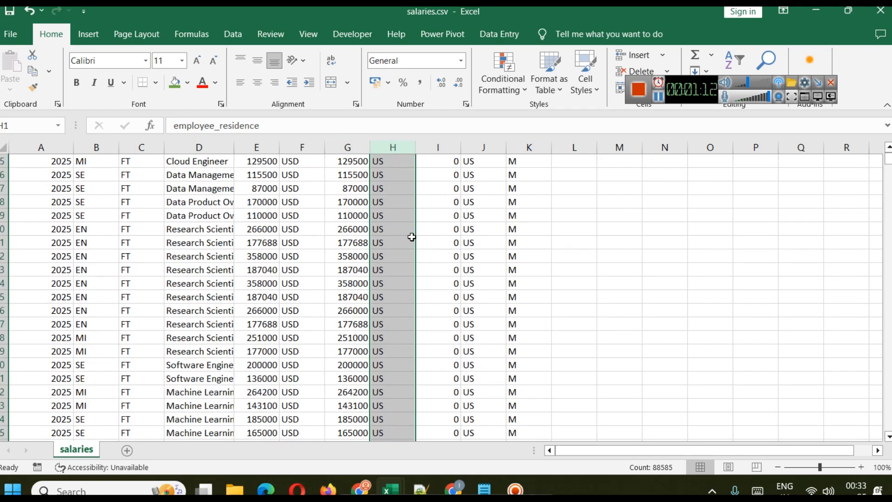
scroll(412, 237, "down", 2)
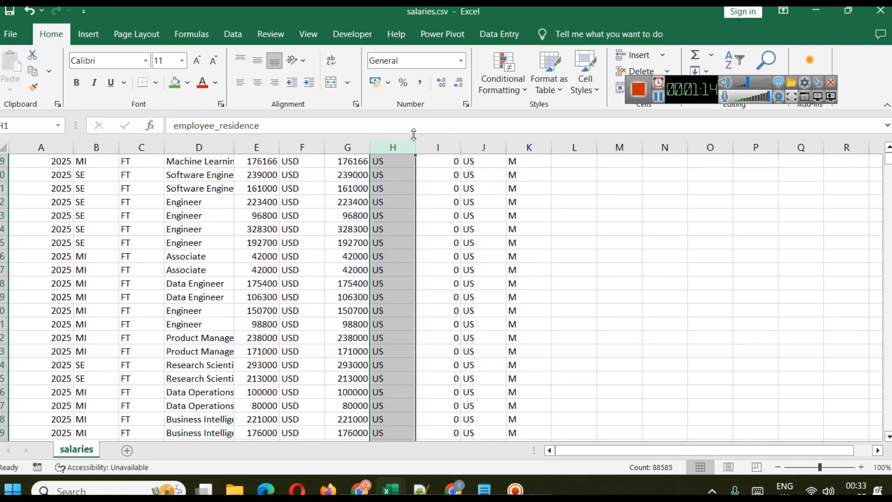
scroll(434, 228, "up", 16)
Step: Widen the remote_ratio and company_location columns, and select the company_size column for review
left_click(438, 148)
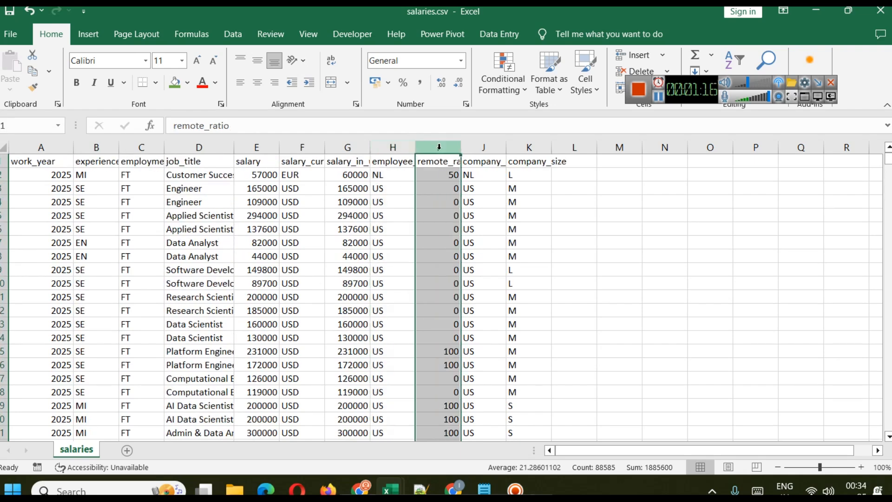
left_click_drag(463, 147, 483, 148)
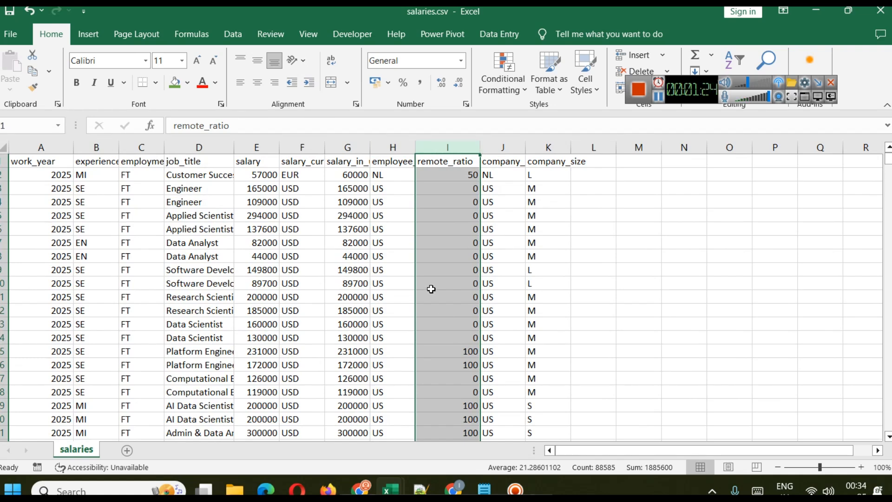
left_click(496, 147)
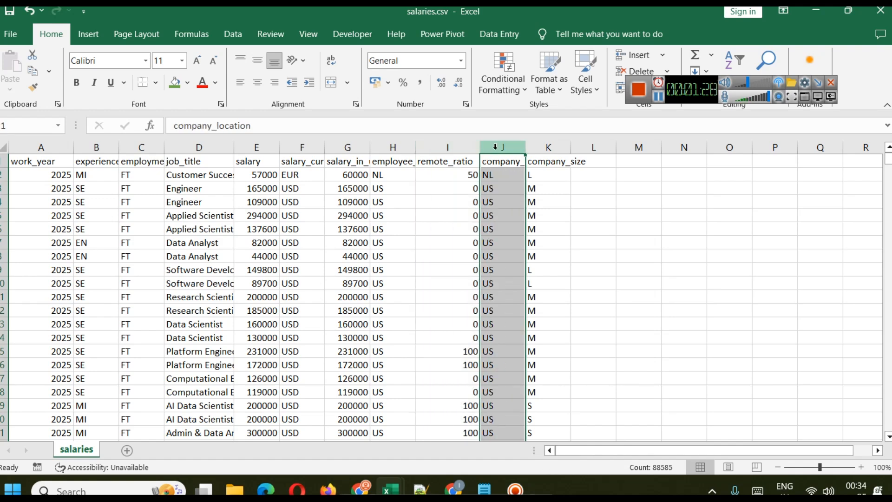
mouse_move(564, 145)
left_mouse_down()
mouse_move(543, 161)
mouse_move(554, 148)
left_mouse_up()
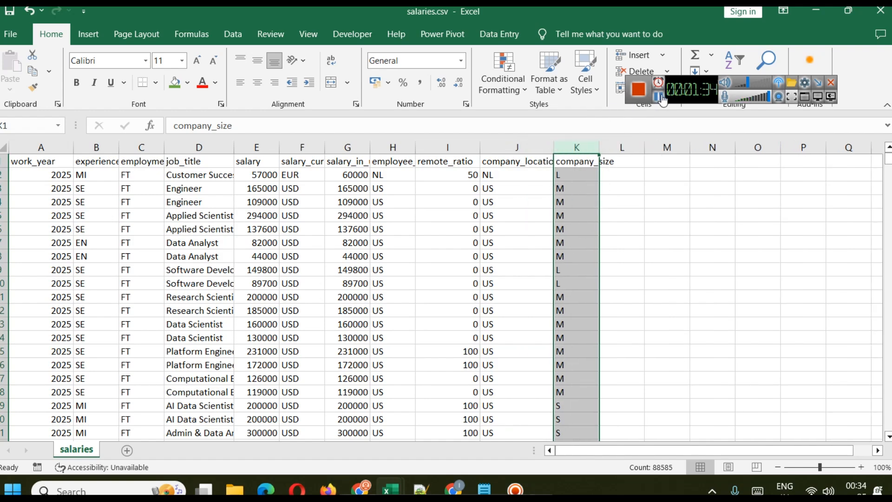
Step: Switch to the Kaggle dataset page, review the experience and employment codes, and expand the full attribute description
key("alt+Tab")
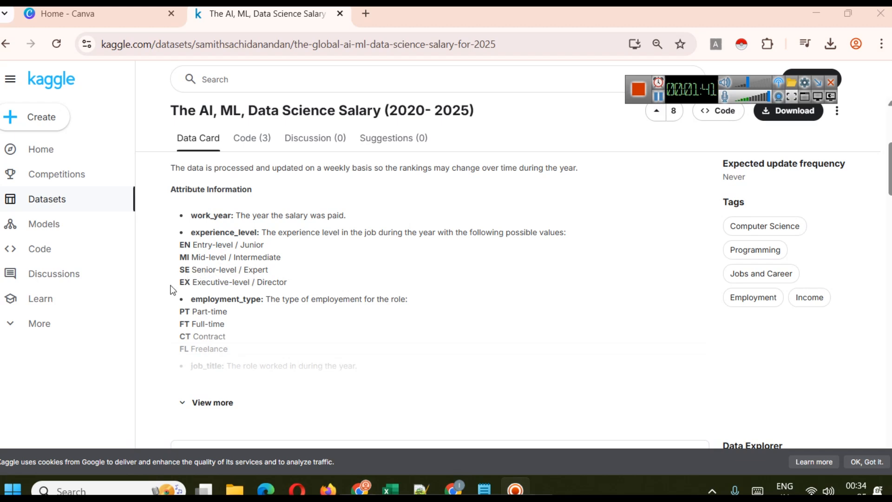
scroll(255, 259, "down", 2)
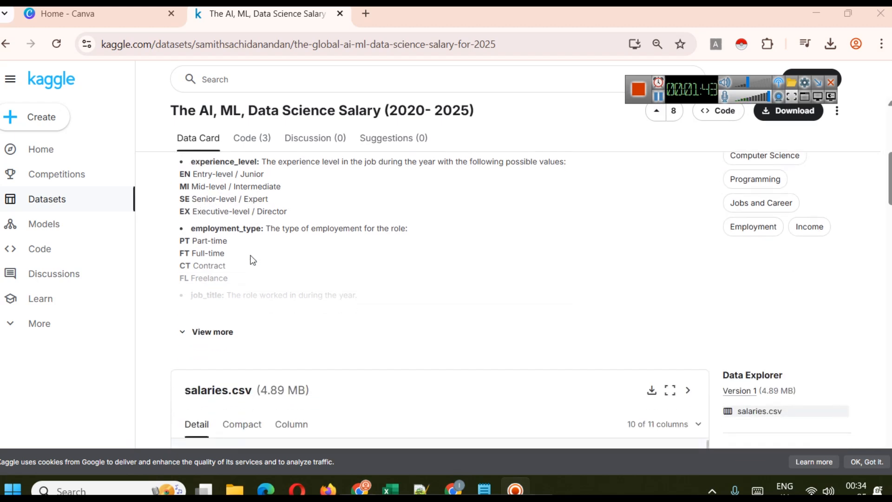
left_click(223, 334)
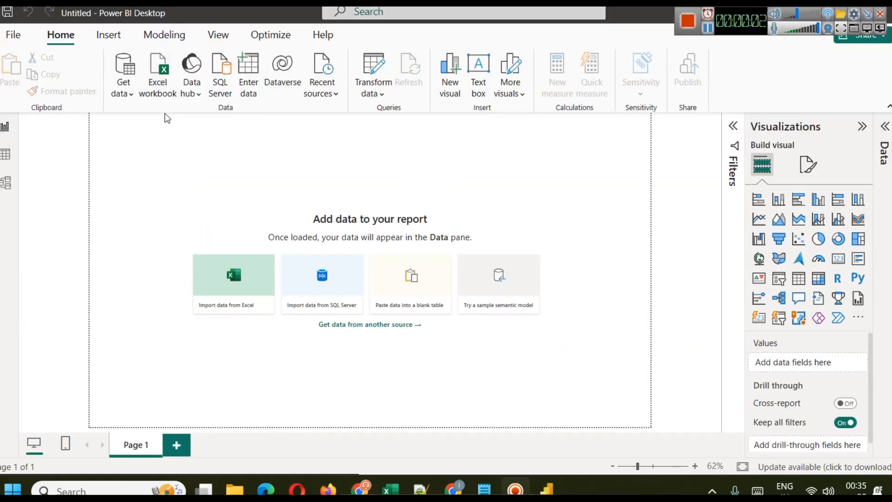
Step: In Power BI Desktop, load salaries.csv from the ai ml salaries folder and expand the salaries table's field list
left_click(132, 95)
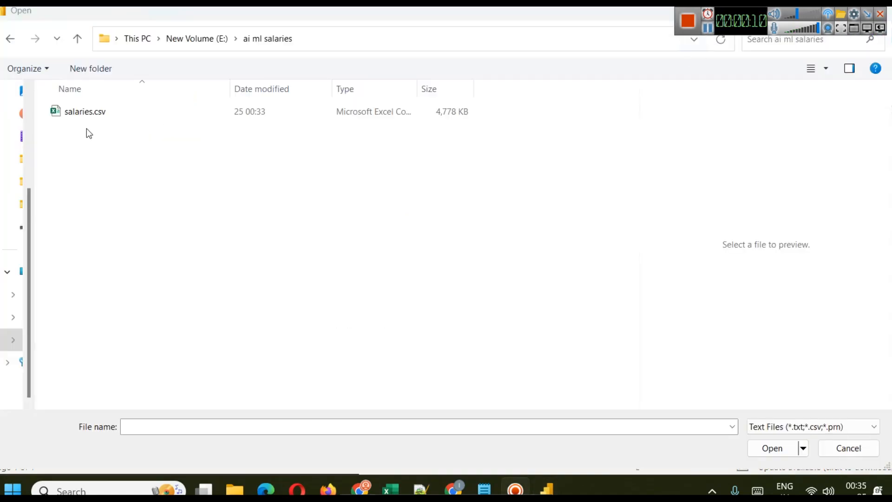
left_click(90, 113)
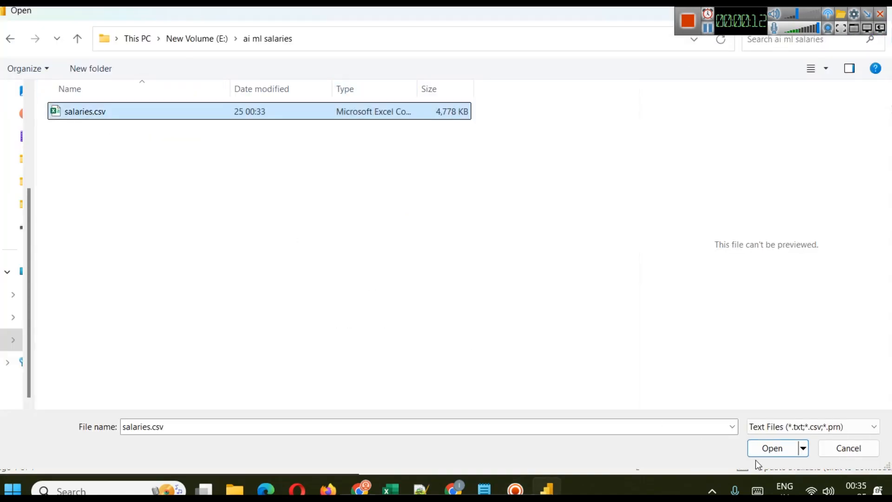
left_click(772, 448)
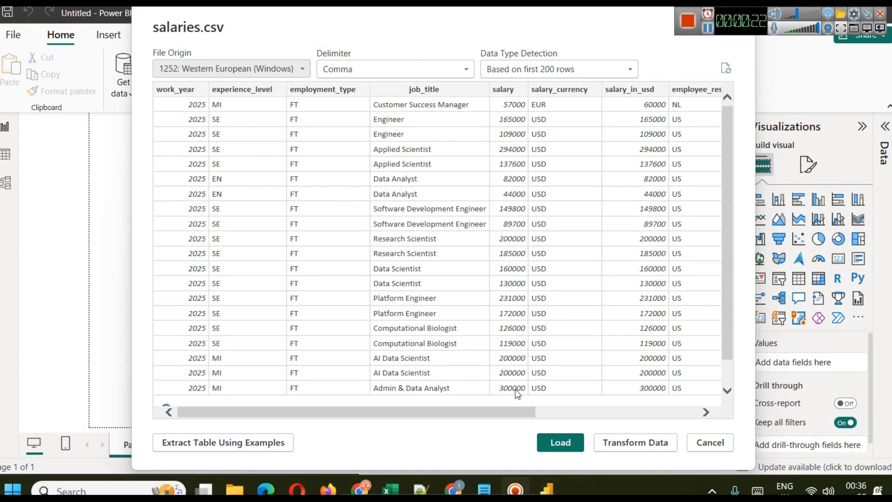
left_click_drag(482, 409, 400, 409)
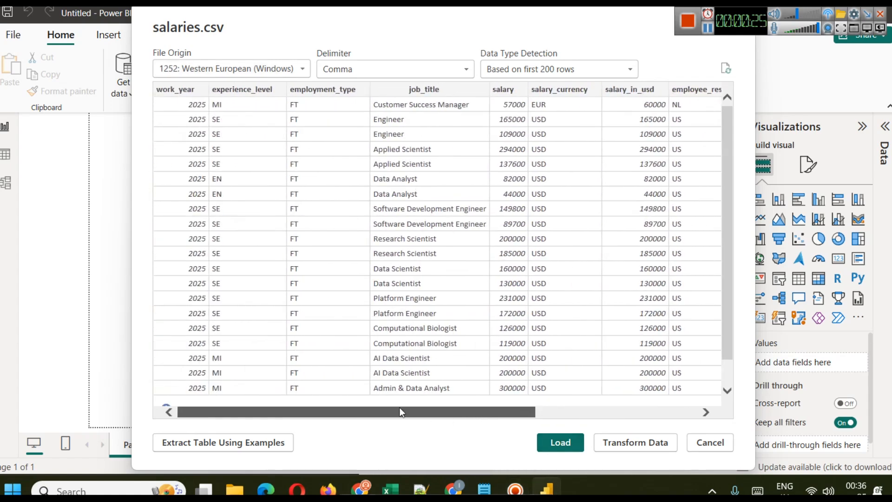
left_click(561, 443)
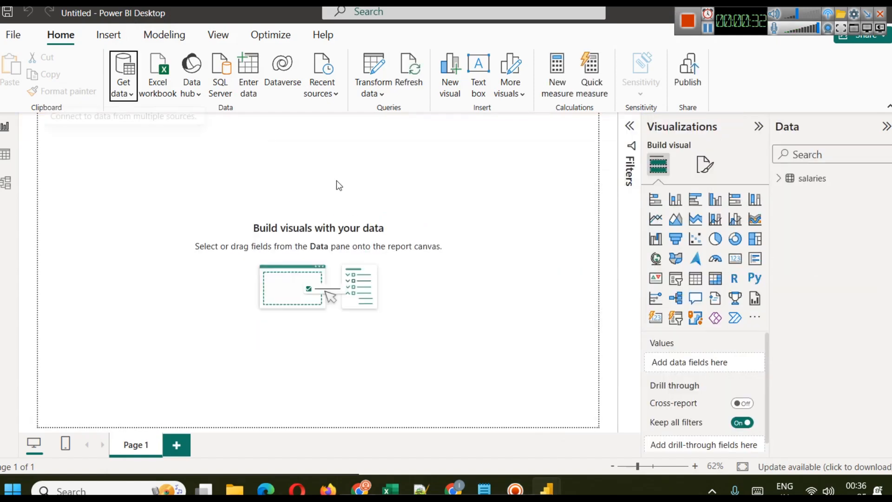
left_click(778, 178)
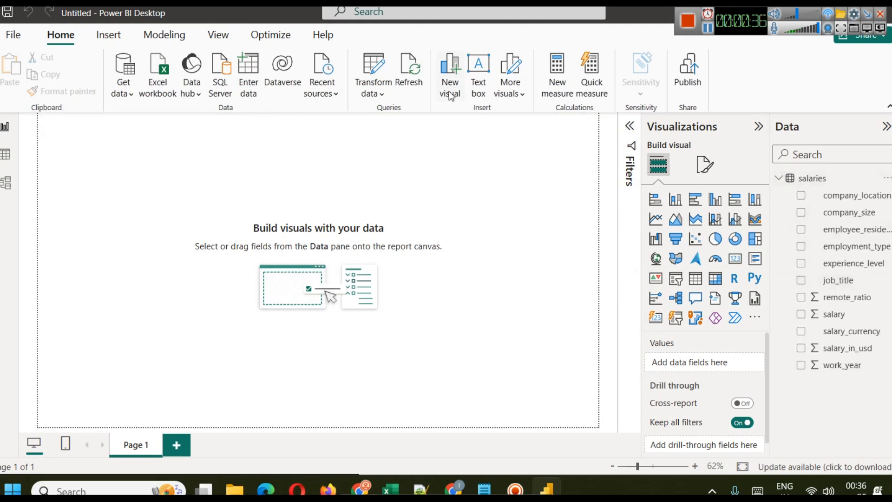
Step: Add a page-wide text box containing only the pasted title "The AI, ML, Data Science Salary (2020- 2025)"
left_click(478, 86)
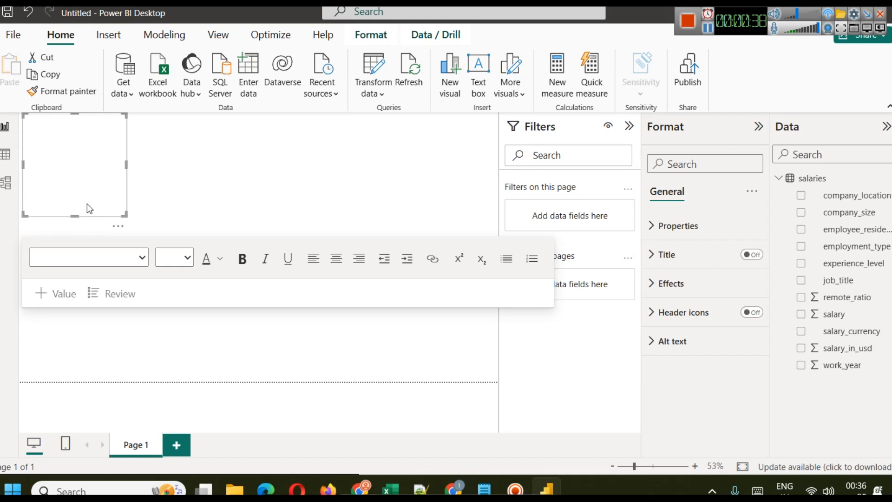
left_click(74, 132)
type("The AI, ML, Data Science Salary (2020-2025) arrow_drop_up 8 code")
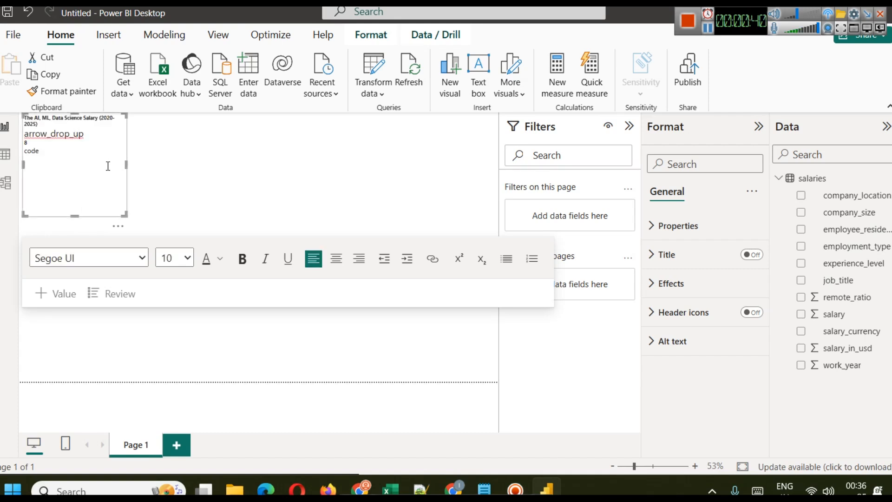
left_click_drag(125, 165, 497, 165)
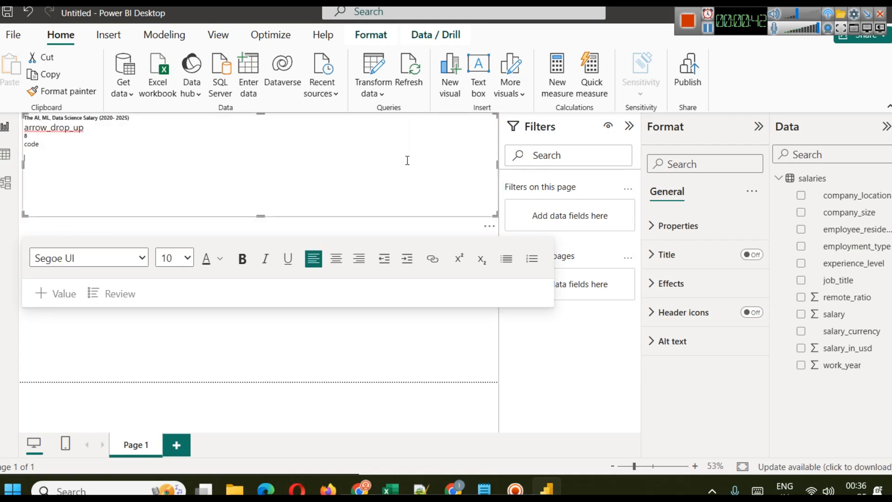
left_click_drag(91, 155, 20, 138)
key("BackSpace")
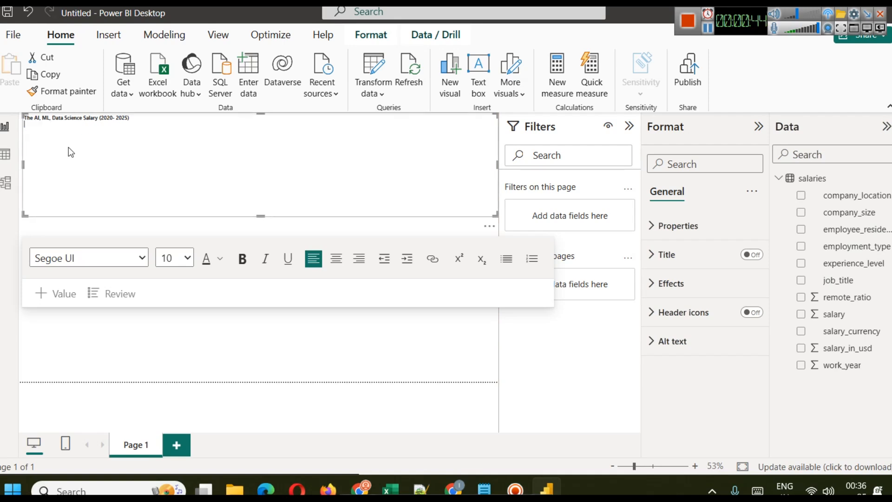
Step: Format the whole title text in Segoe (Bold) at size 28
key("ctrl+a")
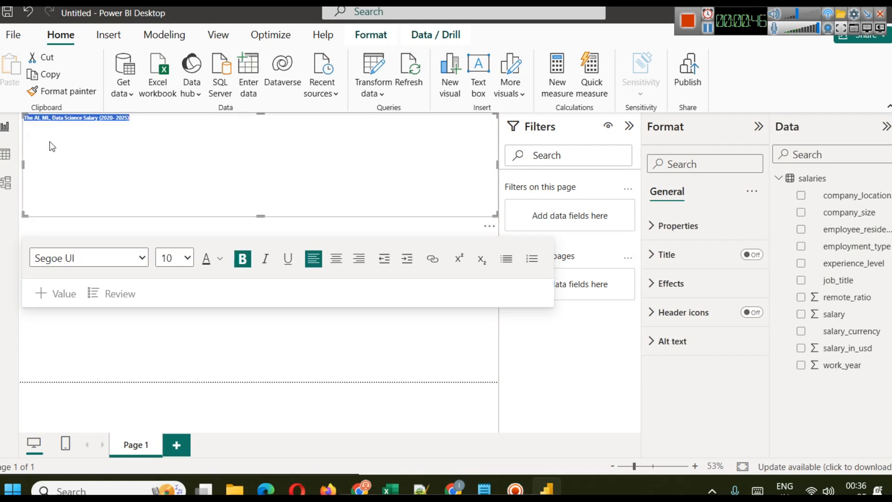
left_click(114, 258)
left_click(113, 256)
left_click(112, 256)
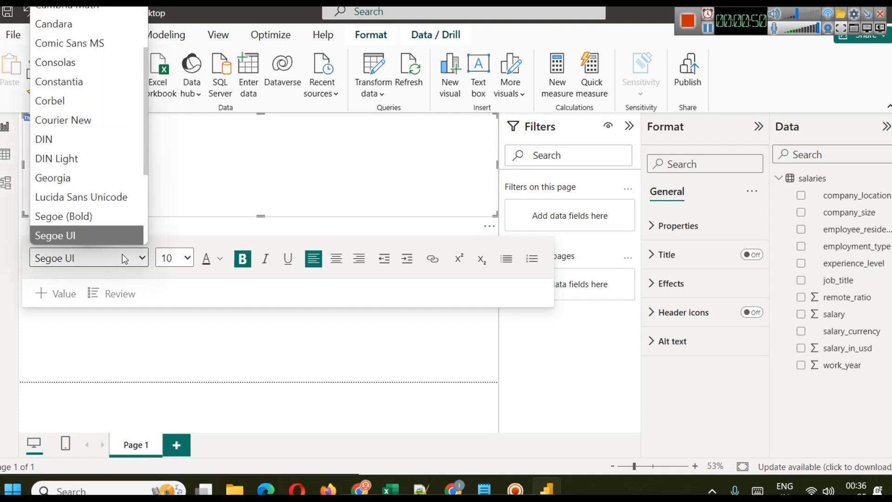
left_click(97, 222)
left_click(174, 258)
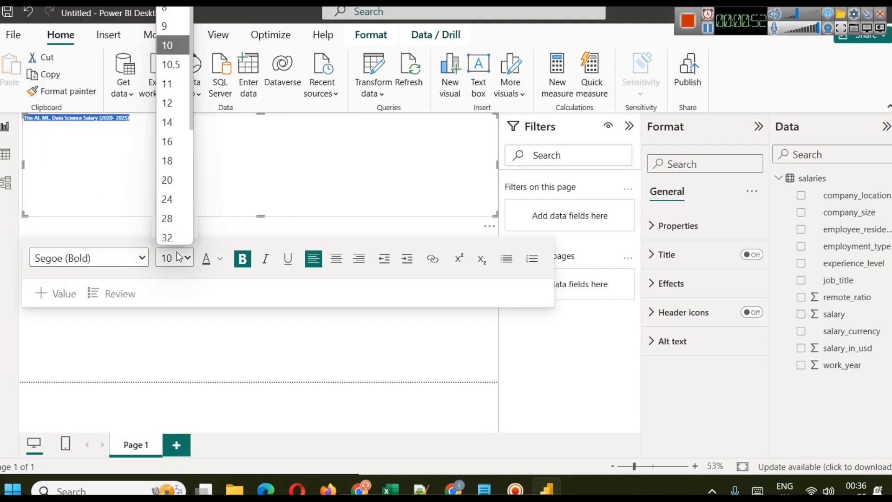
left_click(169, 215)
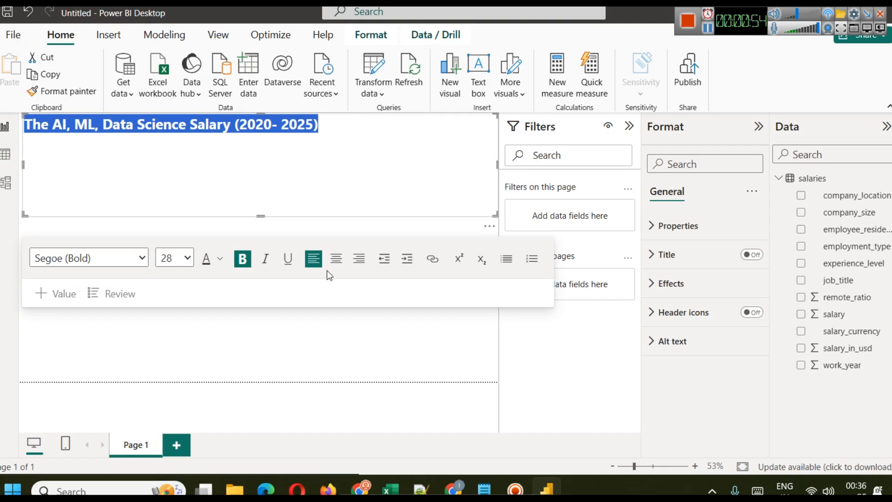
Step: Center the title and reduce the text box height to fit its single line
left_click(336, 258)
left_click_drag(260, 217, 252, 143)
left_click(275, 276)
left_click(418, 125)
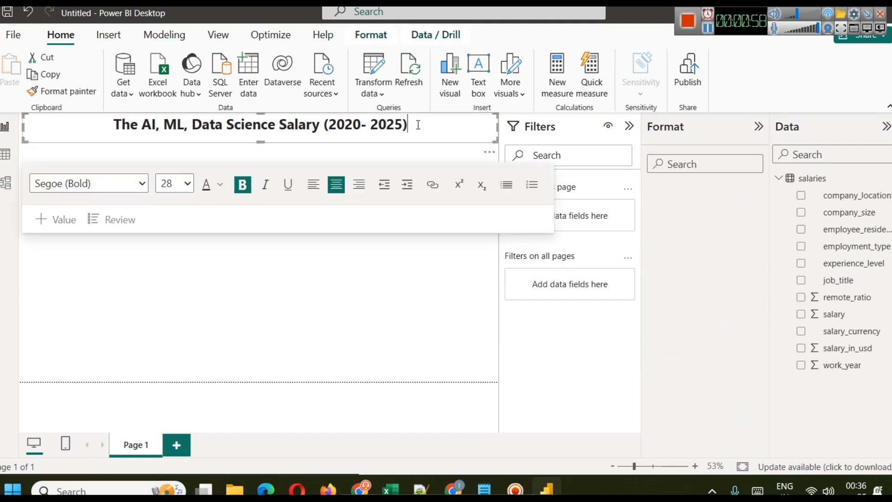
Step: Turn on the visual border and the shadow for the title text box
key("ctrl+a")
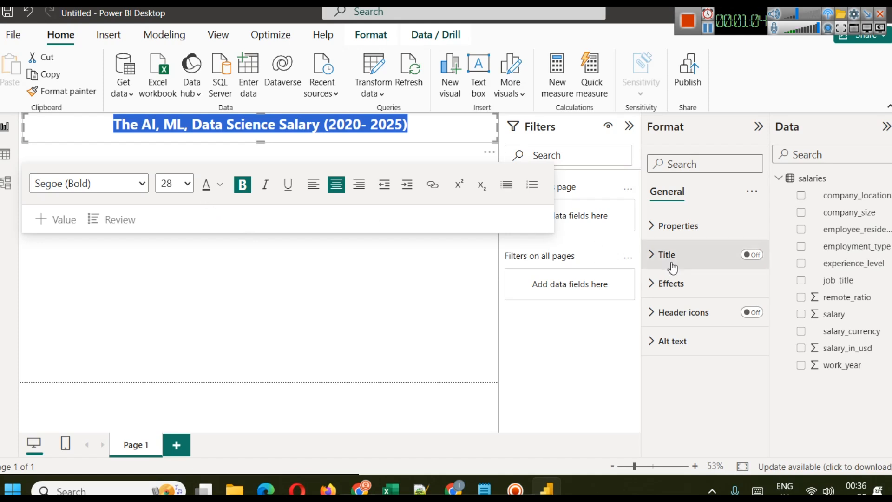
left_click(675, 285)
scroll(706, 367, "down", 3)
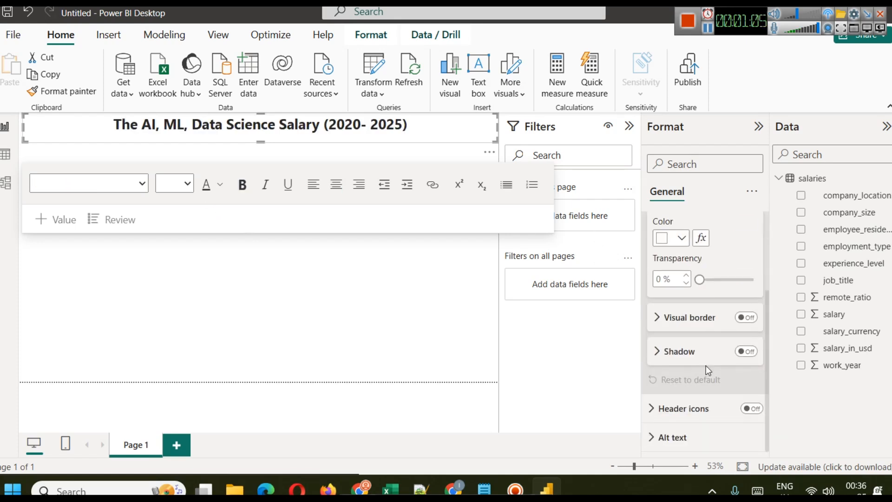
left_click(748, 355)
left_click(746, 328)
left_click(746, 321)
scroll(747, 356, "down", 3)
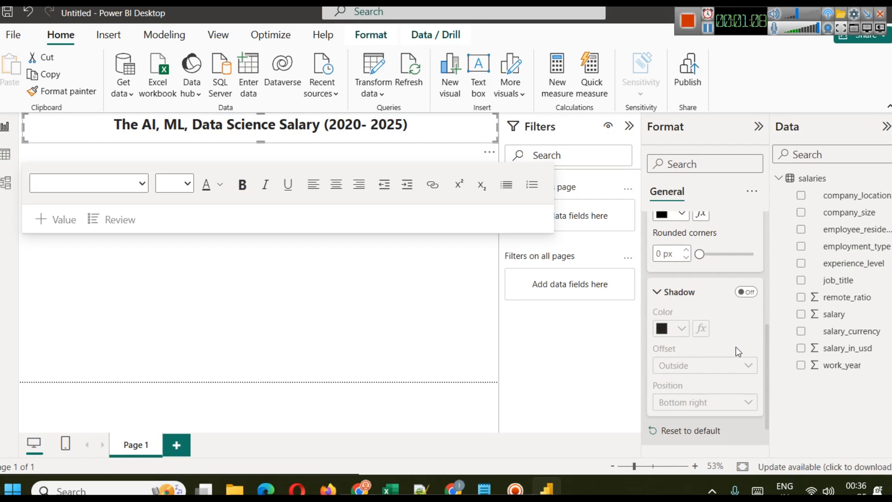
left_click(746, 291)
left_click(204, 184)
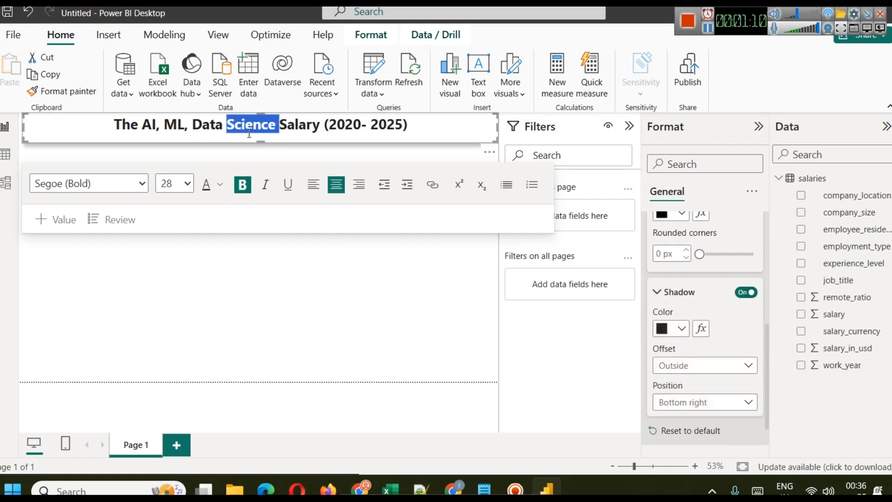
Step: Color the whole title text dark purple and deselect the title text box
left_click(220, 184)
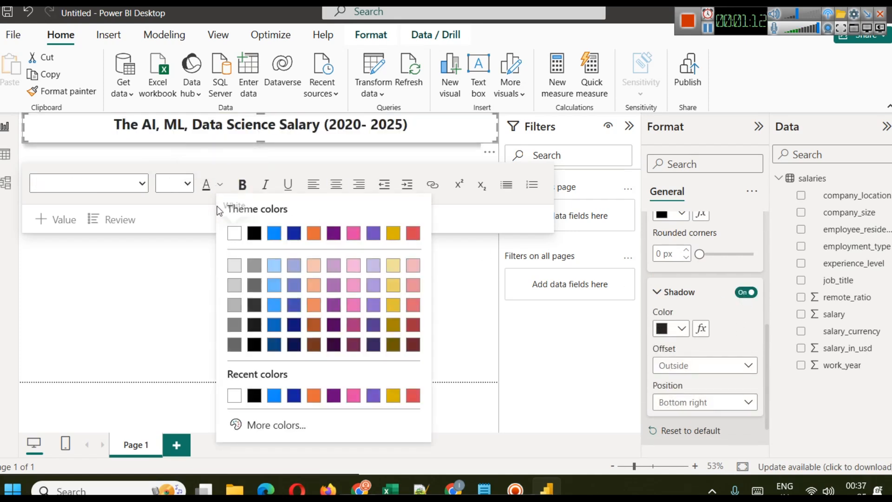
left_click(373, 345)
left_click(426, 138)
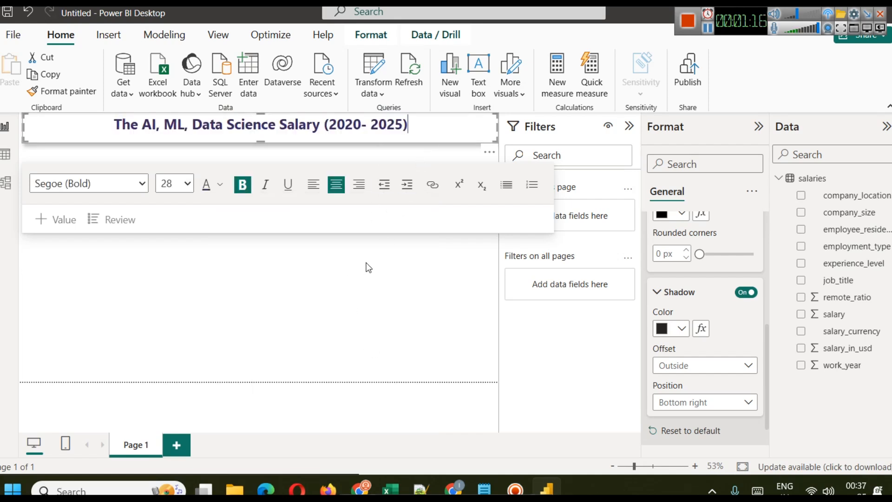
left_click(370, 265)
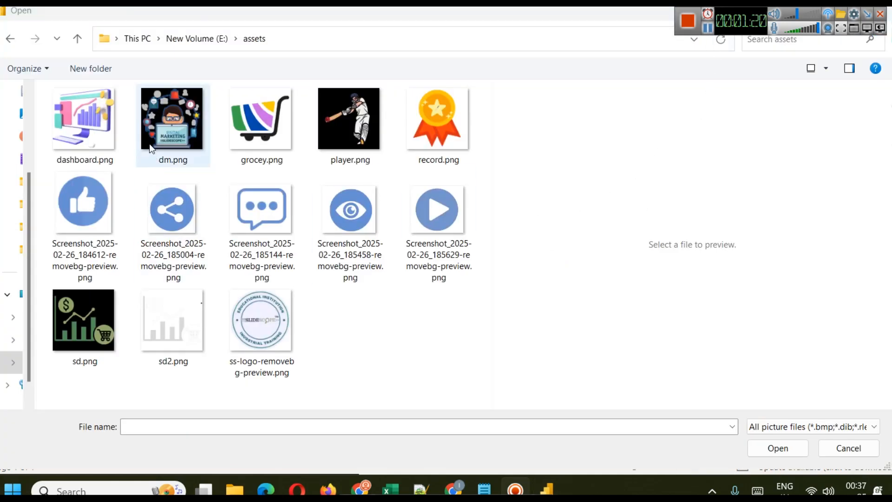
Step: Insert the image dashboard.png from the assets folder onto the report page
left_click(100, 125)
double_click(98, 132)
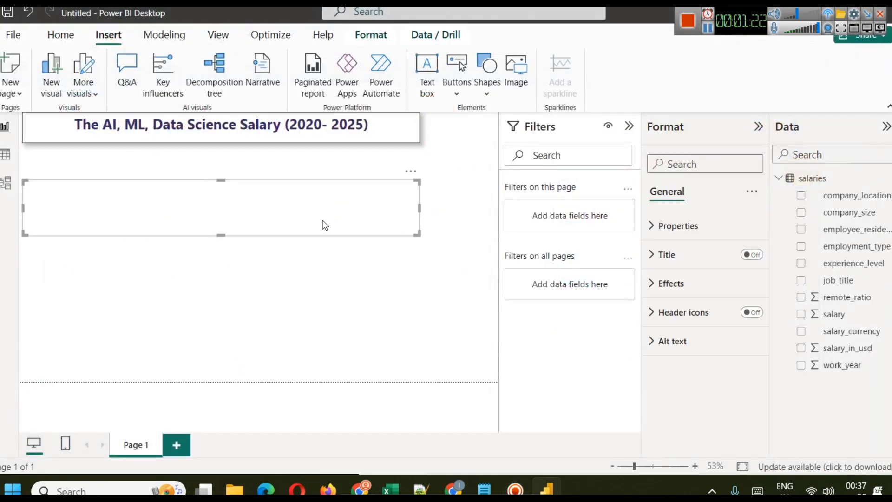
left_click(521, 75)
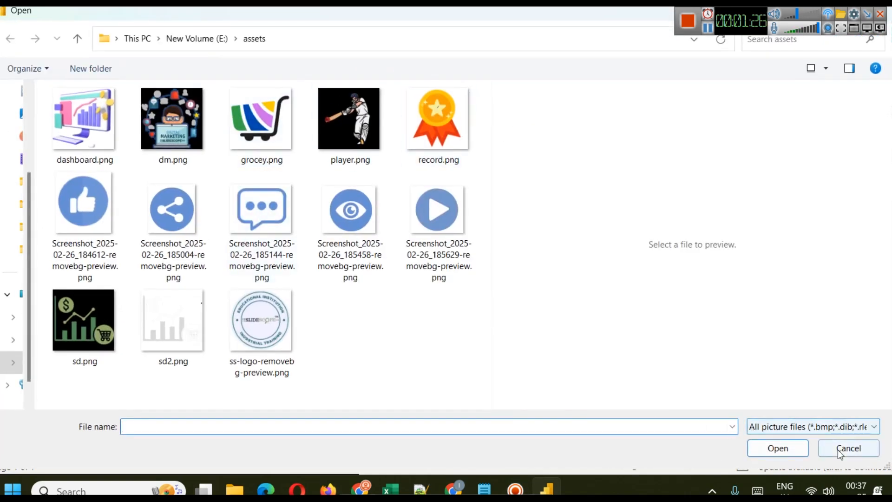
left_click(840, 453)
Step: Fit the dashboard image into the free space beside the title box, matching the title box's height
left_click_drag(278, 197, 425, 140)
left_click_drag(462, 168, 462, 142)
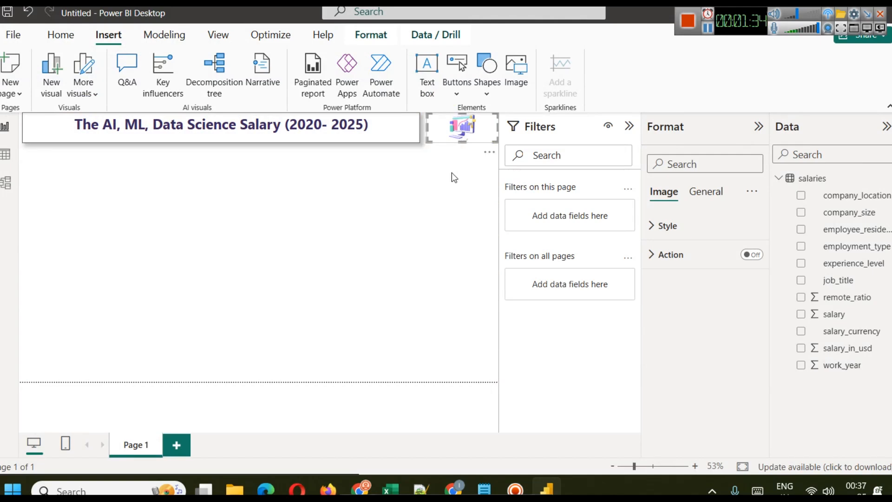
left_click(452, 173)
left_click(471, 138)
left_click_drag(472, 137, 472, 135)
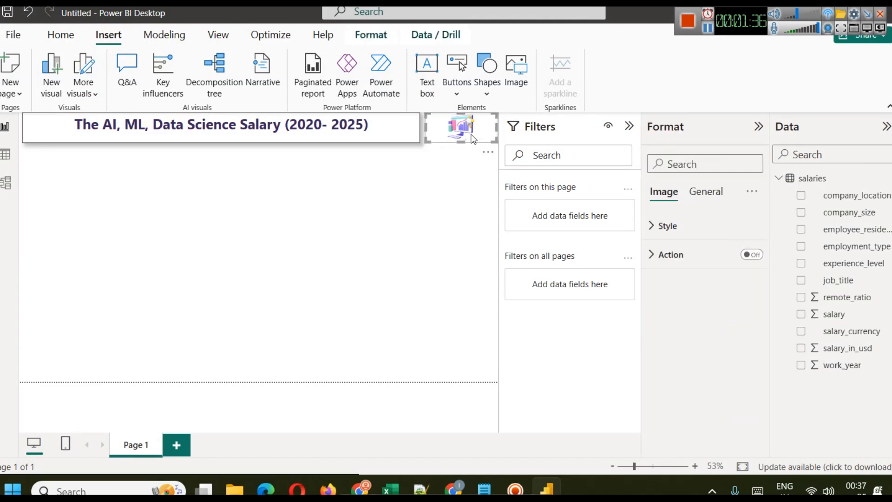
left_click(708, 29)
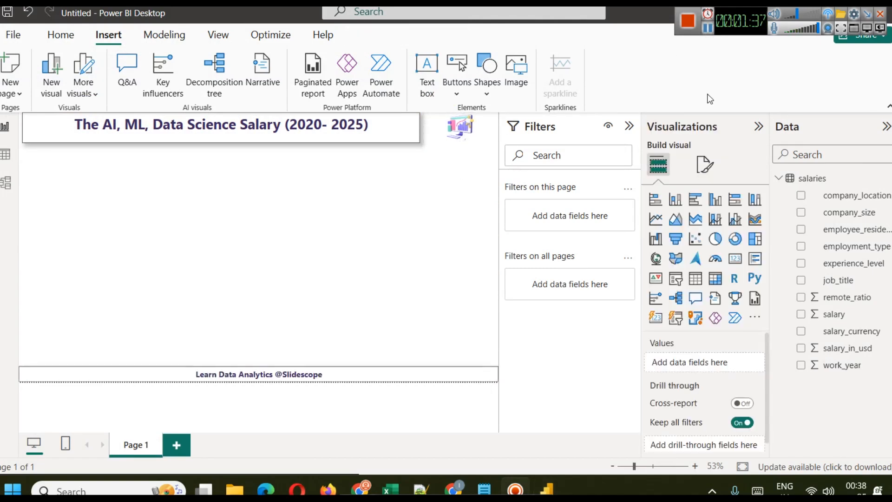
Step: Try the Fit and Fill scaling options on the dashboard image, enlarge it downward, and return the scaling to Normal
left_click(463, 138)
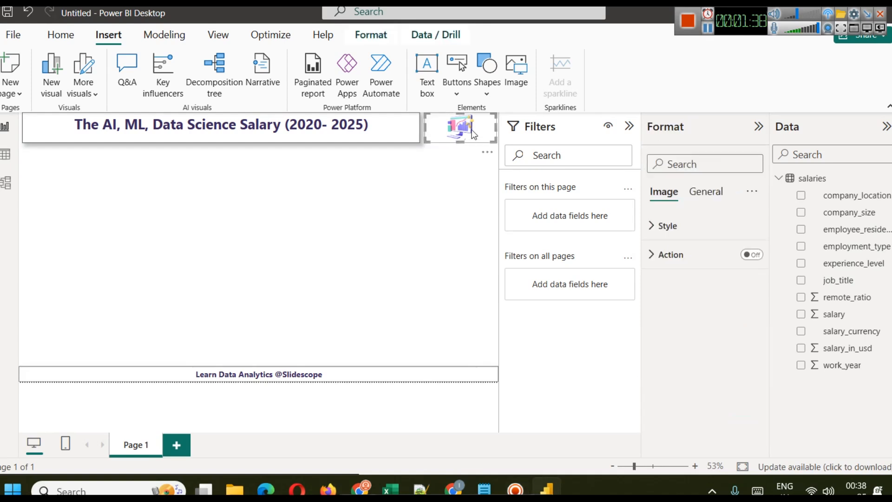
left_click(687, 235)
left_click(695, 275)
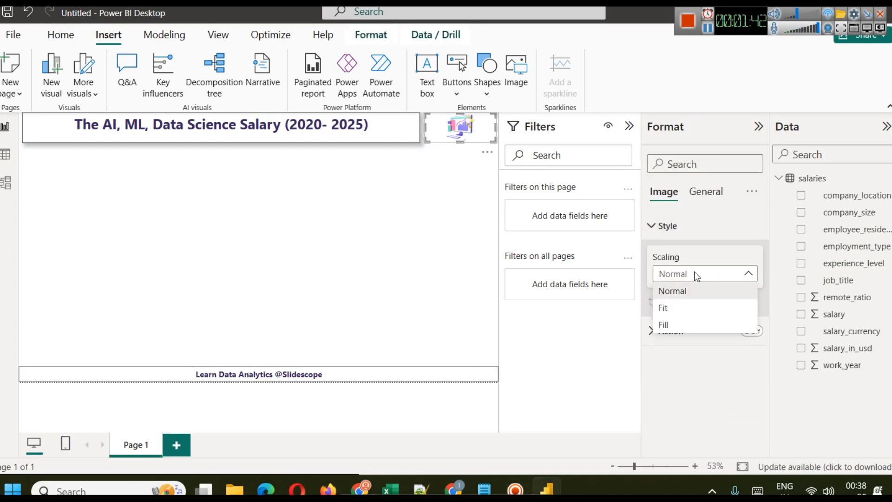
left_click(687, 309)
left_click(687, 275)
left_click(680, 325)
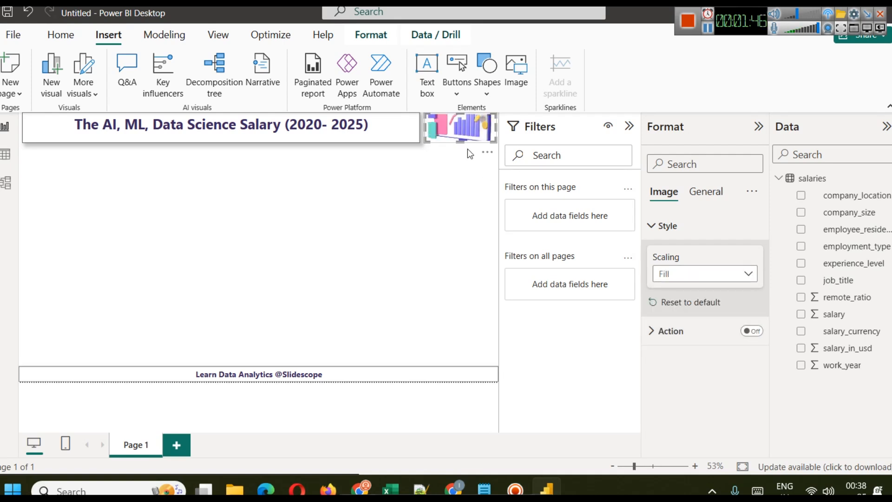
left_click_drag(463, 138, 463, 182)
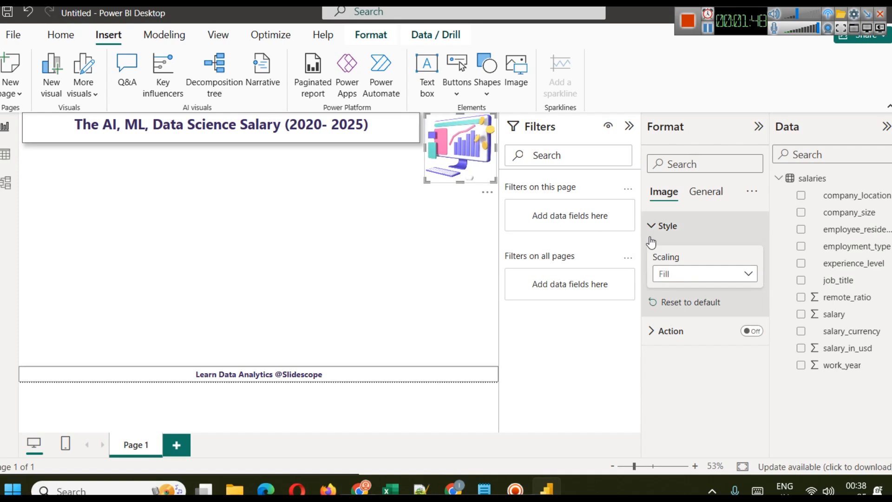
left_click(675, 279)
left_click(675, 289)
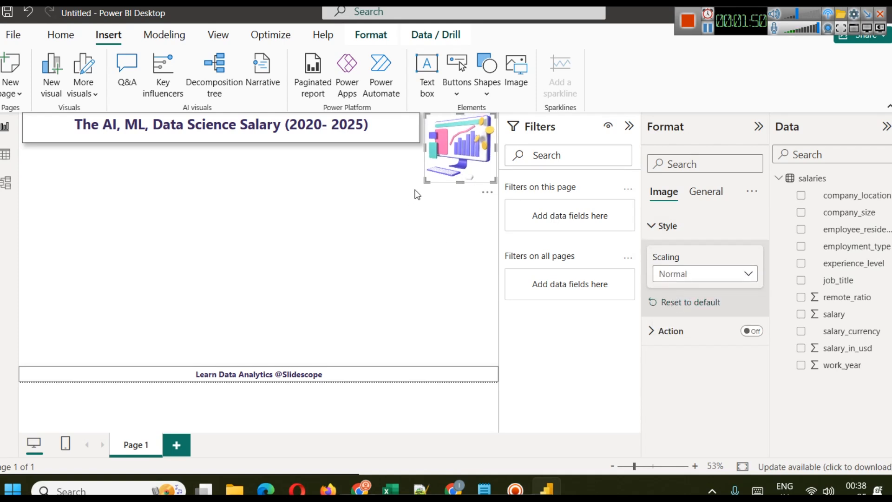
Step: Shrink the dashboard image to the title box's height and adjust both widths to leave a narrow gap between them
left_click_drag(425, 179, 462, 125)
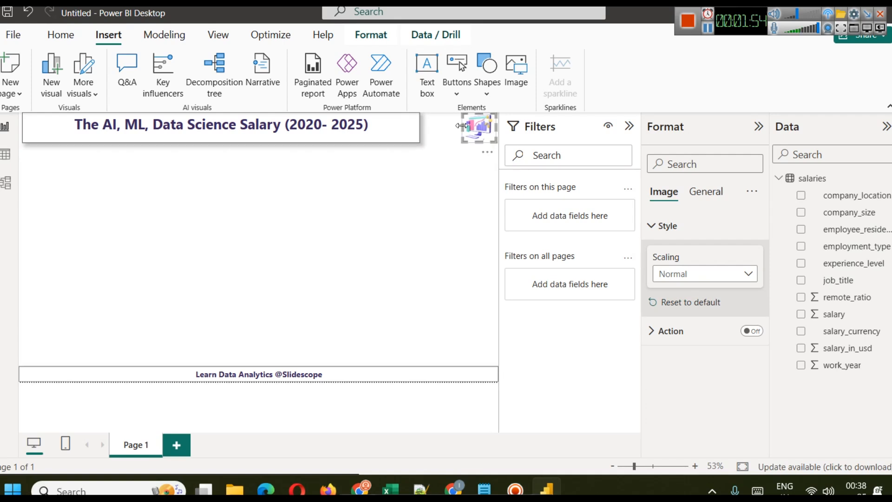
left_click(409, 173)
left_click(417, 132)
mouse_move(419, 127)
left_mouse_down()
mouse_move(476, 129)
mouse_move(432, 128)
left_mouse_up()
left_click(434, 127)
left_click(457, 135)
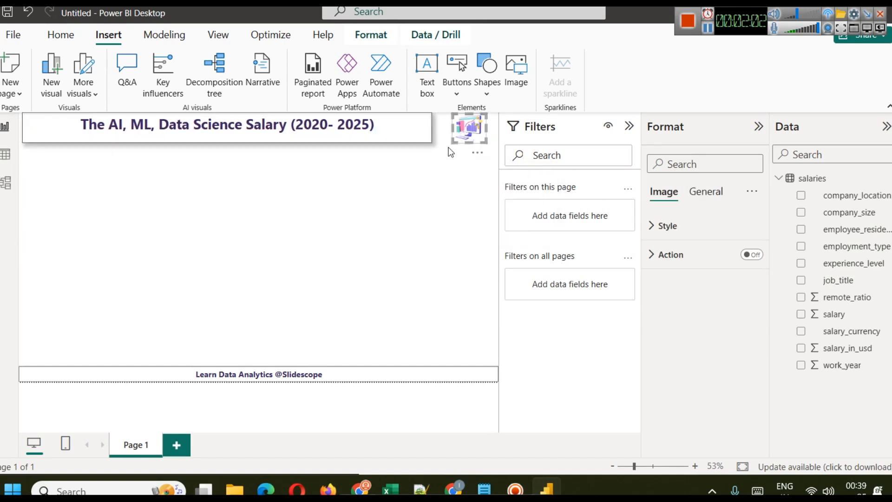
left_click_drag(454, 129, 493, 129)
left_click(424, 129)
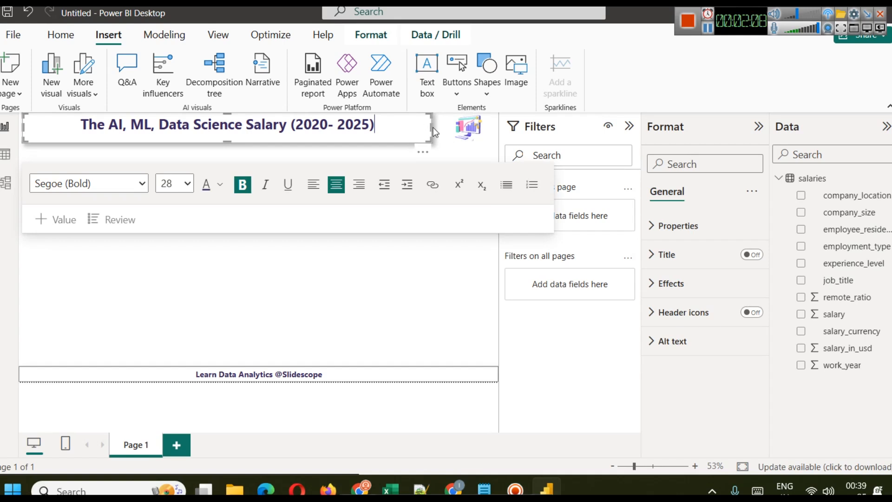
mouse_move(432, 127)
left_mouse_down()
mouse_move(423, 126)
mouse_move(449, 133)
left_mouse_up()
left_click(453, 132)
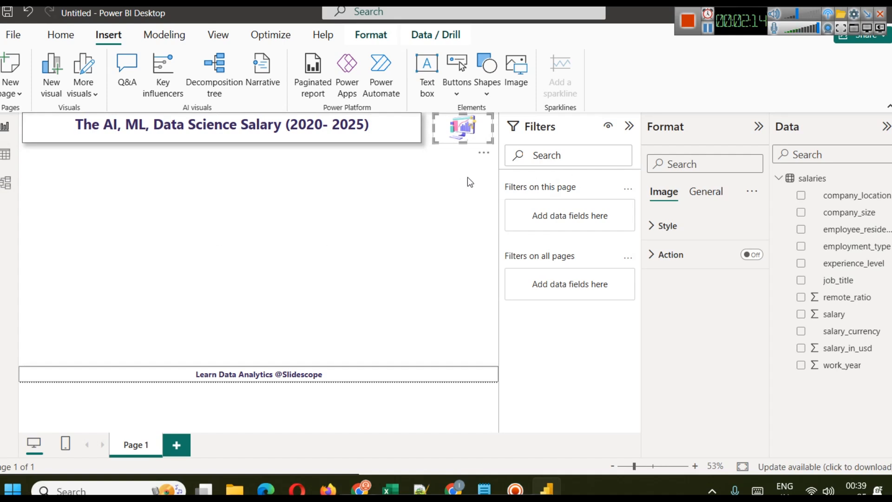
Step: Turn on the visual border and the shadow for the dashboard image, leaving its background off
left_click(706, 191)
left_click(683, 284)
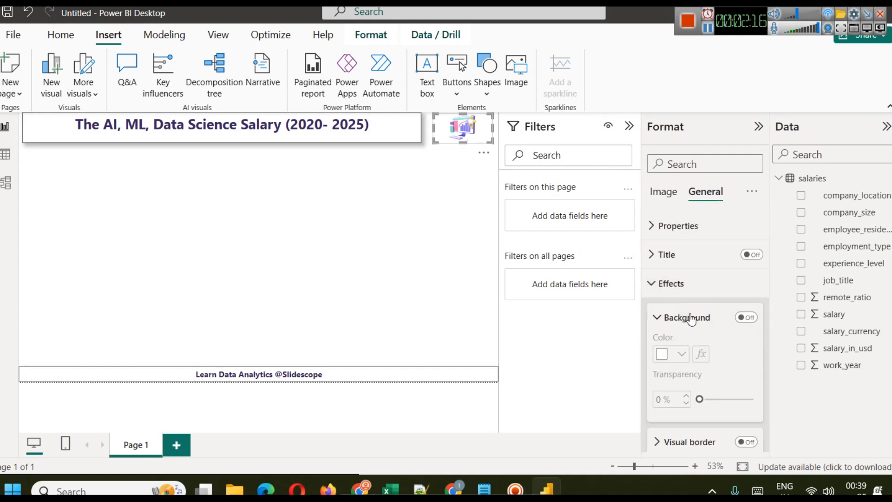
scroll(700, 360, "down", 3)
left_click(745, 247)
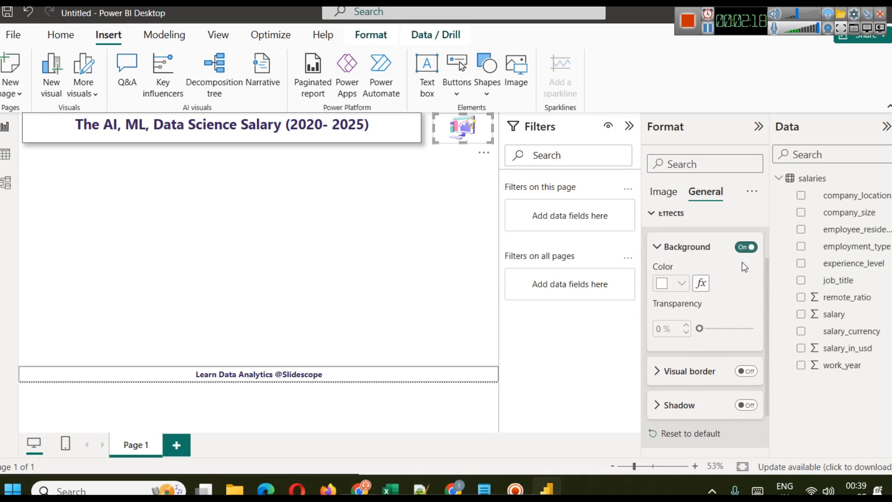
left_click(747, 247)
left_click(746, 371)
left_click(745, 405)
left_click(477, 299)
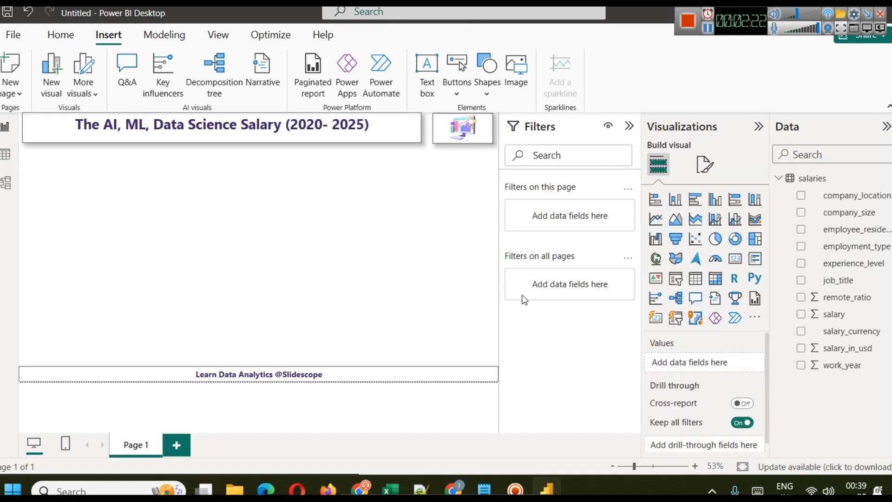
left_click(465, 141)
left_click(470, 238)
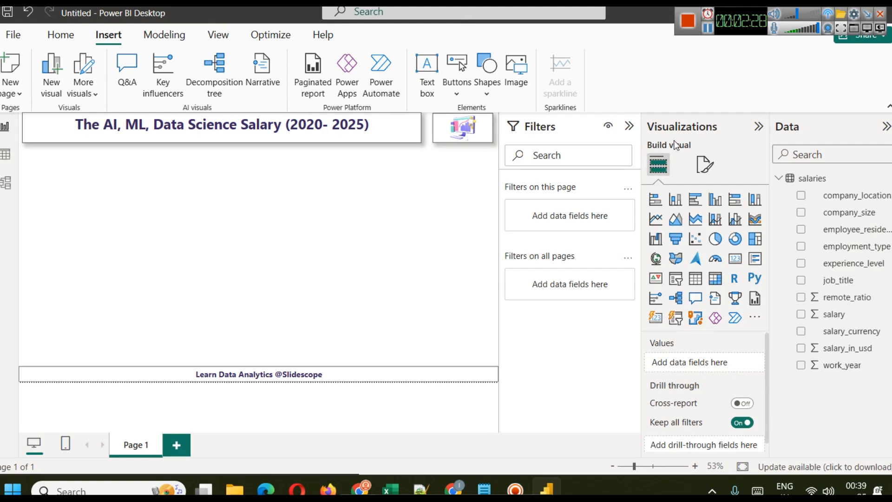
Step: Collapse the Filters pane and format the salaries table's salary_in_usd column as dollar currency
left_click(629, 126)
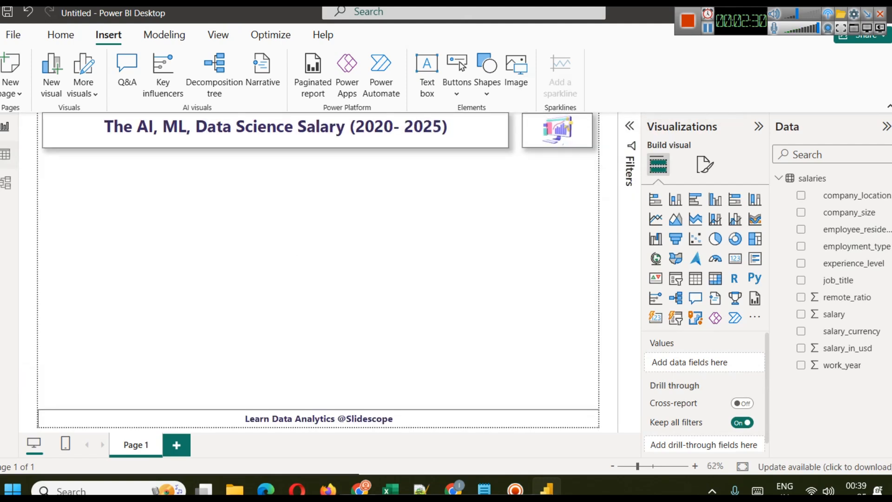
left_click(3, 157)
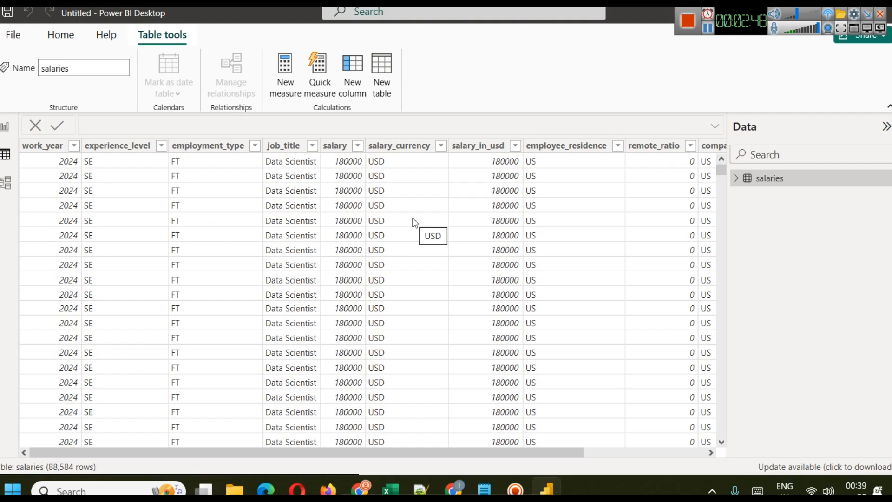
left_click(491, 155)
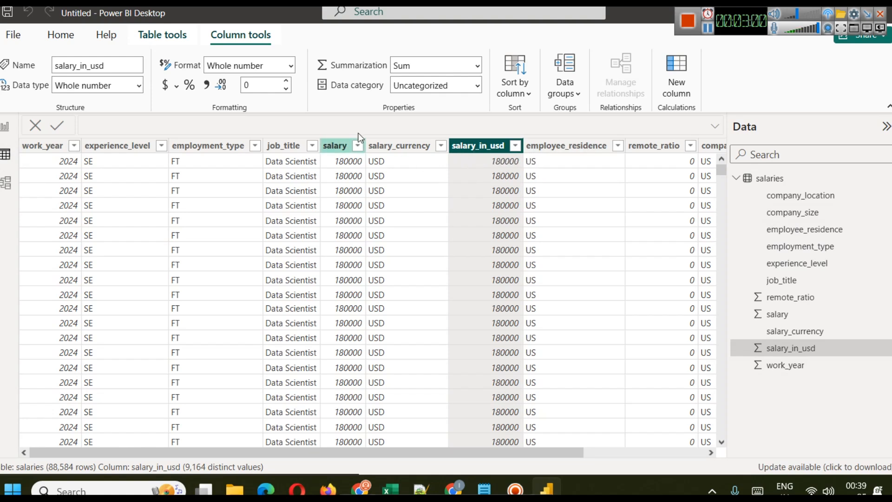
left_click(166, 88)
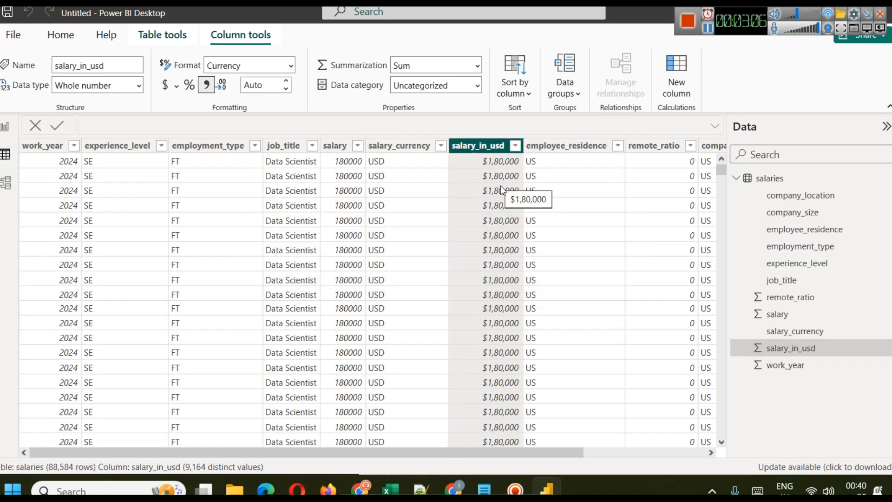
Step: Examine the employee_residence column's format options and look through the remaining columns and rows of the salaries table
left_click(590, 150)
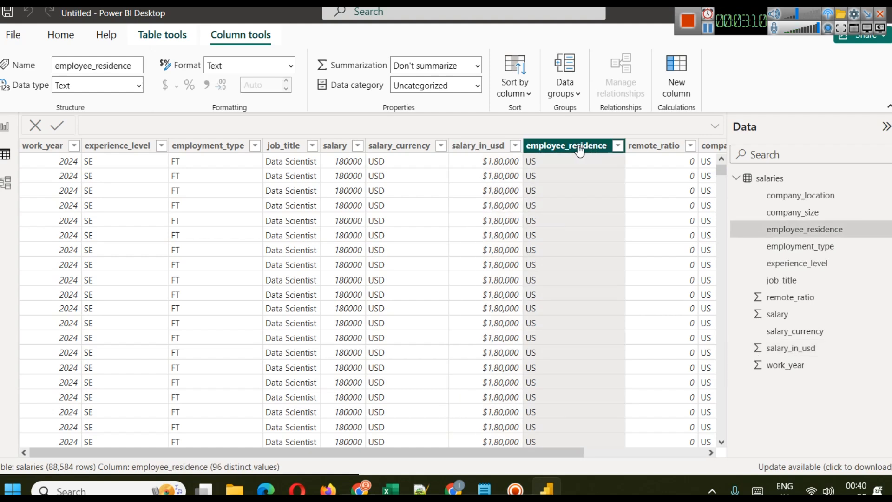
left_click(290, 66)
left_click(492, 131)
left_click_drag(564, 450, 725, 451)
scroll(704, 456, "down", 12)
scroll(651, 367, "up", 12)
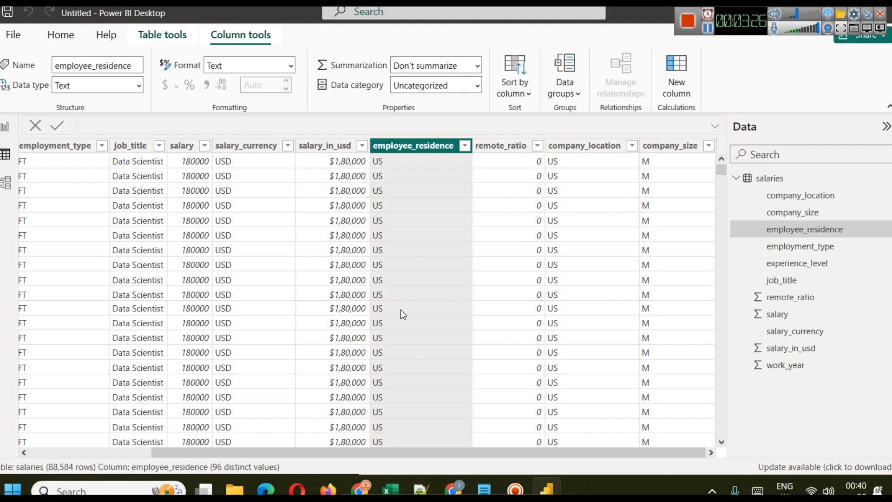
left_click_drag(632, 452, 356, 443)
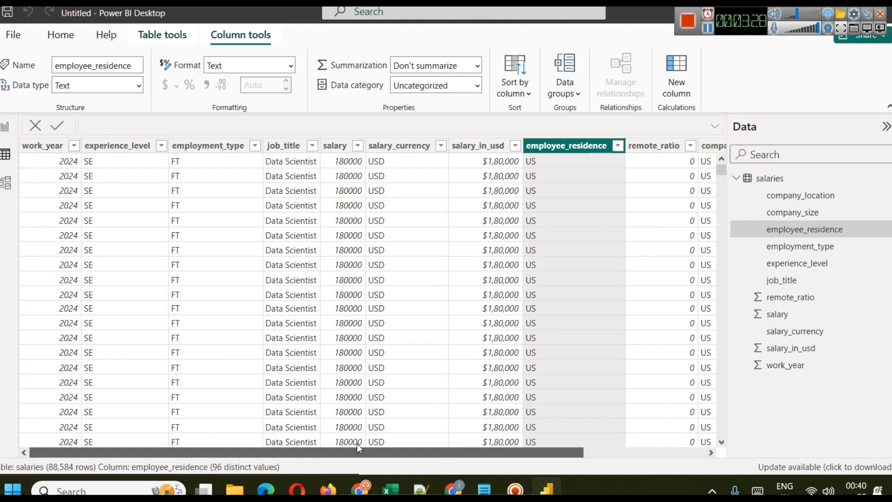
left_click_drag(523, 458, 645, 456)
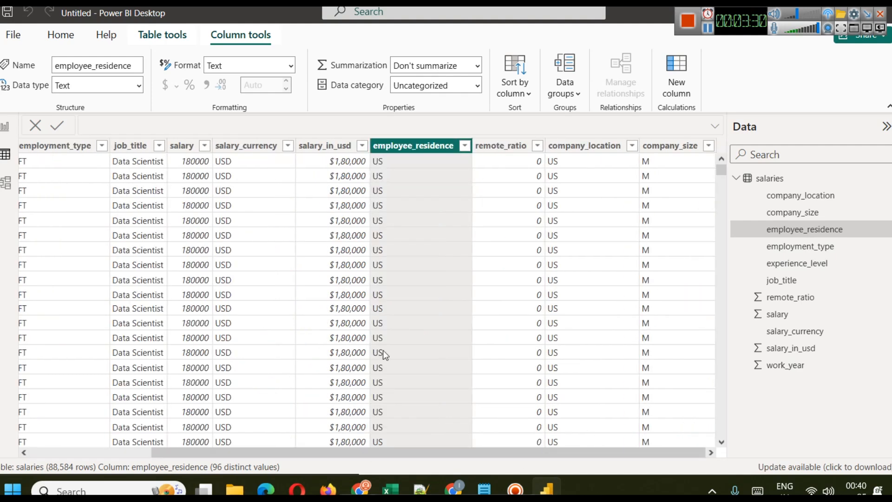
Step: Add an empty card visual to the report page and shrink it to a small box below the title's start
left_click(5, 129)
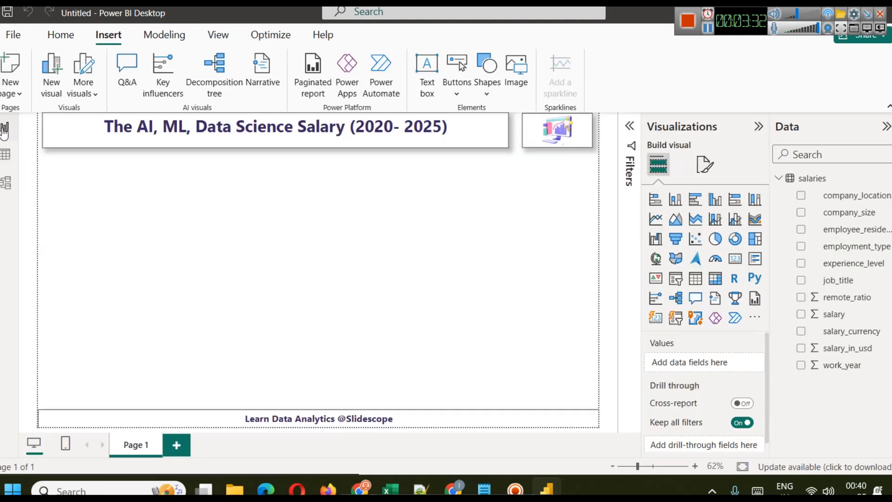
left_click(735, 258)
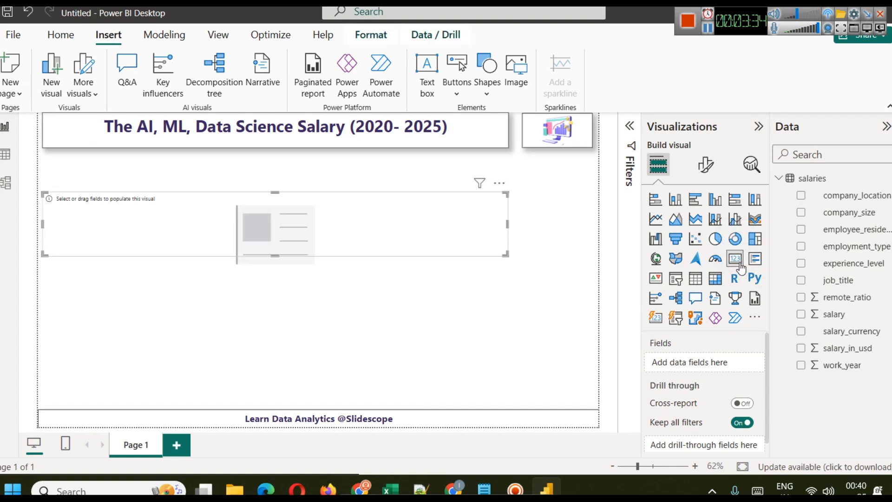
left_click_drag(319, 221, 324, 192)
left_click_drag(285, 217, 275, 185)
left_click_drag(508, 171, 139, 171)
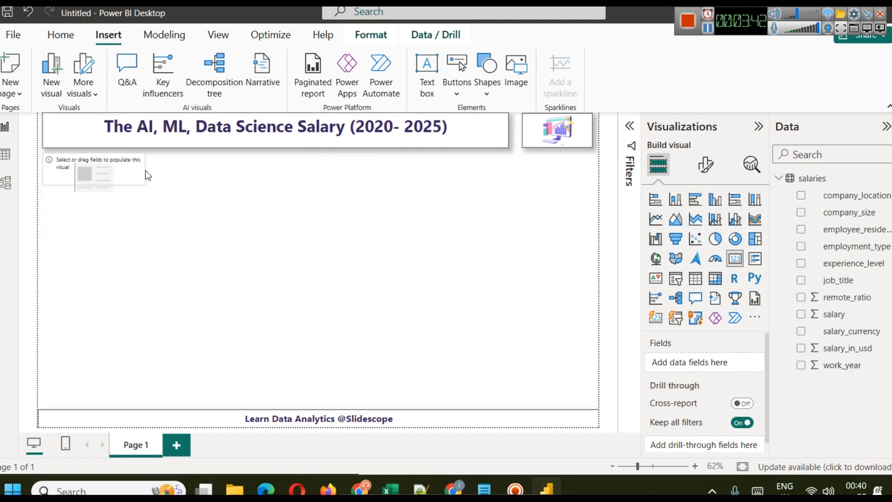
Step: Look through the rows of the salaries table from the first to the last and return to the first
left_click(6, 154)
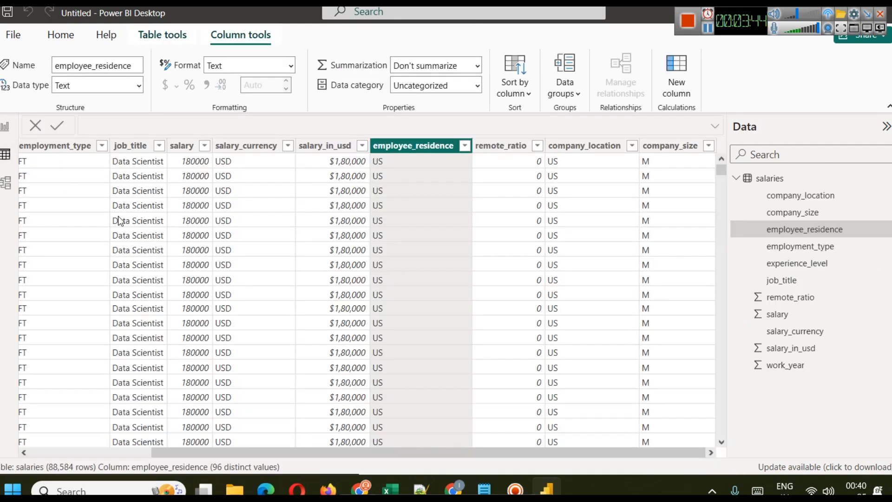
left_click_drag(721, 171, 717, 450)
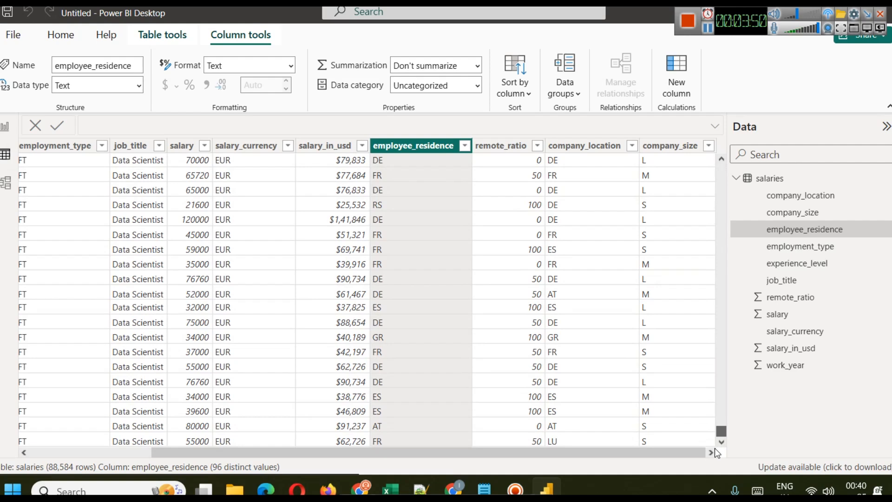
left_click_drag(722, 432, 721, 167)
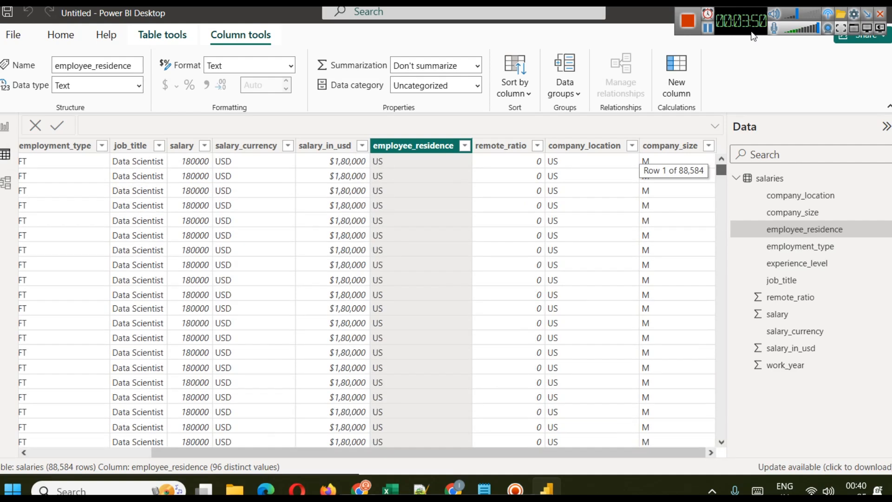
left_click(4, 122)
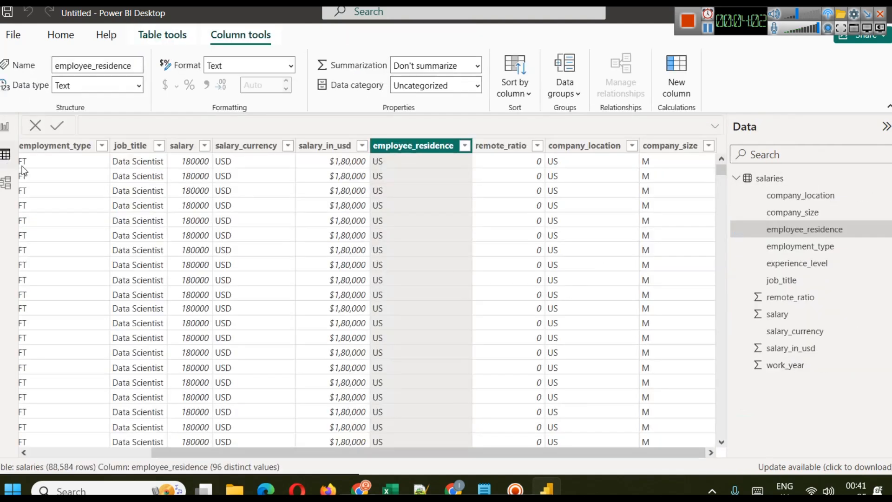
left_click(5, 156)
left_click_drag(241, 448, 49, 300)
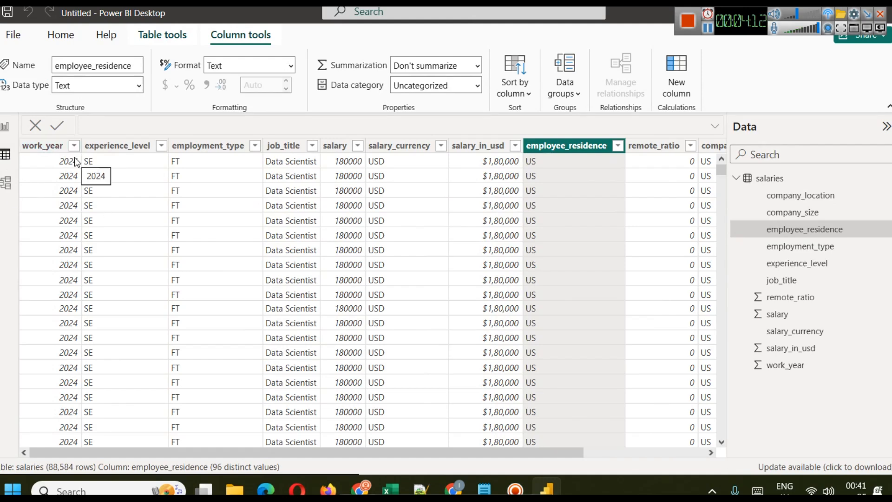
Step: Open the salaries query in Power Query Editor and add an index column starting from 1
left_click(5, 128)
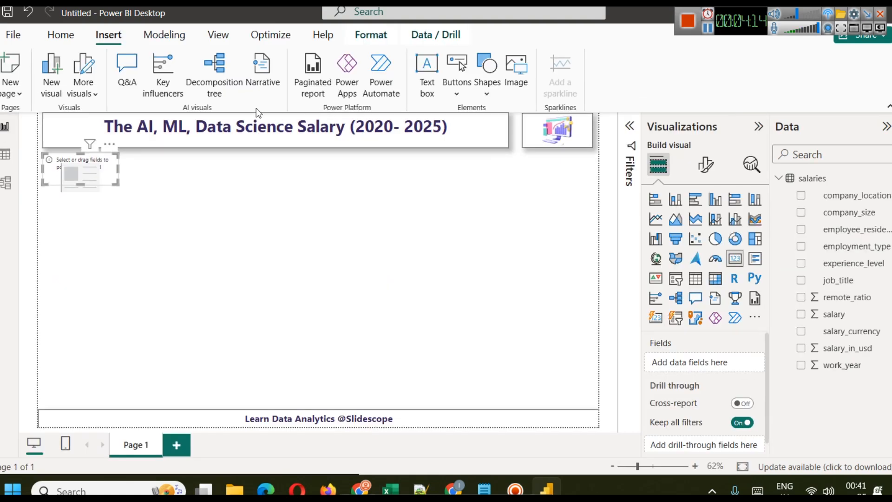
left_click(63, 38)
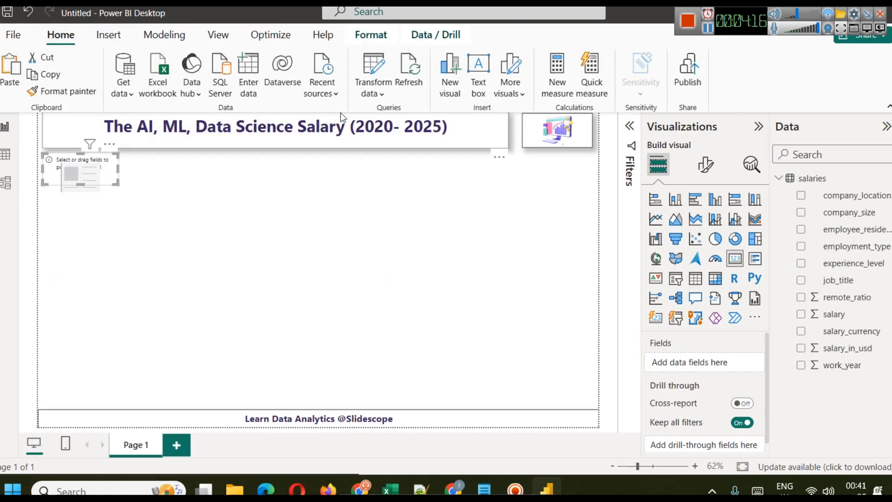
left_click(371, 94)
left_click(400, 117)
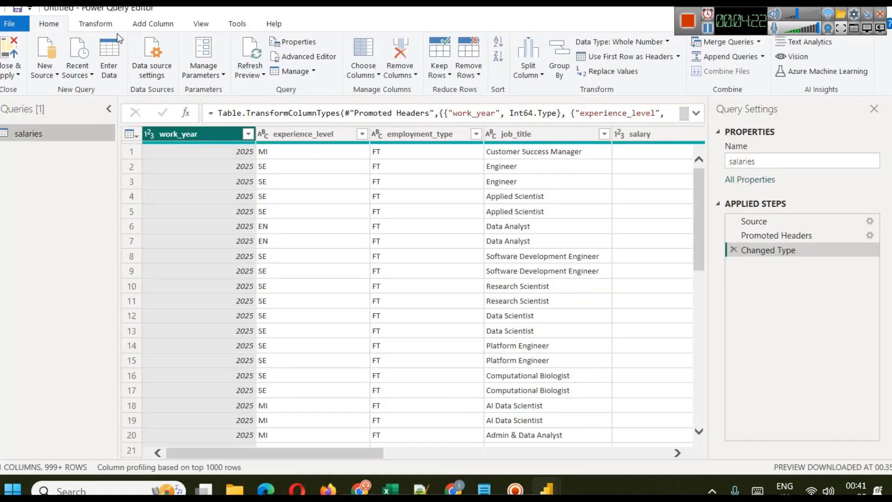
left_click(145, 26)
left_click(185, 56)
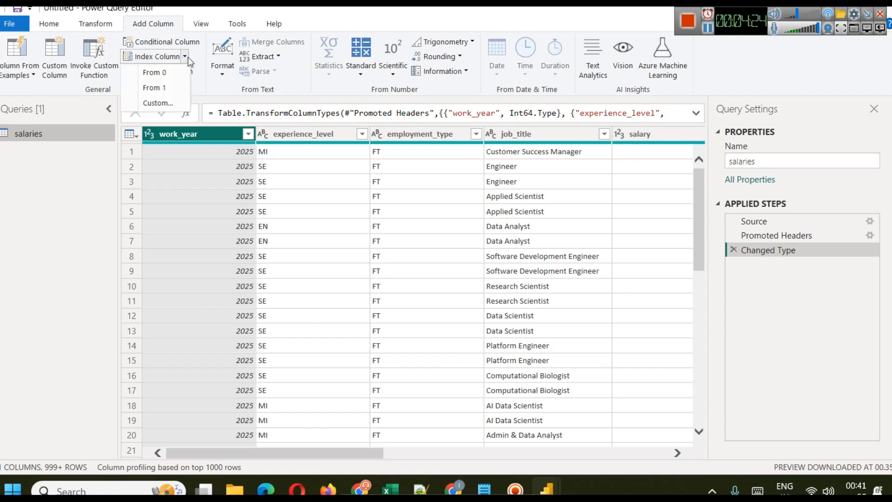
left_click(173, 88)
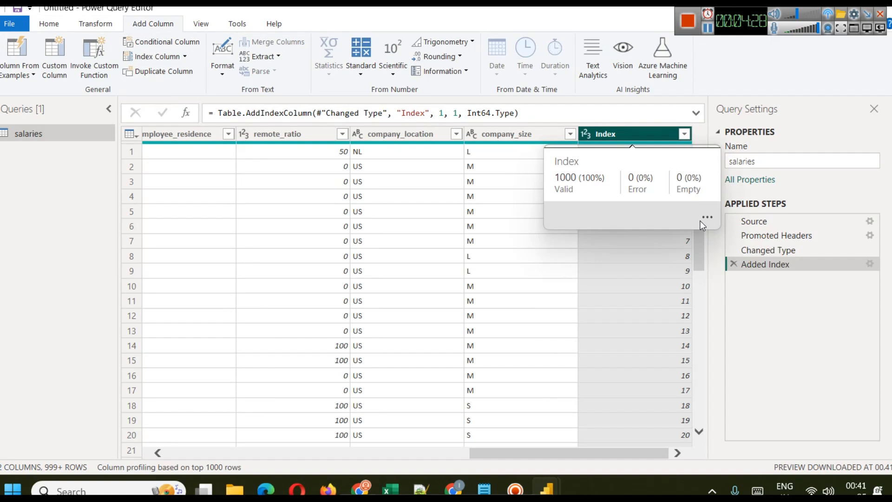
mouse_move(702, 247)
left_mouse_down()
mouse_move(711, 439)
mouse_move(709, 233)
left_mouse_up()
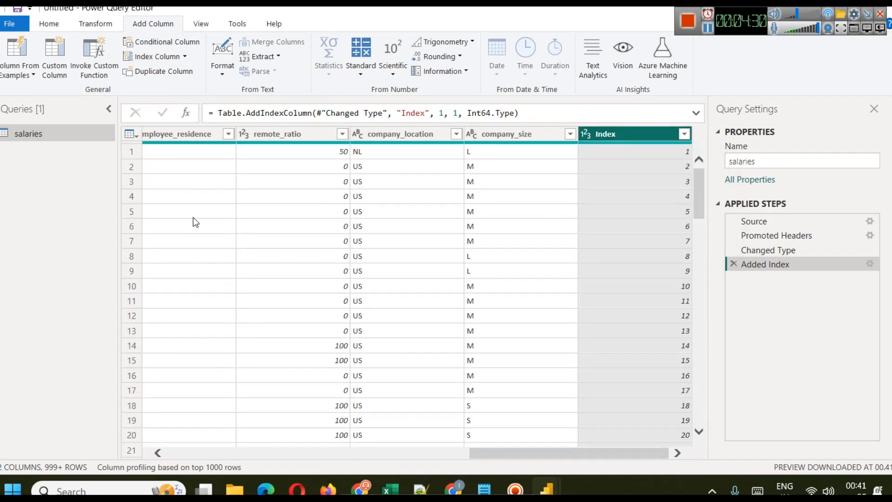
Step: Apply the query changes and close Power Query Editor to return to the report page
left_click(49, 24)
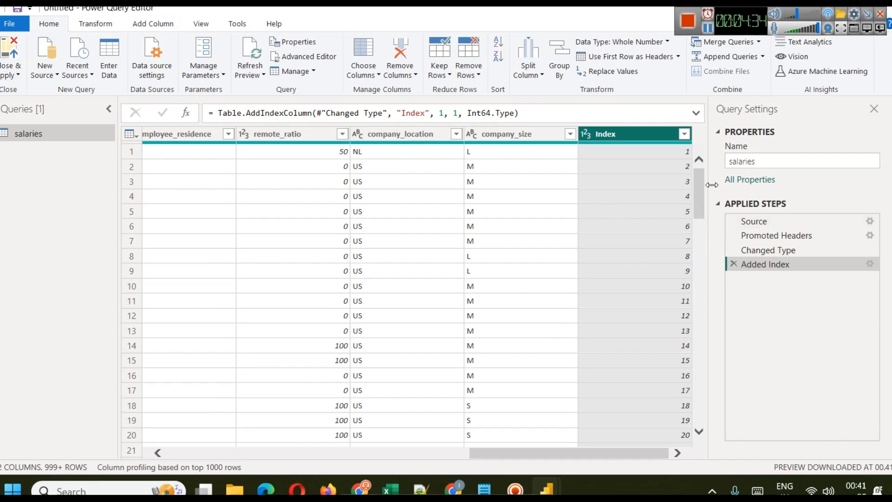
left_click(17, 75)
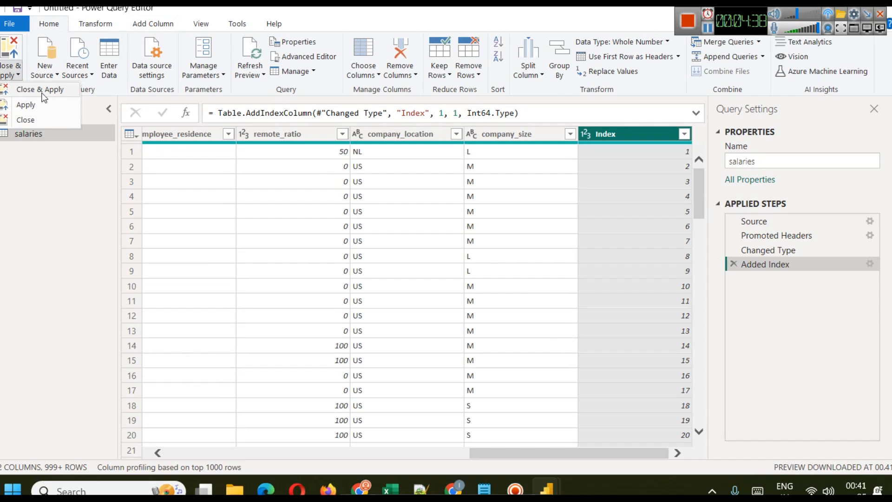
left_click(42, 90)
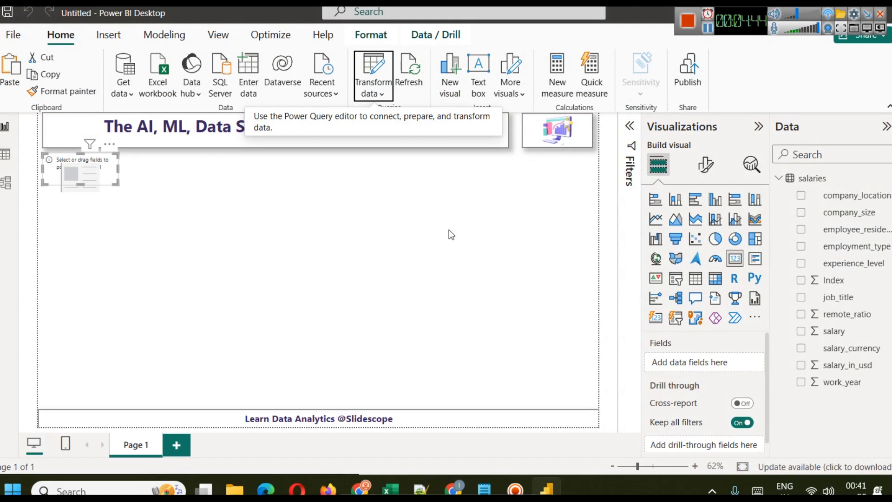
left_click(492, 247)
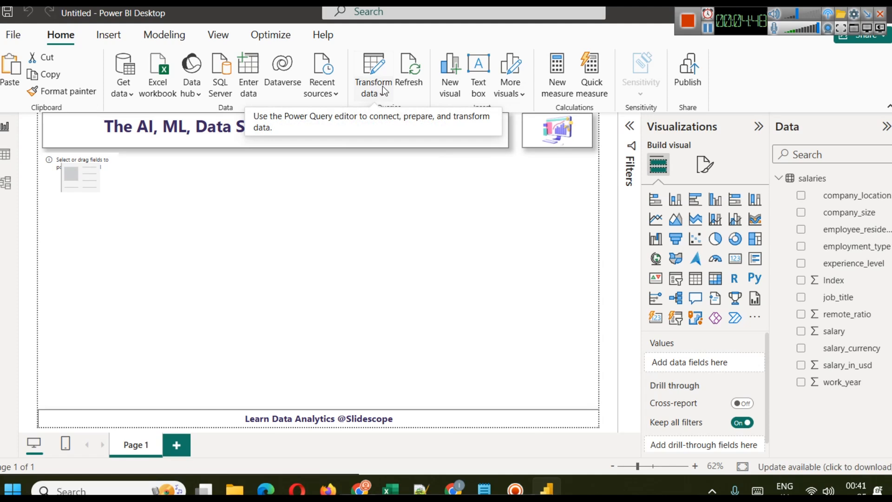
left_click_drag(841, 285, 704, 365)
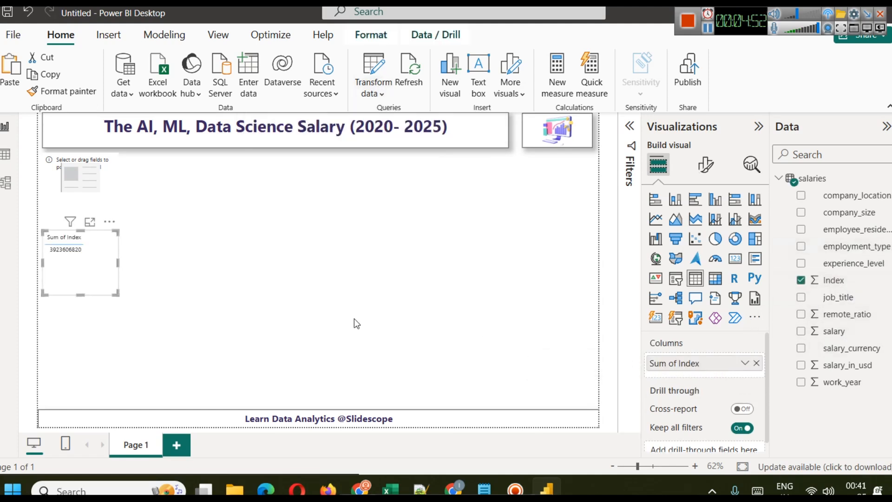
left_click(246, 299)
left_click(71, 267)
key("Delete")
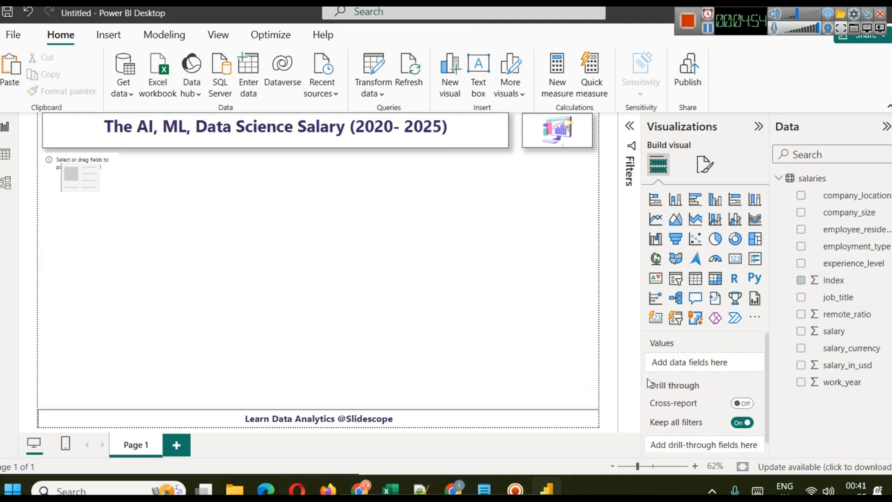
Step: Fill the empty card with the Index field, reduce the card's height slightly and summarize the field by Count
left_click(97, 168)
left_click_drag(846, 285, 713, 364)
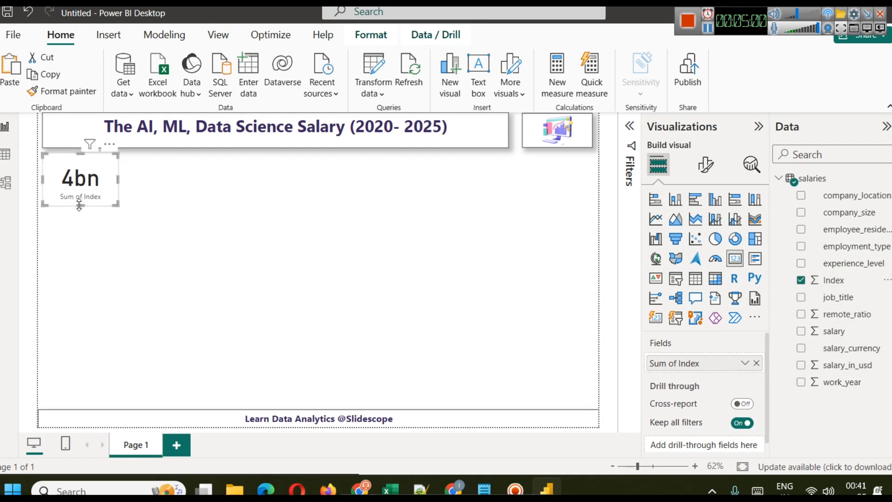
left_click_drag(79, 205, 76, 198)
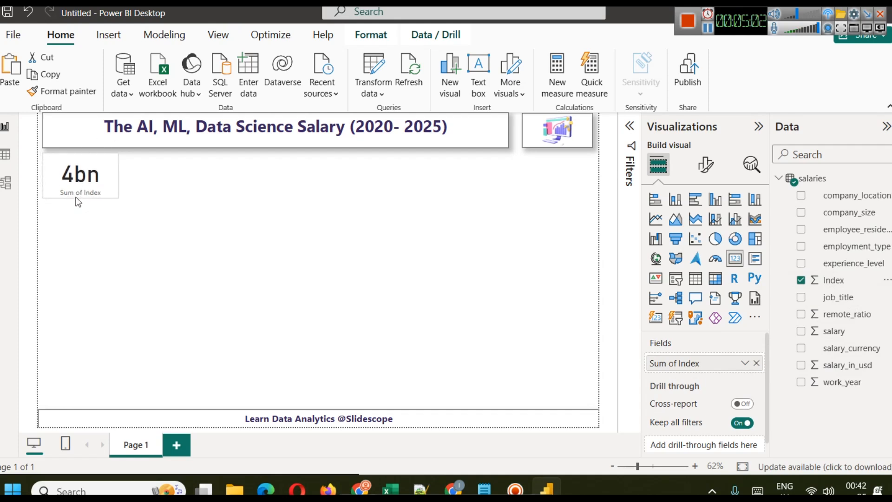
left_click(745, 363)
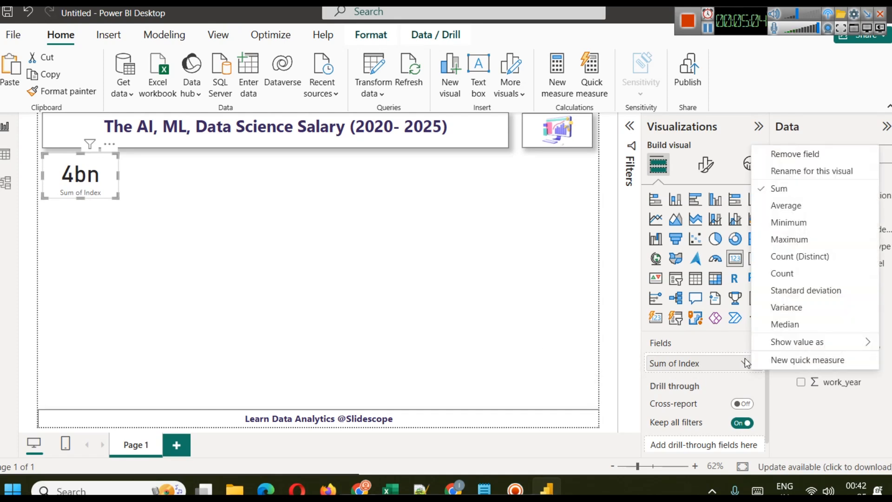
left_click(796, 273)
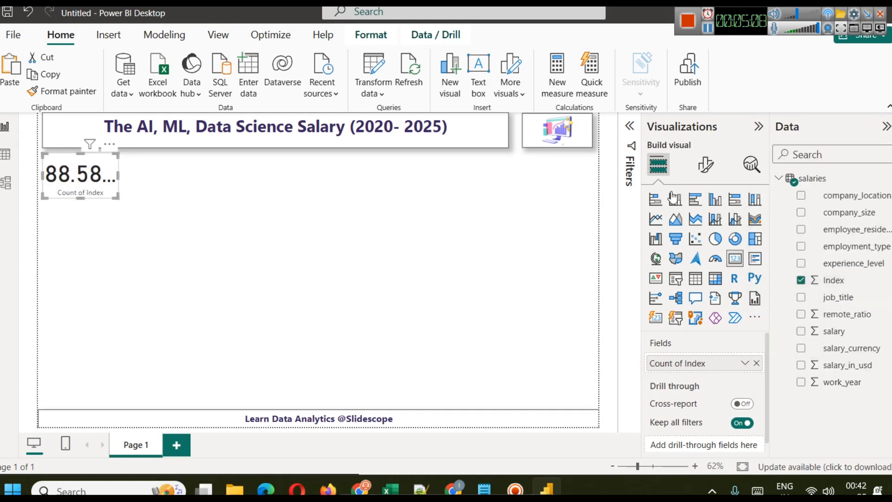
Step: Set the card's callout value font size to 25
left_click(706, 165)
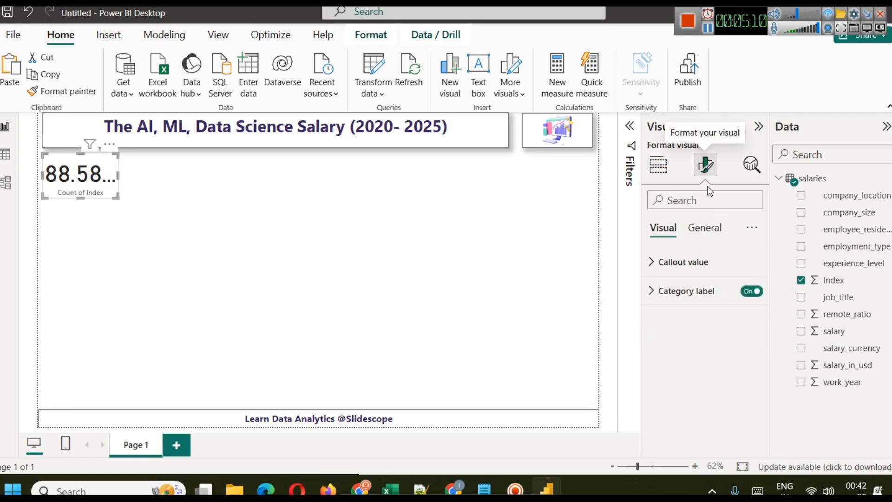
left_click(713, 231)
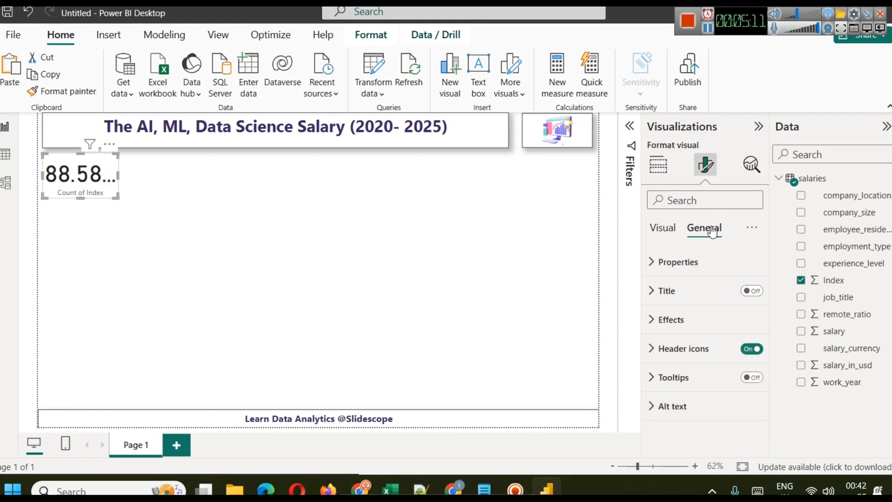
left_click(664, 230)
left_click(679, 260)
left_click(736, 310)
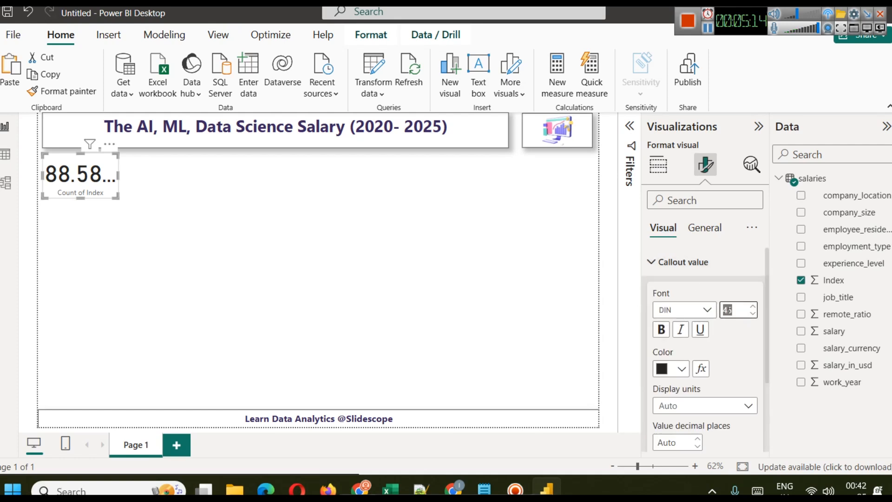
type("20")
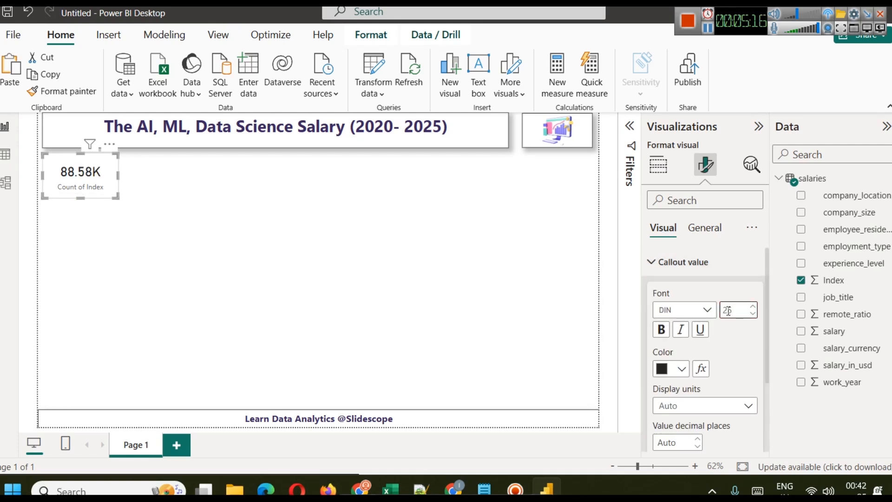
key("BackSpace")
type("5")
scroll(699, 351, "down", 2)
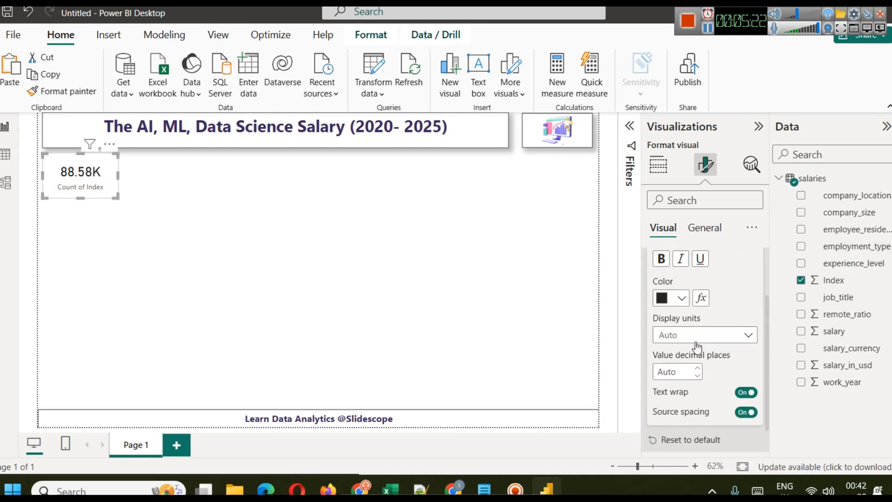
left_click(693, 333)
left_click(692, 369)
left_click(669, 334)
left_click(673, 351)
Step: Make the card slightly shorter and rename its field for this visual as "Count of Records"
left_click_drag(84, 196, 85, 191)
left_click(122, 248)
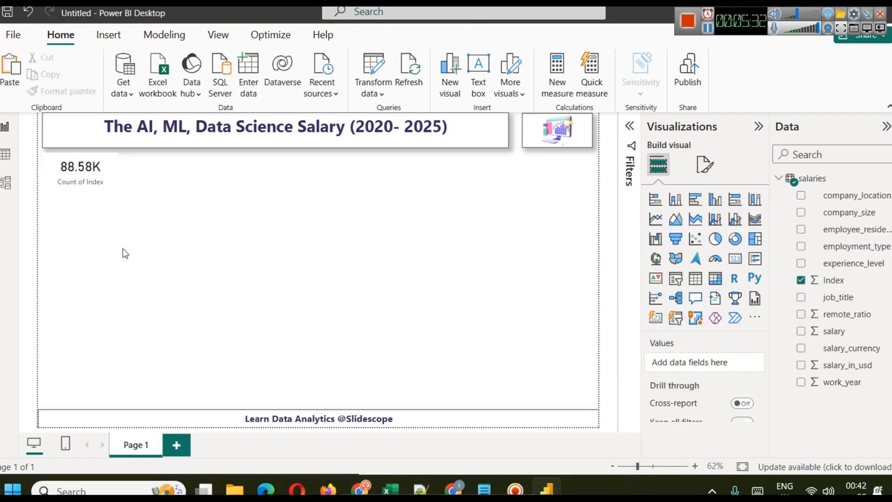
left_click(71, 172)
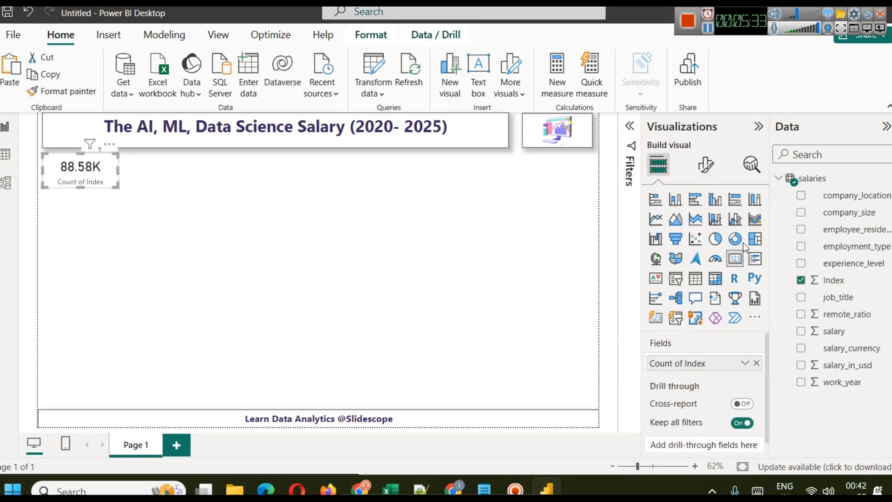
left_click(745, 363)
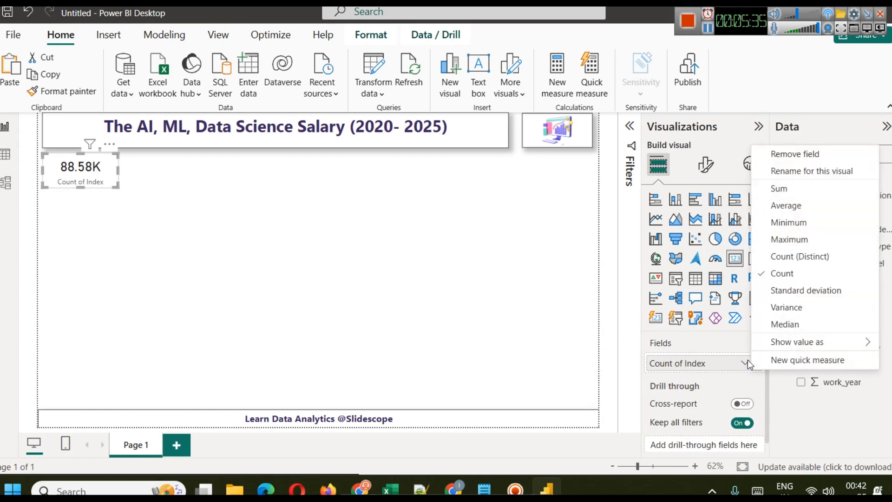
left_click(802, 171)
key("End")
key("BackSpace")
key("BackSpace")
key("BackSpace")
key("BackSpace")
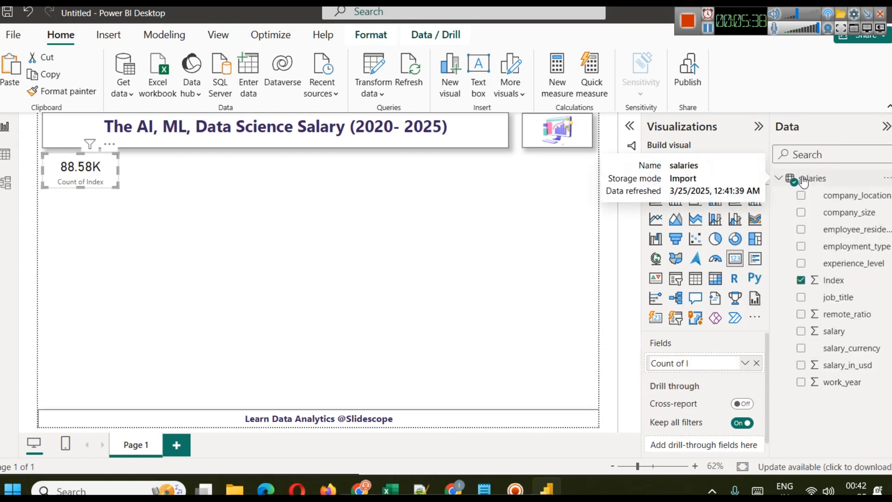
type("Records")
key("Return")
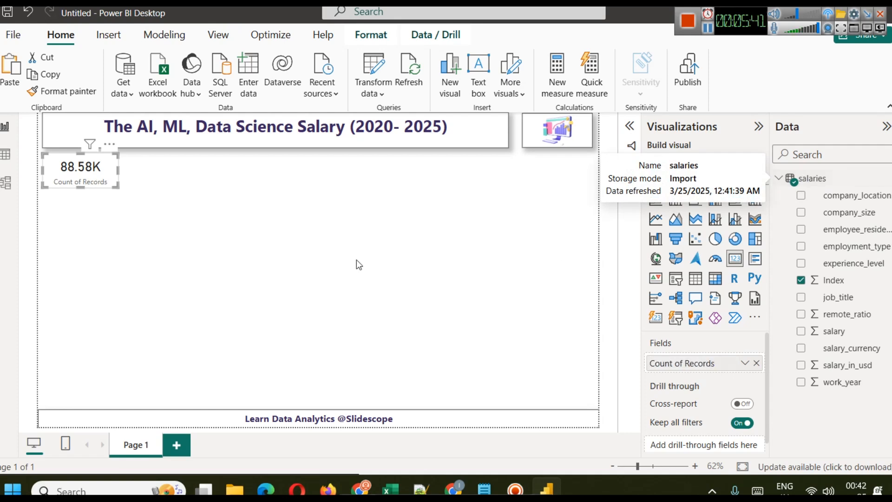
left_click(303, 257)
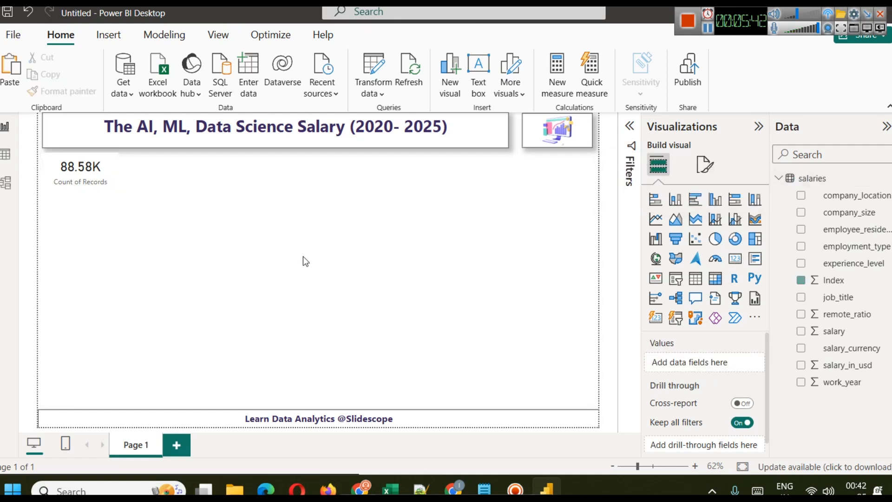
Step: Turn on the visual border and the shadow for the Count of Records card
left_click(93, 180)
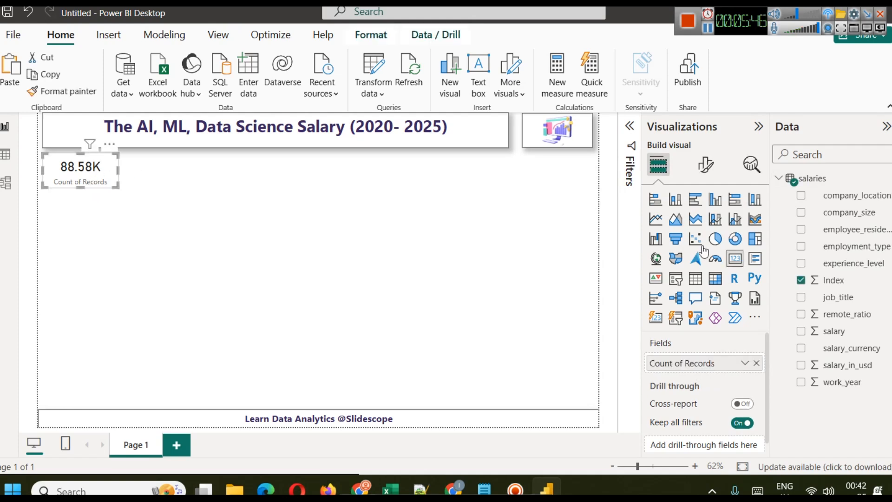
left_click(705, 165)
left_click(705, 228)
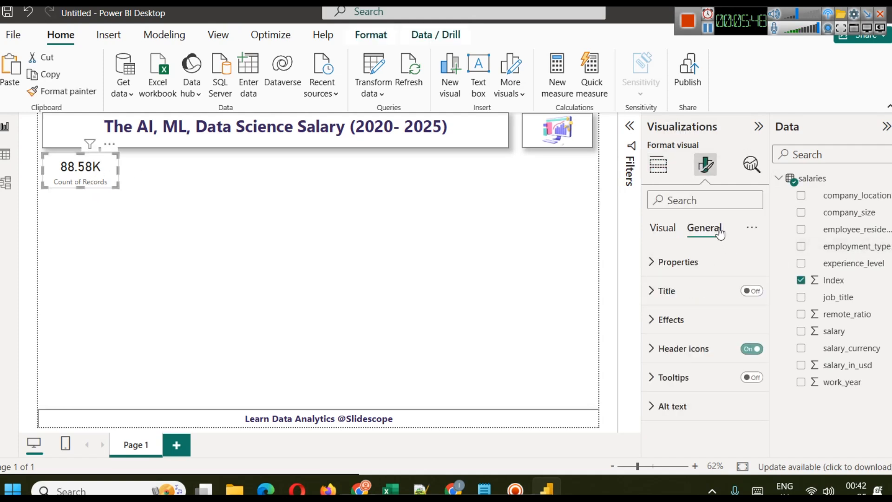
left_click(702, 318)
scroll(747, 354, "down", 3)
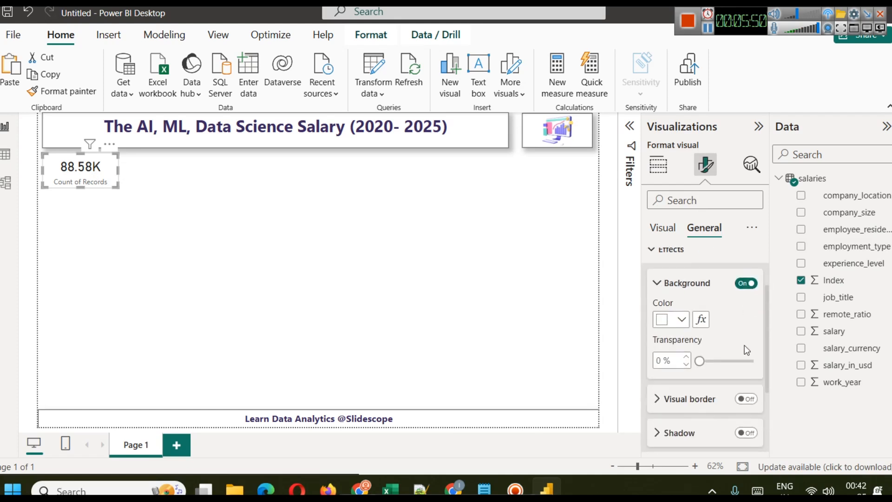
left_click(746, 393)
left_click(747, 398)
scroll(744, 409, "down", 5)
left_click(746, 324)
Step: Set the card's border color to dark blue and deselect the card
scroll(743, 353, "up", 4)
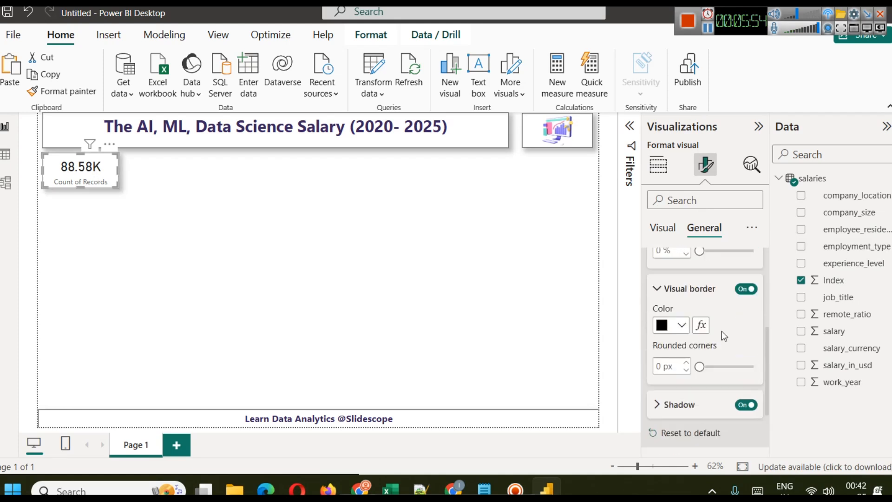
left_click(680, 384)
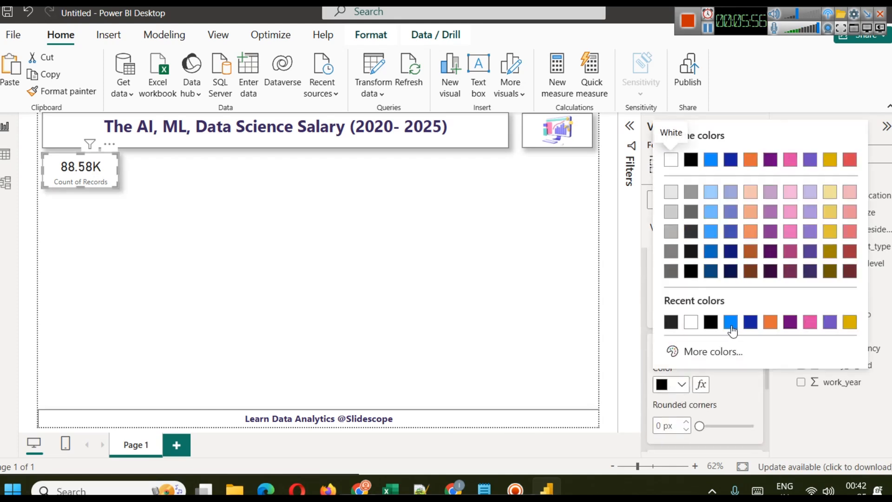
left_click(753, 324)
left_click(206, 255)
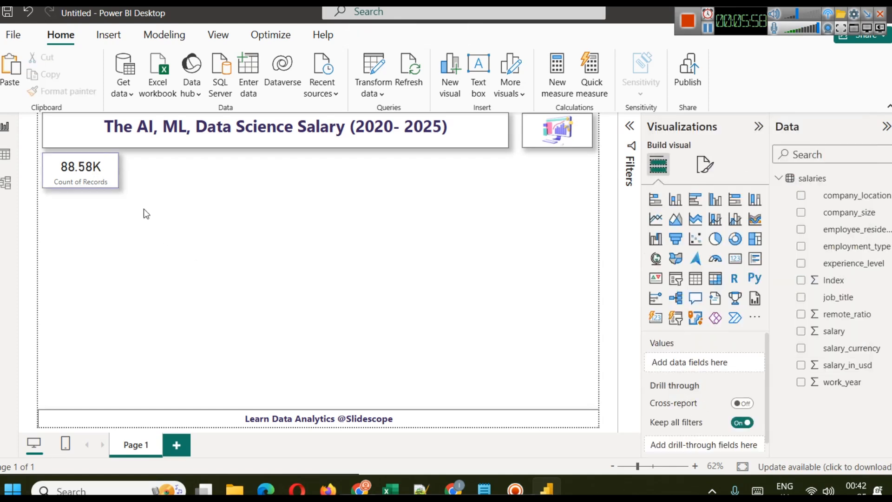
Step: Make the header title box and the image beside it slightly shorter so their lower edges align
left_click(102, 167)
left_click(269, 142)
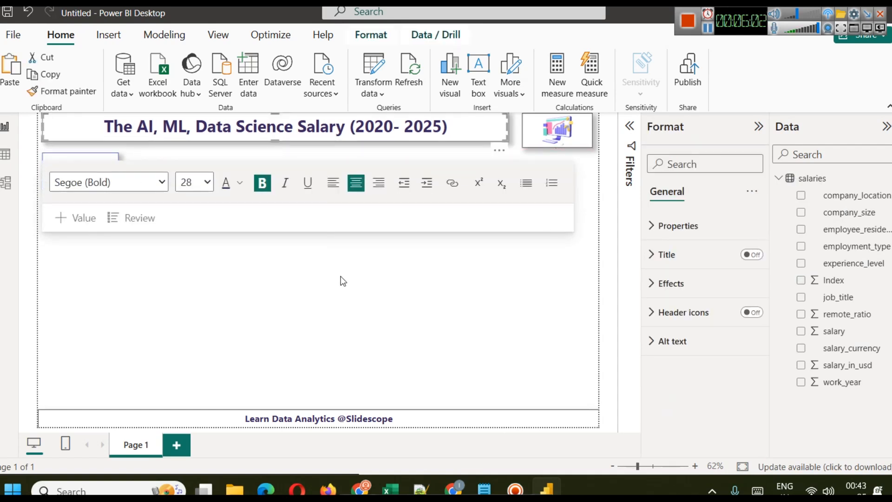
left_click(399, 291)
left_click(529, 142)
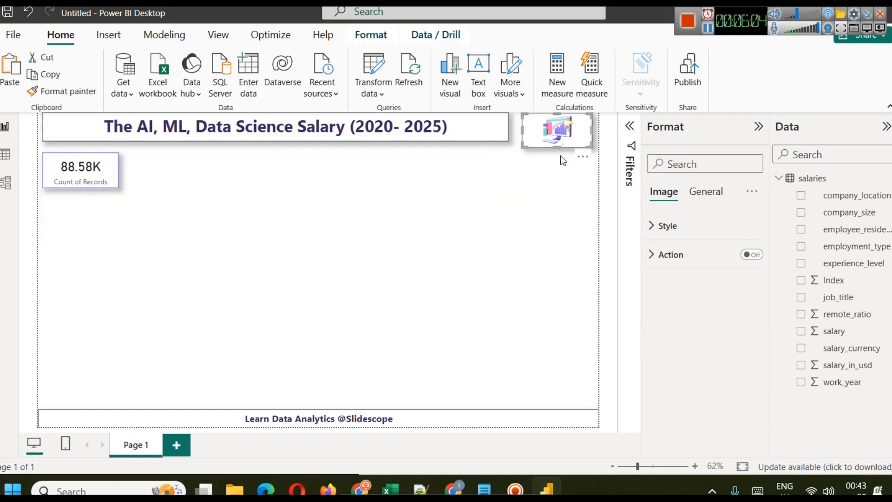
left_click(560, 197)
Step: Move the Count of Records card up, closer beneath the header title box
left_click(68, 170)
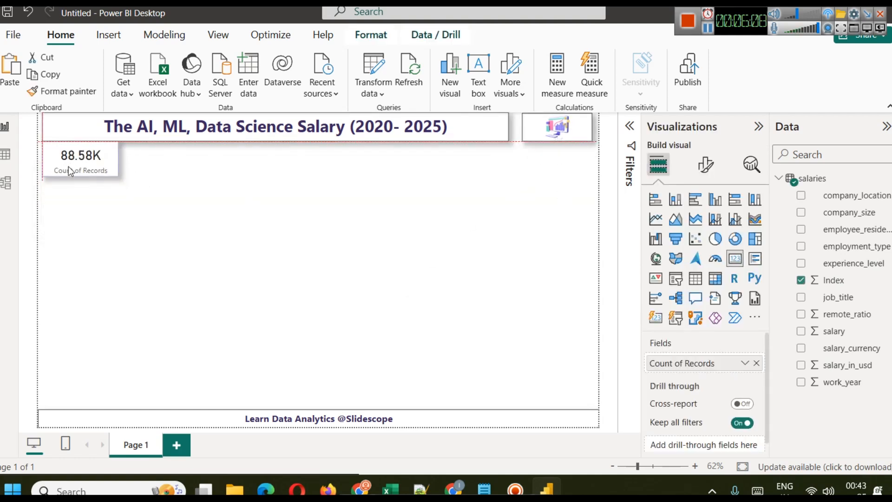
left_click(195, 199)
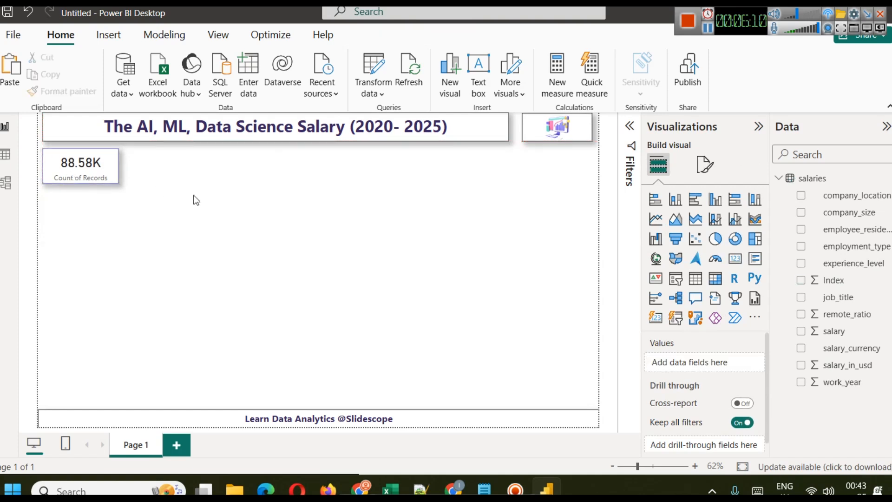
left_click(90, 168)
left_click_drag(90, 168, 90, 165)
left_click(169, 265)
Step: Duplicate the Count of Records card and place the copy directly to its right, aligned in the same row
left_click(85, 164)
key("ctrl+c")
key("ctrl+v")
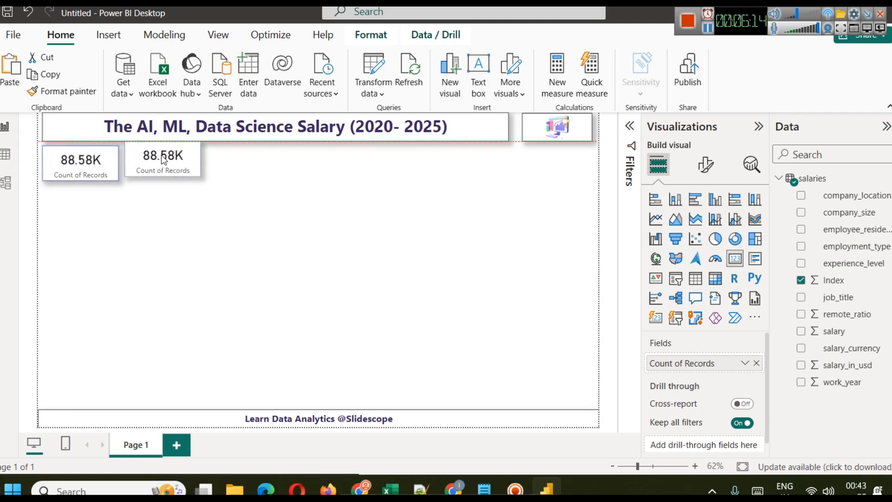
left_click(234, 203)
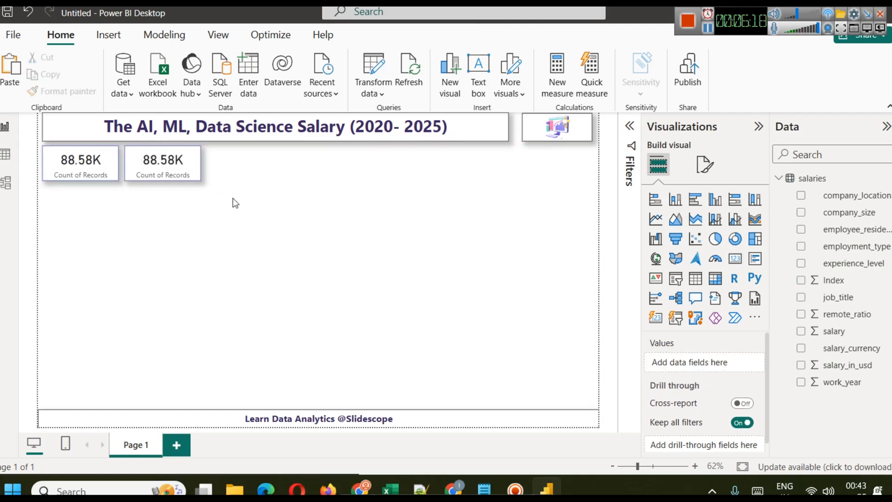
Step: Replace the copied card's field with salary_in_usd and aggregate it as Average
left_click(152, 169)
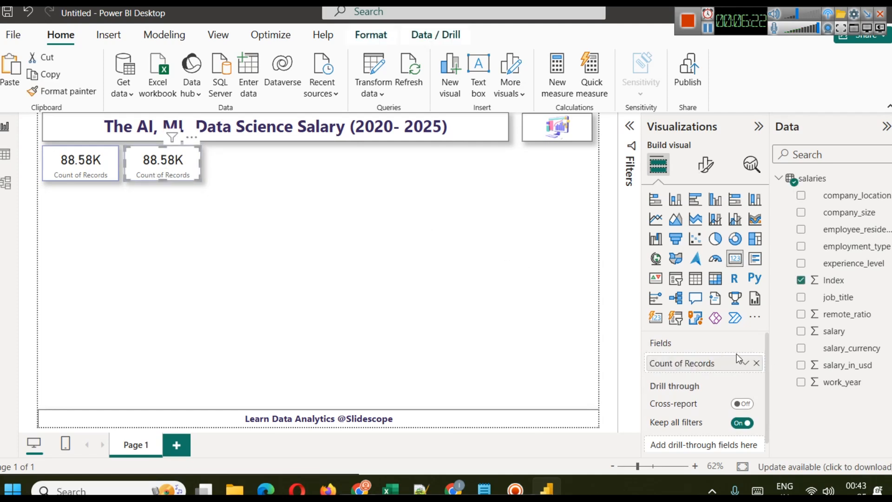
left_click(757, 362)
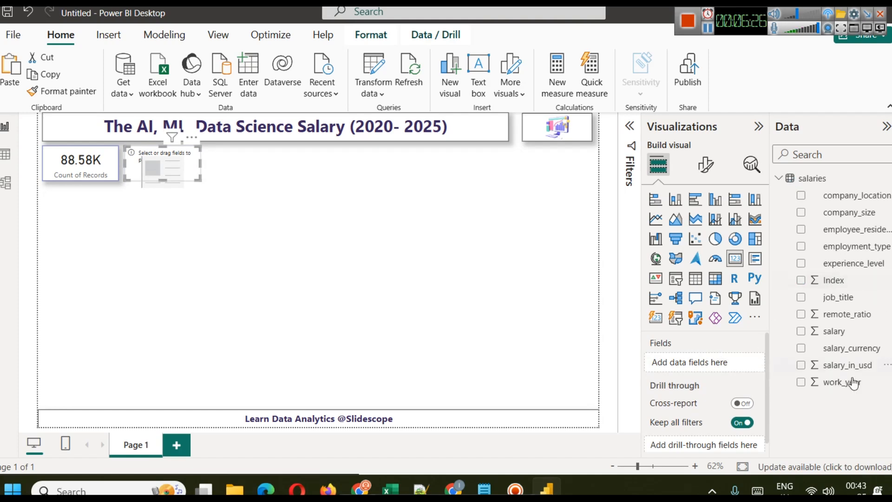
left_click_drag(851, 369, 706, 364)
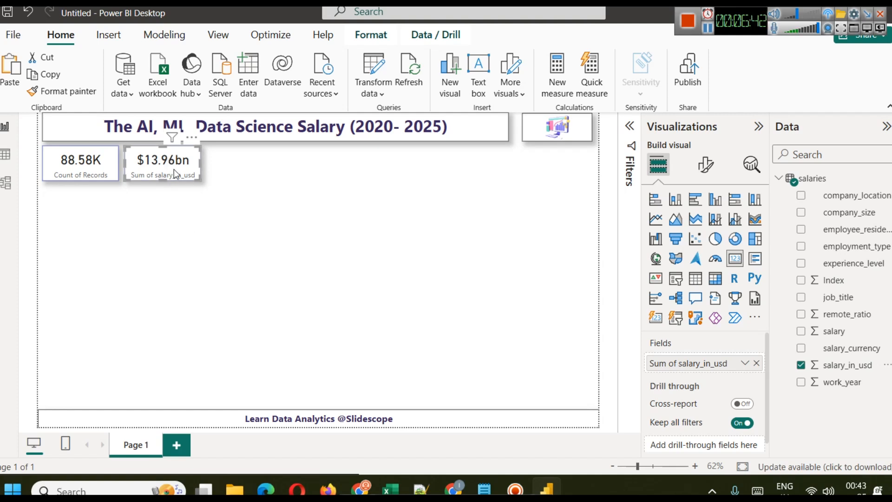
left_click(745, 363)
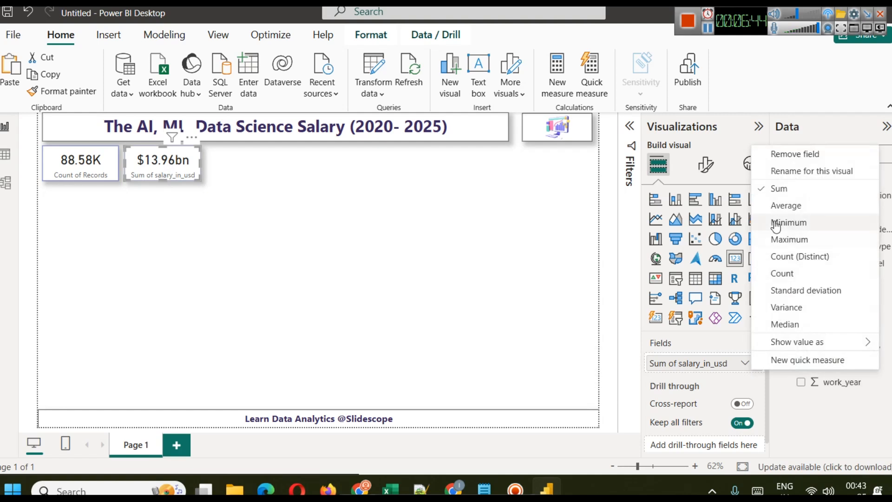
left_click(776, 205)
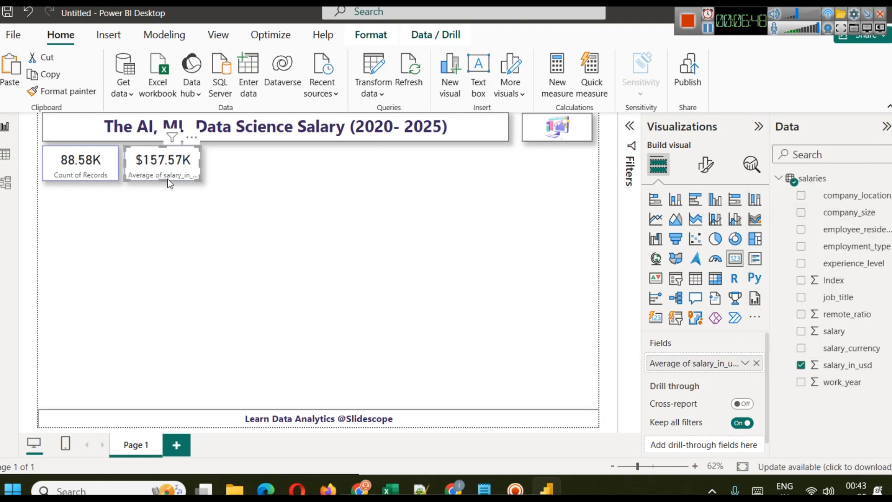
Step: Make the Count of Records card's category label bold and set its callout value color to very dark blue
left_click(65, 170)
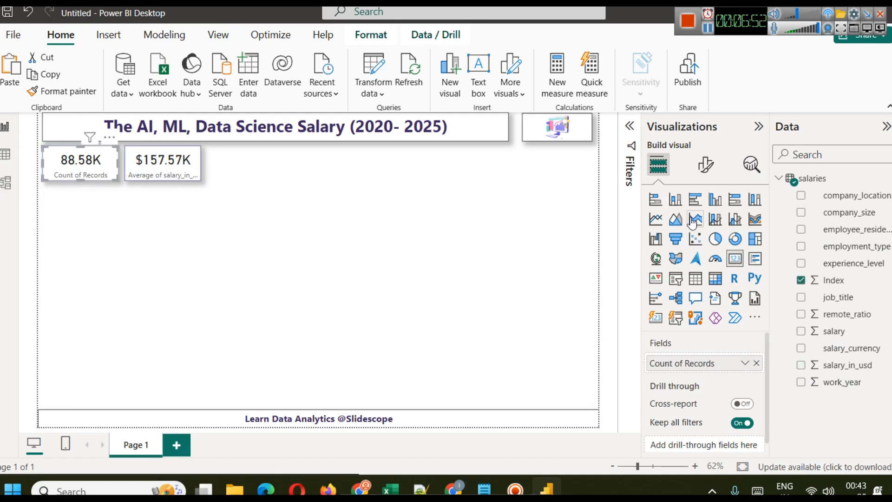
left_click(706, 164)
left_click(697, 291)
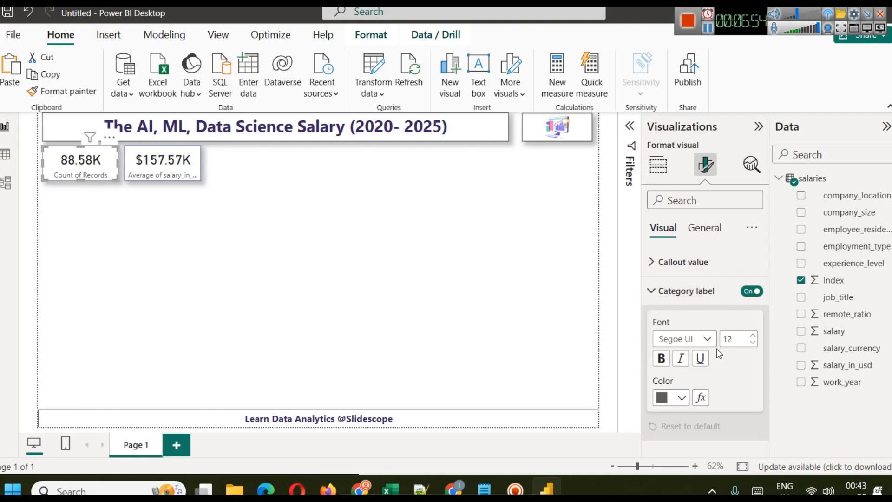
left_click(661, 358)
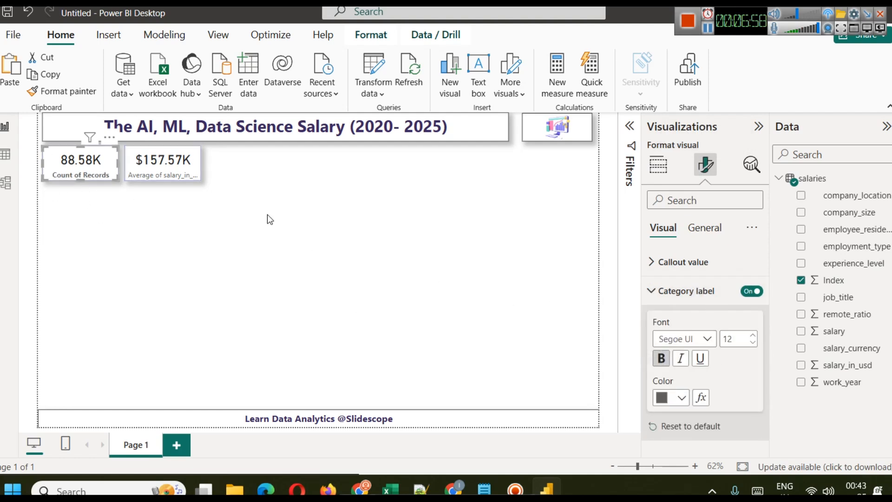
left_click(706, 262)
left_click(683, 374)
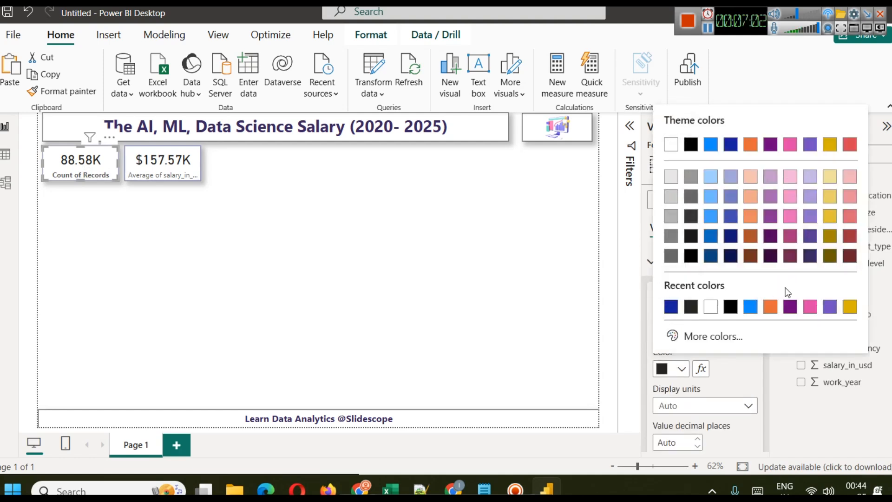
left_click(731, 257)
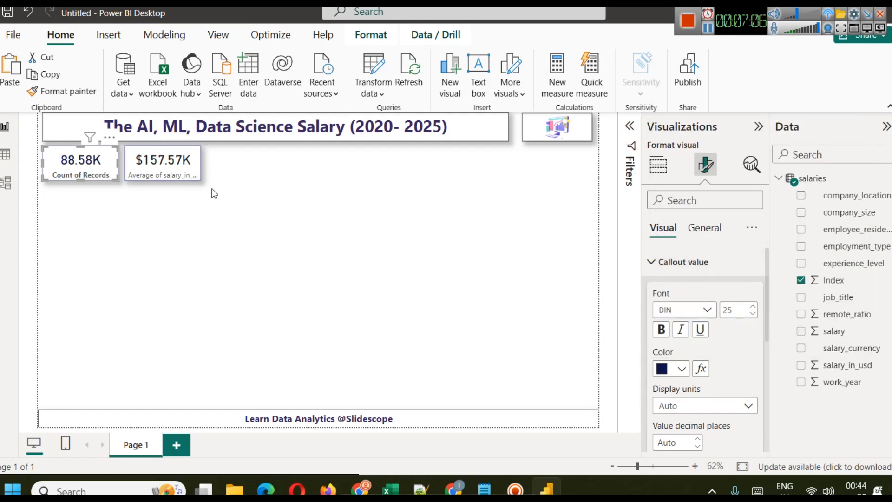
Step: Set the average salary card's callout value to the same very dark blue from the recent colors
left_click(193, 174)
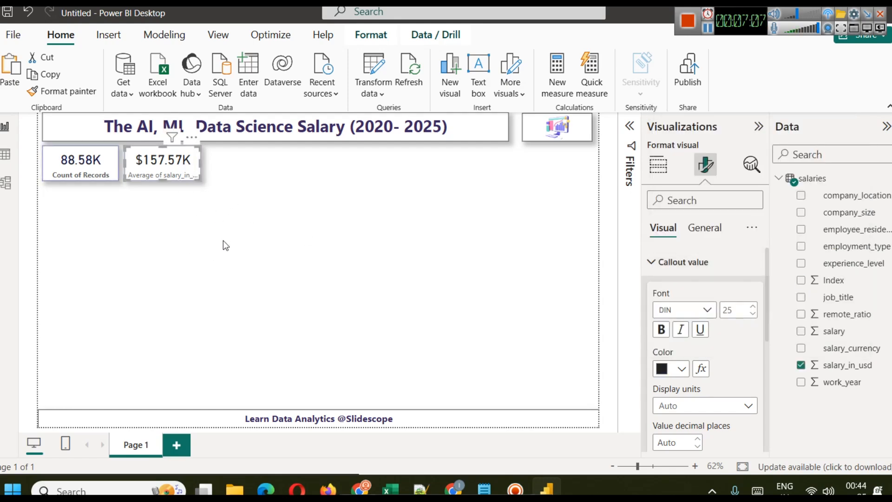
left_click(679, 369)
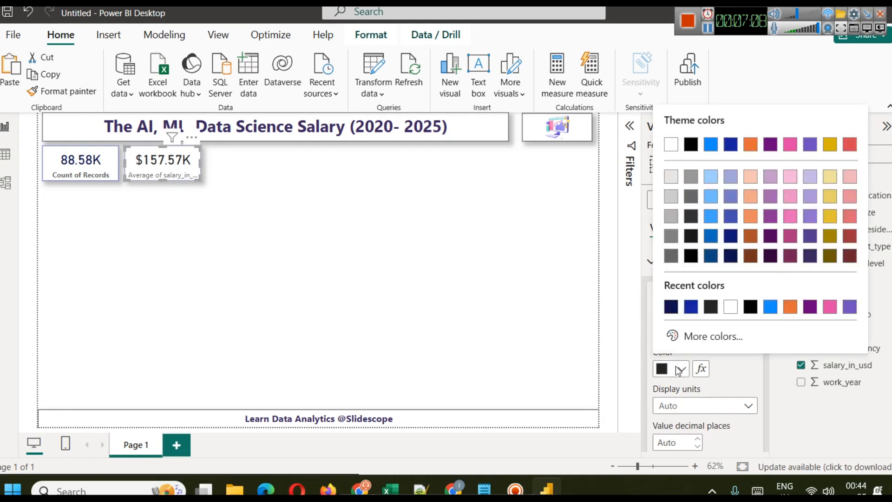
left_click(671, 306)
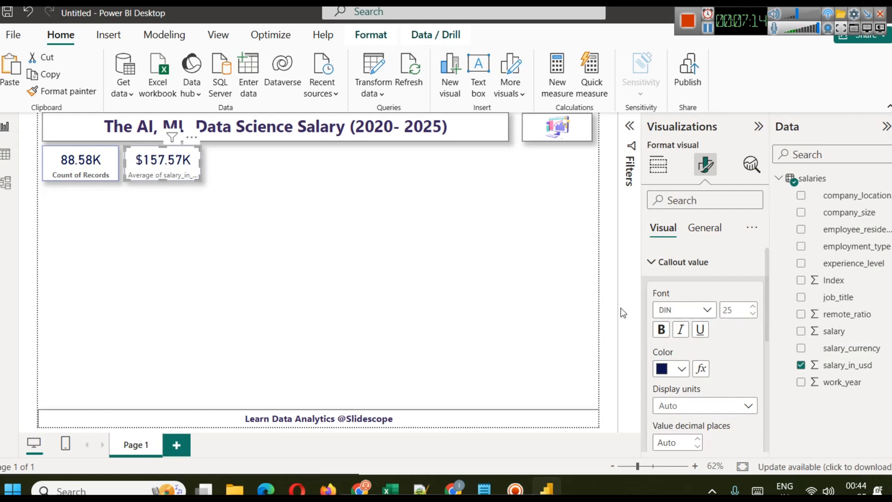
left_click(672, 262)
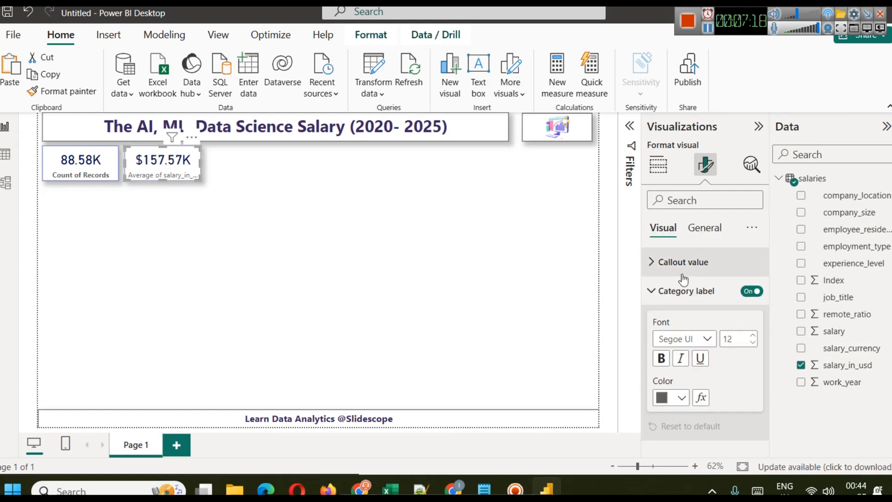
Step: Rename the average salary_in_usd field for this visual as "Avg Salary"
left_click(659, 165)
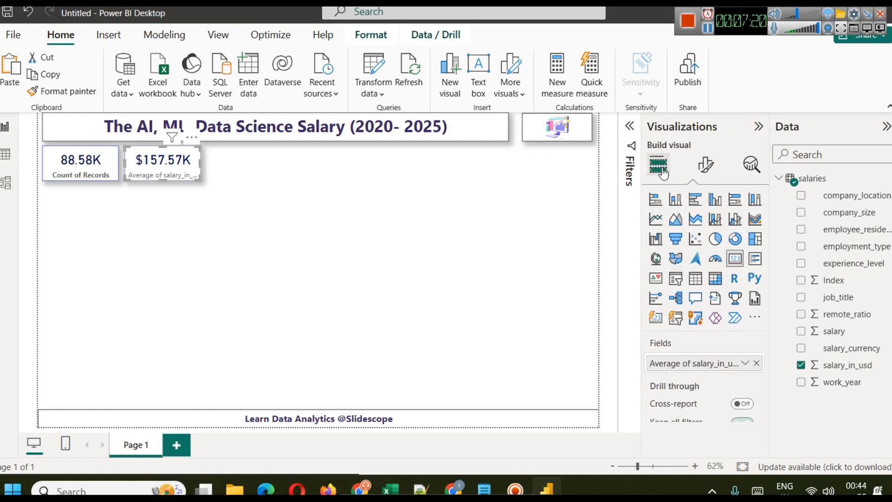
left_click(745, 363)
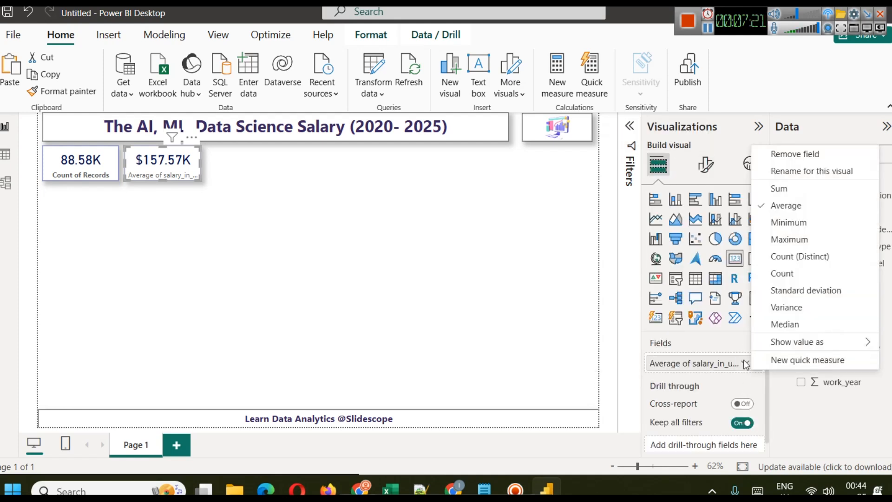
left_click(796, 172)
type("Av")
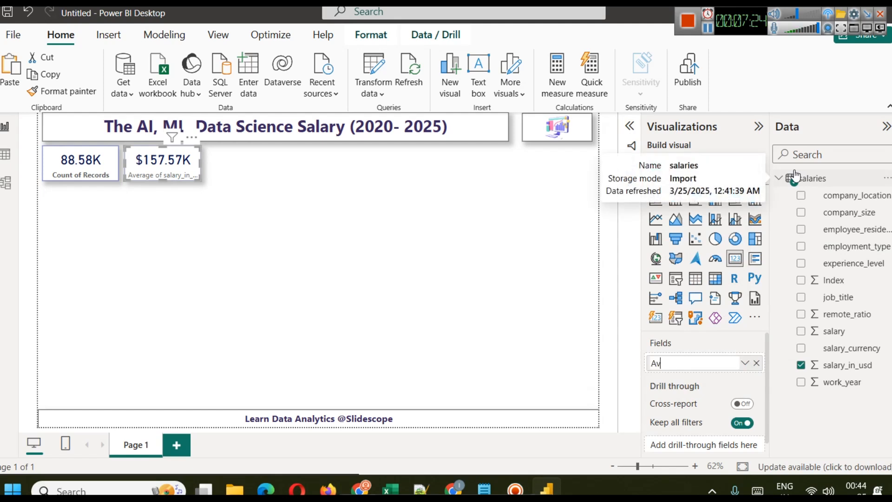
type("g Salary")
key("Return")
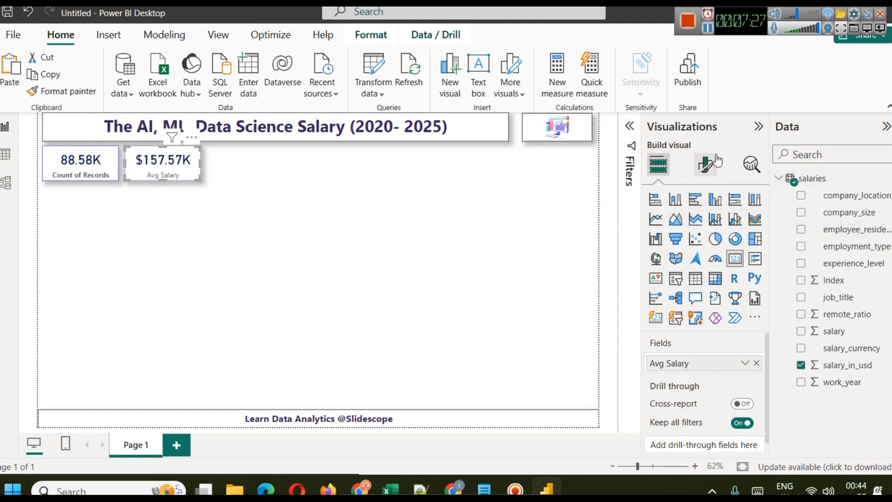
Step: Make the Avg Salary card's category label bold and color it dark maroon, the darkest shade of the pink theme color
left_click(711, 161)
left_click(683, 290)
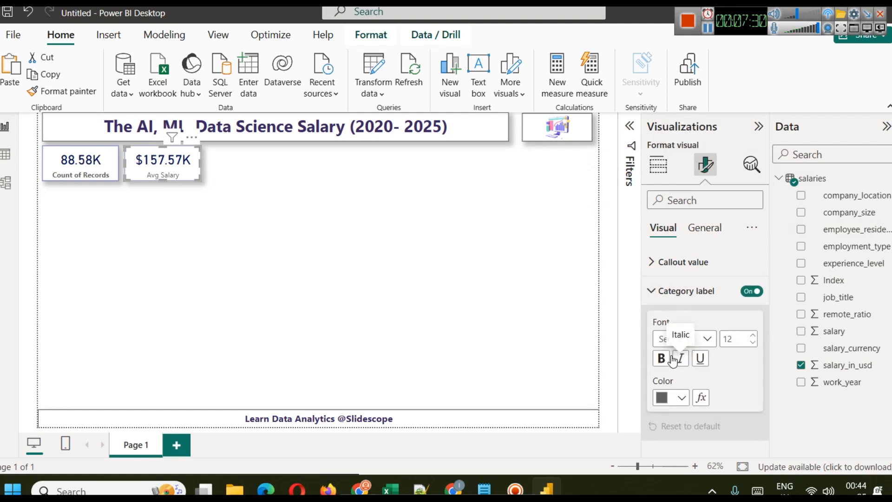
left_click(680, 397)
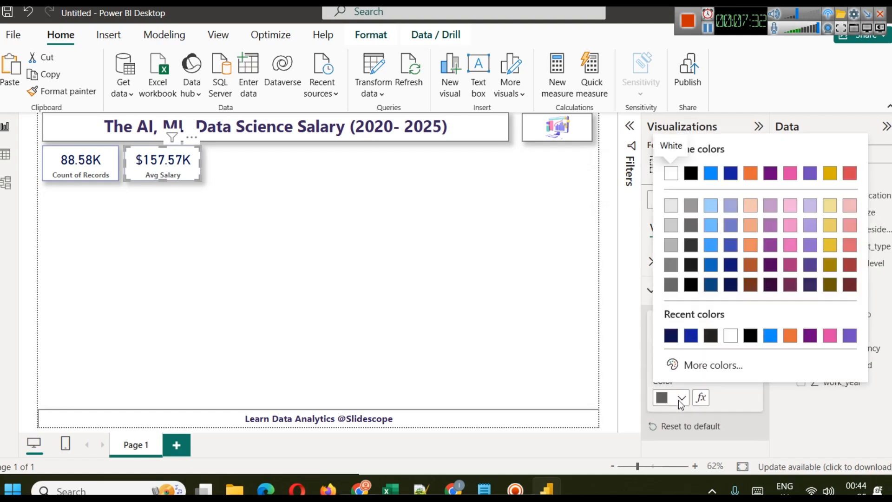
left_click(711, 285)
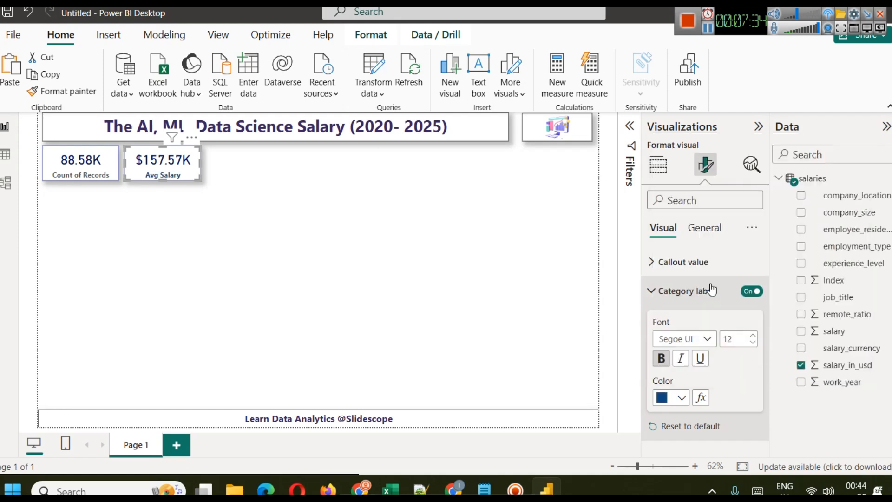
left_click(680, 397)
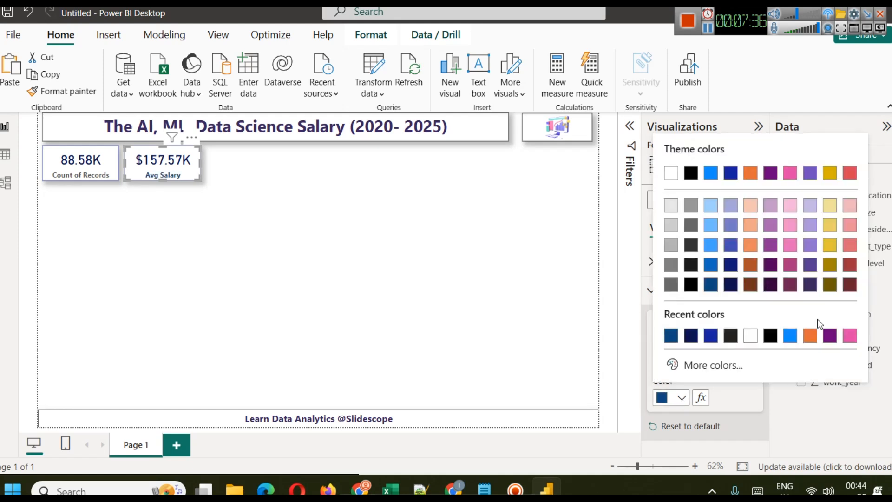
left_click(793, 292)
left_click(250, 243)
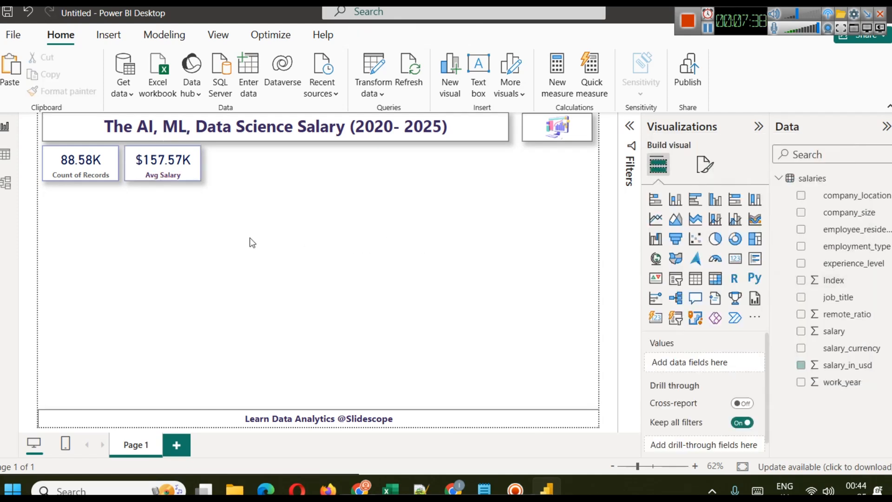
Step: Apply the same dark maroon recent color to the Count of Records card's category label
left_click(75, 170)
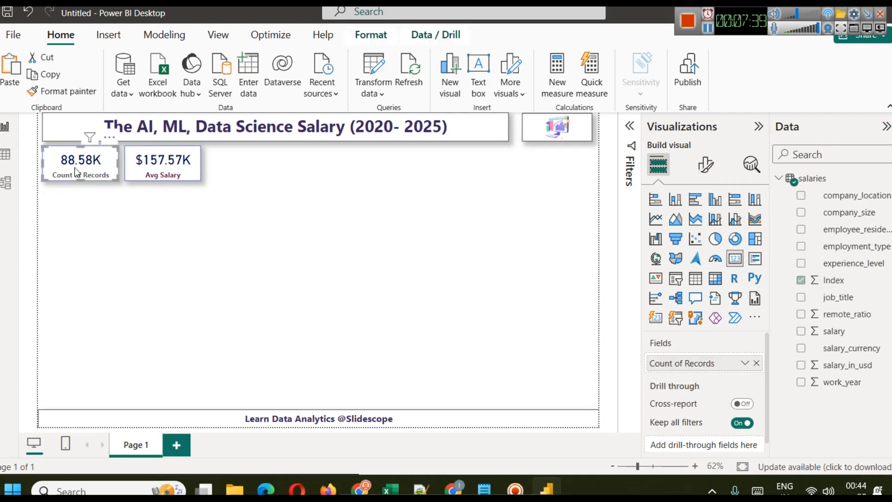
left_click(706, 165)
left_click(686, 292)
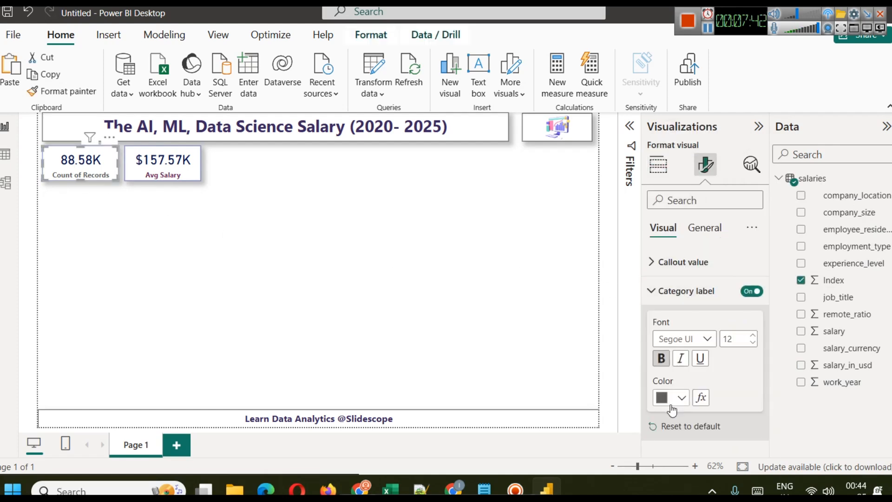
left_click(681, 397)
left_click(671, 336)
left_click(252, 265)
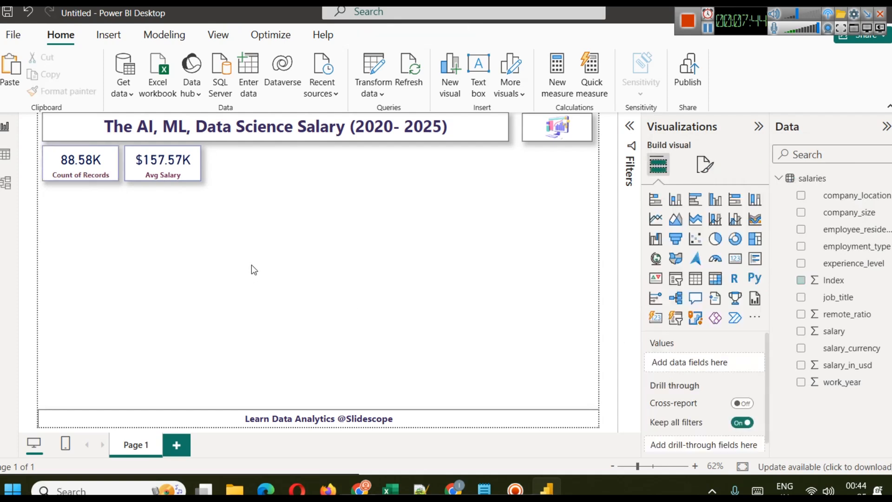
Step: Duplicate the Avg Salary card to its right and change the copy's salary_in_usd aggregation to Minimum
left_click(147, 169)
left_click_drag(148, 168, 227, 168)
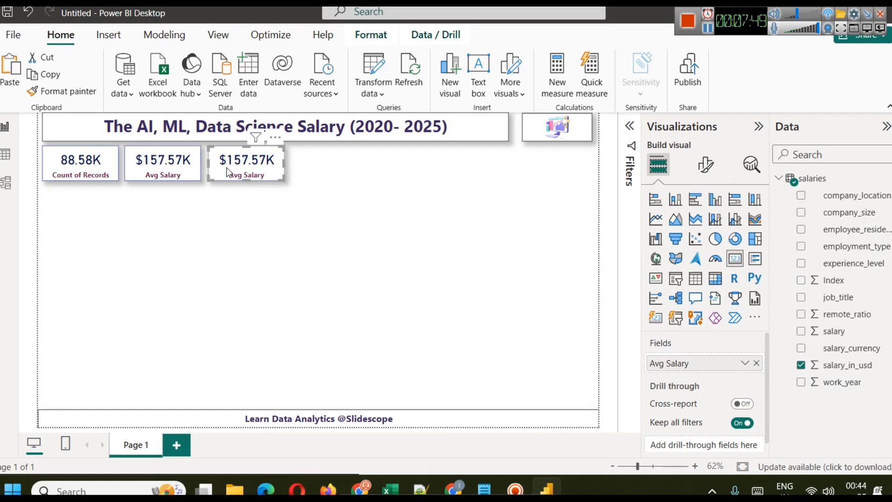
left_click(745, 364)
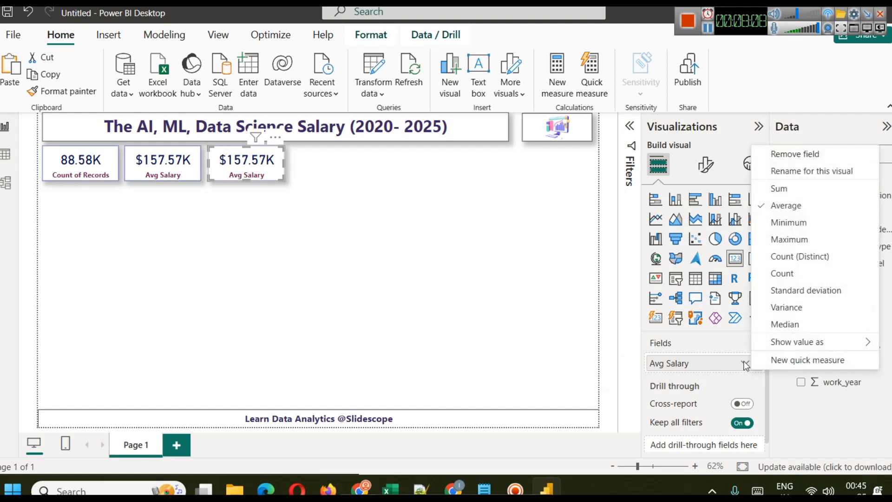
left_click(779, 222)
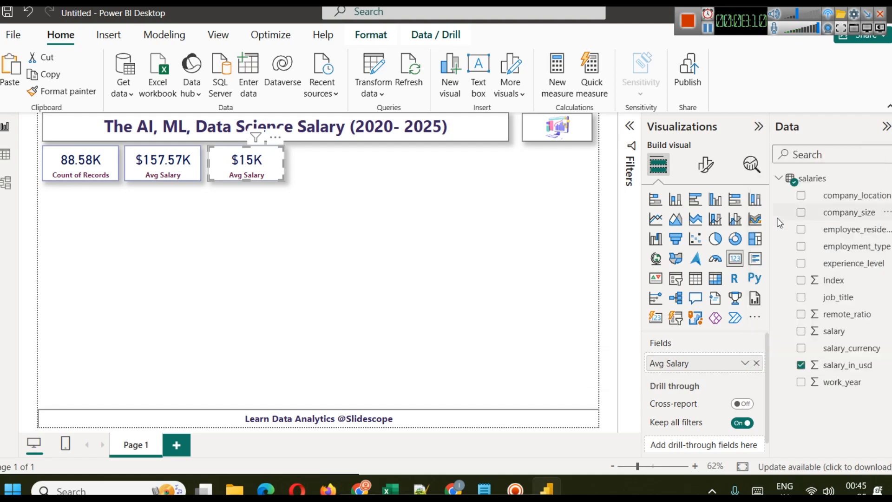
Step: Rename the minimum salary_in_usd field on the third card as "Min Salary" for this visual
left_click(743, 365)
left_click(807, 172)
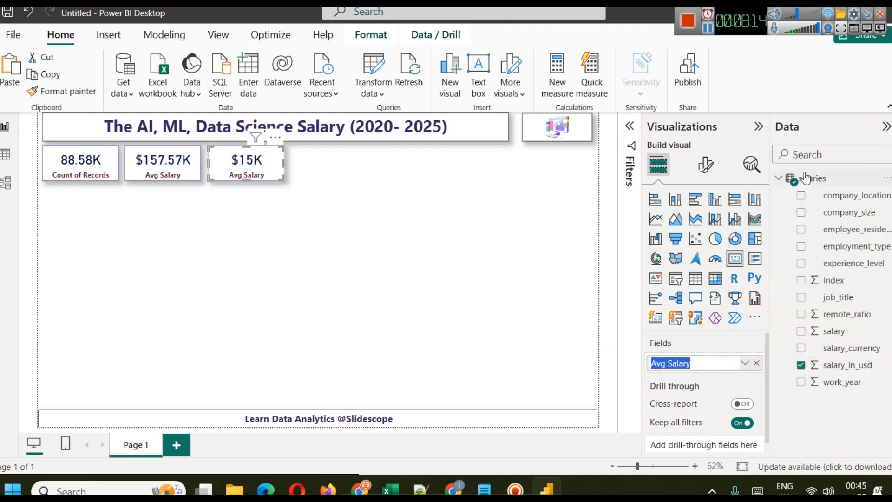
type("Min")
key("Return")
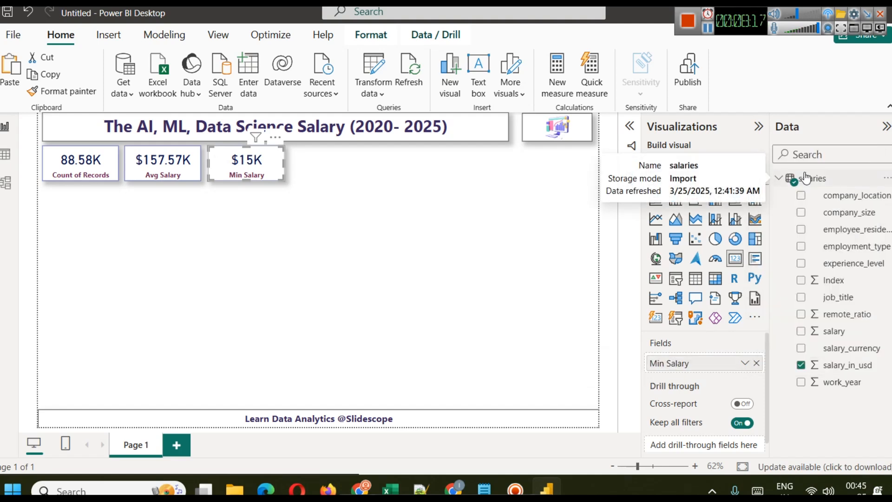
left_click(282, 197)
Step: Duplicate the Min Salary card and place the copy to its right in the card row
left_click(262, 160)
key("ctrl+c")
key("ctrl+v")
left_click_drag(264, 164, 349, 163)
left_click(417, 233)
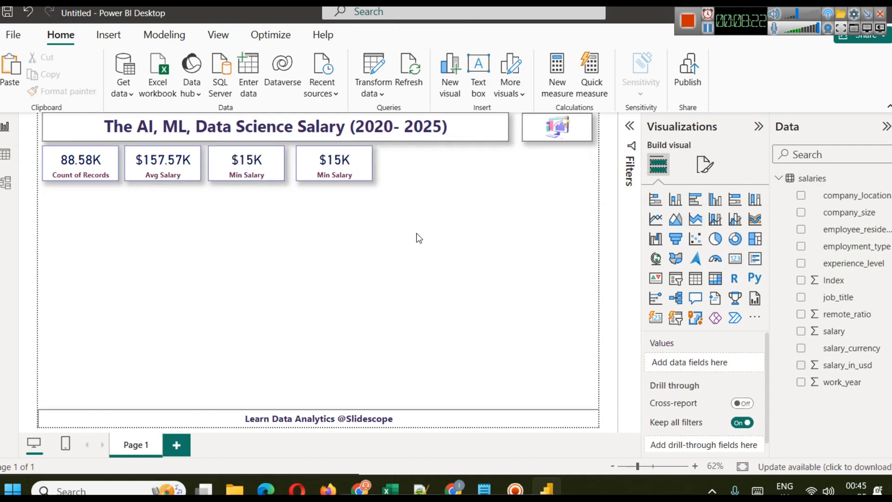
left_click(349, 174)
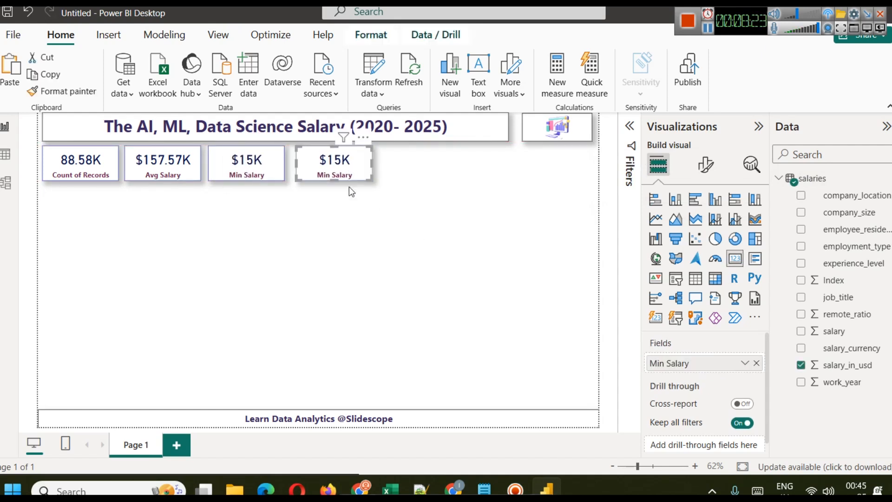
left_click(354, 255)
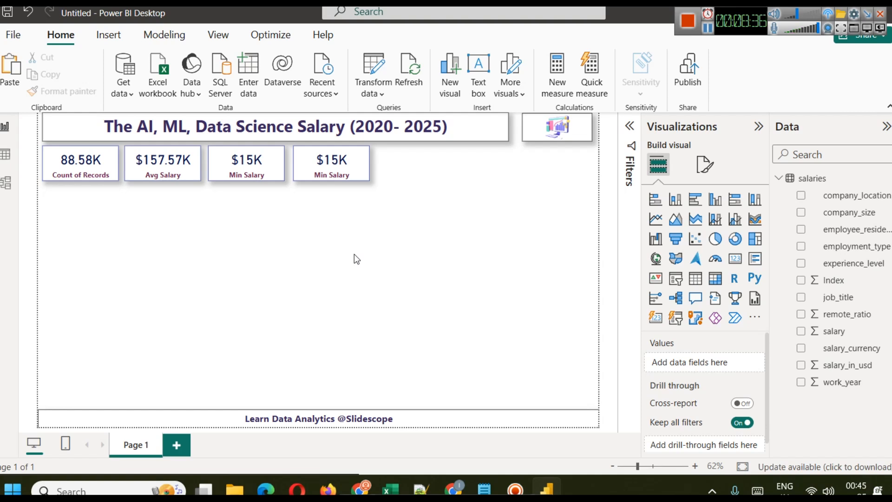
Step: Change the copied card's salary_in_usd aggregation to Maximum
left_click(332, 163)
left_click(745, 363)
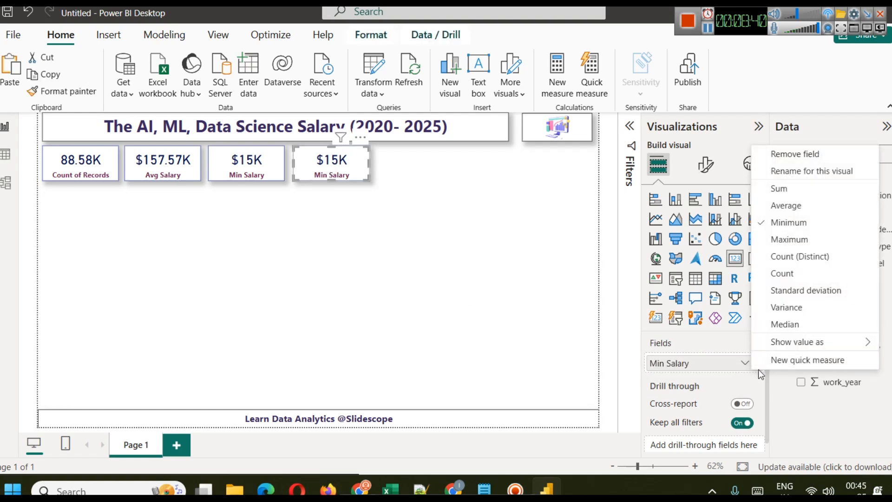
left_click(789, 240)
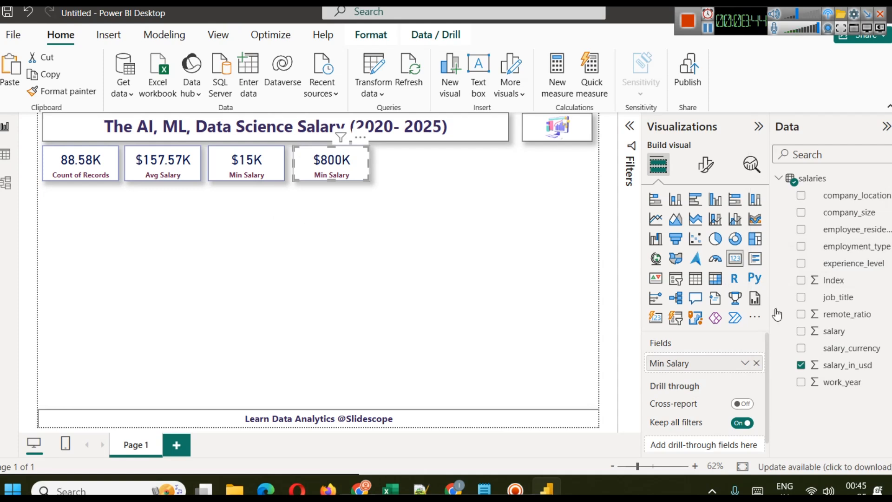
Step: Rename the fourth card's field for this visual as "Max Salary"
left_click(745, 363)
left_click(818, 173)
key("Left")
key("shift+Right")
key("shift+Right")
key("shift+Right")
type("Max")
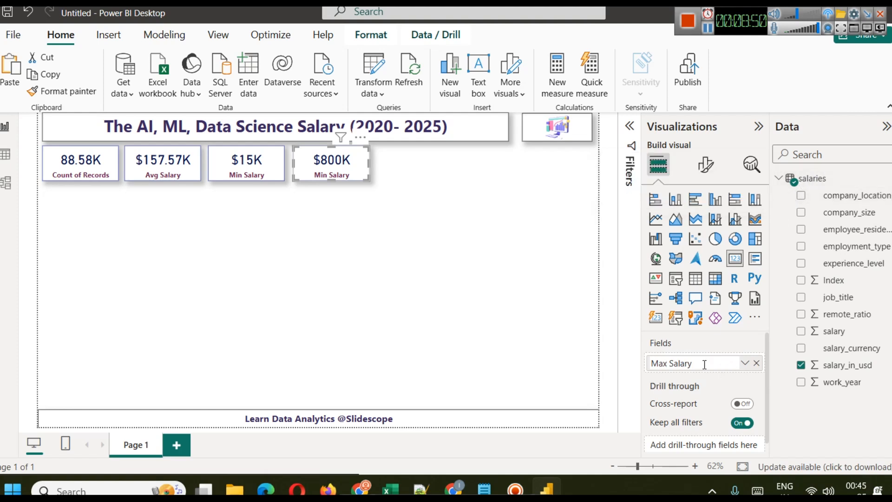
key("Return")
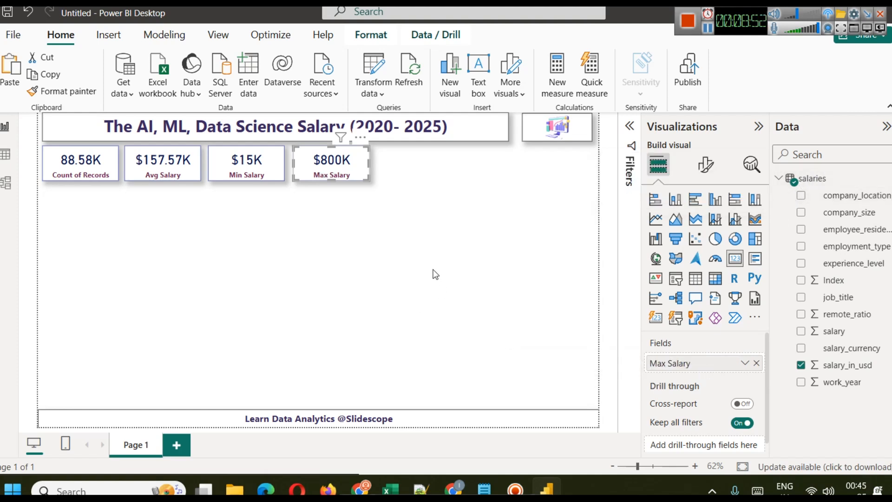
left_click(432, 270)
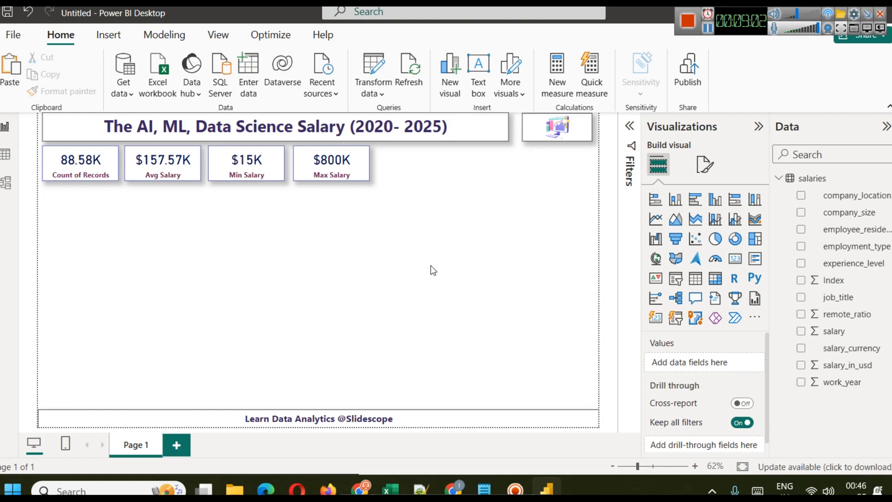
Step: Duplicate the Max Salary card and place the copy to its right in the same row
left_click(351, 158)
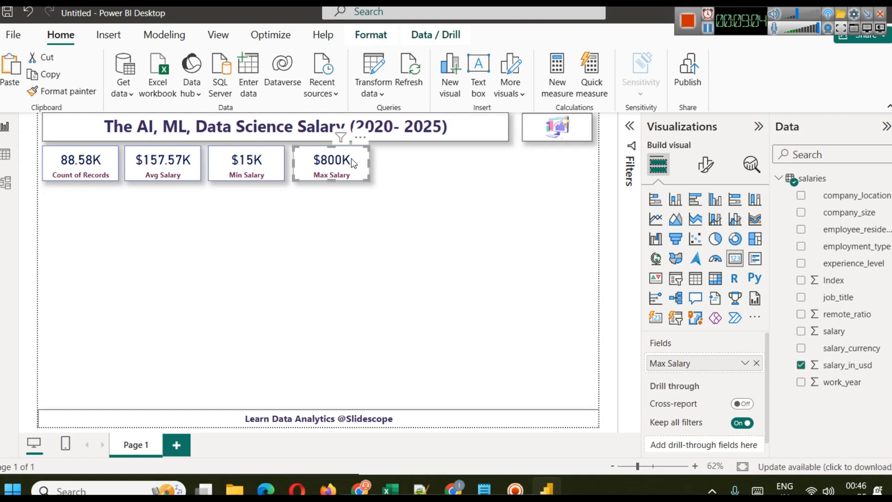
key("ctrl+c")
key("ctrl+v")
left_click_drag(423, 164, 431, 162)
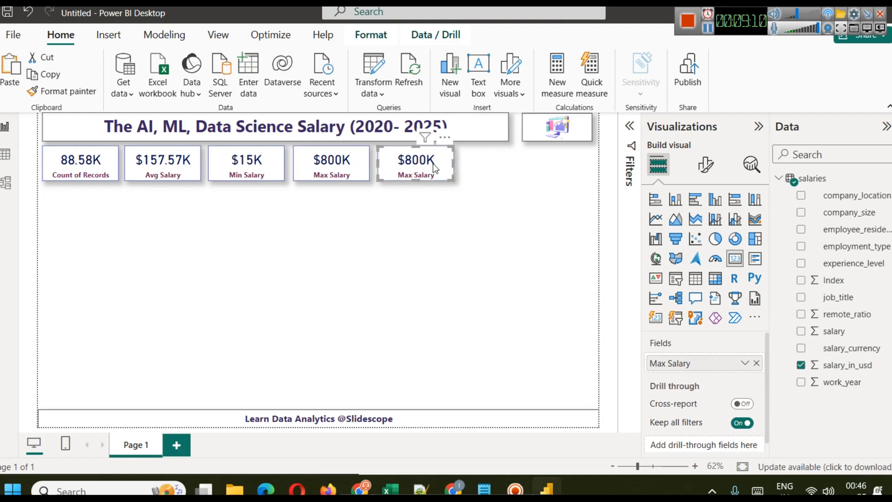
Step: Change the fifth card's salary_in_usd aggregation to Standard deviation
left_click(756, 363)
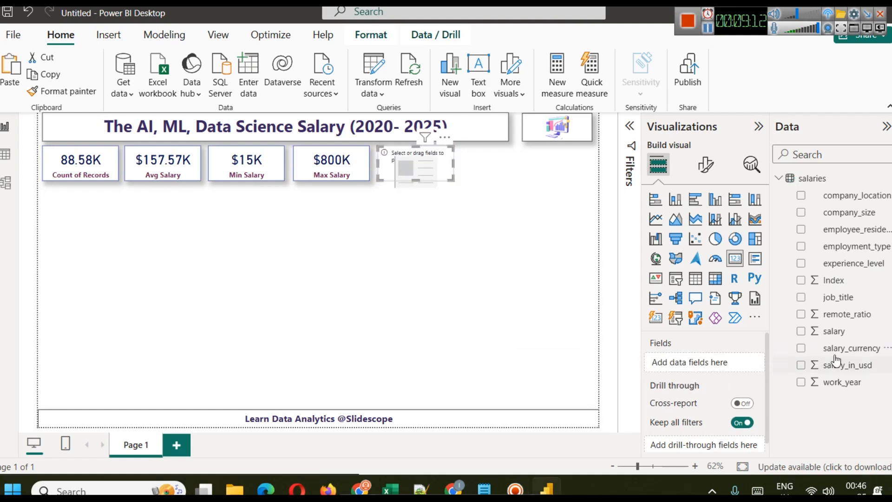
key("ctrl+z")
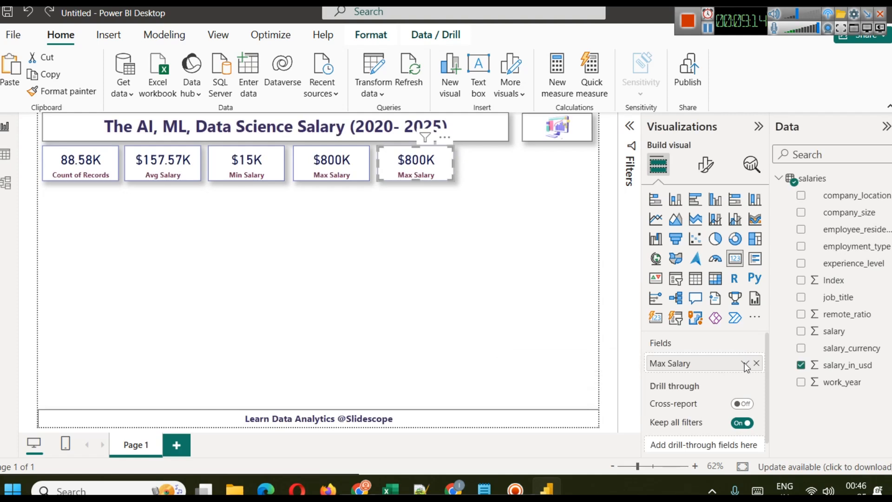
left_click(745, 364)
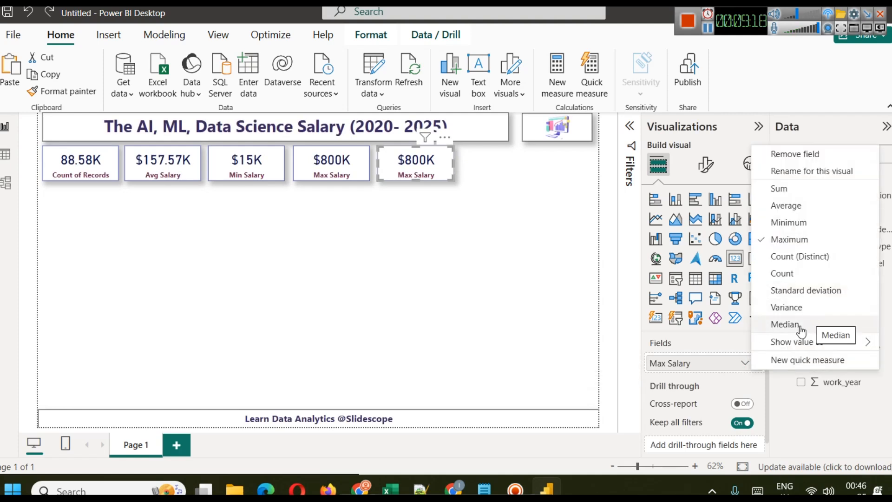
left_click(808, 291)
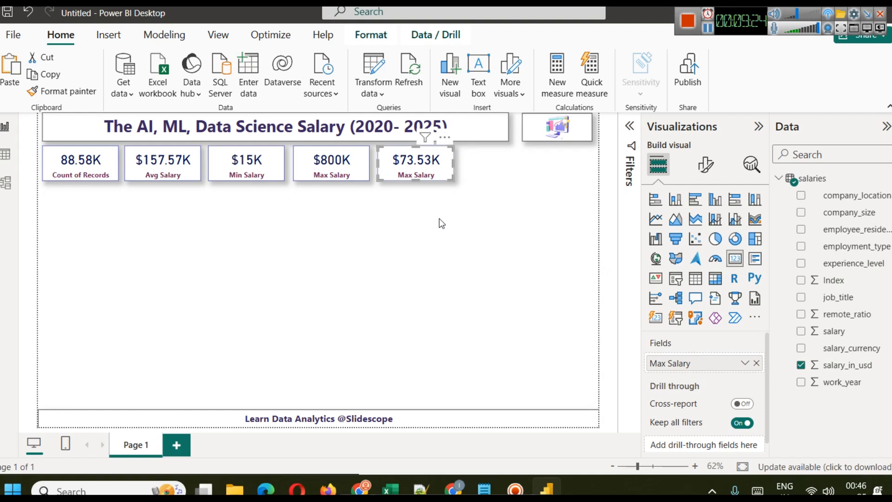
Step: Rename the standard deviation card's field for this visual as "Std Dev in Salary"
left_click(745, 364)
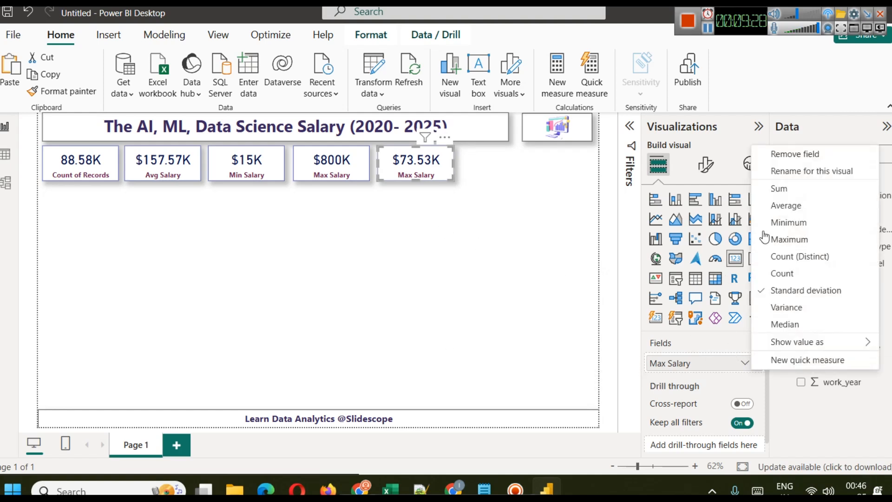
left_click(788, 175)
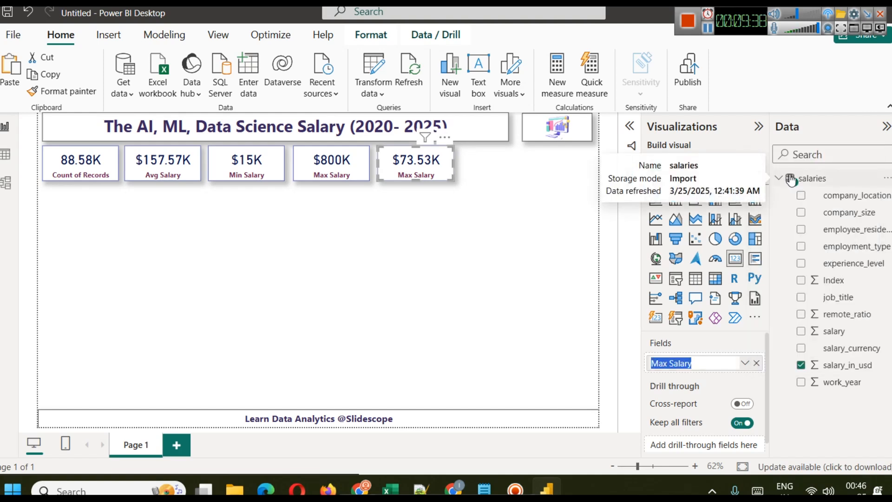
type("Std Dev in Sa")
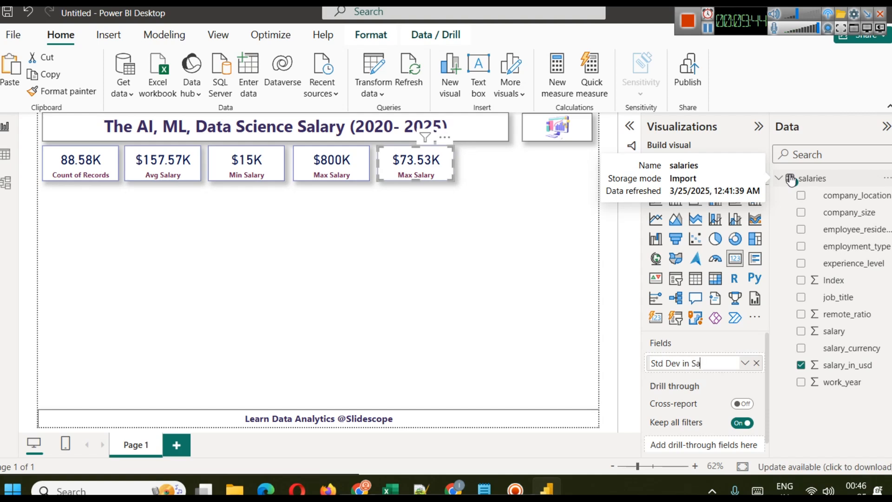
key("Return")
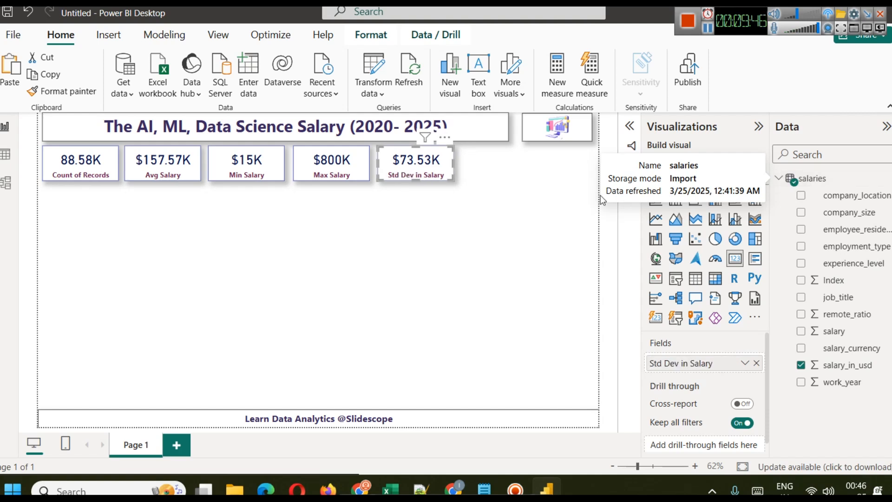
left_click(542, 204)
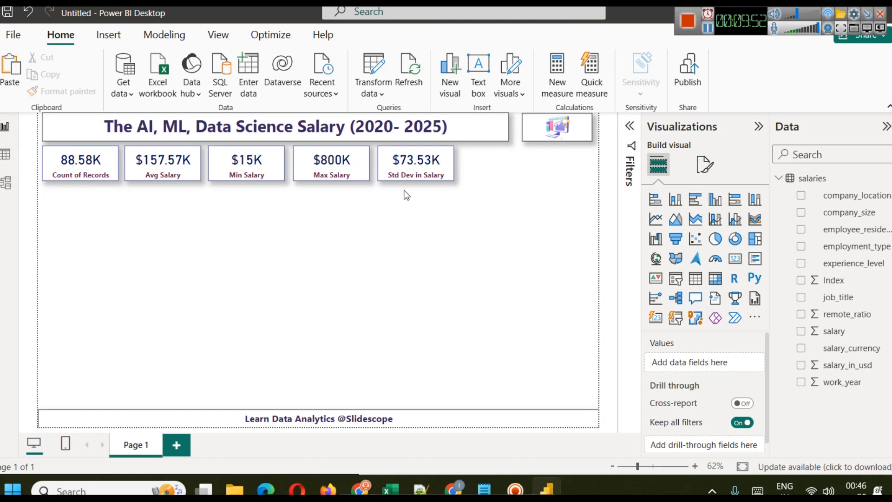
Step: Spread the four salary cards out, aligning the Std Dev in Salary card with the title box's right edge
left_click(415, 165)
left_click_drag(415, 165, 470, 163)
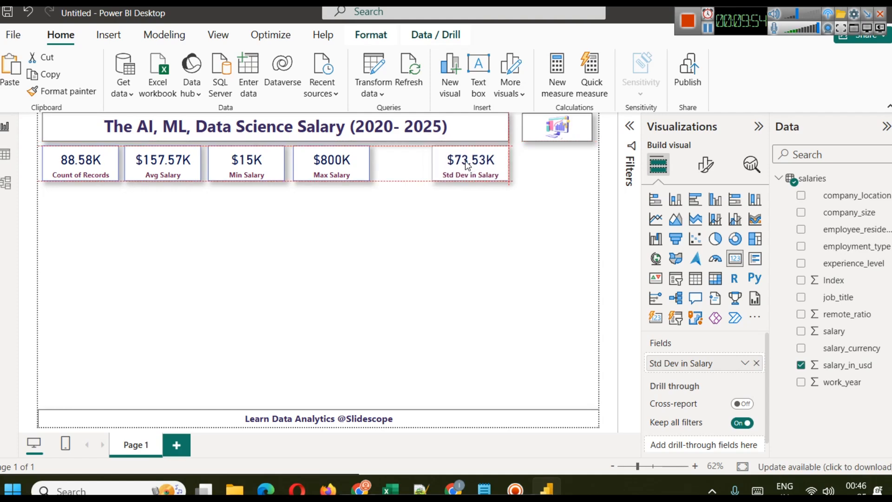
left_click_drag(339, 170, 383, 166)
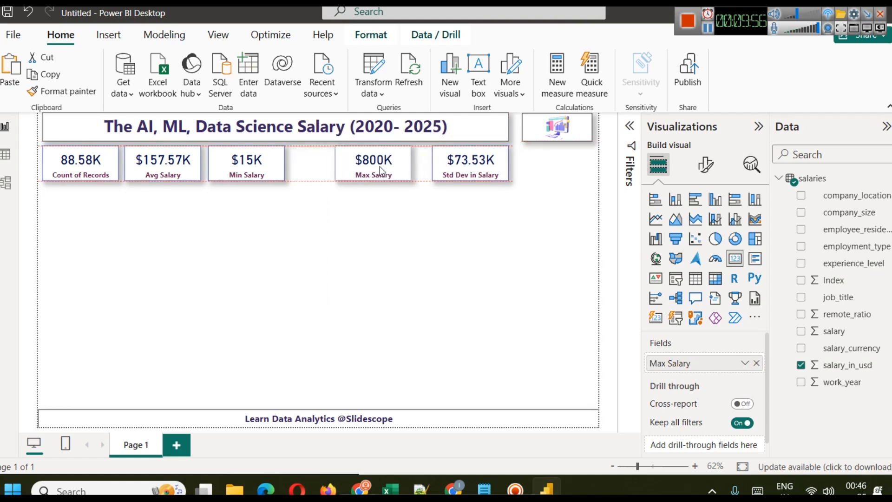
left_click_drag(236, 176, 266, 176)
left_click_drag(184, 168, 202, 166)
left_click(185, 210)
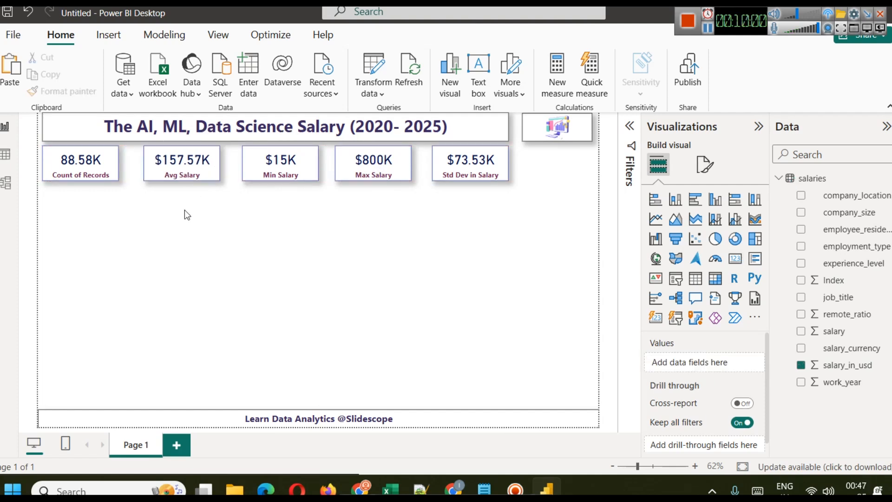
Step: Fine-tune the positions of the Avg, Min and Max Salary cards to even out the gaps in the row
left_click(281, 167)
left_click_drag(186, 174, 182, 174)
left_click_drag(285, 169, 282, 169)
left_click_drag(391, 170, 390, 170)
left_click(463, 246)
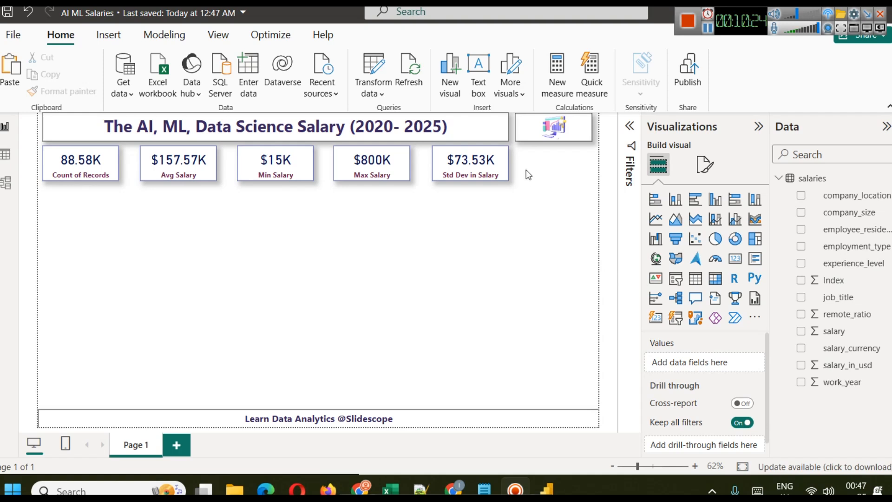
Step: Widen the header image toward the title box and nudge it slightly right to fill the corner
left_click(522, 126)
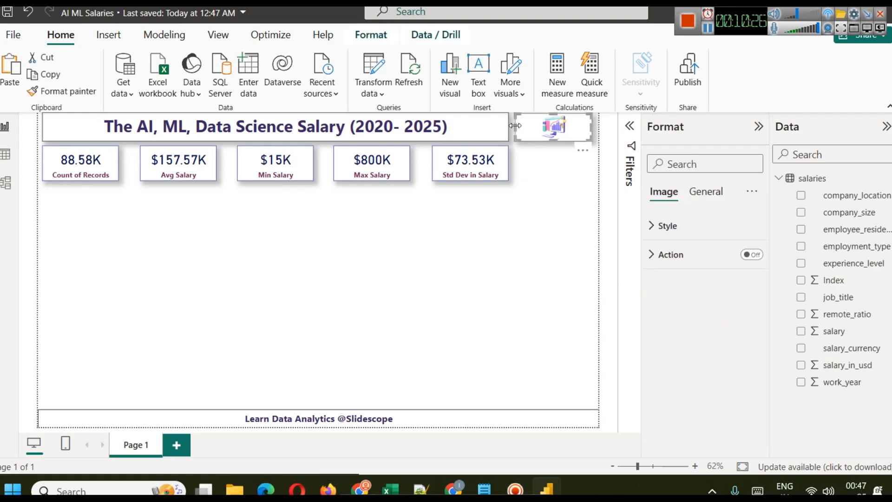
left_click_drag(514, 127, 511, 128)
key("Right")
key("Right")
key("Right")
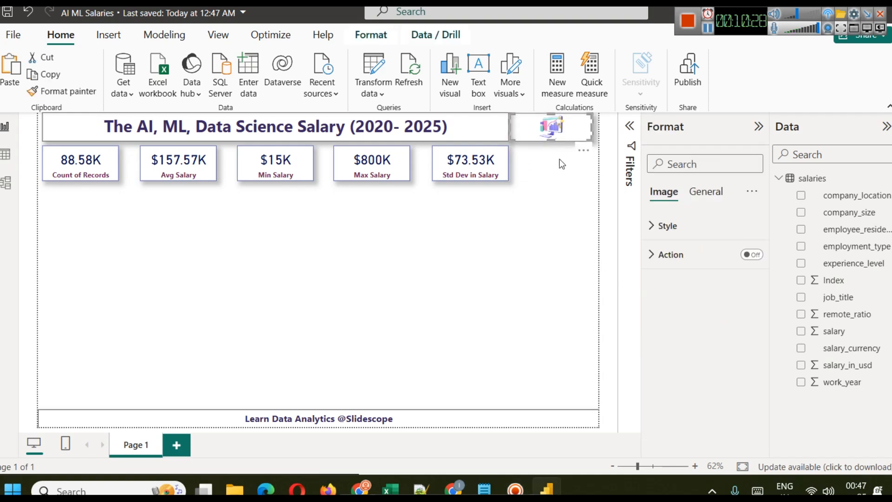
left_click(576, 218)
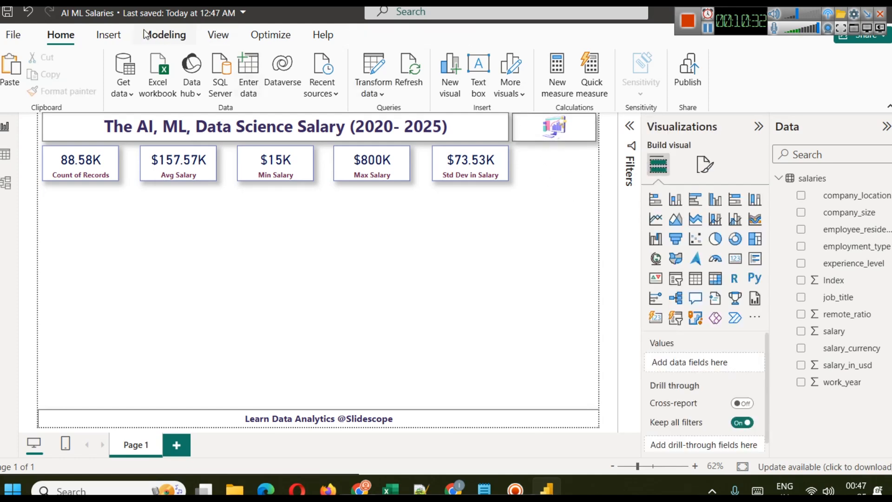
Step: Insert a rectangle shape and place it directly below the header image, beside the card row
left_click(108, 34)
left_click(487, 88)
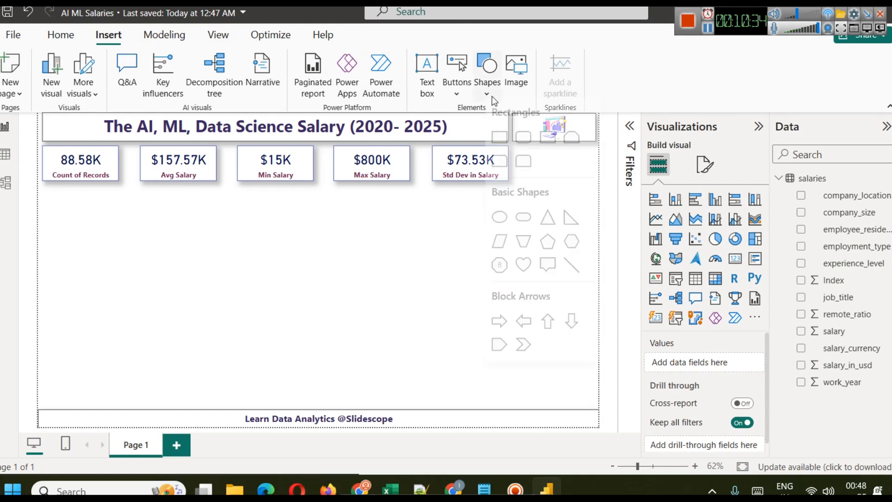
left_click(500, 142)
left_click_drag(104, 258, 594, 176)
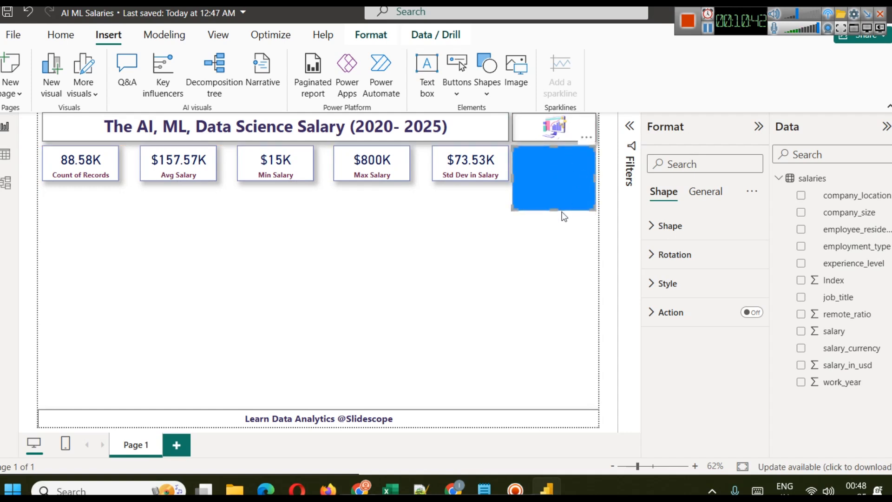
Step: Stretch the rectangle down to just above the footer and align its top with the card row
left_click_drag(554, 210, 536, 405)
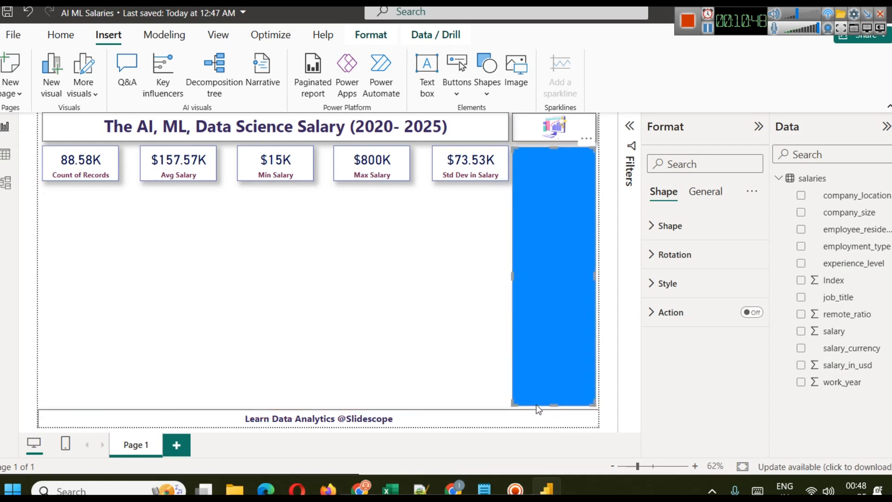
left_click(481, 358)
left_click(579, 233)
left_click(447, 263)
left_click(541, 226)
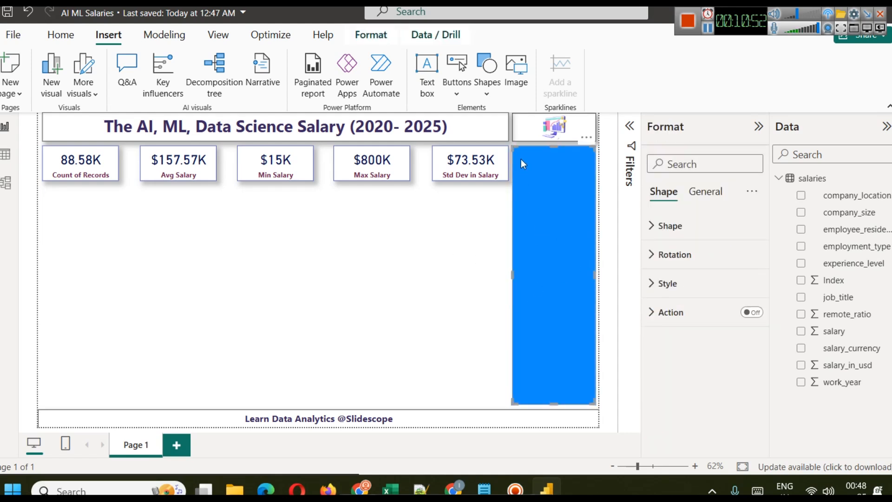
Step: Fill the rectangle with the lightest gray shade of the white theme color
left_click(689, 279)
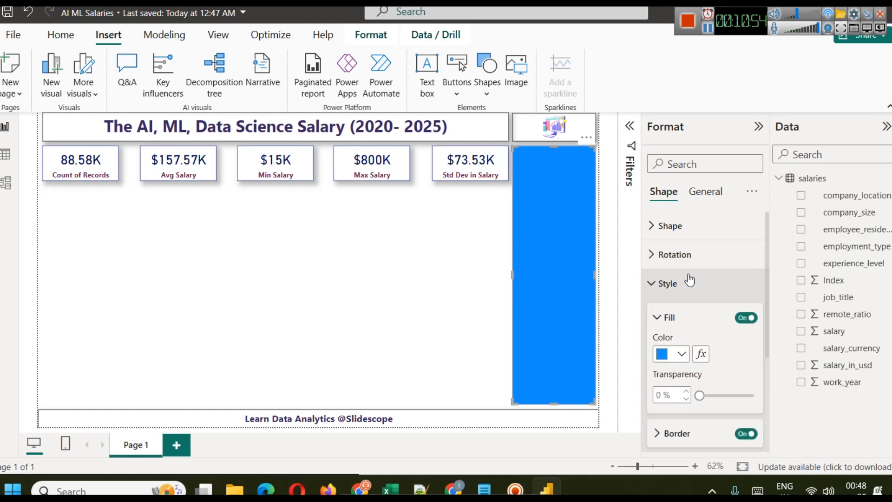
scroll(688, 279, "down", 3)
left_click(675, 220)
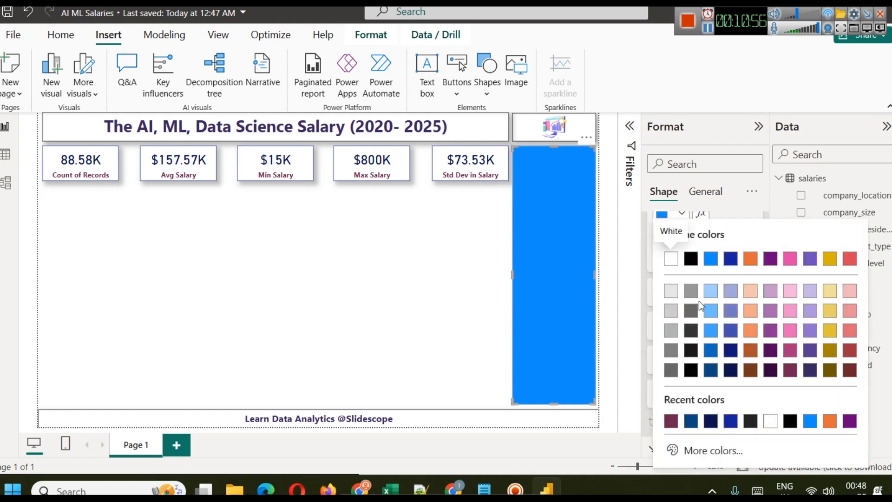
left_click(677, 300)
left_click(329, 251)
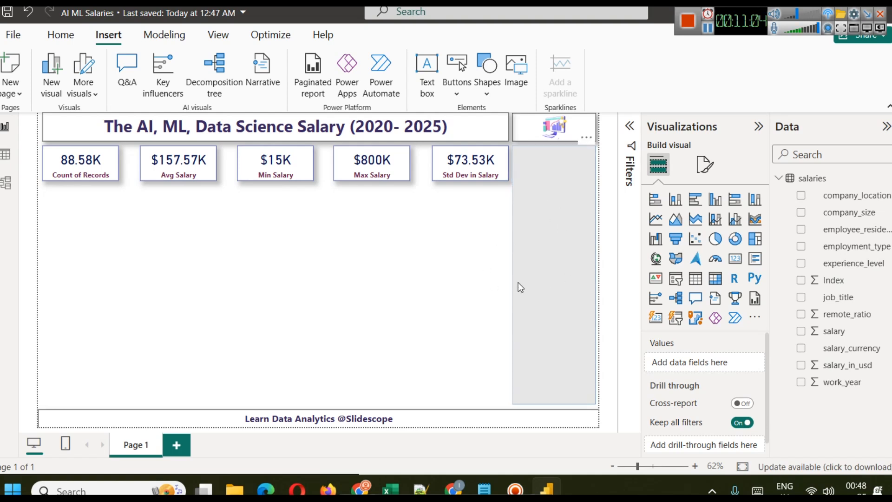
Step: Add a slicer for company_location and place it at the top of the gray side panel
left_click(565, 230)
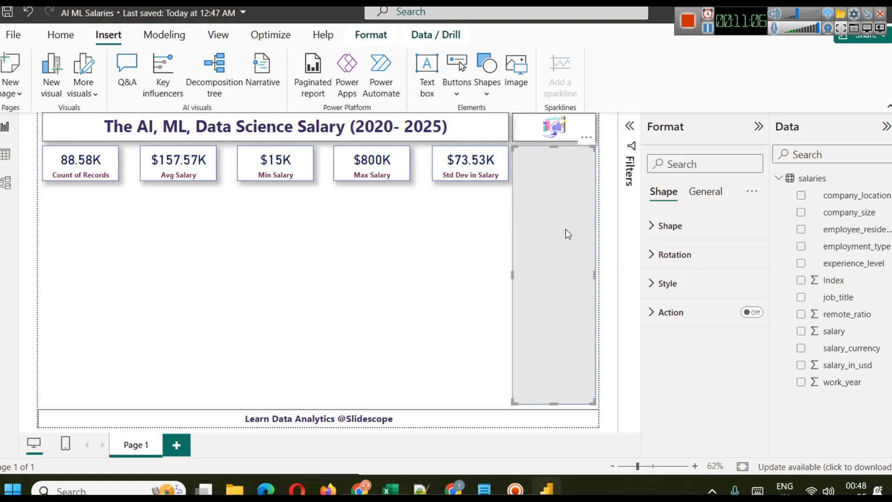
left_click(393, 285)
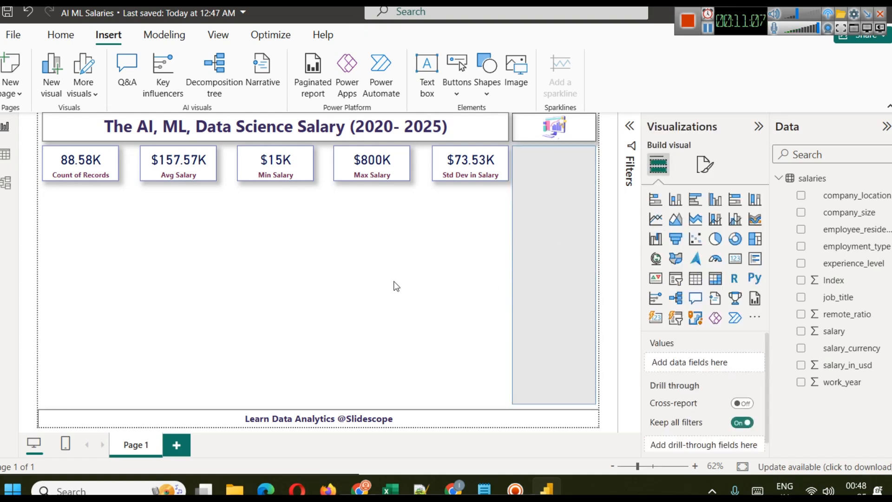
left_click(676, 279)
left_click_drag(117, 268, 562, 182)
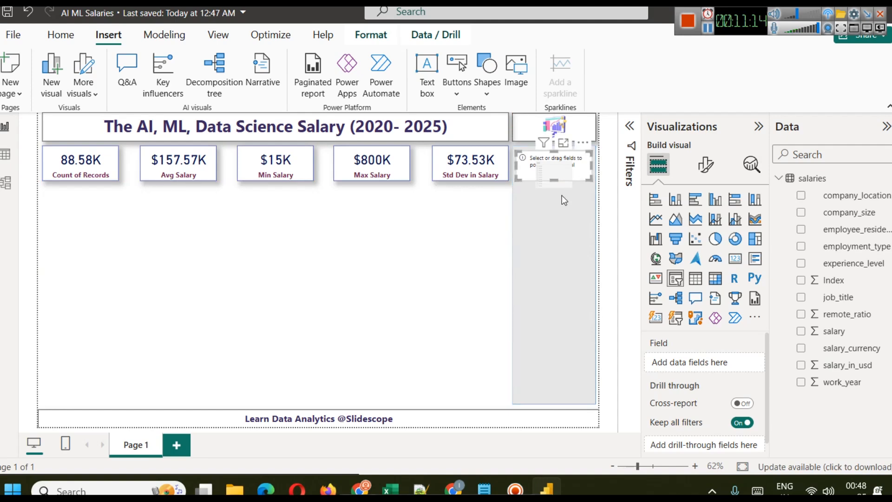
left_click(560, 210)
left_click(436, 255)
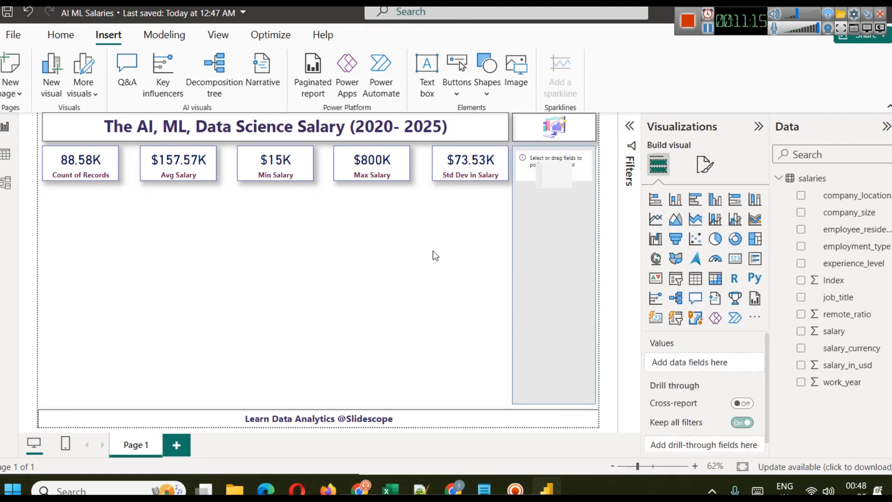
left_click(534, 165)
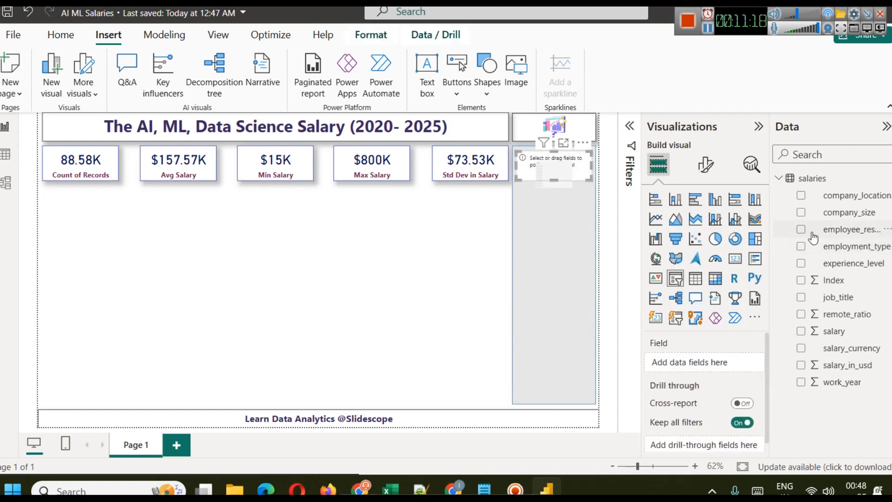
left_click_drag(820, 195, 752, 365)
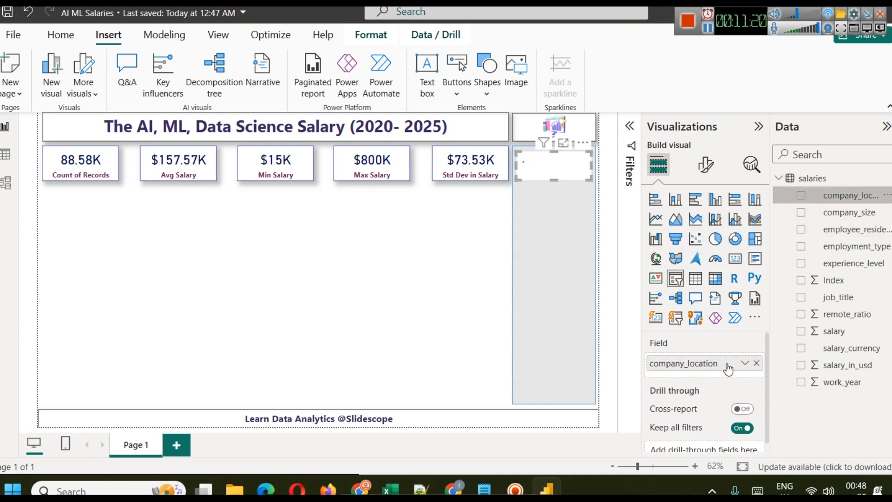
mouse_move(553, 182)
left_mouse_down()
mouse_move(552, 343)
mouse_move(553, 163)
mouse_move(553, 181)
left_mouse_up()
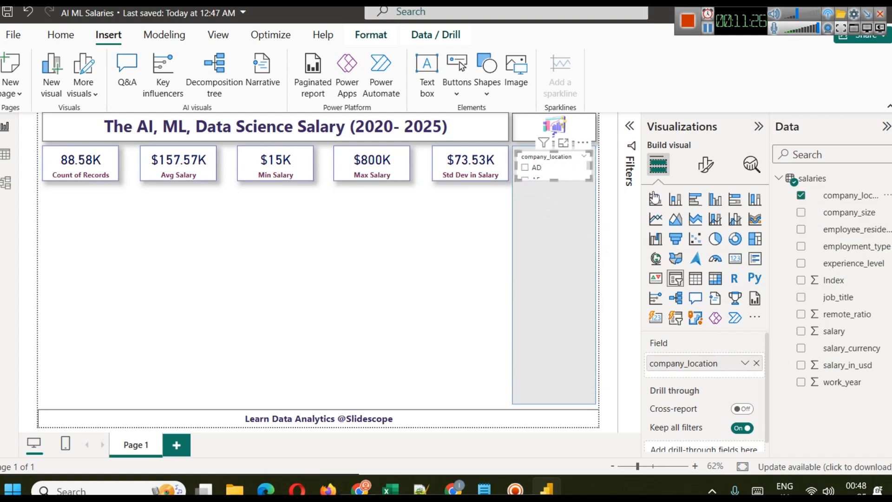
Step: Set the company_location slicer's style to Dropdown and check its list of locations
left_click(706, 168)
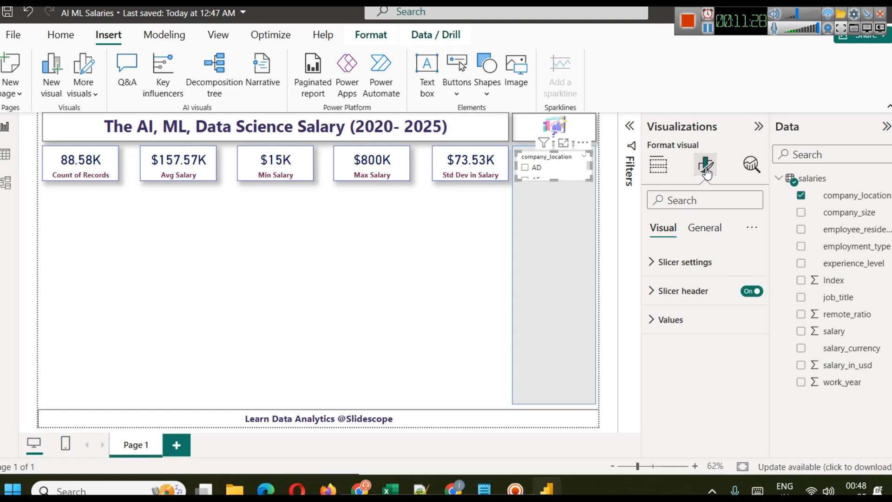
left_click(697, 263)
left_click(704, 334)
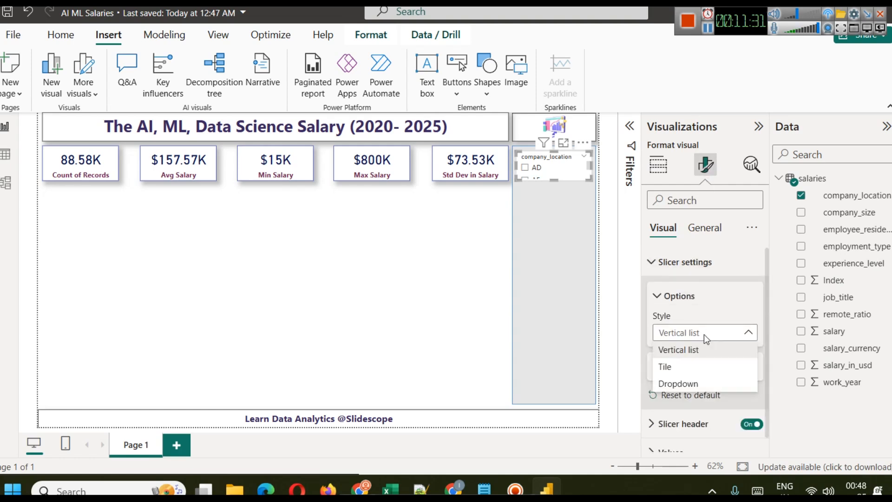
left_click(701, 384)
left_click(562, 171)
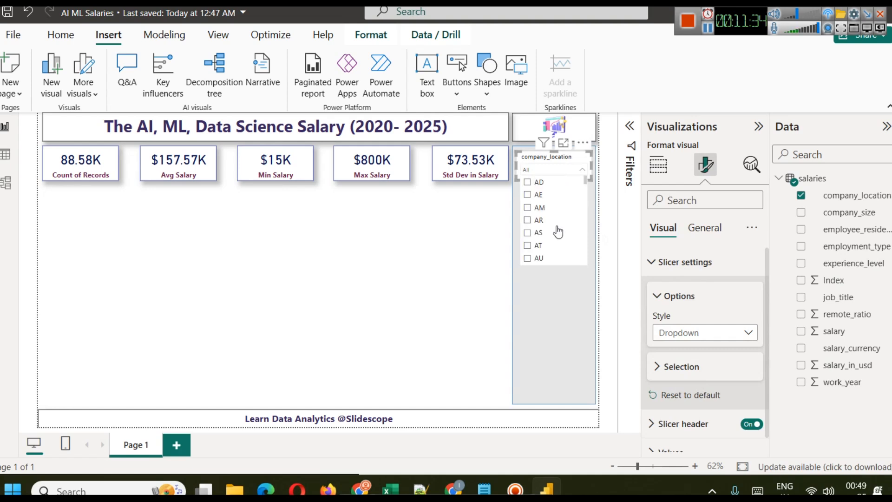
left_click(552, 165)
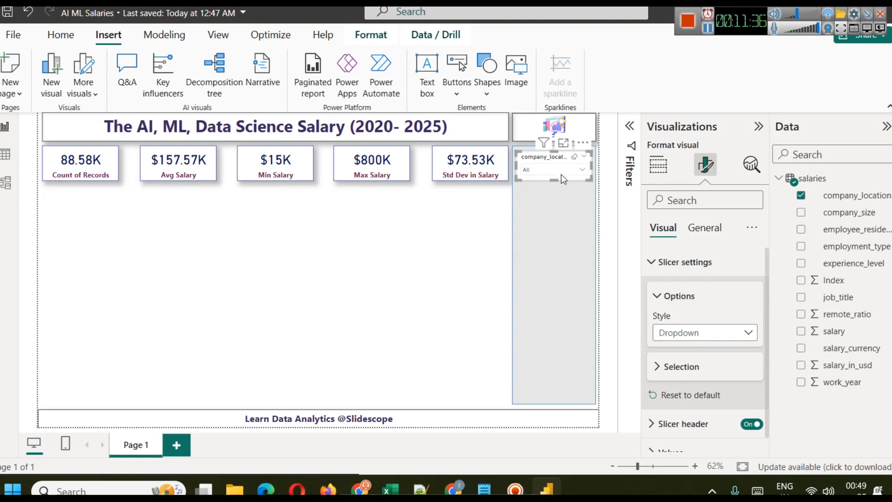
Step: Make the slicer's values bold and color them with the darkest shade of the light blue theme color
scroll(711, 362, "down", 1)
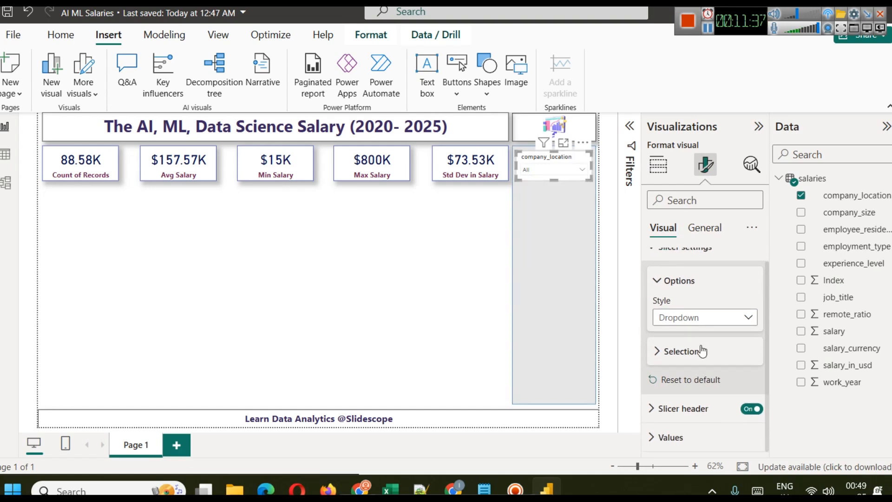
left_click(684, 435)
scroll(713, 341, "down", 4)
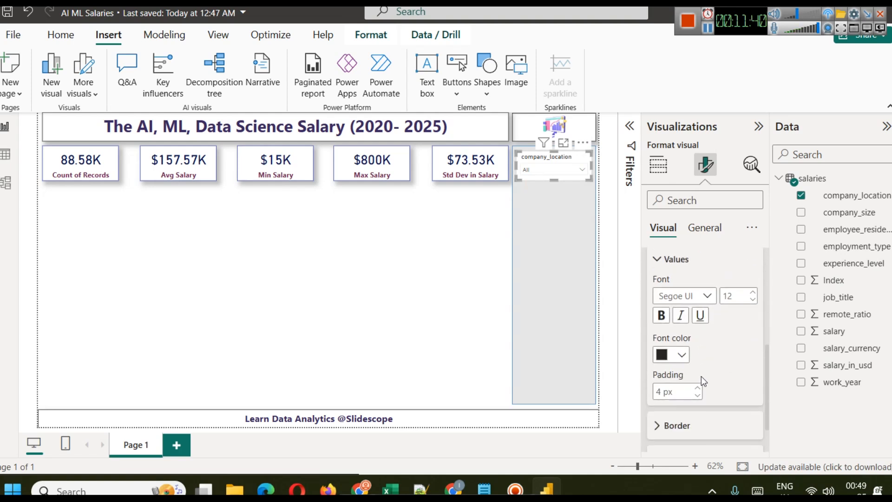
left_click(662, 315)
left_click(682, 356)
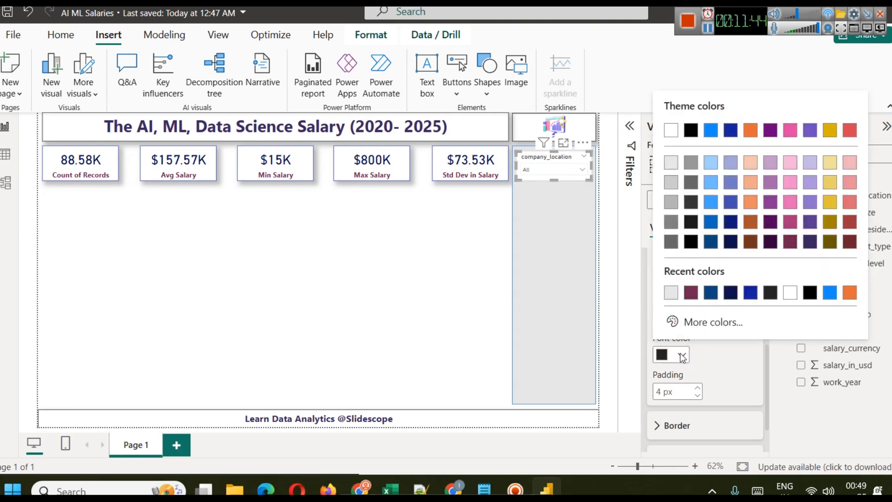
left_click(707, 242)
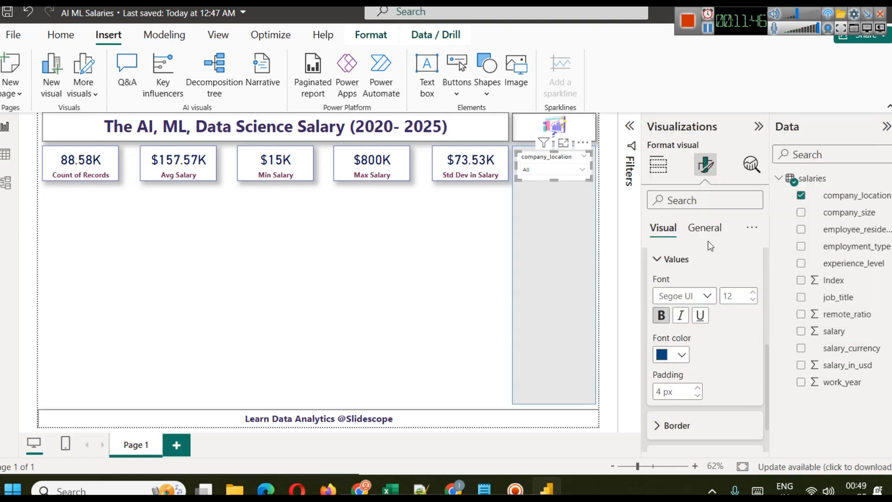
Step: Test the slicer by filtering the cards to locations AD, AE and AM in turn, and clear the selection
left_click(567, 172)
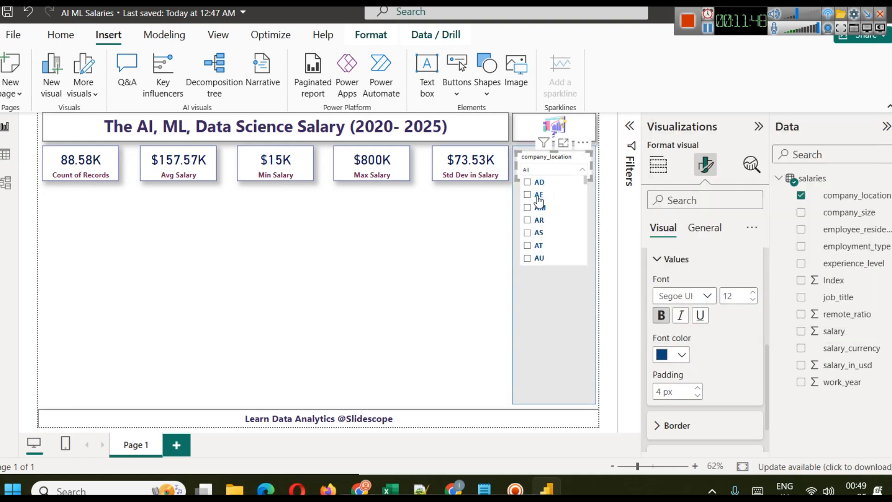
left_click(529, 183)
left_click(528, 195)
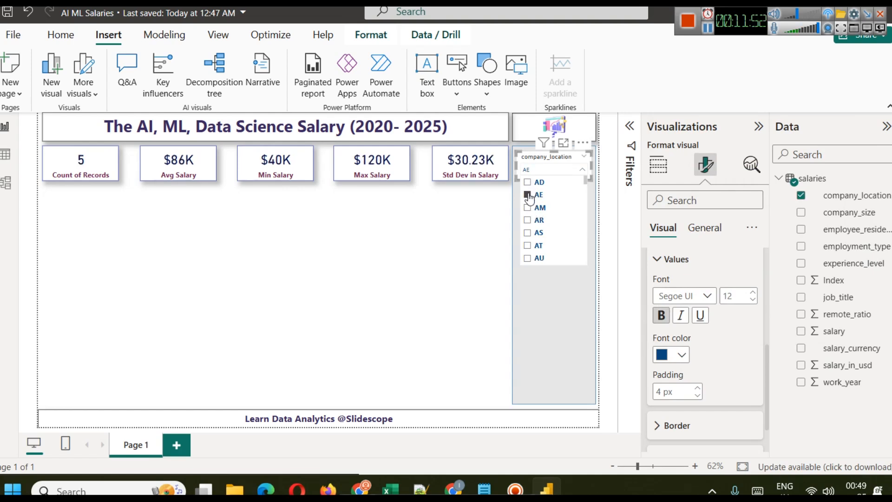
left_click(529, 209)
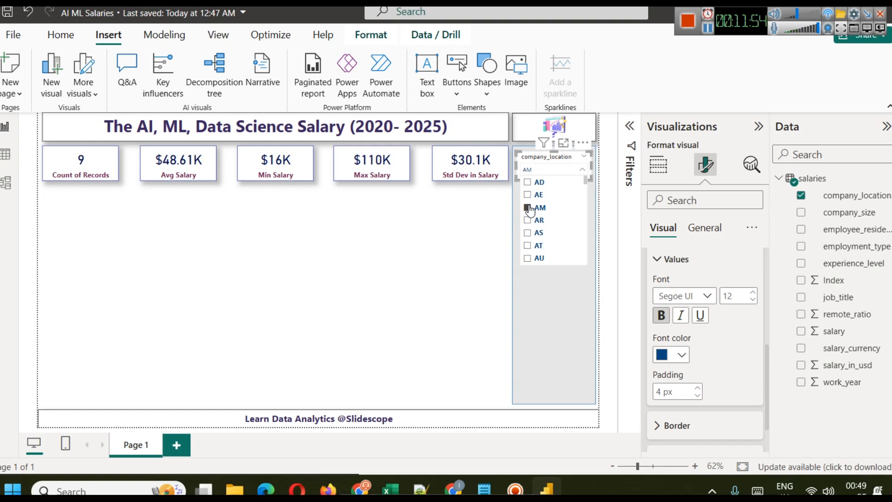
left_click(528, 183)
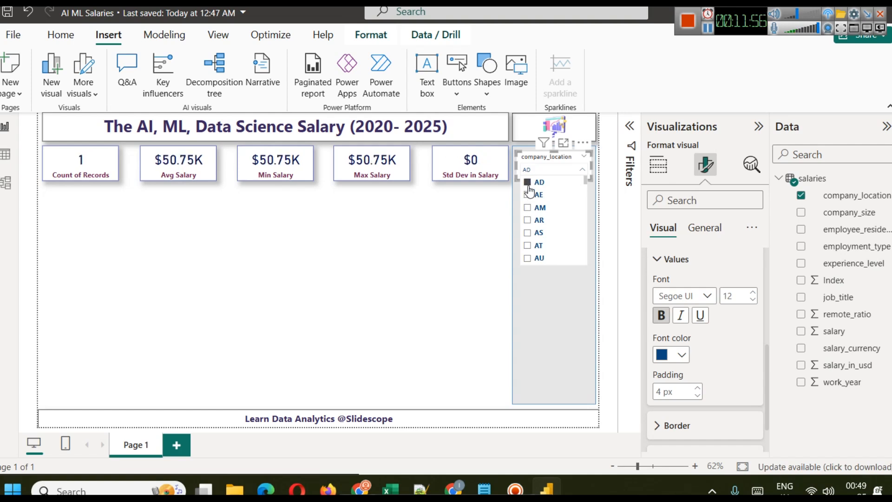
left_click(528, 196)
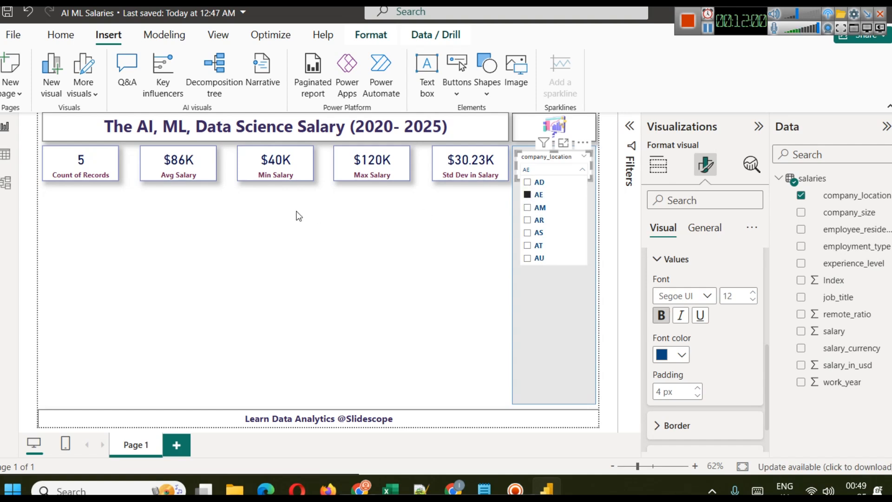
left_click(528, 182)
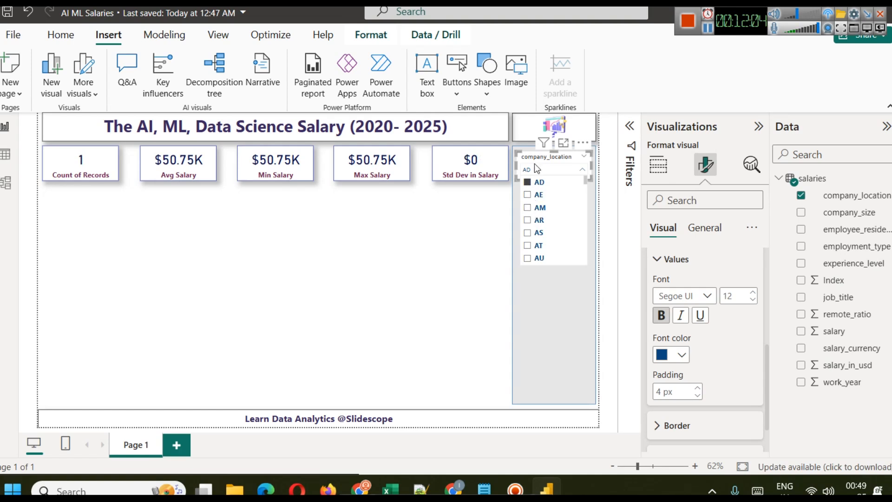
left_click(707, 29)
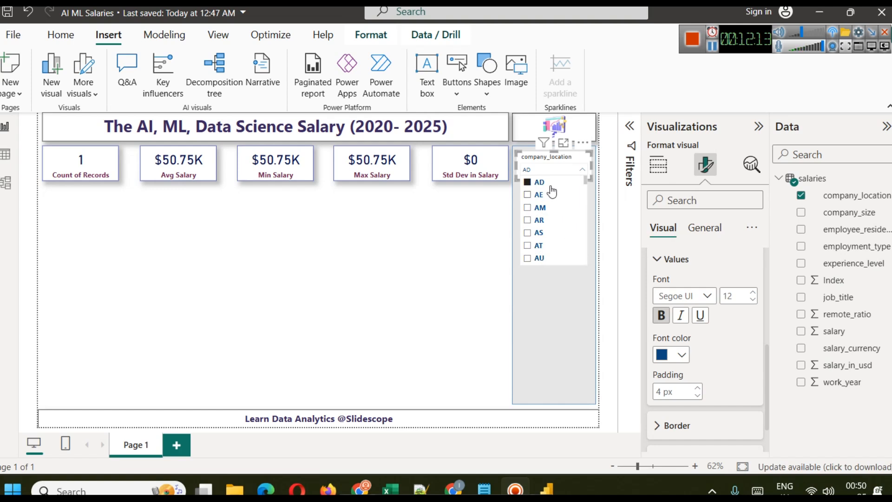
left_click(574, 160)
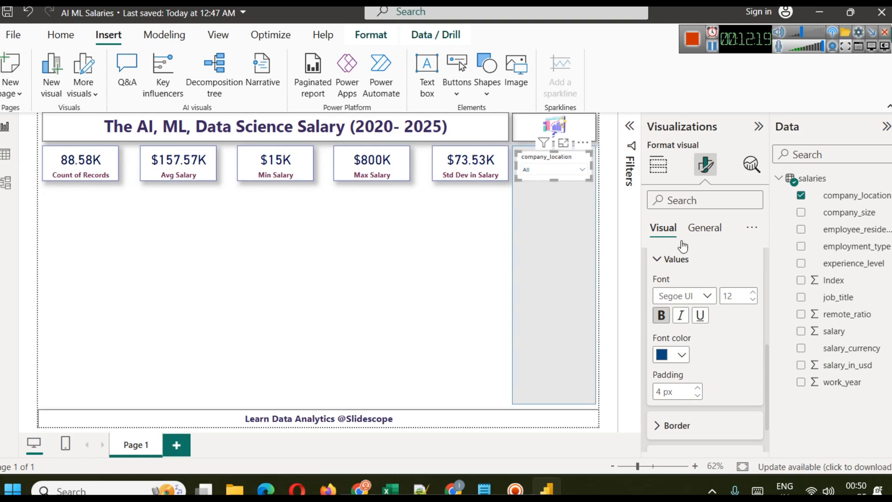
Step: Make the slicer header bold and change its title text to "Company Location"
scroll(683, 265, "up", 4)
left_click(688, 263)
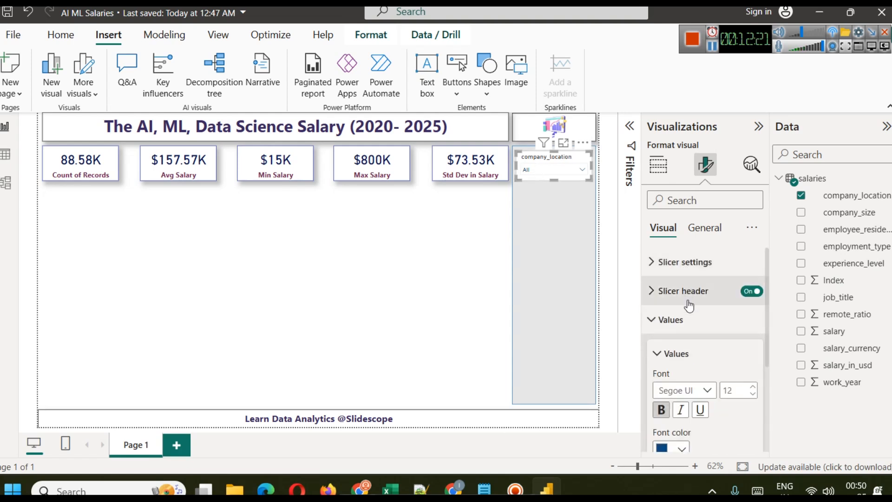
left_click(707, 293)
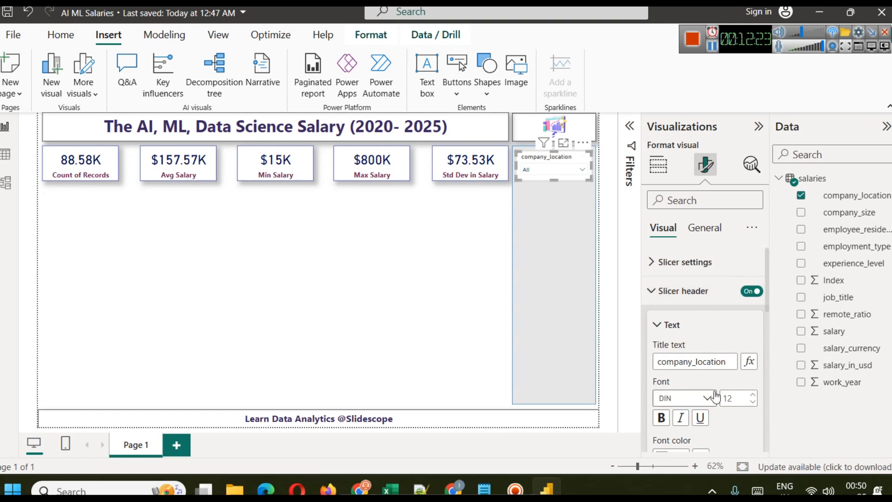
scroll(681, 344, "down", 3)
left_click(661, 350)
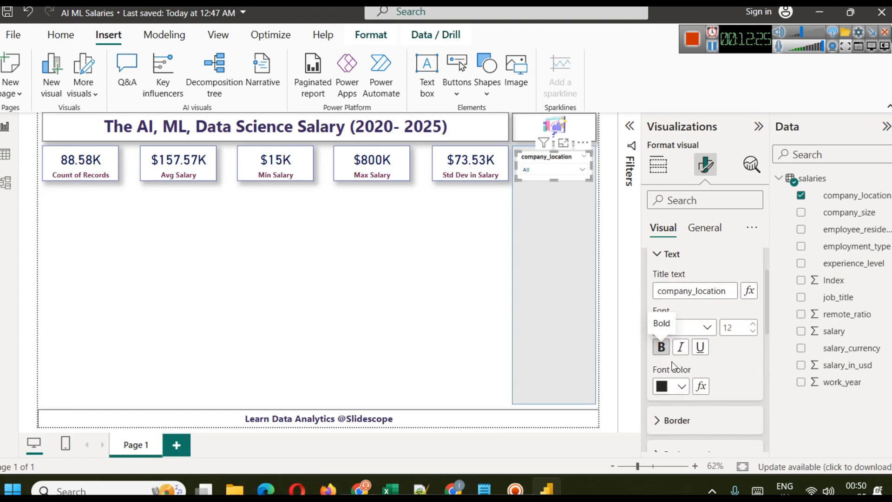
left_click_drag(666, 295, 651, 297)
type("Co")
type("L")
key("Left")
key("BackSpace")
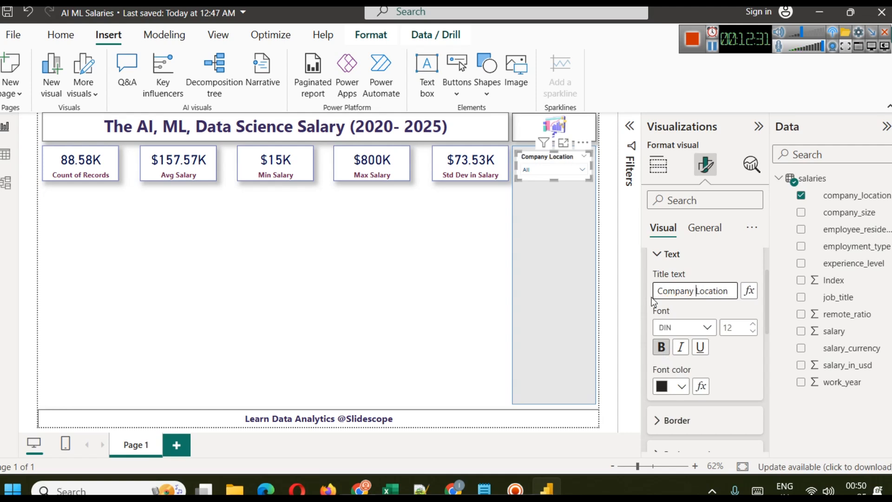
Step: Color the slicer header text with the darkest shade of the pink theme color
left_click(682, 386)
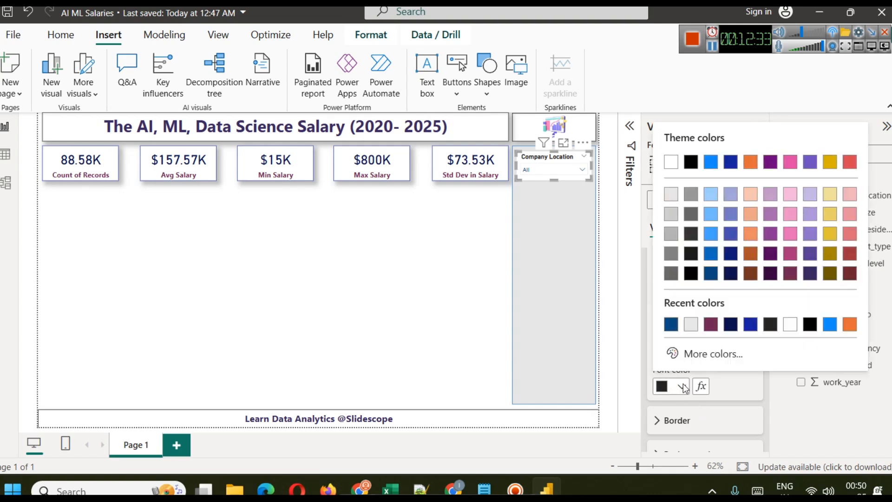
left_click(792, 275)
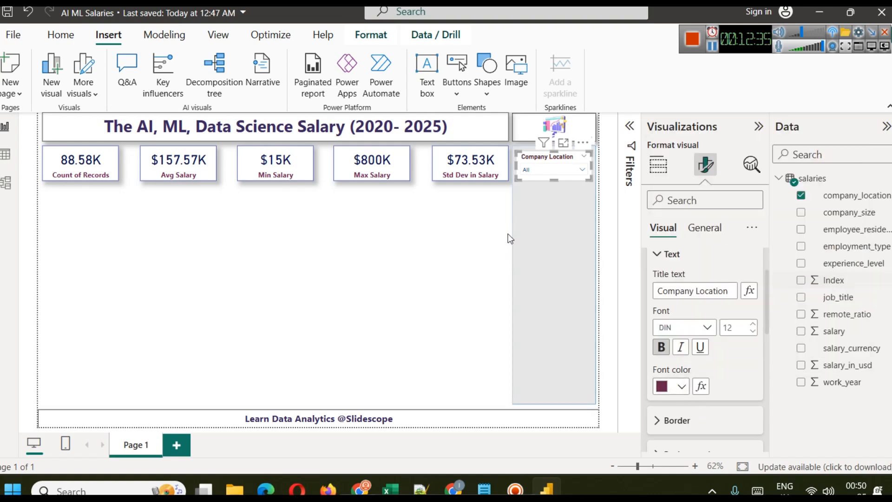
left_click(475, 246)
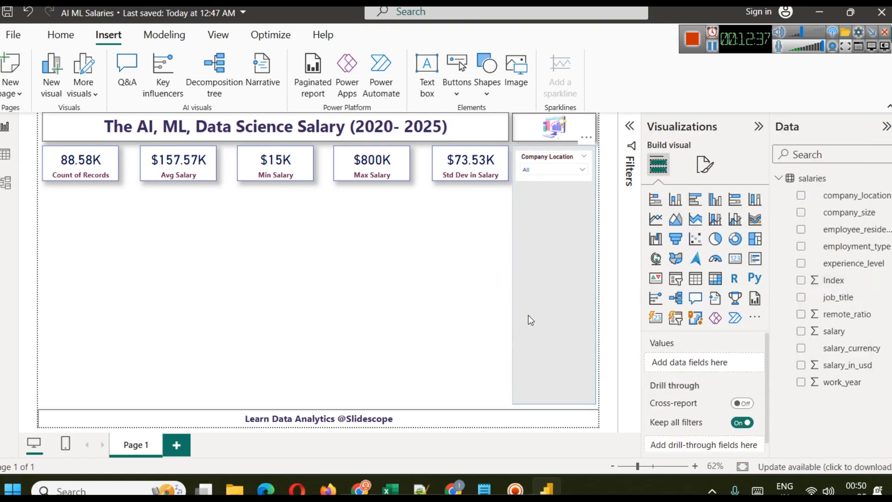
Step: Duplicate the Company Location slicer and place the copy directly below the original in the gray panel
left_click(541, 161)
key("ctrl+c")
key("ctrl+v")
left_click_drag(541, 162, 536, 194)
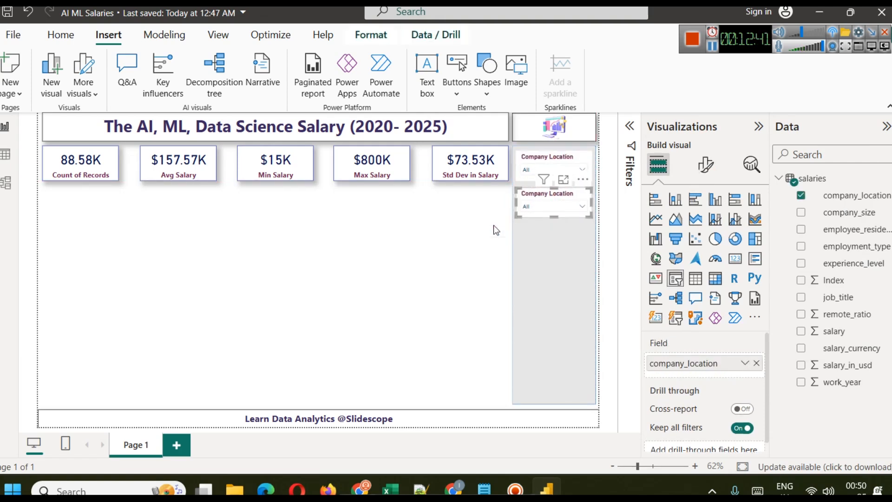
left_click(456, 221)
Step: Replace the copied slicer's company_location field with company_size
left_click(547, 203)
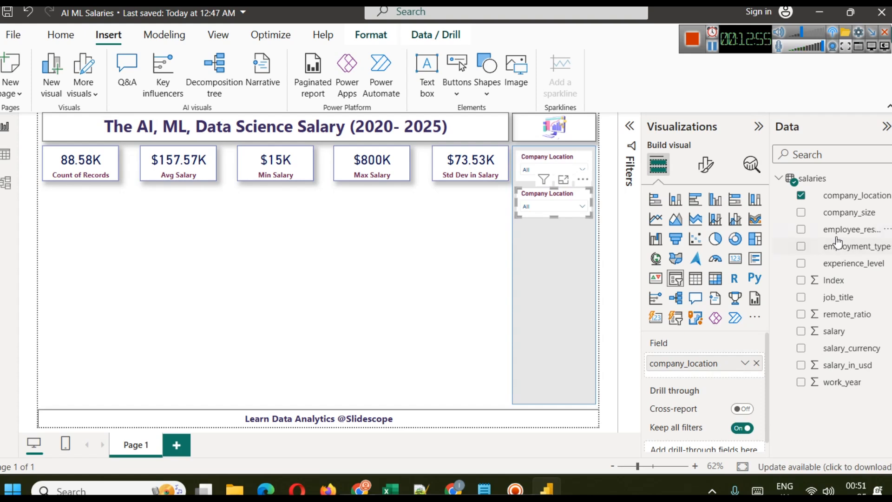
left_click(757, 364)
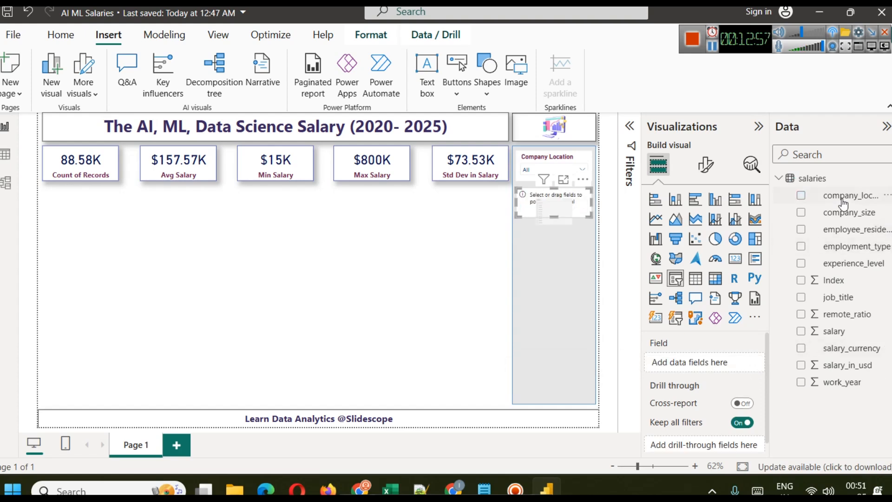
left_click_drag(848, 212, 715, 363)
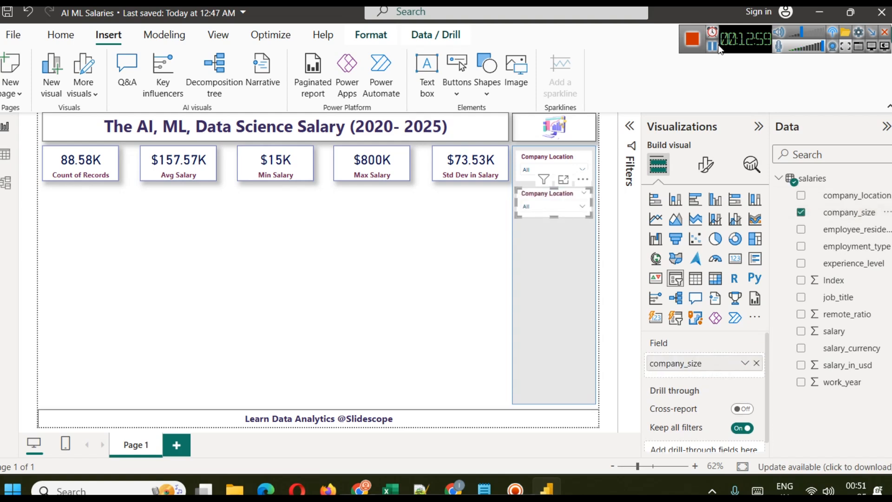
Step: Test the company_size slicer by filtering the cards to sizes L, M and S in turn
left_click(577, 205)
left_click(535, 219)
left_click(536, 232)
left_click(536, 245)
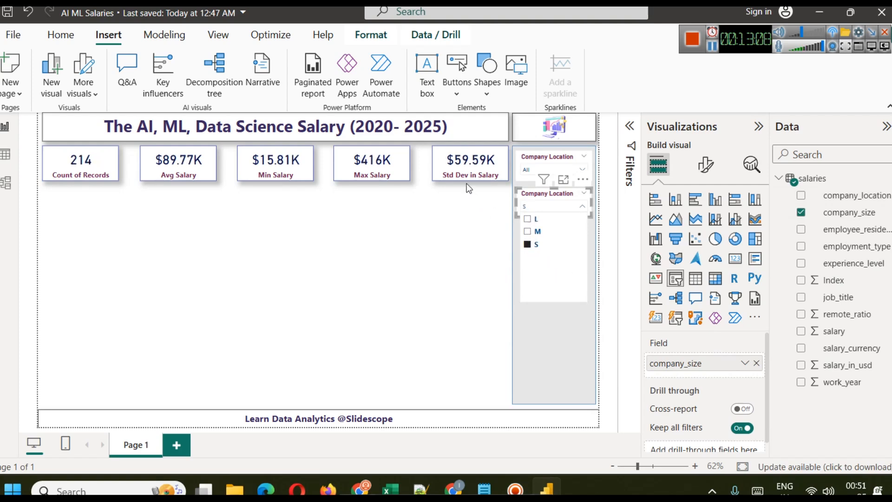
Step: Compare the salary cards for company sizes L, M and S by filtering with the company_size slicer
left_click(529, 219)
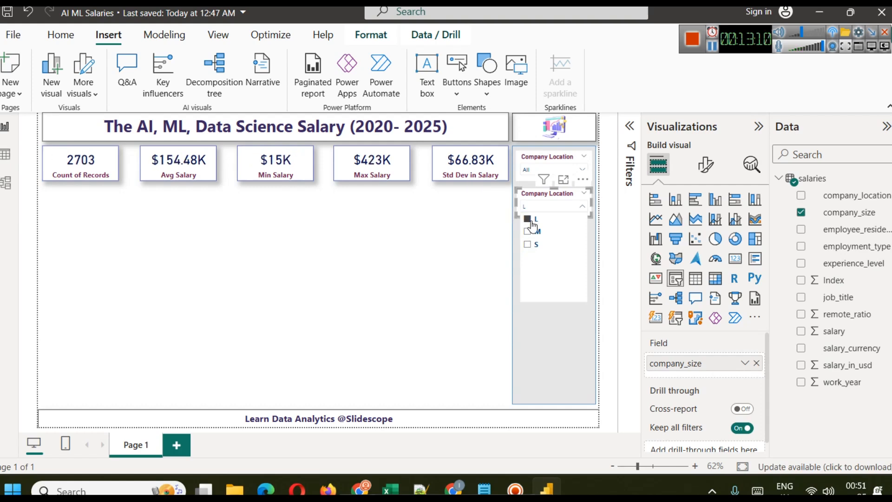
left_click(536, 235)
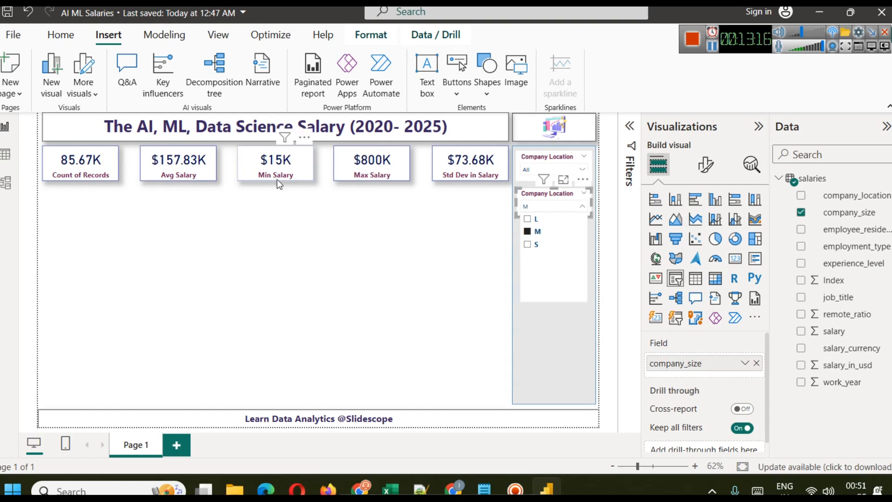
left_click(527, 244)
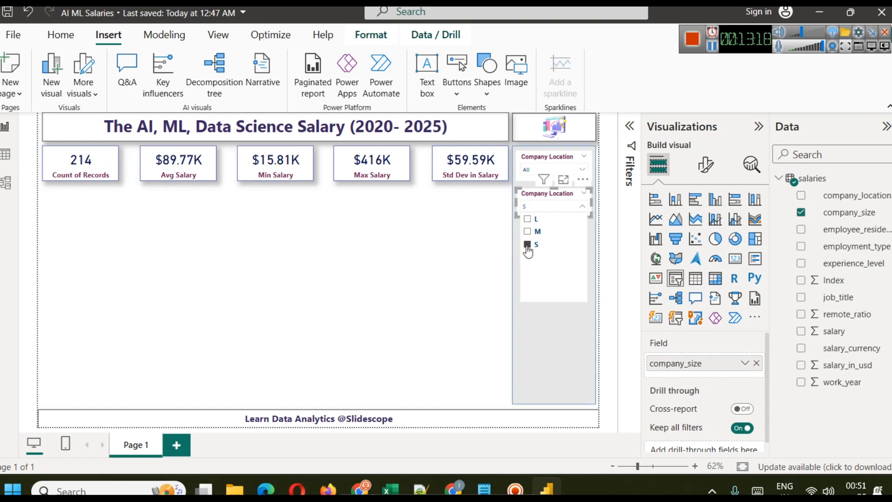
left_click(528, 220)
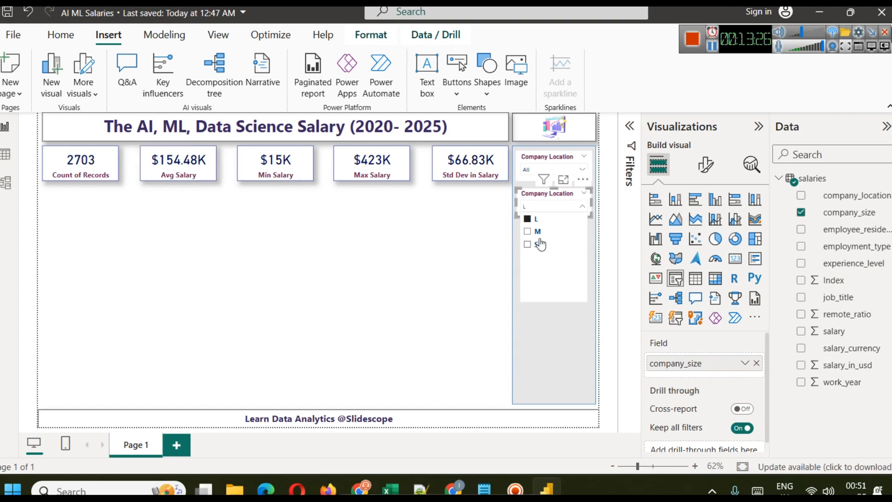
left_click(528, 232)
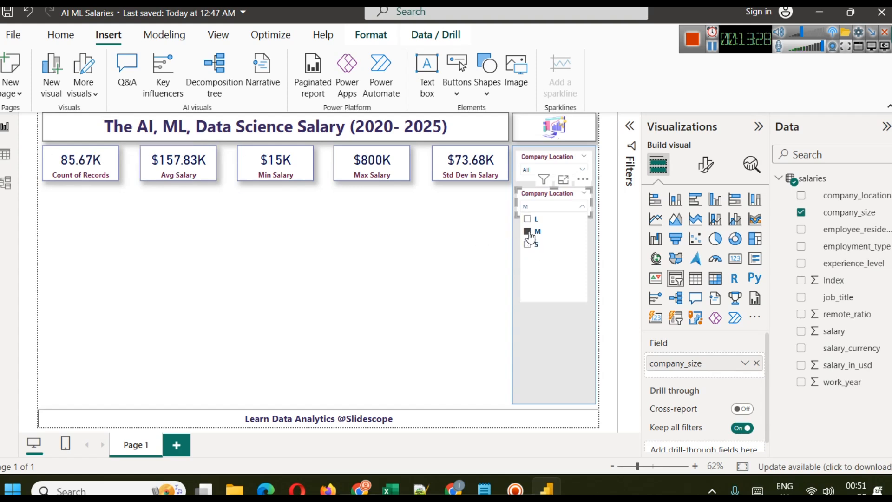
left_click(527, 244)
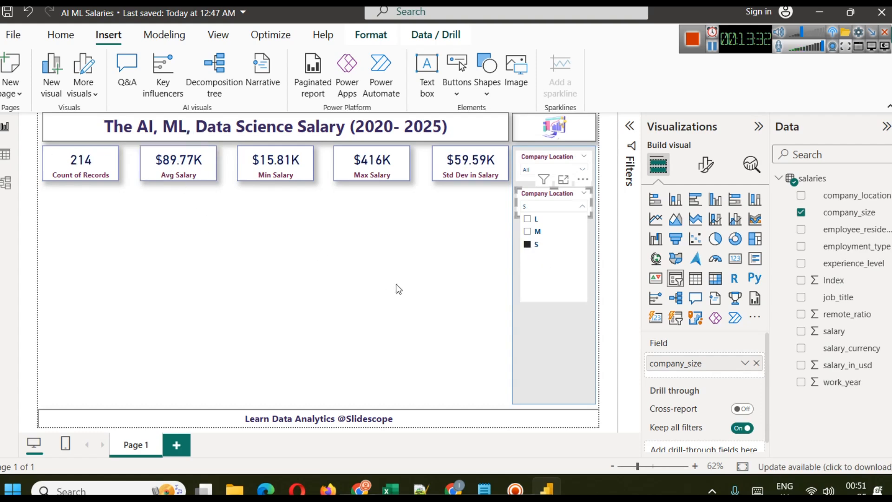
left_click(362, 282)
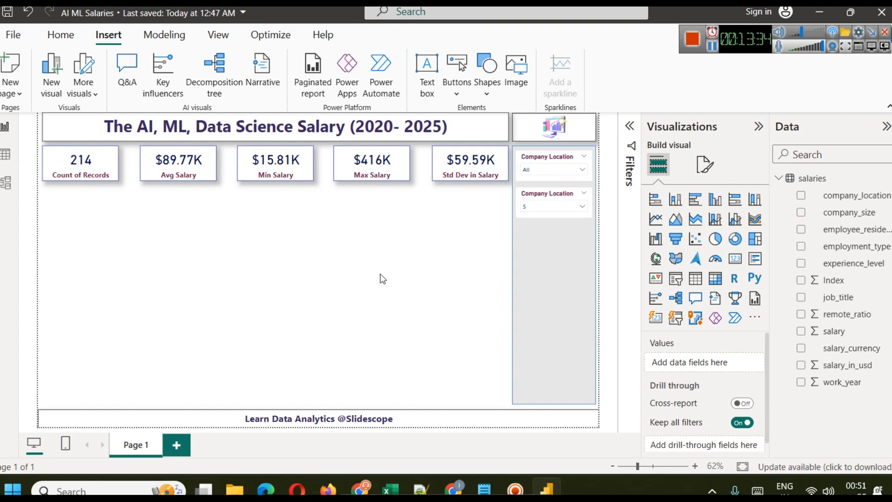
Step: Clear the company_size slicer's selection so the cards cover all company sizes
left_click(549, 208)
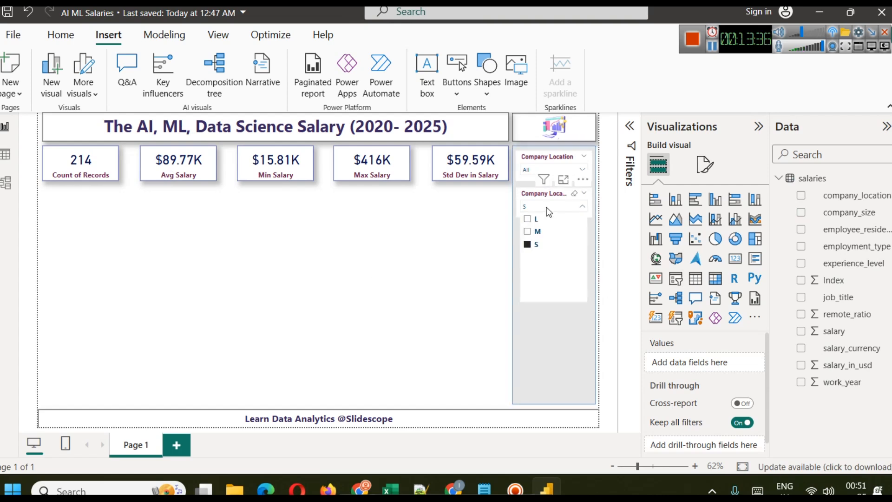
left_click(576, 193)
left_click(424, 233)
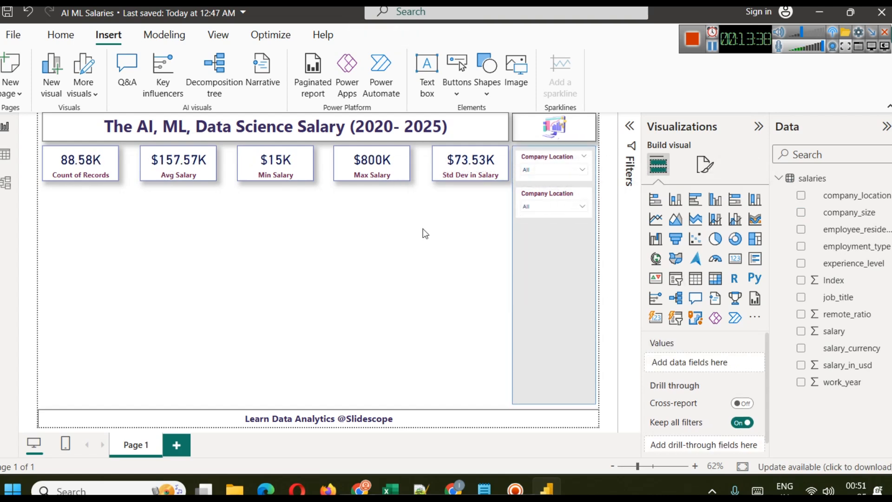
Step: Change the header title of the company_size slicer to "Company Size"
left_click(547, 195)
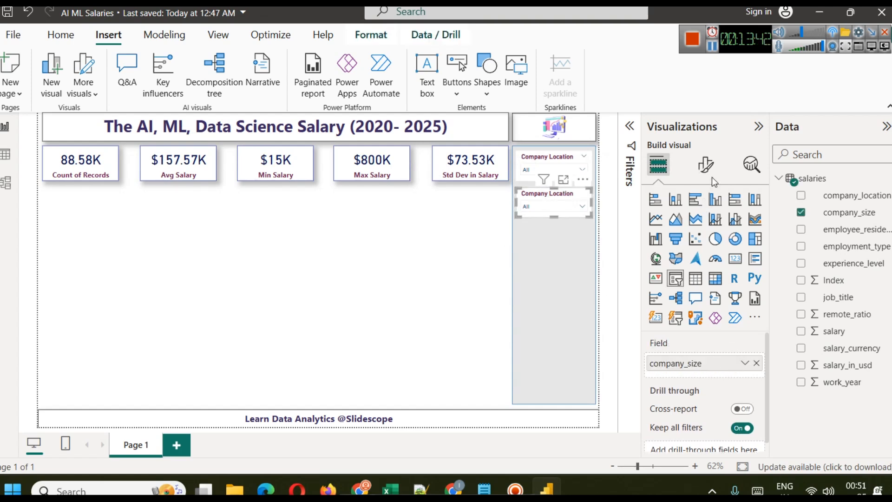
left_click(706, 167)
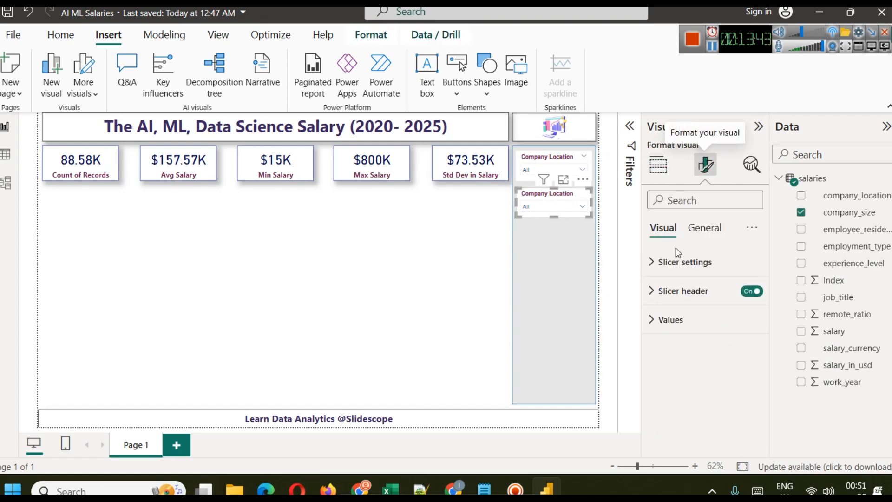
left_click(681, 291)
double_click(706, 355)
type("Size")
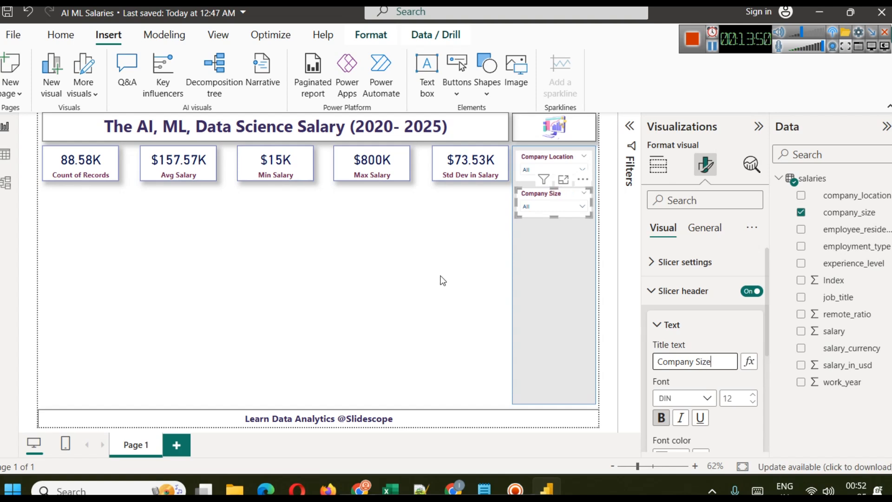
left_click(443, 281)
left_click(566, 197)
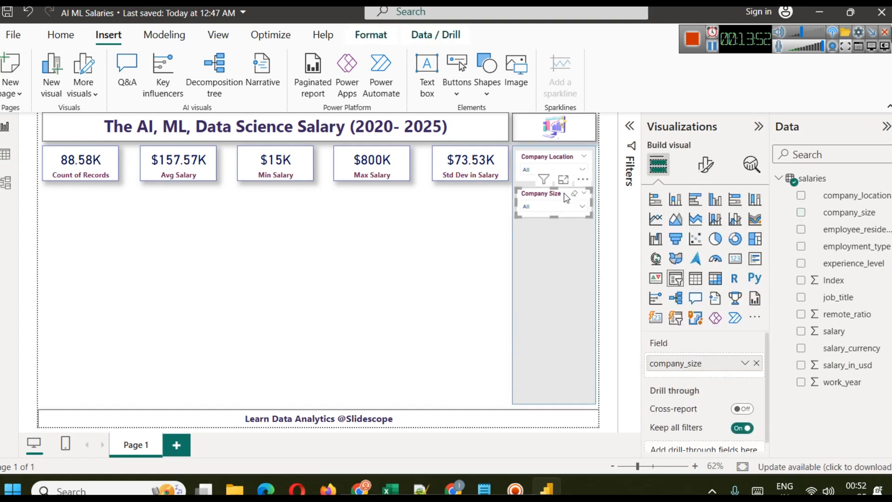
left_click(504, 237)
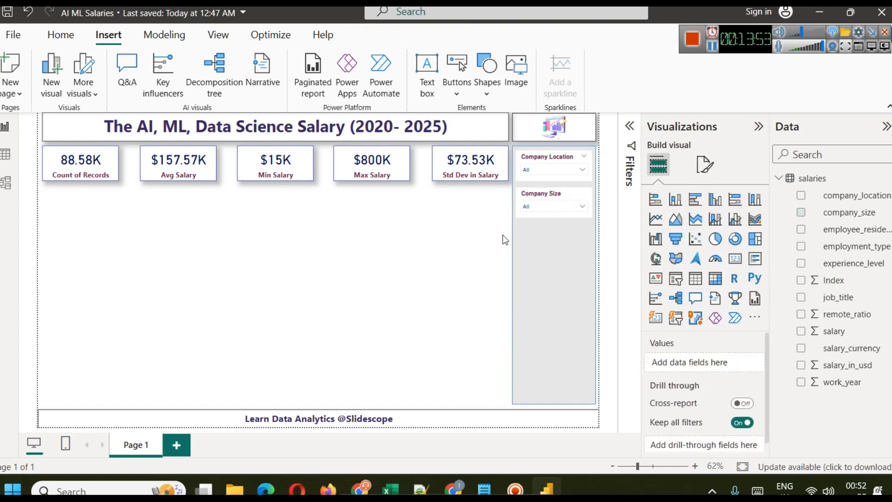
Step: Add an employment_type slicer to the gray panel, sized to match and placed directly below the Company Size slicer
left_click(677, 280)
left_click(455, 246)
left_click_drag(57, 235, 557, 294)
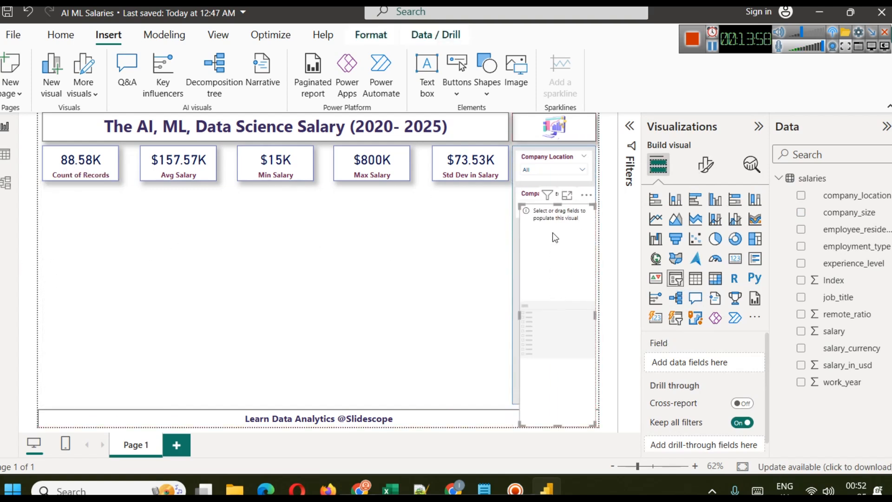
left_click_drag(560, 203, 556, 224)
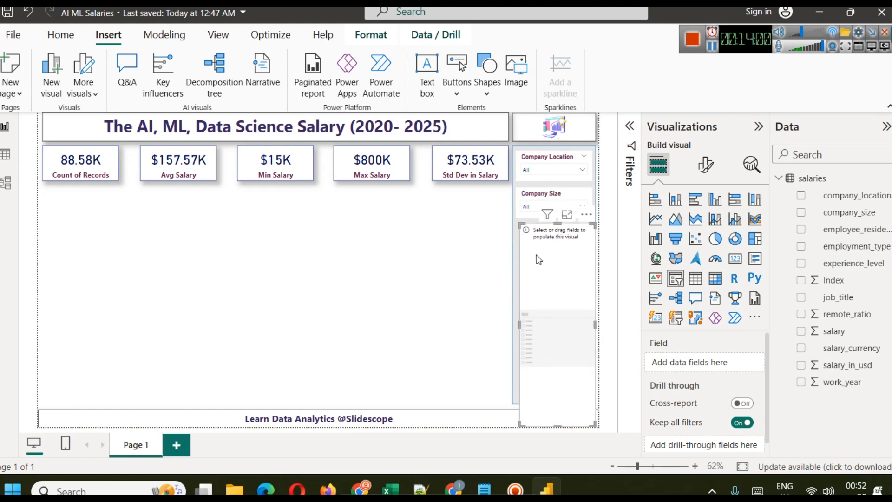
left_click_drag(520, 325, 516, 324)
left_click_drag(596, 329, 591, 327)
left_click_drag(563, 404, 560, 253)
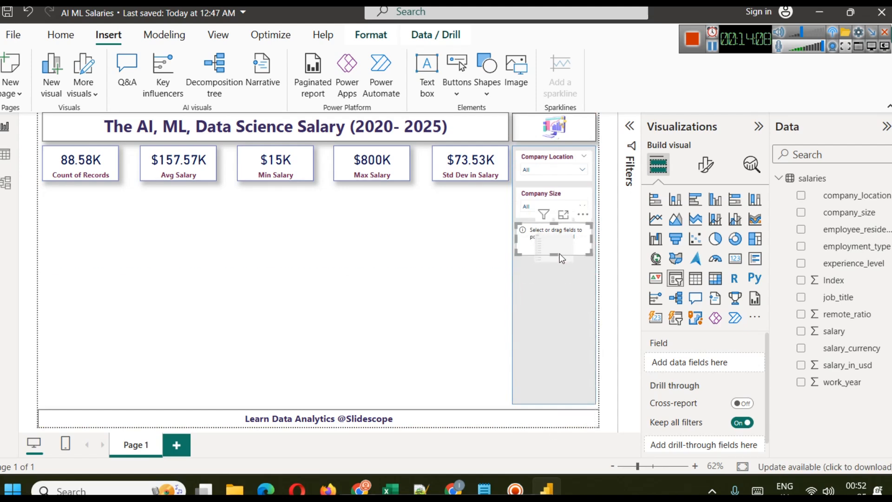
left_click_drag(859, 246, 691, 363)
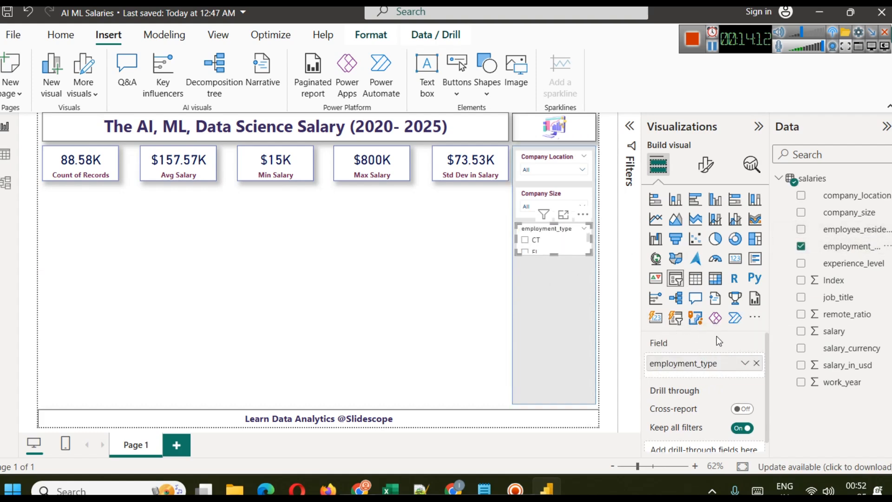
Step: Copy the Company Size slicer's formatting onto the employment_type slicer with the format painter
left_click(555, 188)
left_click(60, 34)
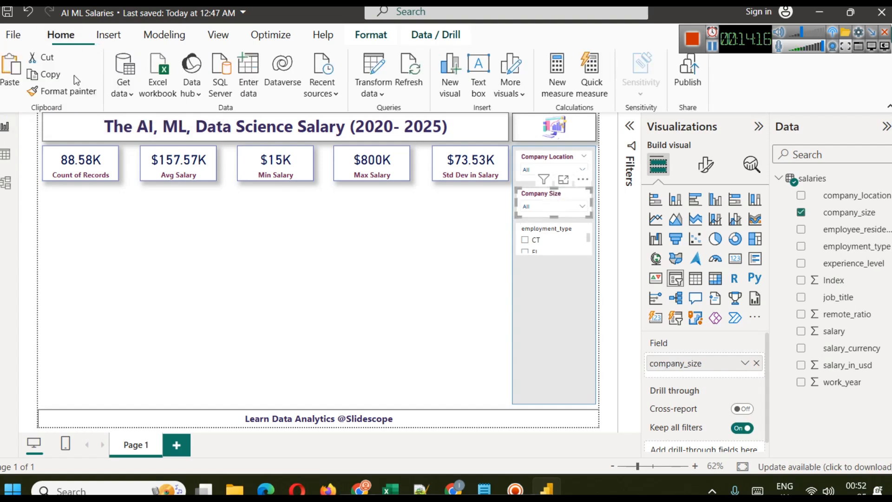
left_click(62, 91)
left_click(562, 228)
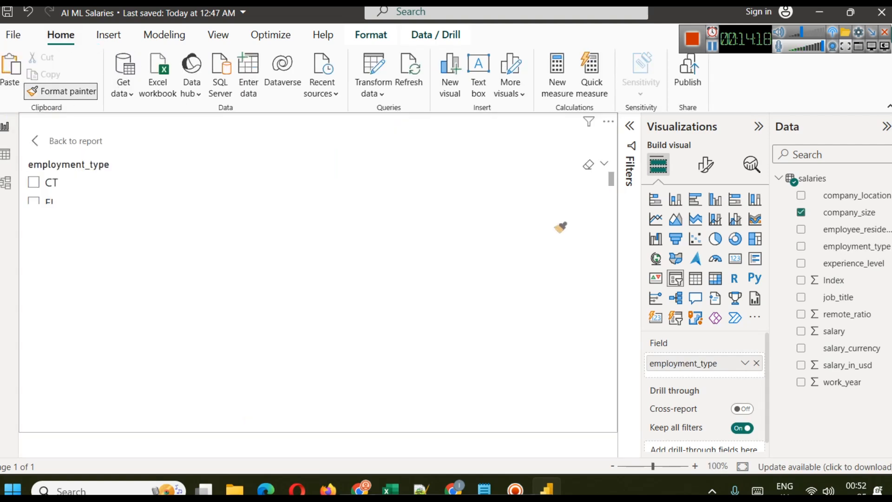
left_click(39, 141)
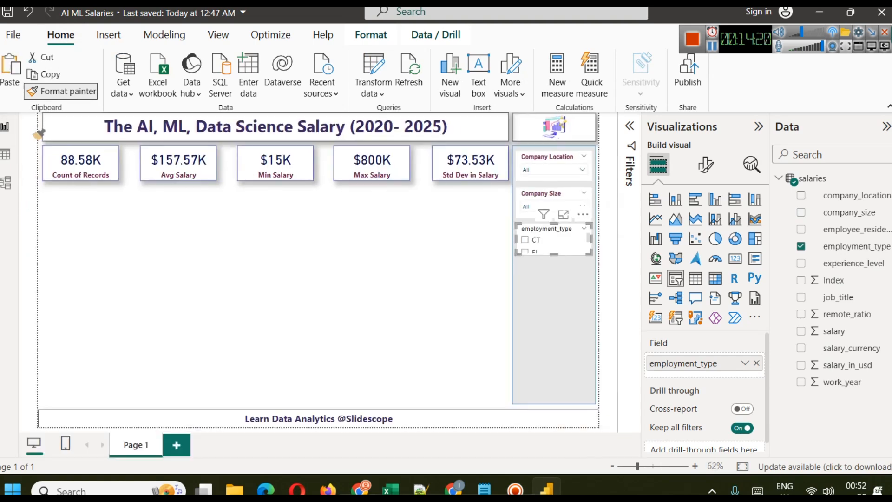
left_click(536, 228)
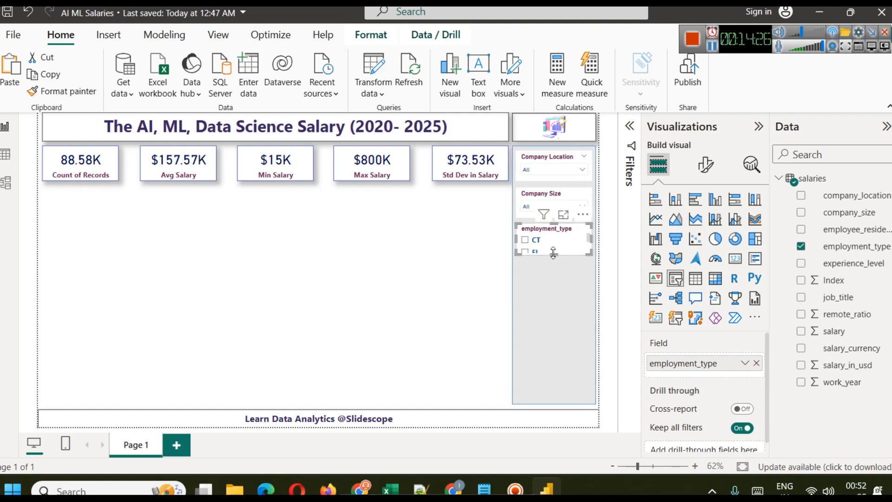
Step: Set the employment_type slicer's style to Dropdown
left_click(705, 167)
left_click(699, 258)
left_click(710, 332)
left_click(680, 383)
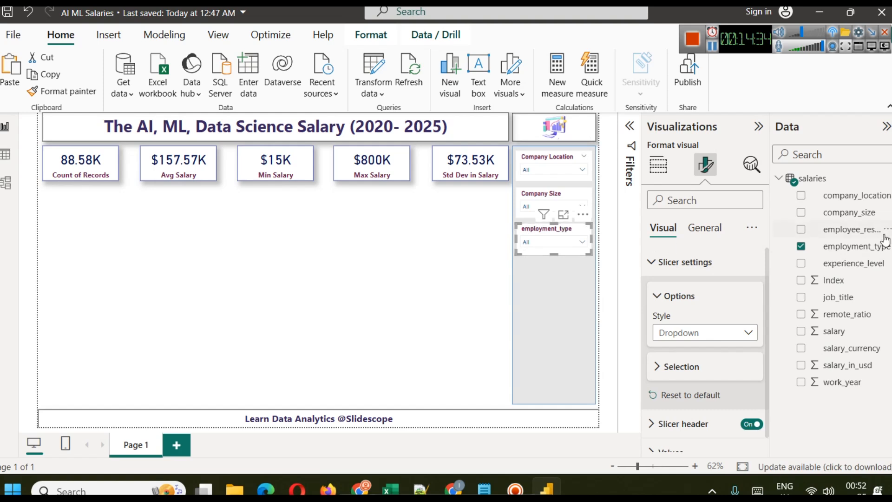
left_click(682, 263)
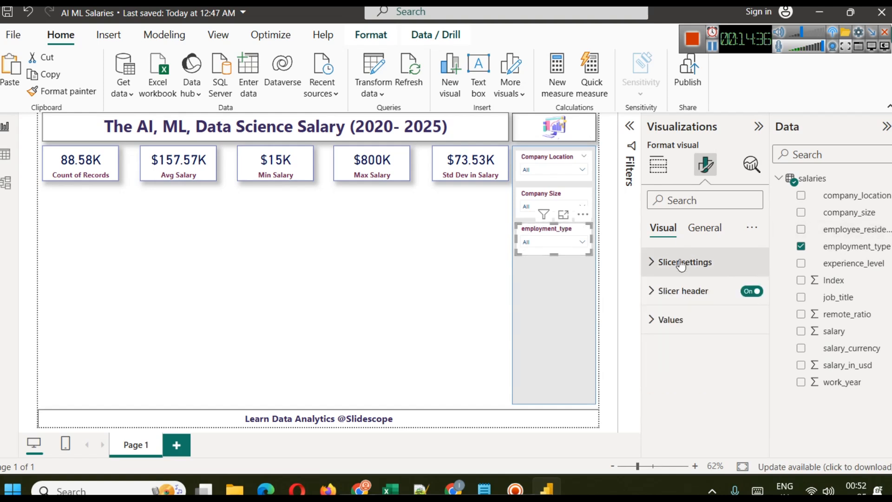
Step: Change the header title of the employment_type slicer to "Employment Type"
left_click(687, 290)
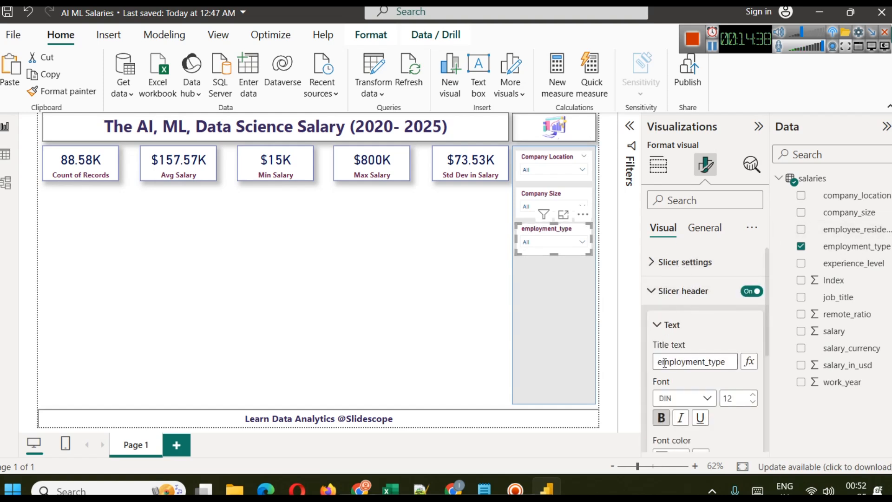
left_click_drag(662, 363, 656, 367)
type("E")
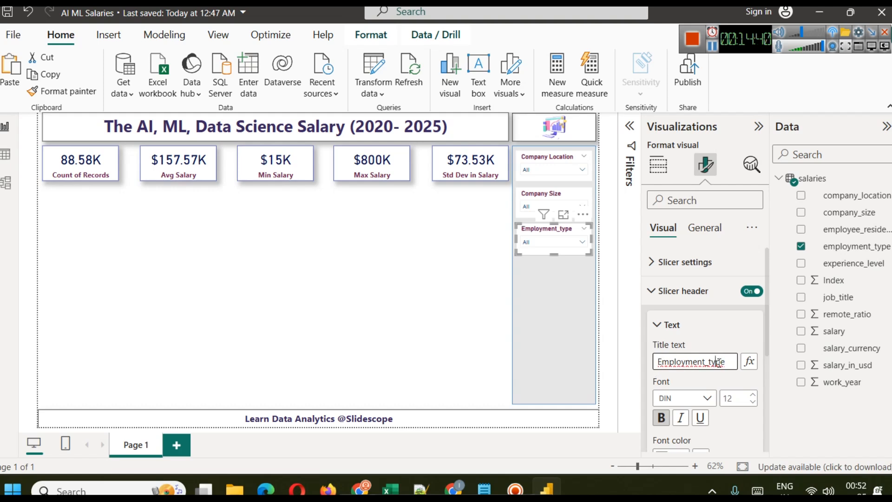
key("Left")
key("BackSpace")
type("T")
key("Left")
key("BackSpace")
left_click(440, 285)
Step: Test the Employment Type slicer by filtering the cards to FT, PT and CT in turn
left_click(527, 241)
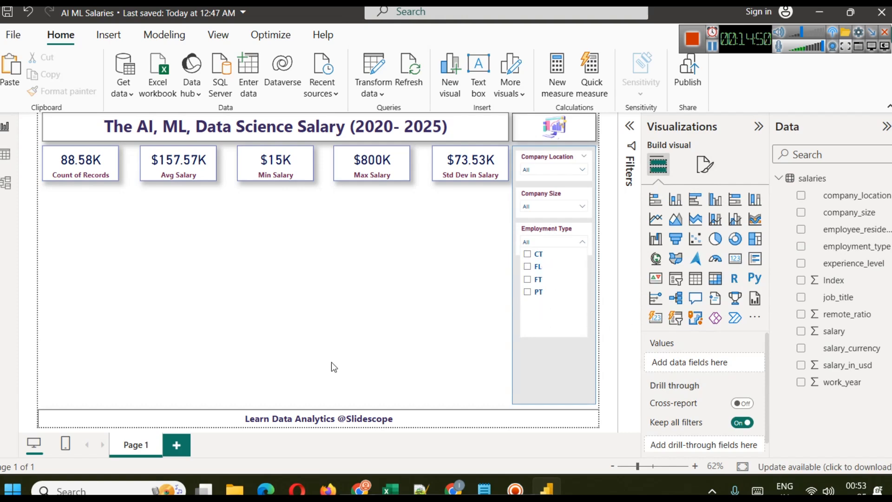
left_click(527, 279)
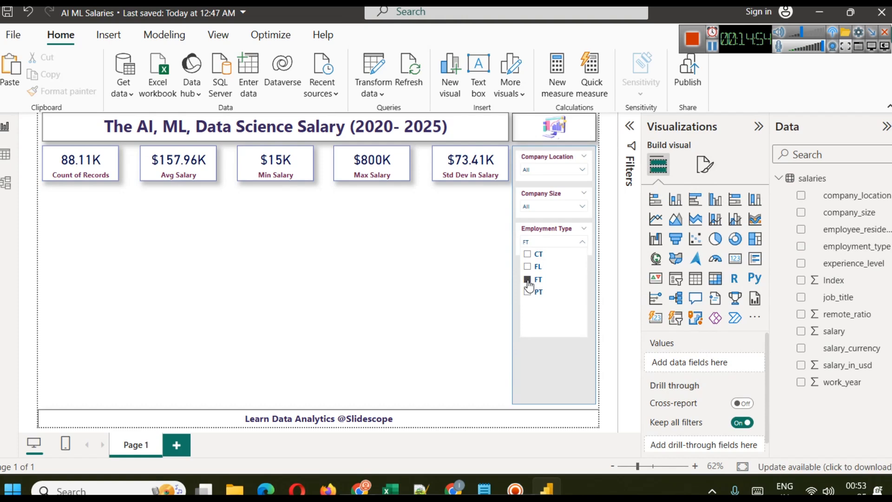
left_click(527, 292)
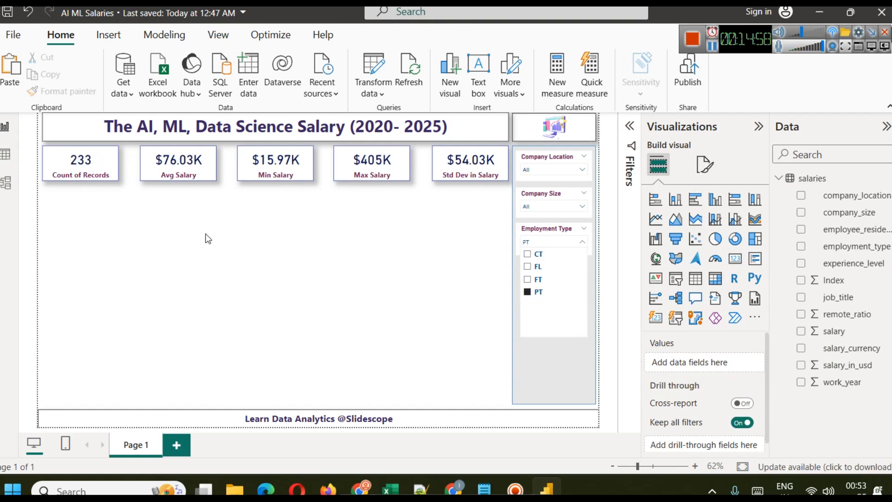
left_click(437, 279)
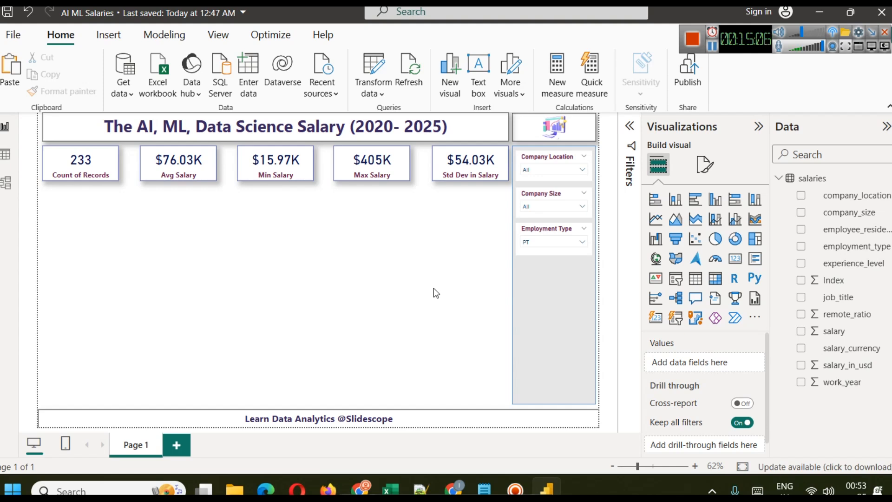
left_click(563, 241)
left_click(538, 254)
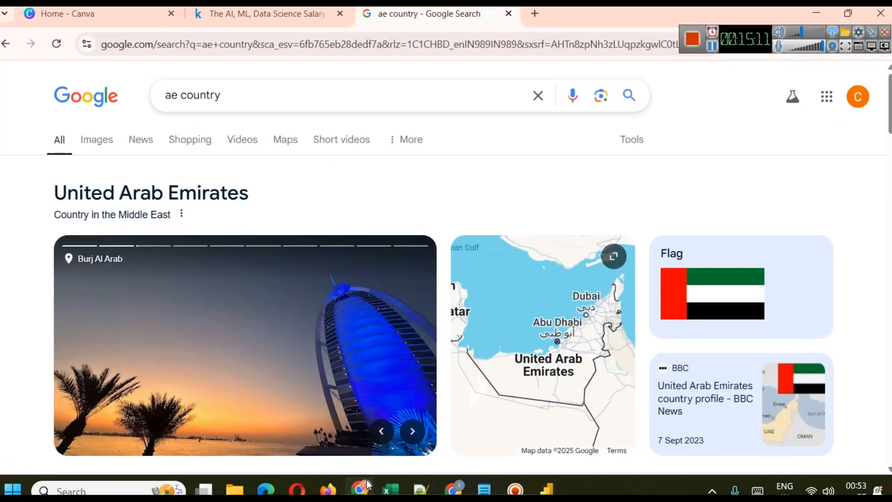
Step: Check the employment_type code meanings on the Kaggle dataset page in Chrome, then return to Power BI and clear the Employment Type slicer
left_click(359, 488)
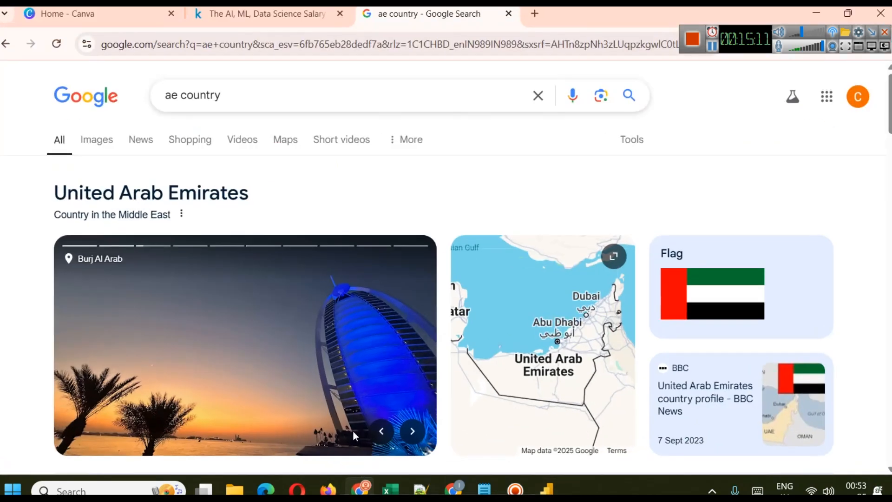
left_click(244, 6)
scroll(349, 351, "down", 3)
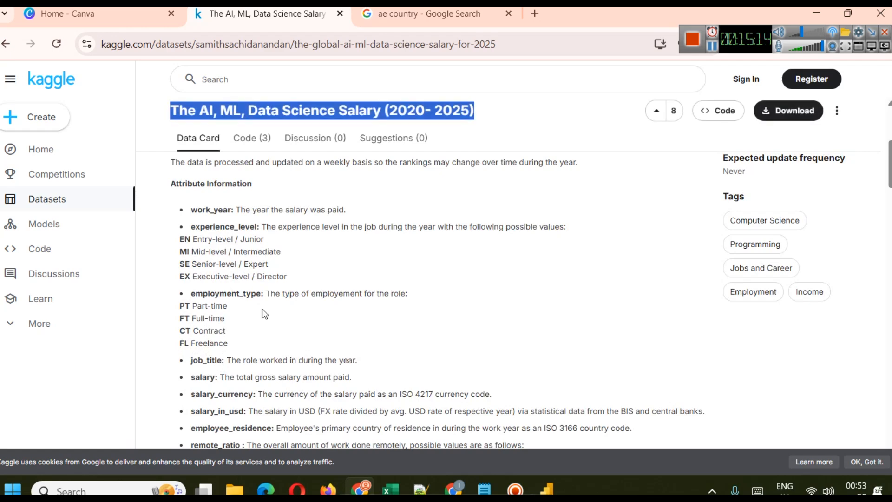
left_click(811, 10)
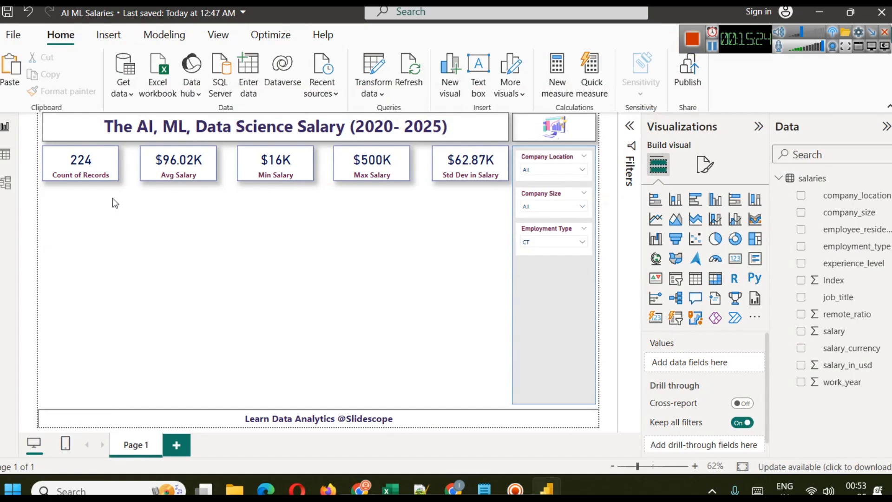
left_click(574, 230)
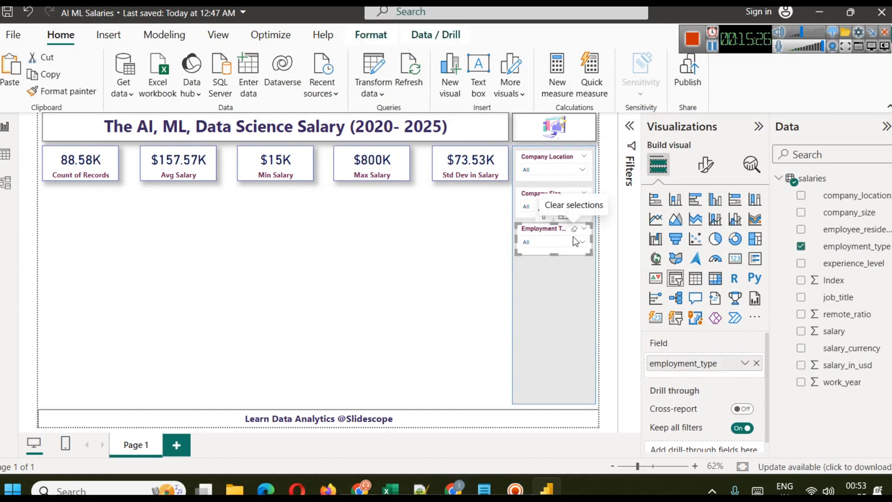
Step: Duplicate the Employment Type slicer, place the copy directly below it, and replace its field with experience_level
left_click(281, 283)
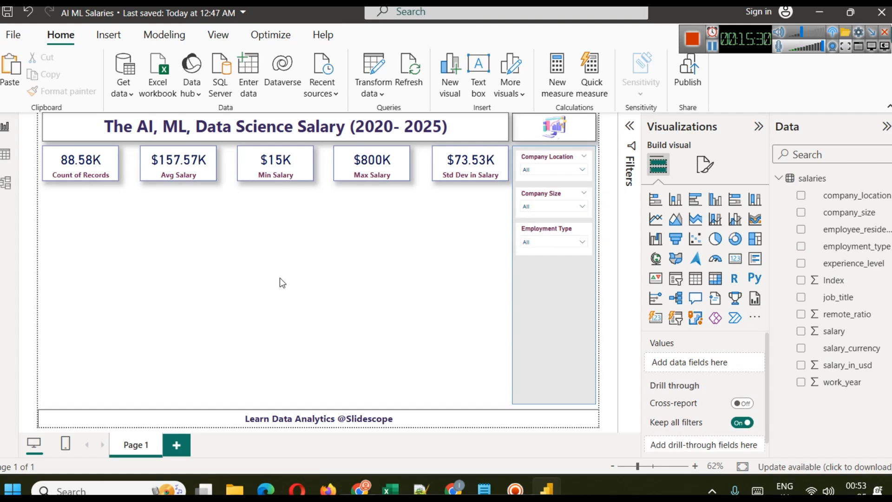
left_click(534, 230)
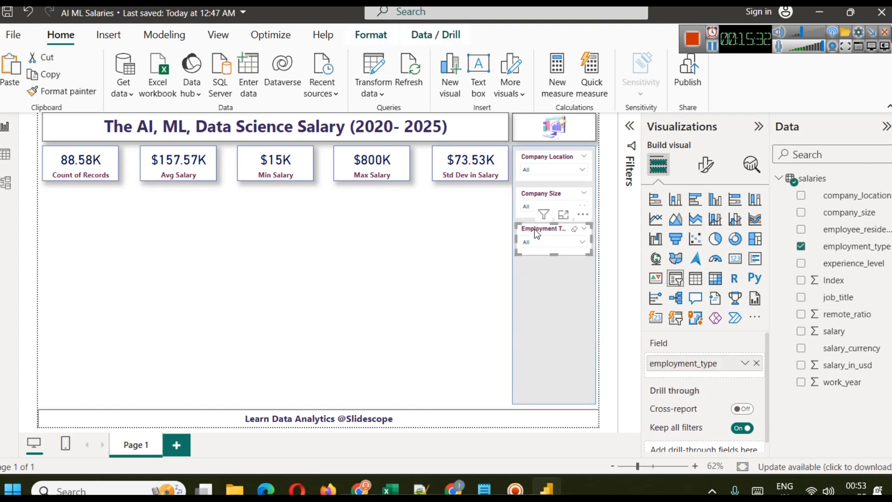
left_click_drag(534, 230, 531, 261)
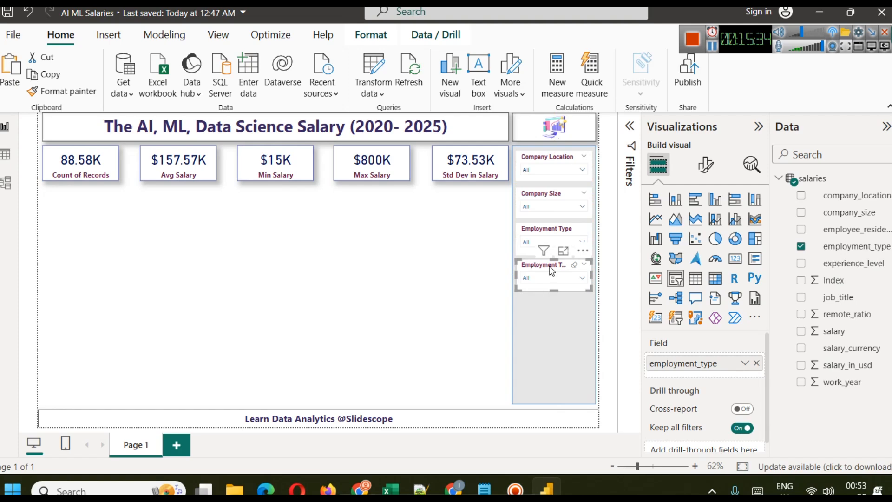
left_click(756, 363)
left_click_drag(855, 263, 702, 363)
Step: Test the experience_level slicer by filtering to SE, MI and EX in turn, and clear the selection
left_click(555, 279)
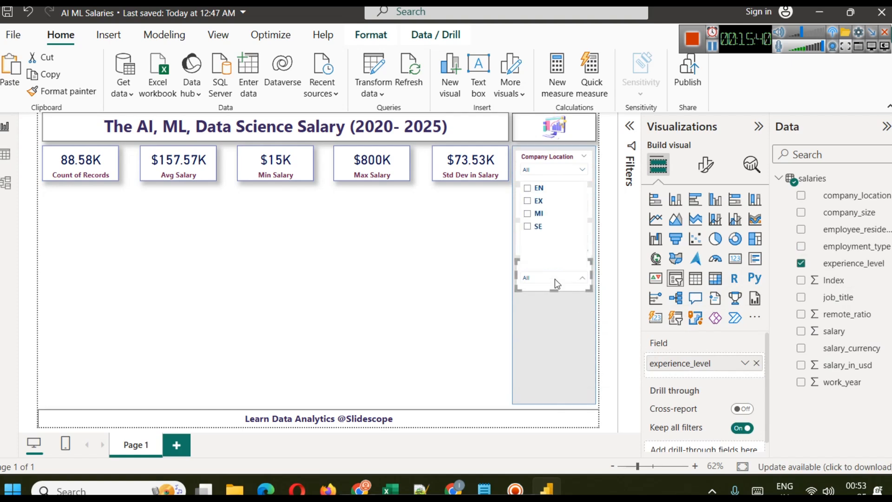
left_click(538, 227)
left_click(538, 214)
left_click(538, 201)
left_click(538, 201)
left_click(548, 339)
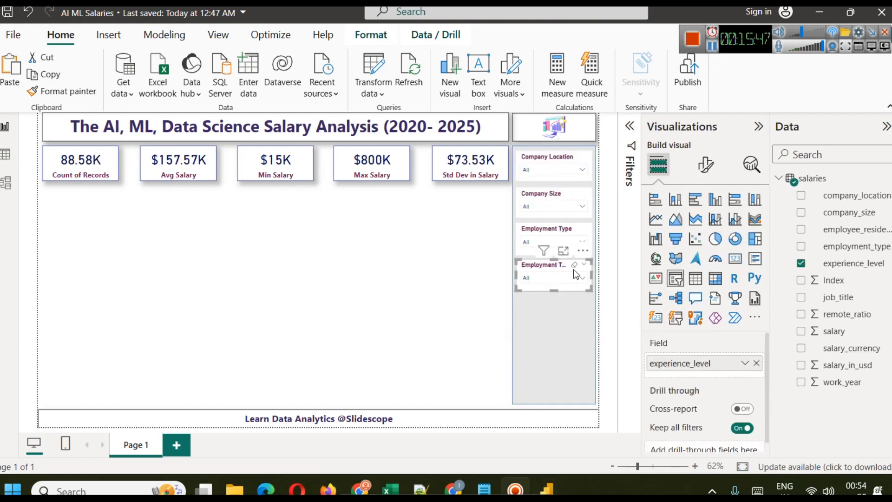
Step: Change the header title of the experience_level slicer to "Experience Level"
left_click(705, 164)
left_click(683, 291)
left_click(687, 367)
key("ctrl+a")
type("Experie")
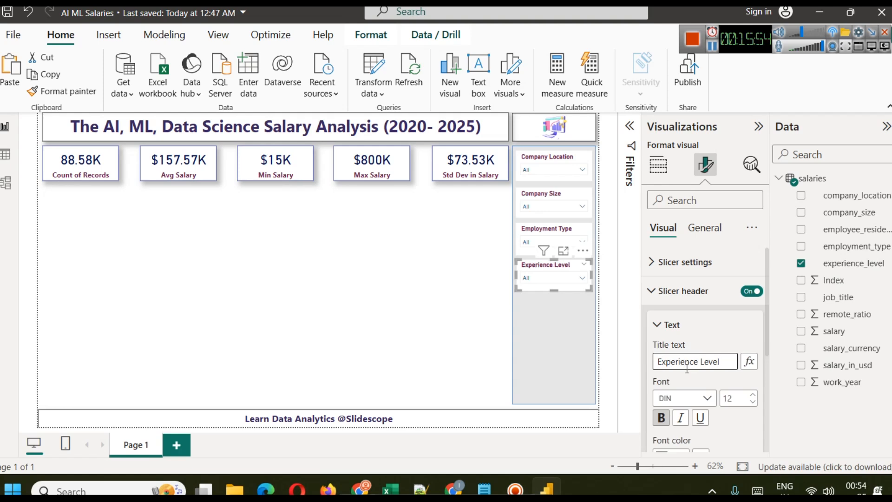
left_click(494, 355)
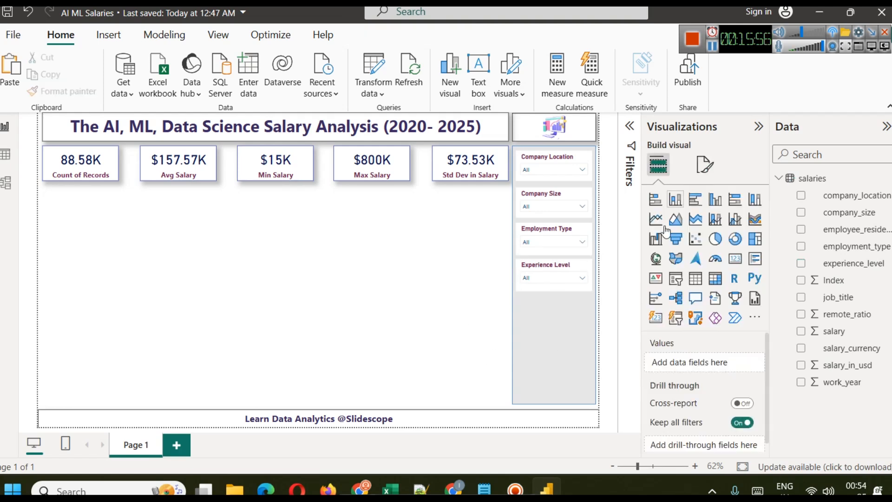
Step: Duplicate the Experience Level slicer, place the copy directly below it, and replace its field with job_title
left_click(529, 270)
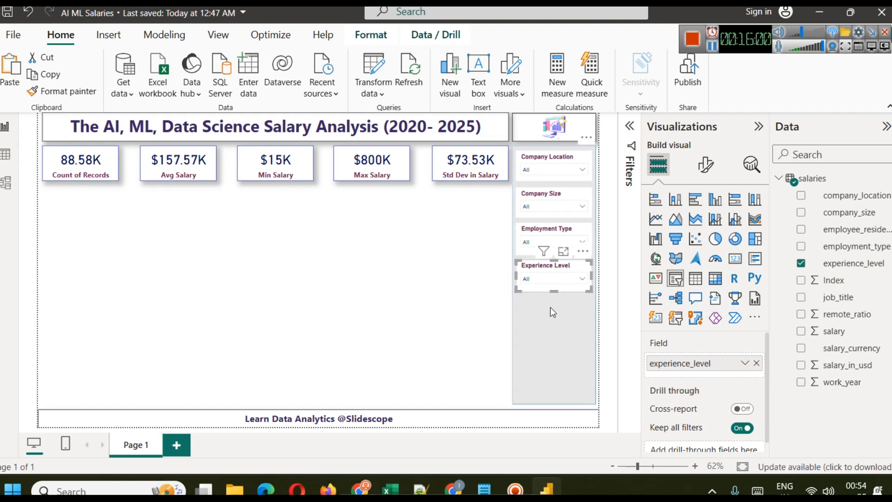
key("ctrl+c")
key("ctrl+v")
left_click_drag(544, 269, 542, 305)
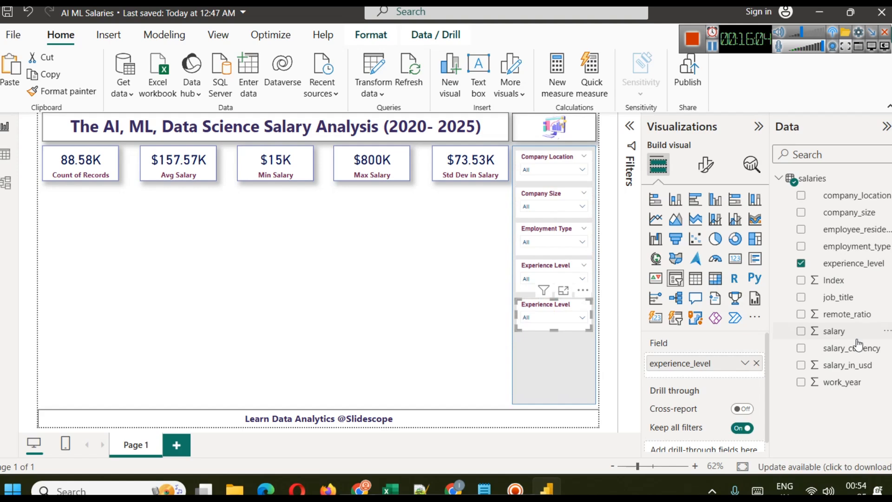
left_click(755, 363)
left_click_drag(846, 298, 703, 364)
Step: Change the header title of the job_title slicer to "Job title"
left_click(706, 164)
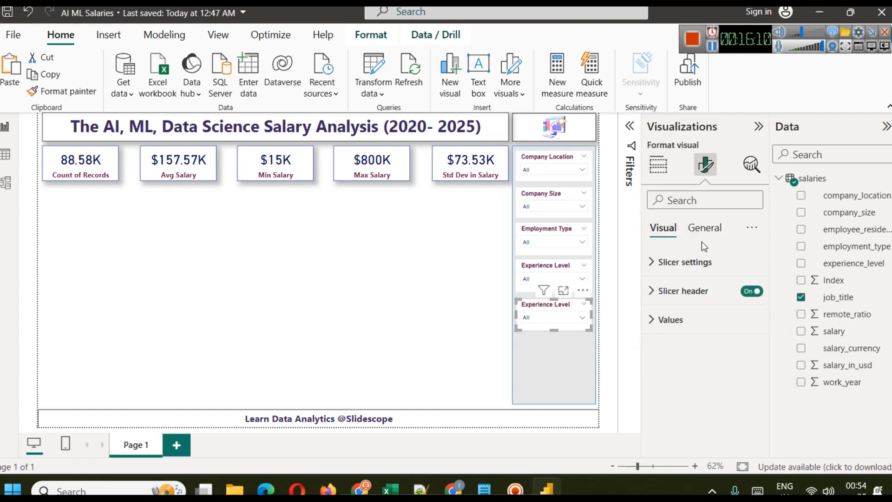
left_click(669, 291)
triple_click(681, 362)
type("J")
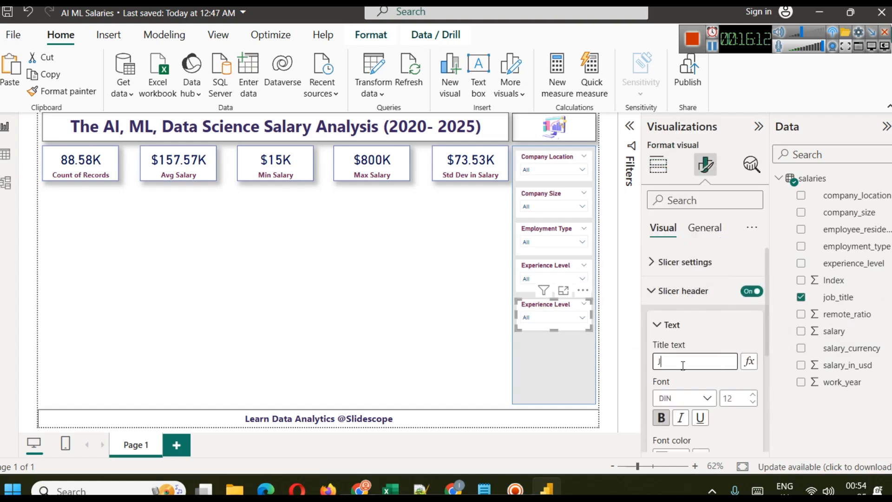
type("ob title")
left_click_drag(541, 310, 543, 333)
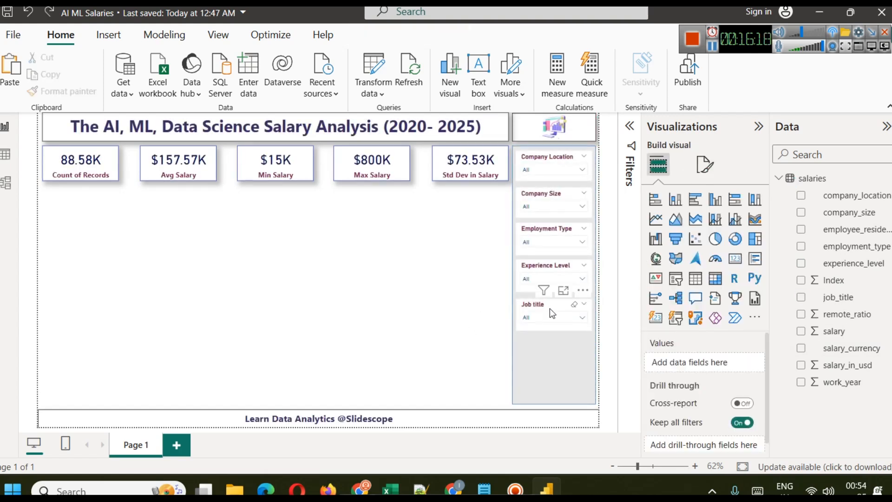
Step: Duplicate the Job title slicer, place the copy directly below it, and replace its field with remote_ratio
left_click(550, 309)
key("ctrl+c")
key("ctrl+v")
left_click_drag(550, 308, 544, 341)
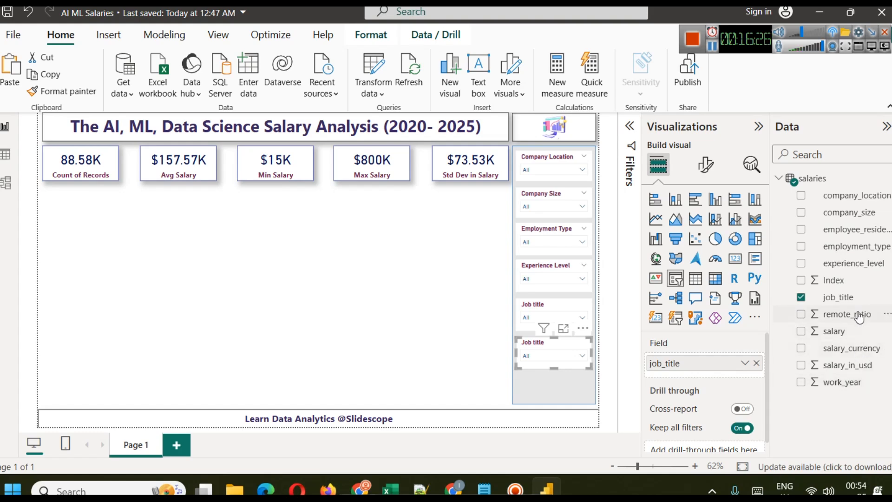
left_click(756, 363)
left_click_drag(847, 321, 717, 364)
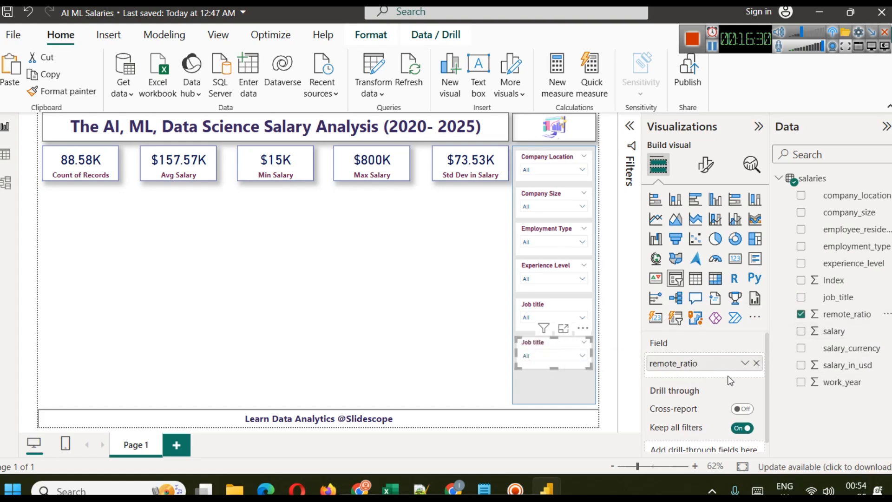
Step: Test the remote_ratio slicer by filtering the cards to 100, 50 and 0 in turn, and clear the selection
left_click(553, 355)
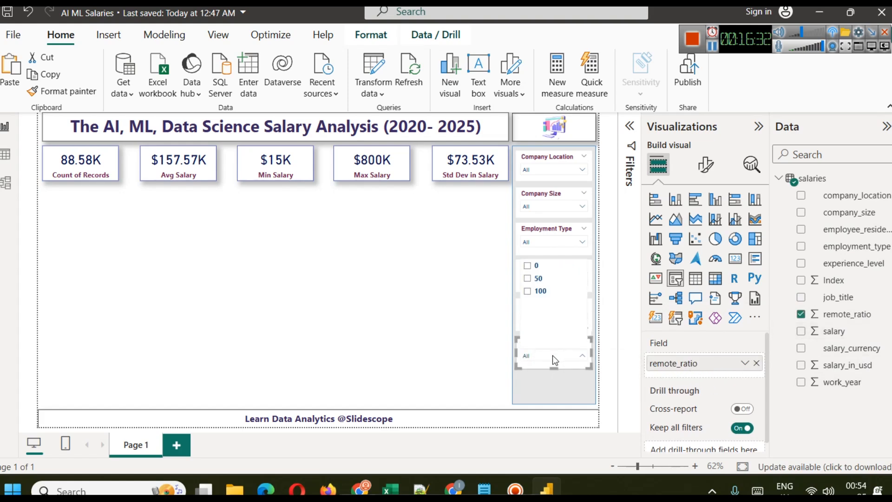
left_click(537, 291)
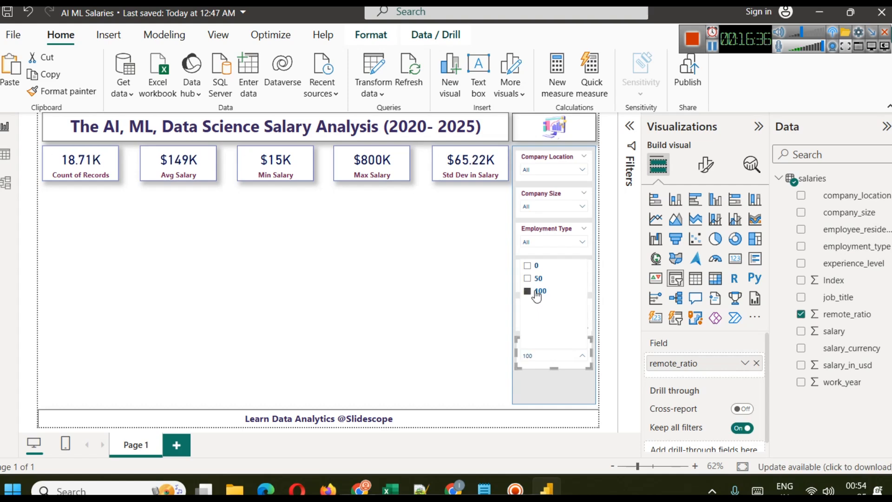
left_click(537, 279)
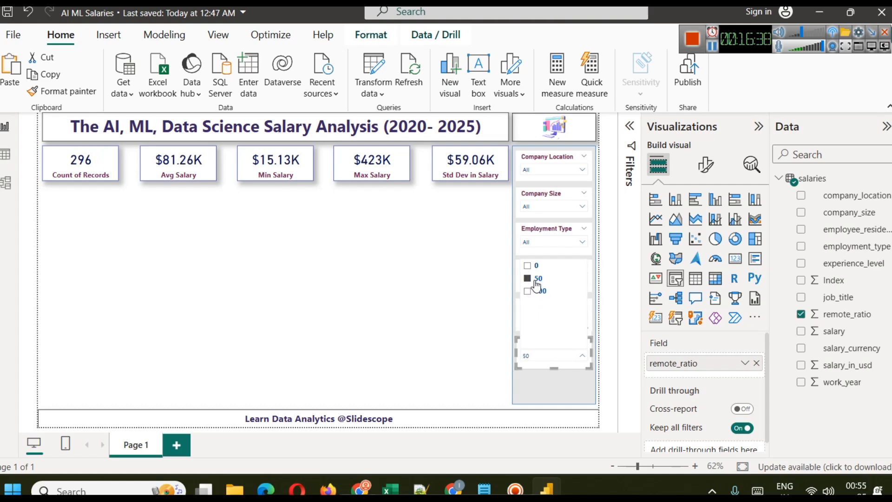
left_click(536, 269)
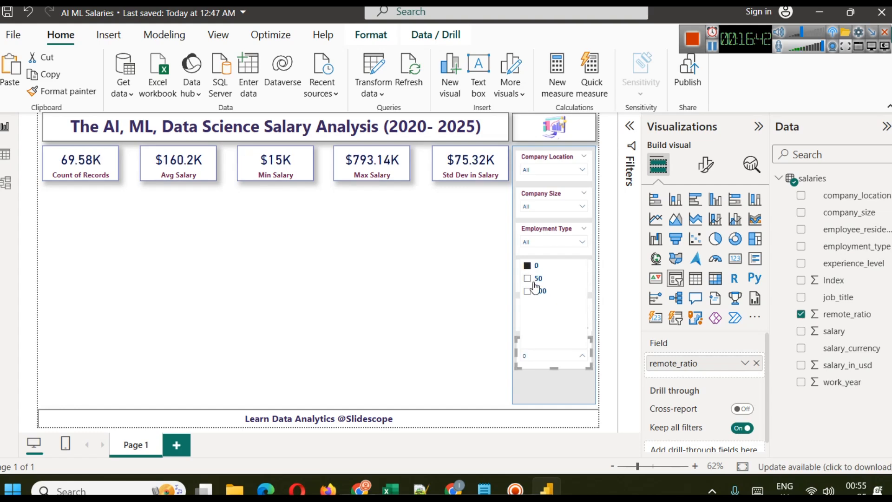
left_click(533, 382)
left_click(484, 337)
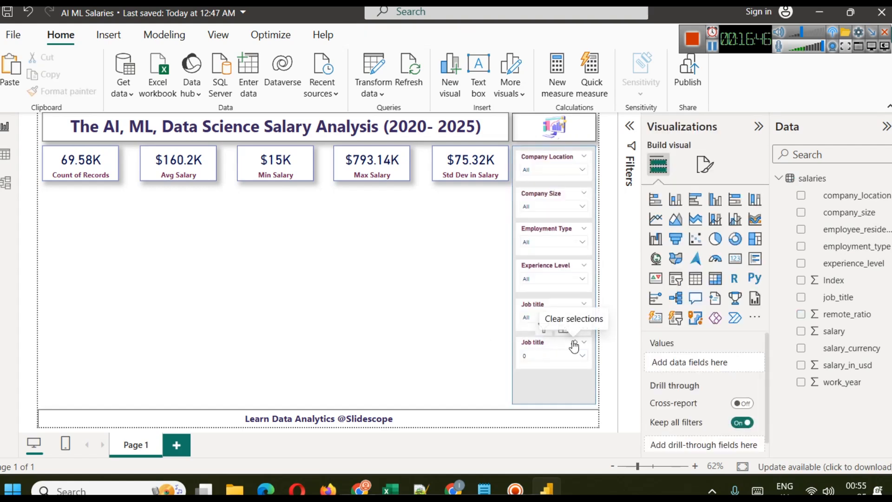
left_click(574, 343)
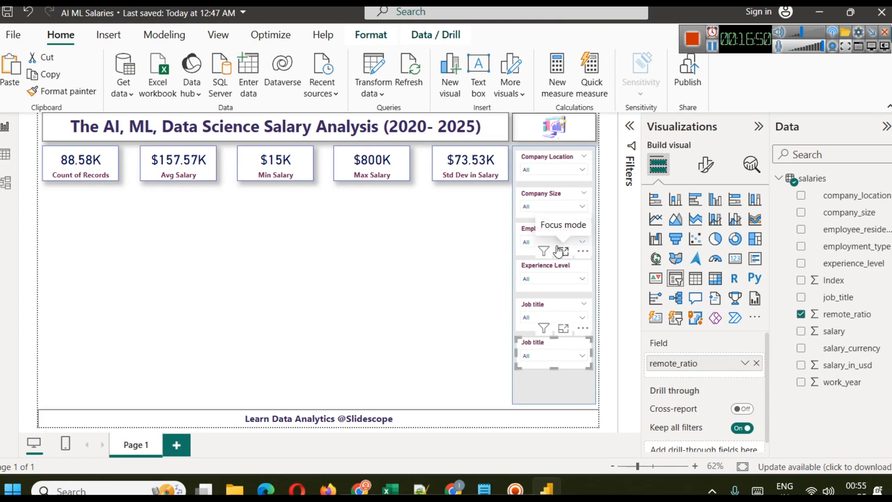
left_click(452, 314)
Step: Change the header title of the remote_ratio slicer to "Remote Ratio" and save the report
left_click(526, 351)
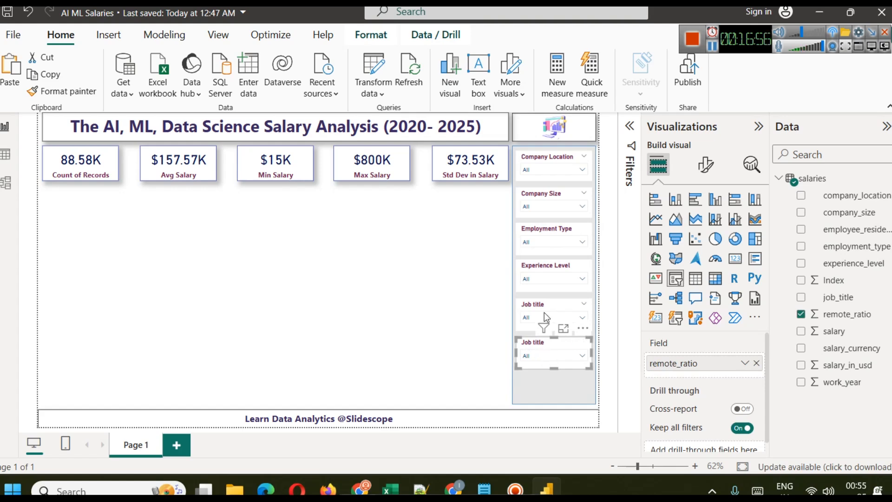
left_click(706, 164)
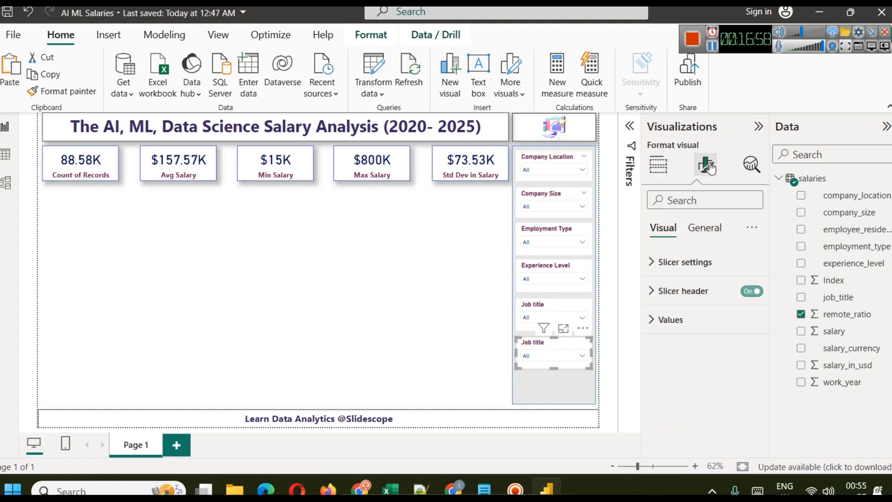
left_click(685, 292)
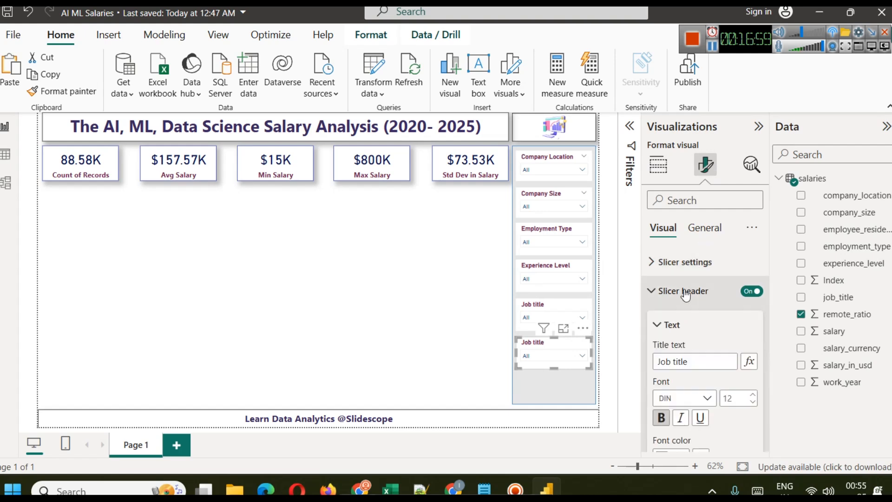
triple_click(678, 370)
type("Remote Ratio")
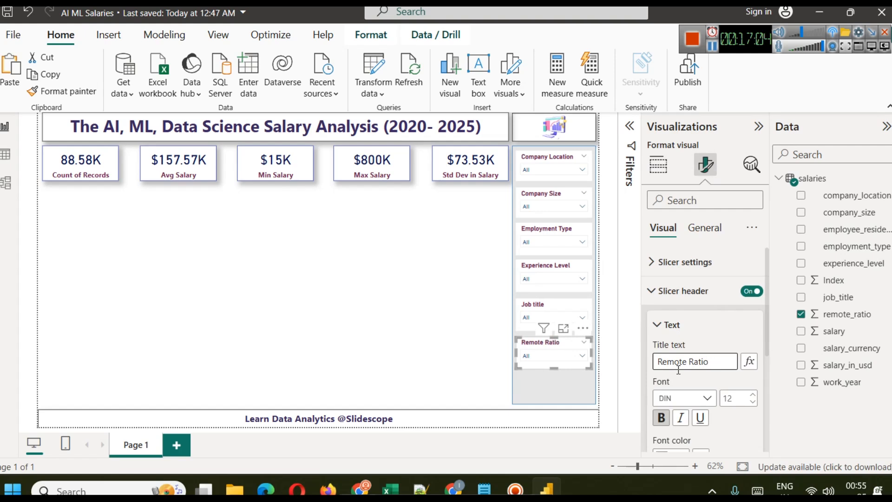
key("ctrl+s")
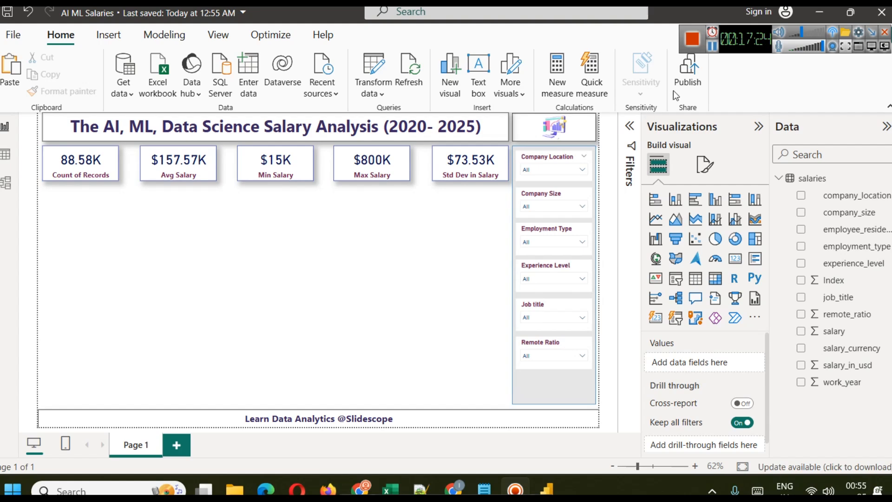
left_click(712, 47)
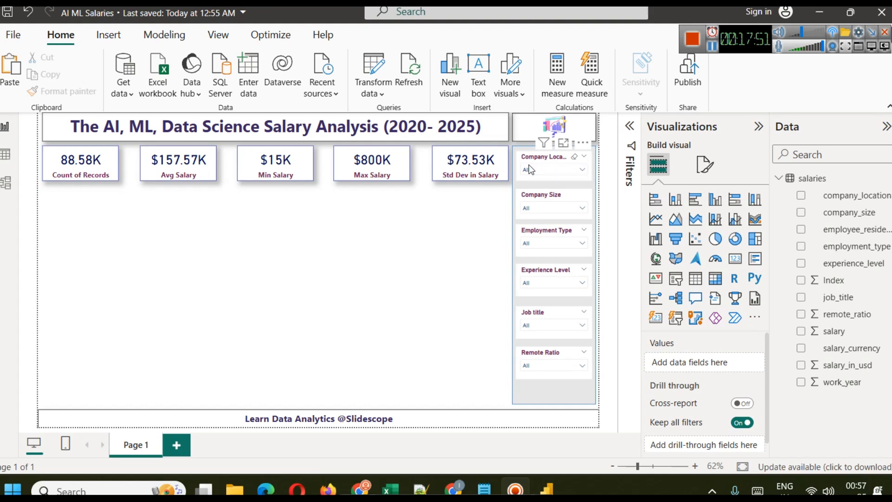
Step: Insert a filled map visual below the first two cards, widening it across both and shortening it to half the empty area's height
left_click(676, 260)
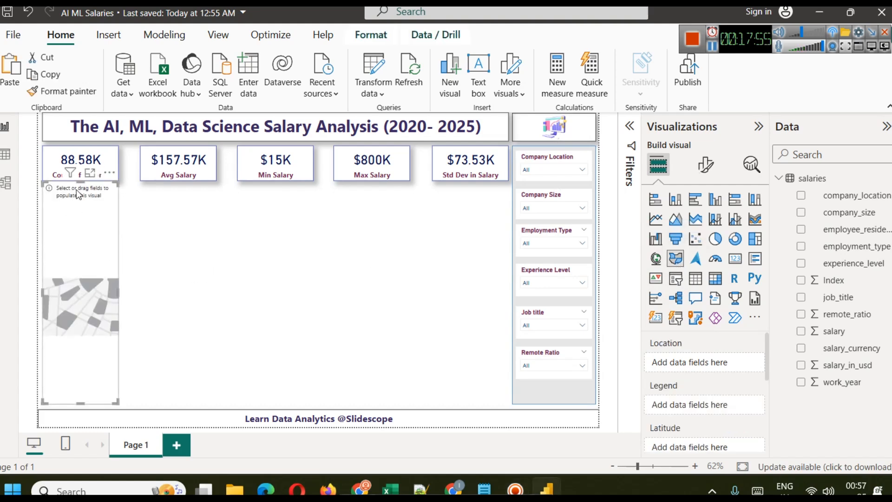
left_click_drag(76, 189, 82, 195)
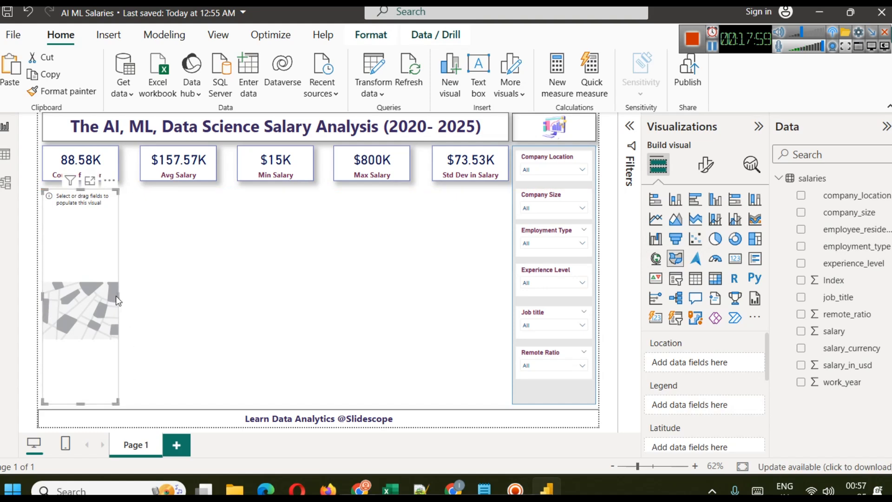
left_click_drag(115, 295, 216, 281)
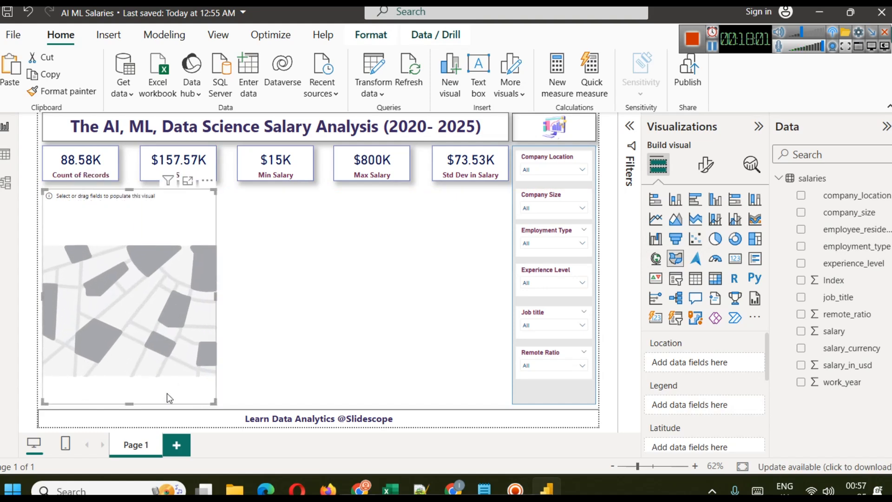
left_click_drag(132, 402, 135, 293)
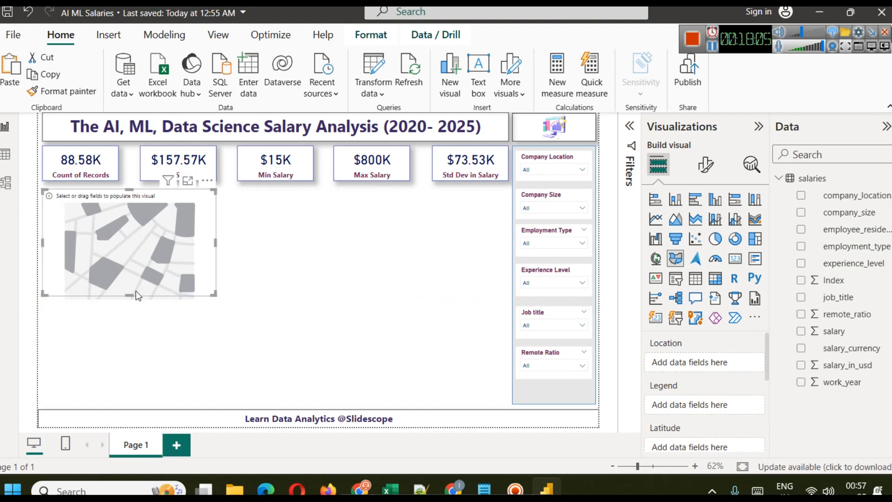
left_click_drag(129, 298, 129, 294)
left_click(272, 294)
left_click(146, 263)
key("ctrl+c")
key("ctrl+v")
left_click_drag(146, 263, 143, 370)
left_click(342, 314)
left_click(177, 339)
key("Delete")
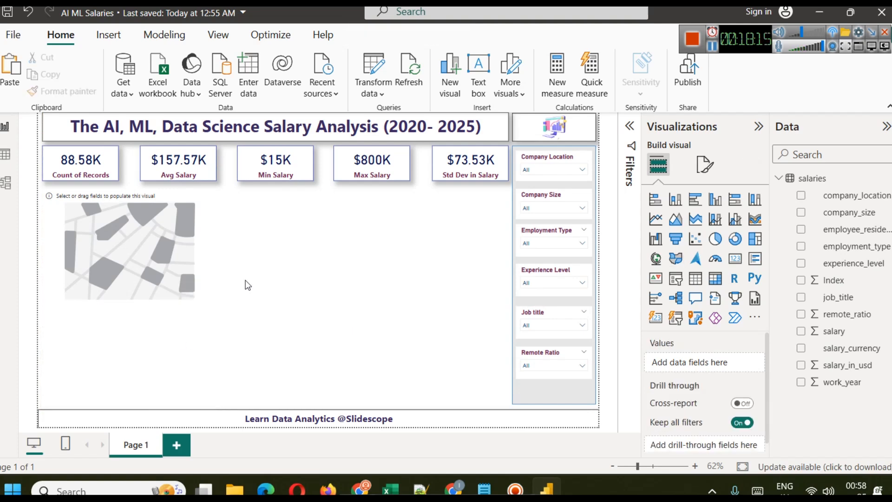
Step: Copy the formatting of the Count of Records card onto the filled map with Format painter
left_click(210, 229)
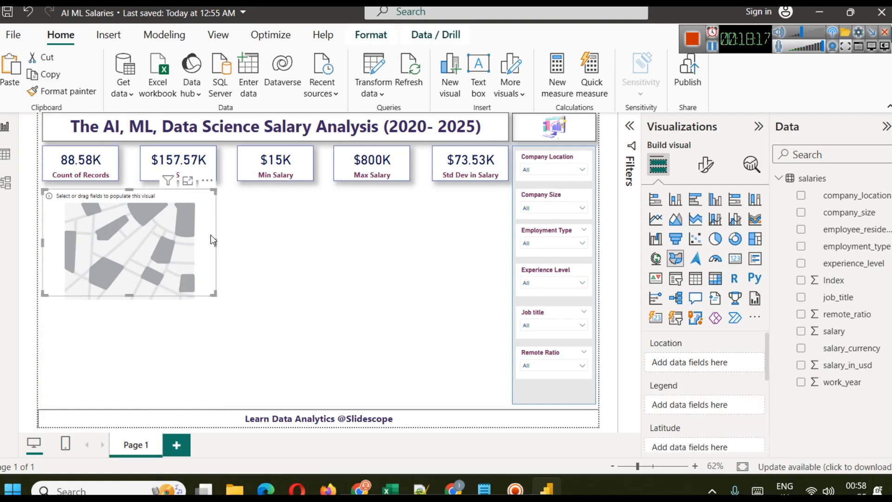
left_click(105, 175)
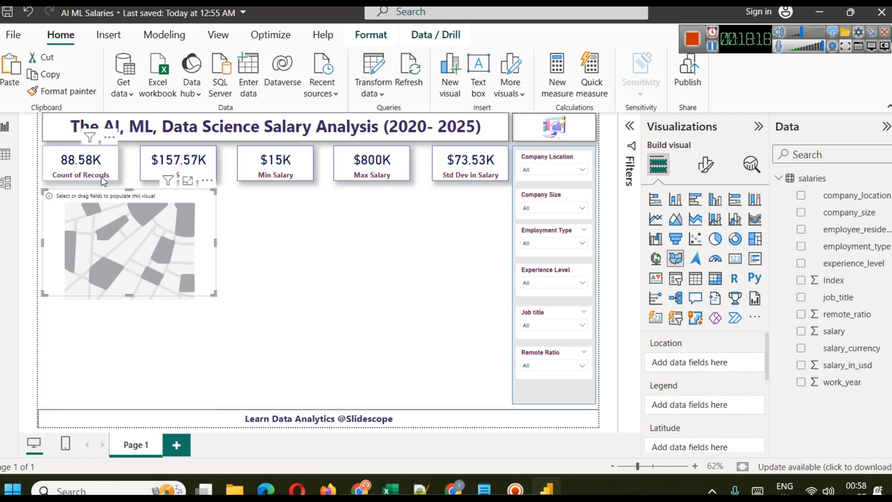
left_click(80, 95)
left_click(89, 251)
left_click(345, 254)
Step: Assign the company_location field to the filled map's Location
left_click(152, 251)
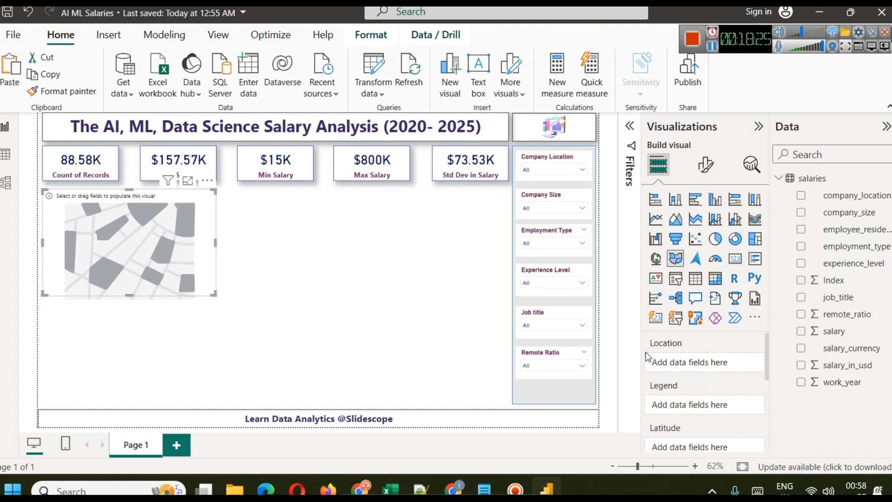
left_click_drag(855, 205, 698, 367)
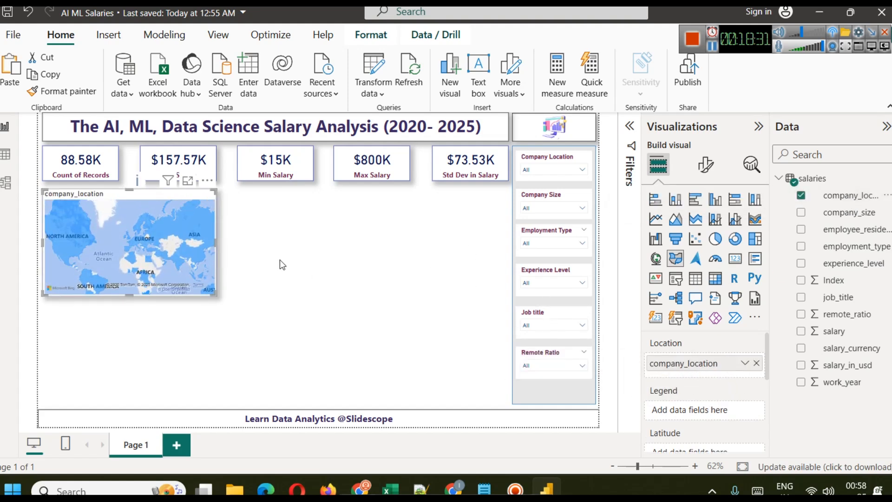
Step: Examine the highlighted countries and their tooltips on the filled map in Focus mode, and return to the report
left_click(188, 182)
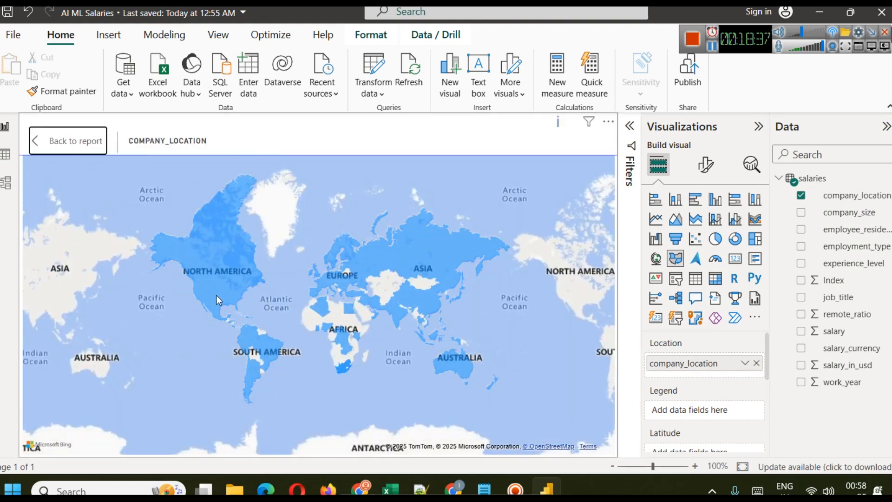
mouse_move(216, 295)
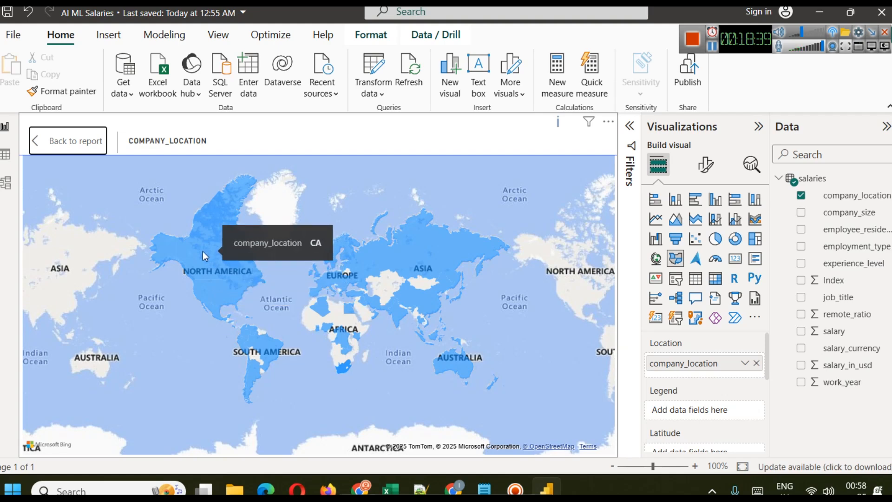
mouse_move(394, 310)
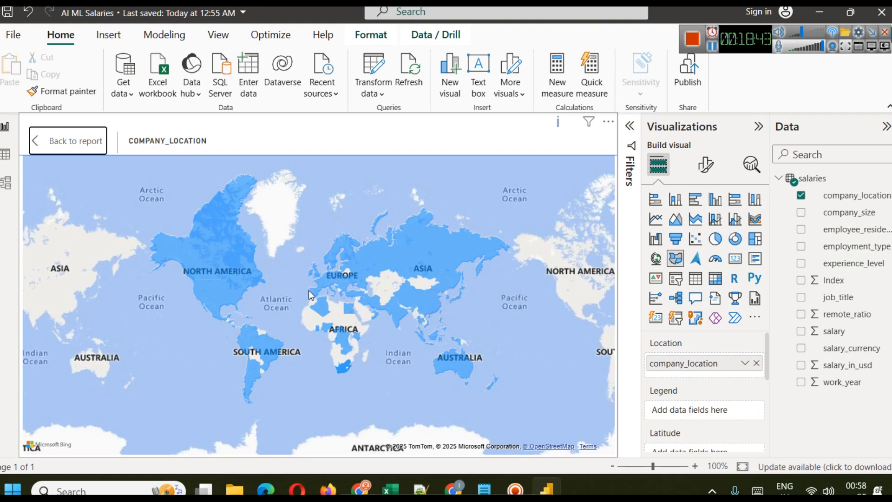
mouse_move(323, 287)
left_click(75, 140)
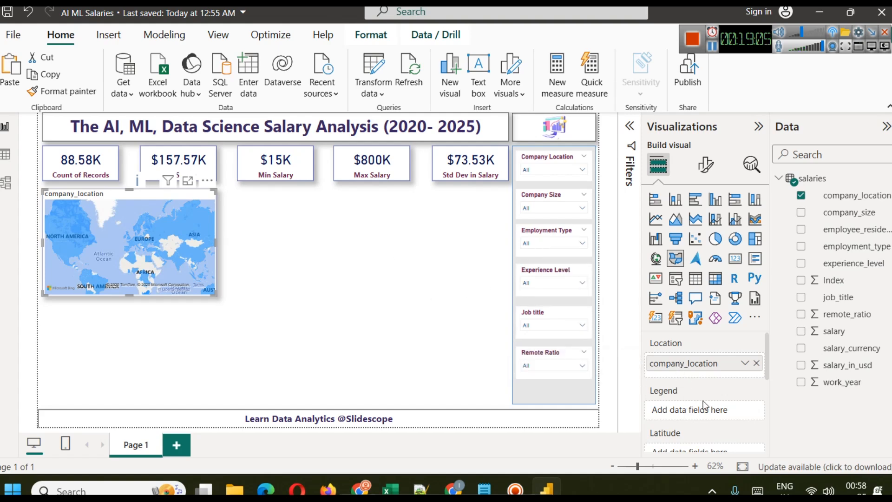
Step: Add salary_in_usd to the filled map's Tooltips, aggregated as Average
scroll(699, 407, "down", 3)
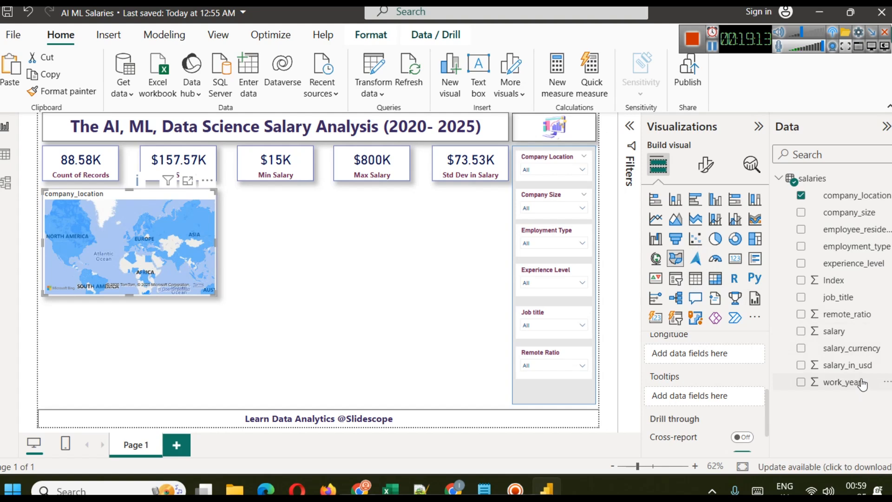
left_click_drag(850, 365, 717, 402)
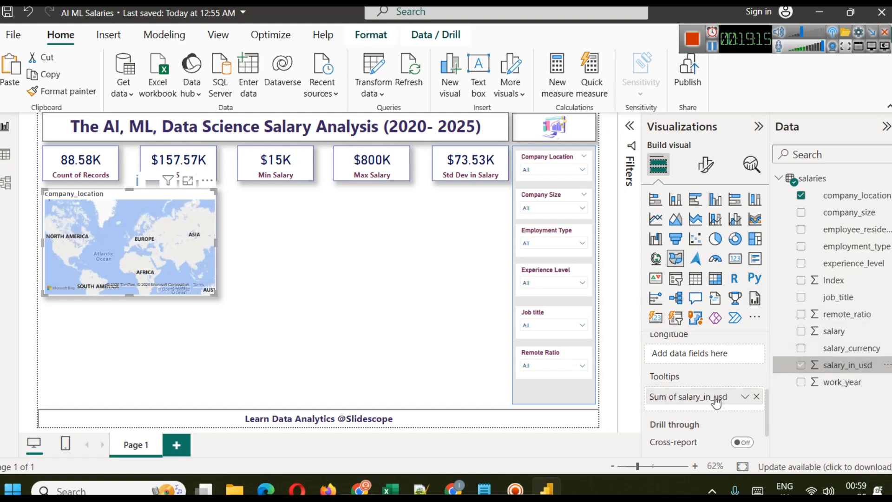
left_click(745, 397)
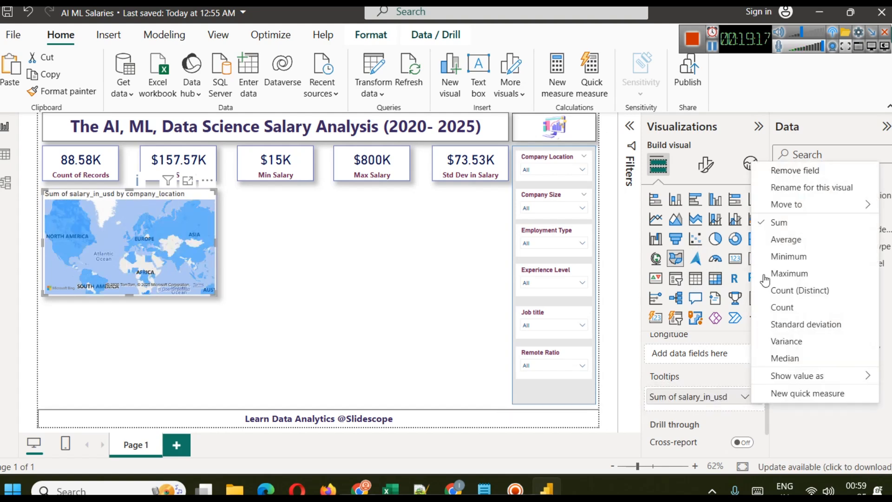
left_click(777, 239)
Step: Add salary_in_usd to the filled map's Tooltips a second time, aggregated as Minimum, and check the tooltip over India
left_click_drag(843, 364, 697, 413)
left_click(745, 398)
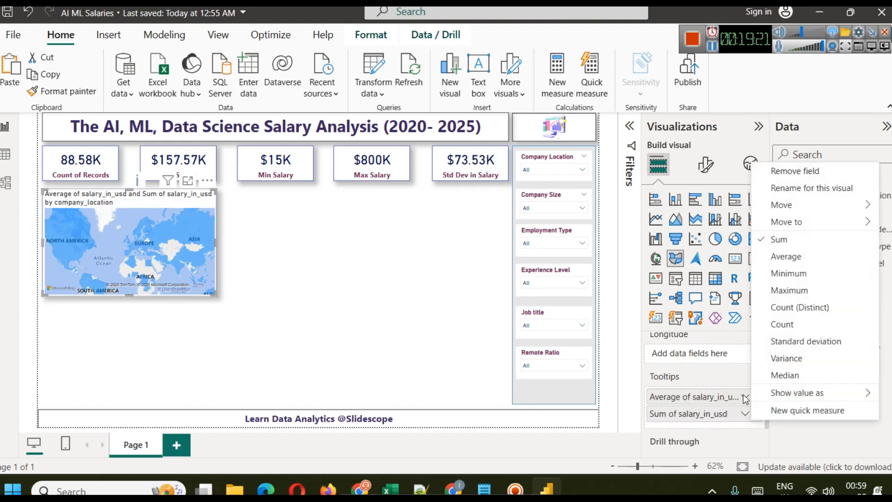
left_click(794, 274)
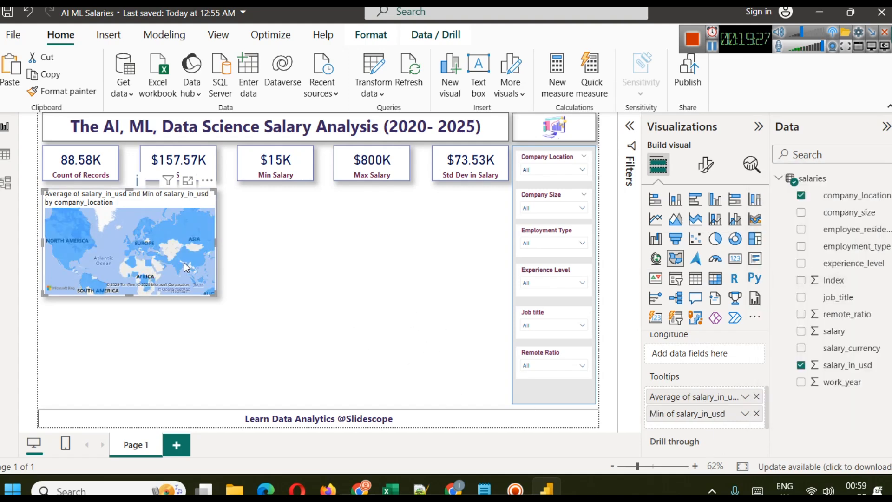
mouse_move(177, 267)
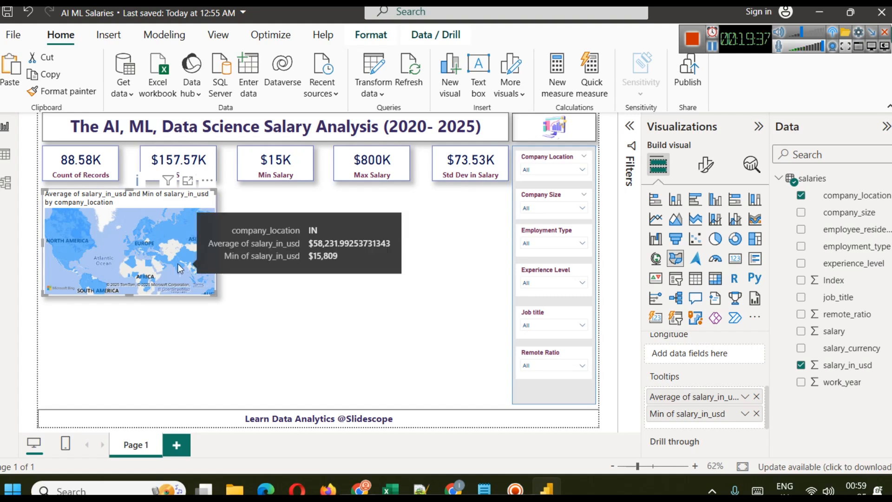
left_click(266, 312)
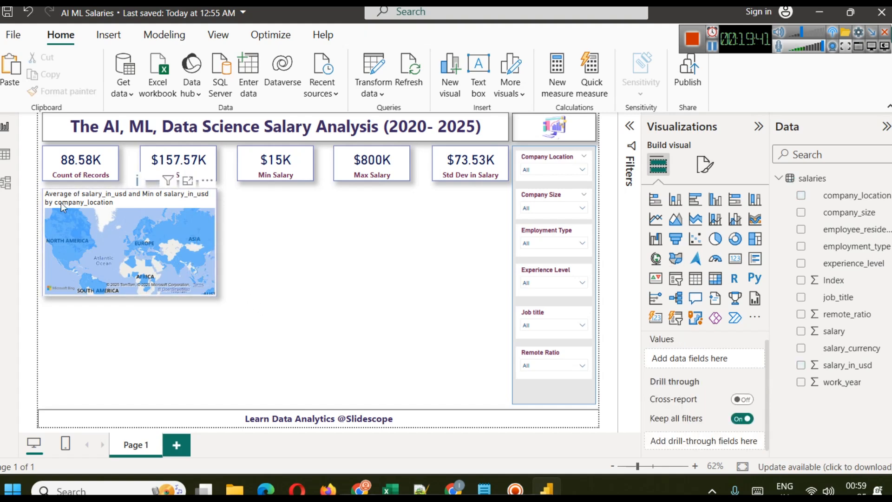
Step: Open the general formatting options of the filled map
left_click(183, 205)
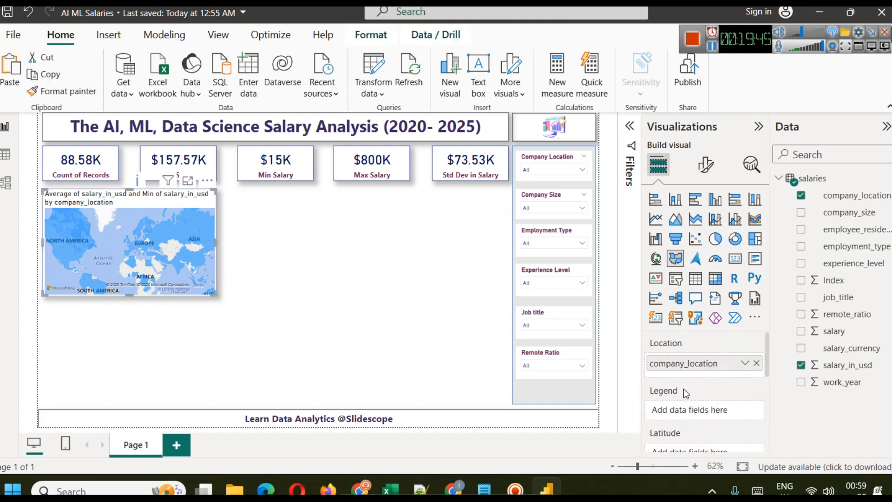
left_click(705, 165)
left_click(704, 227)
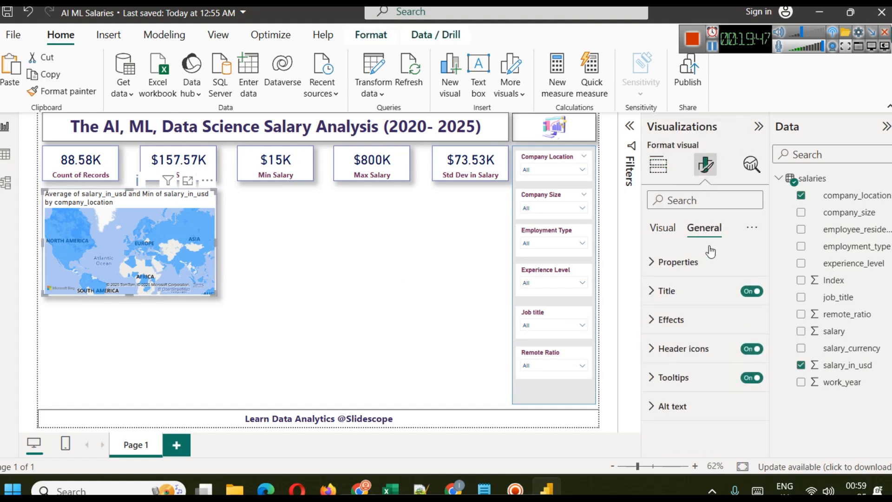
Step: Set the map visual's title text to "Countrywise Avg Salary"
left_click(683, 291)
left_click(689, 360)
key("ctrl+a")
type("Sala")
key("BackSpace")
key("BackSpace")
key("BackSpace")
key("BackSpace")
type("Co")
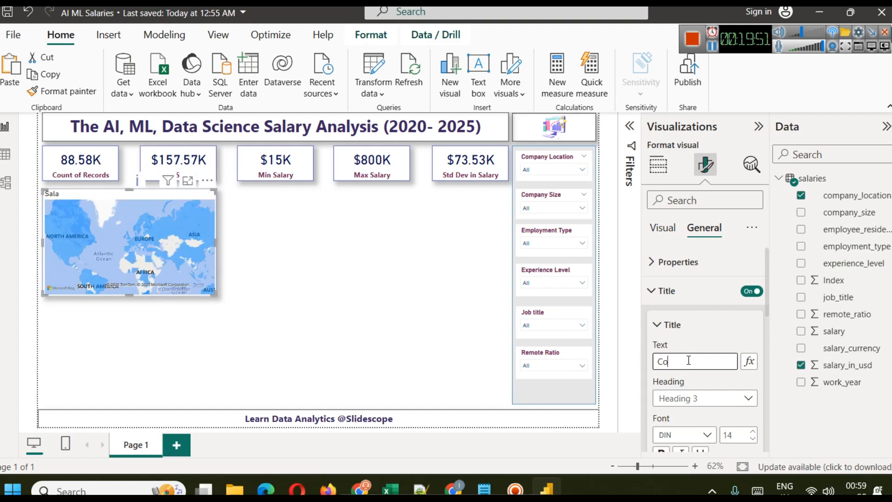
type("untrywise Sal")
key("BackSpace")
key("BackSpace")
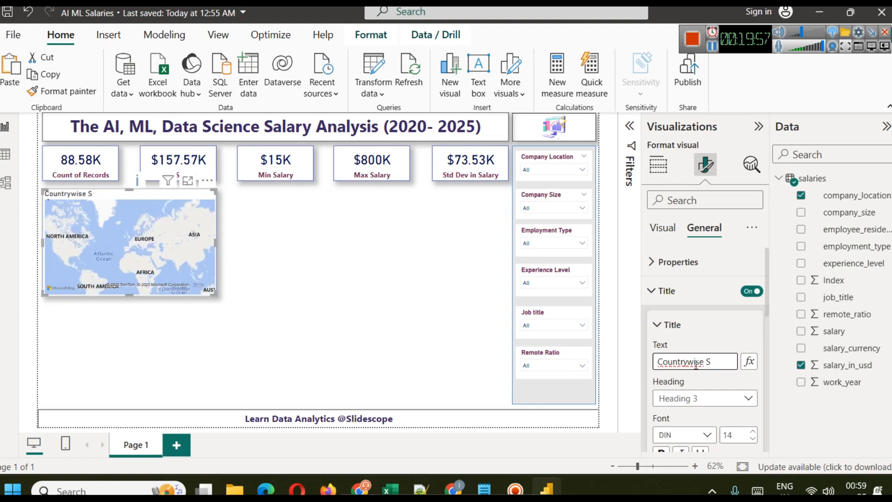
key("BackSpace")
type("A")
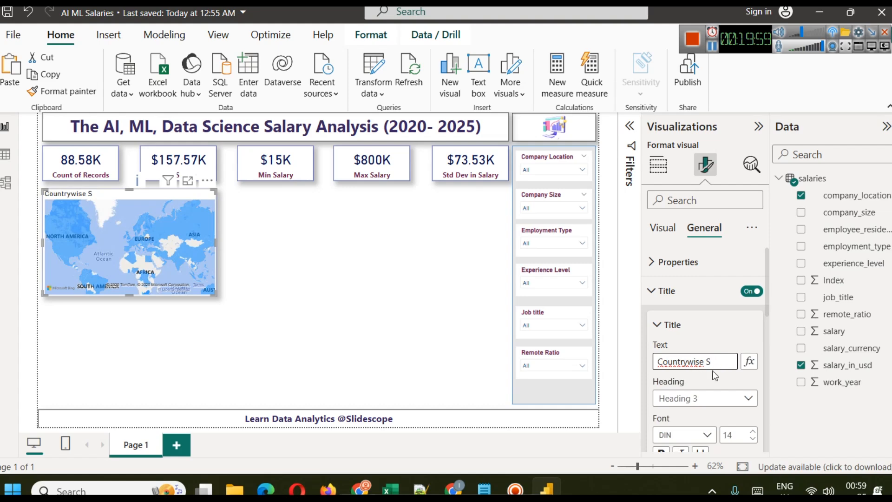
type("vg Salary")
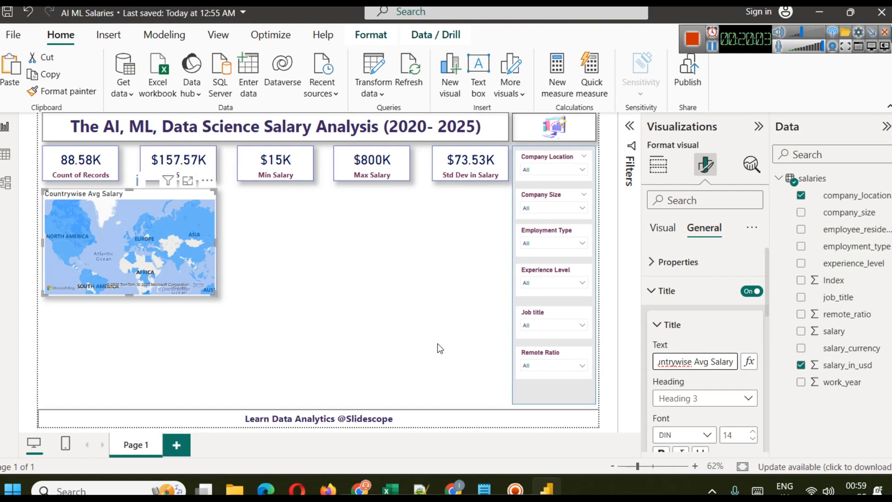
Step: Center the map's title, make it bold and color it with the recently used dark plum
scroll(710, 372, "down", 1)
scroll(710, 372, "down", 2)
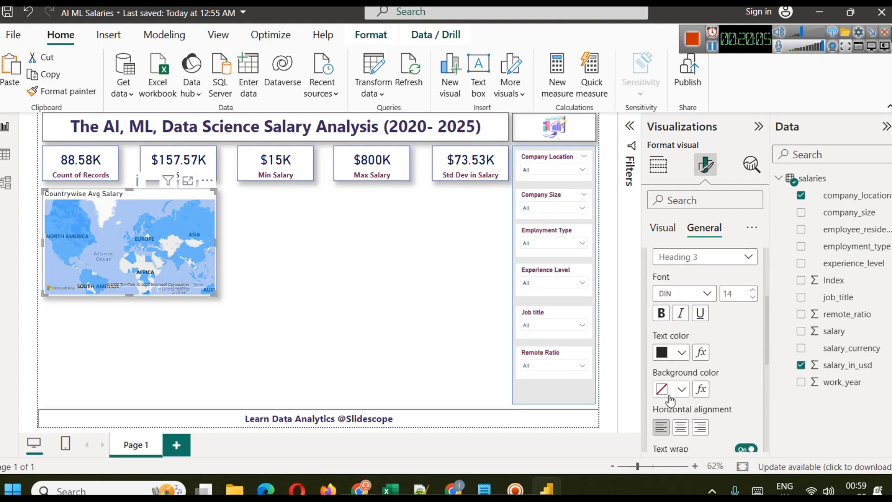
left_click(680, 426)
left_click(661, 313)
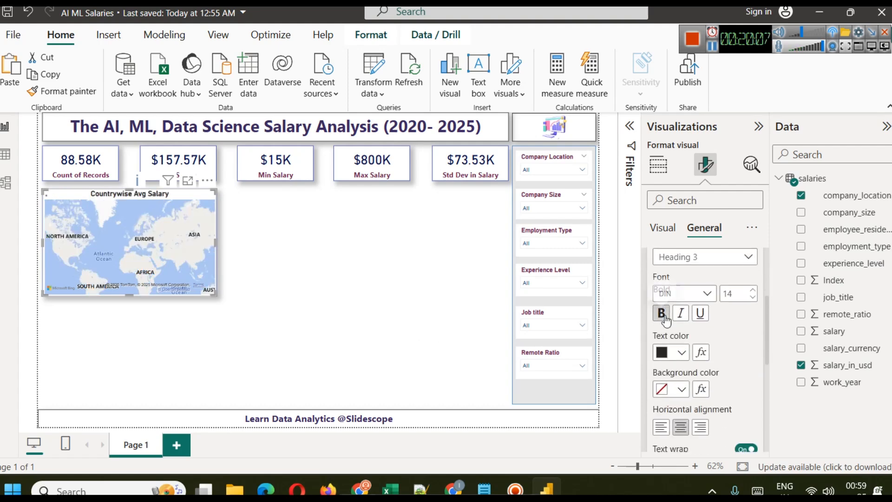
left_click(681, 352)
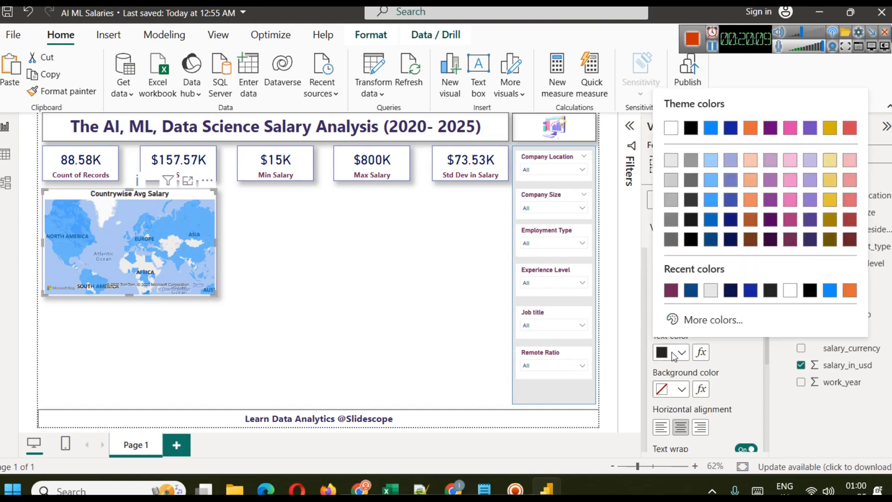
left_click(671, 290)
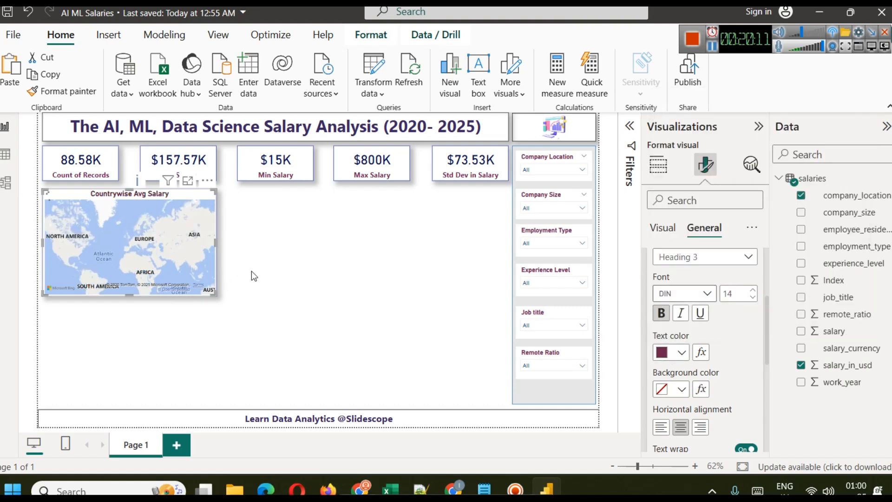
left_click(252, 272)
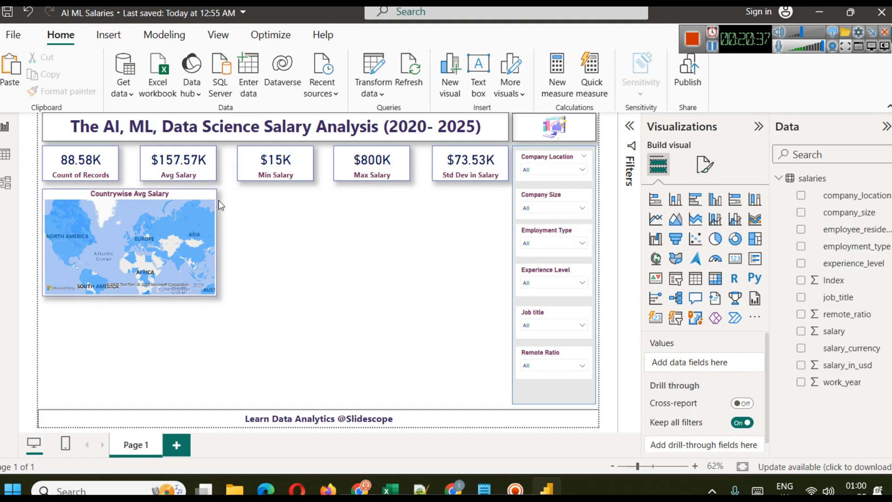
Step: Open the fill color settings of the Countrywise Avg Salary map
left_click(191, 195)
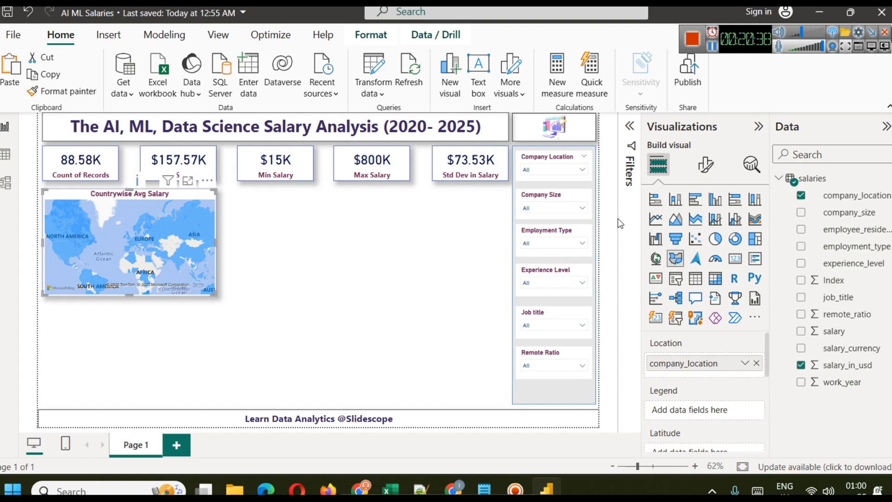
left_click(704, 167)
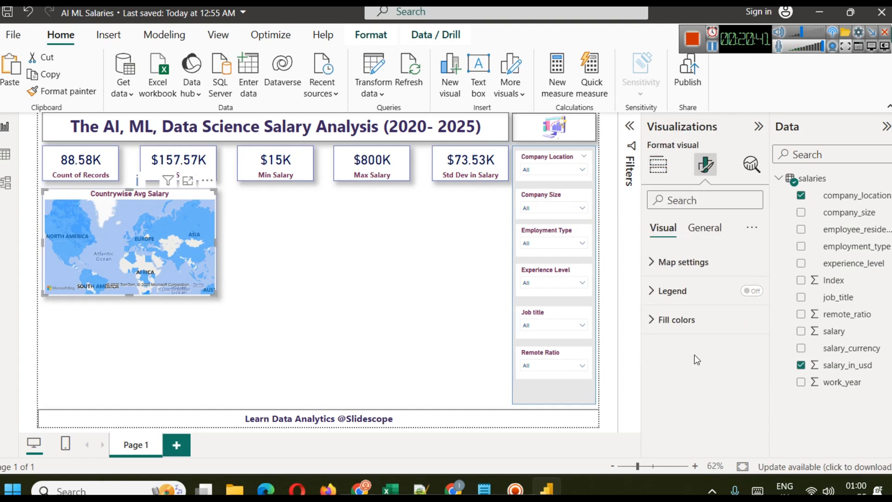
left_click(684, 320)
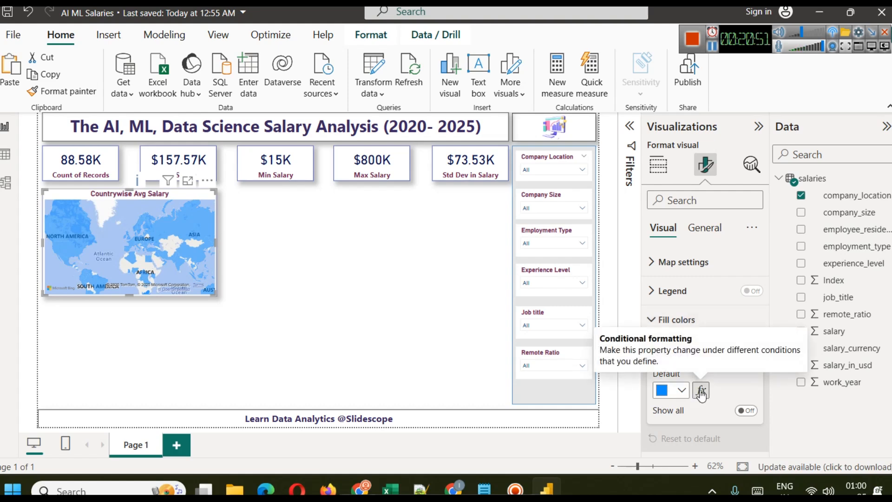
Step: Show individual fill colors for all countries on the map and set AD to dark plum
left_click(746, 411)
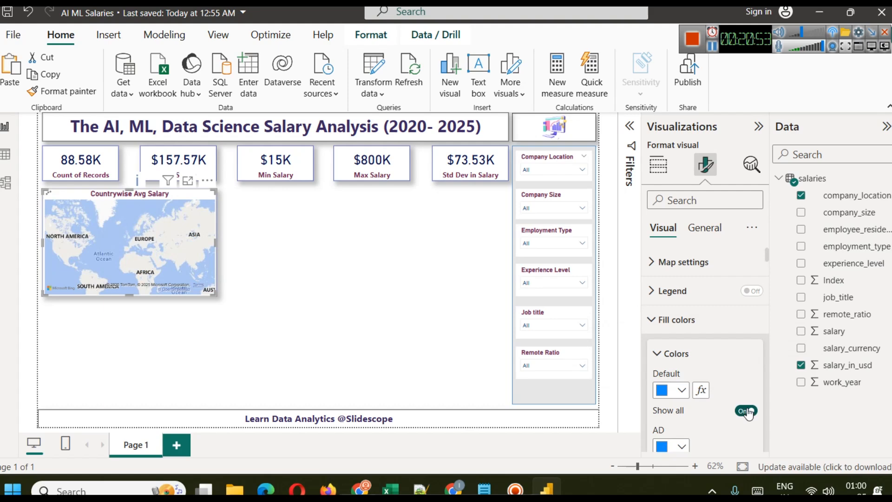
scroll(704, 368, "down", 5)
scroll(707, 379, "down", 3)
scroll(707, 379, "up", 7)
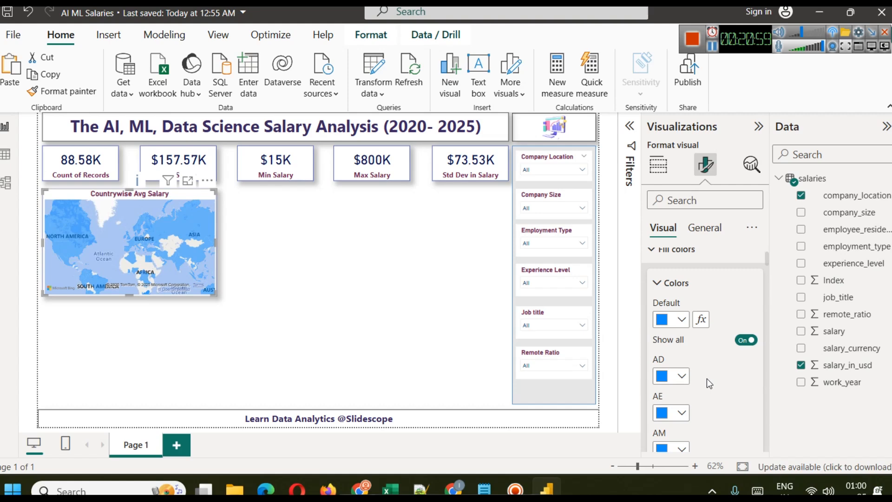
left_click(682, 377)
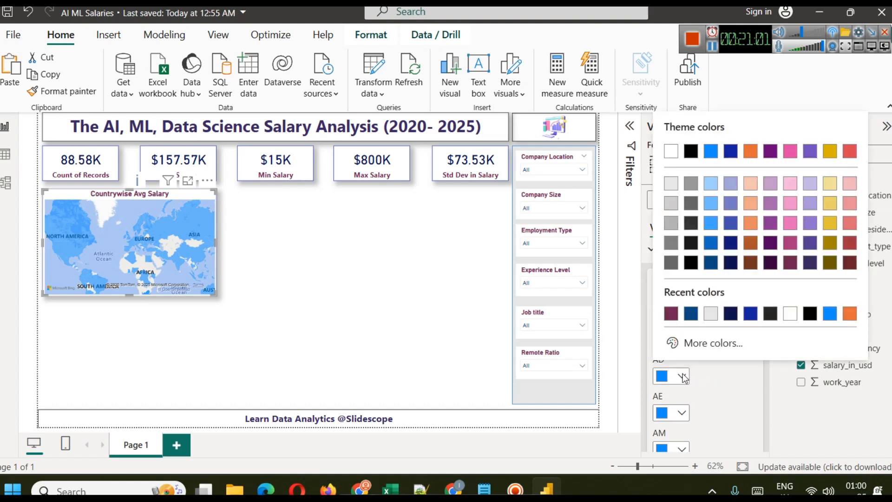
left_click(672, 315)
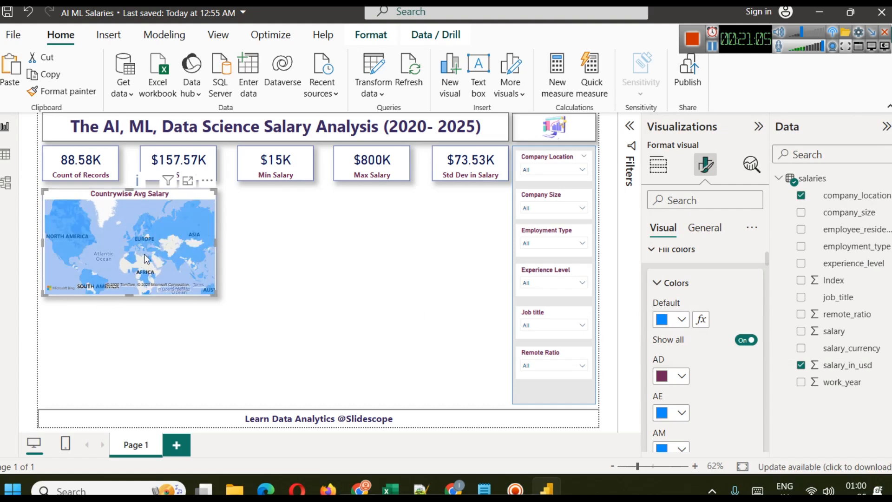
Step: Set the fill color of AS to magenta and turn off the display of individual country colors
scroll(673, 392, "down", 2)
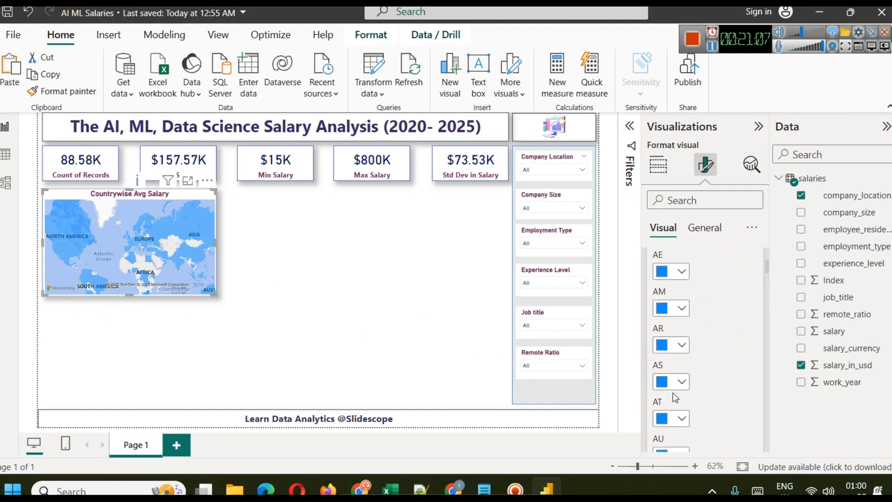
left_click(681, 382)
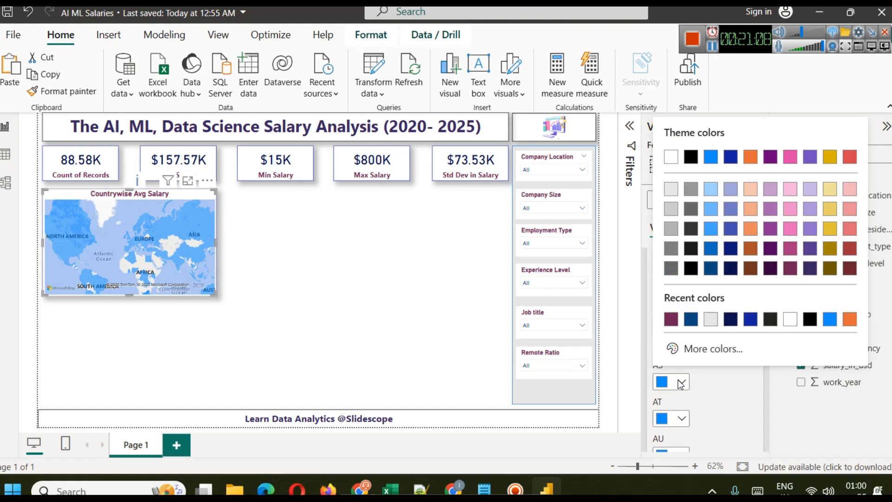
left_click(790, 248)
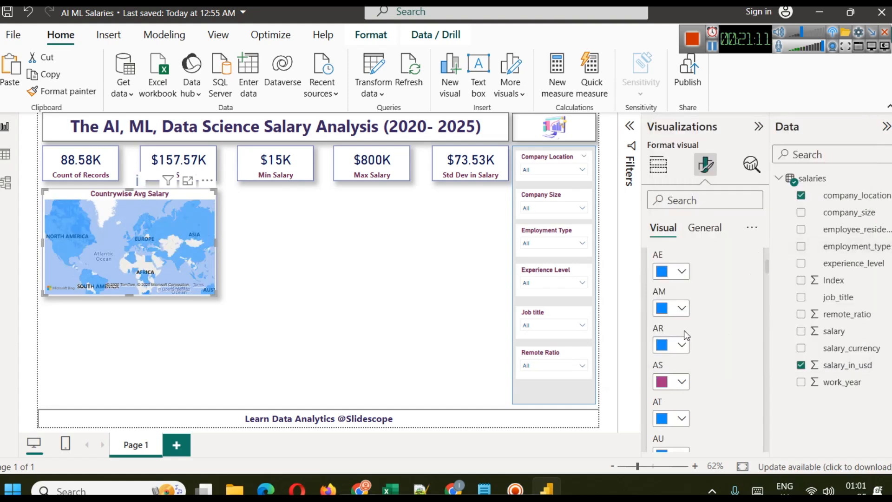
scroll(762, 343, "up", 2)
left_click(753, 269)
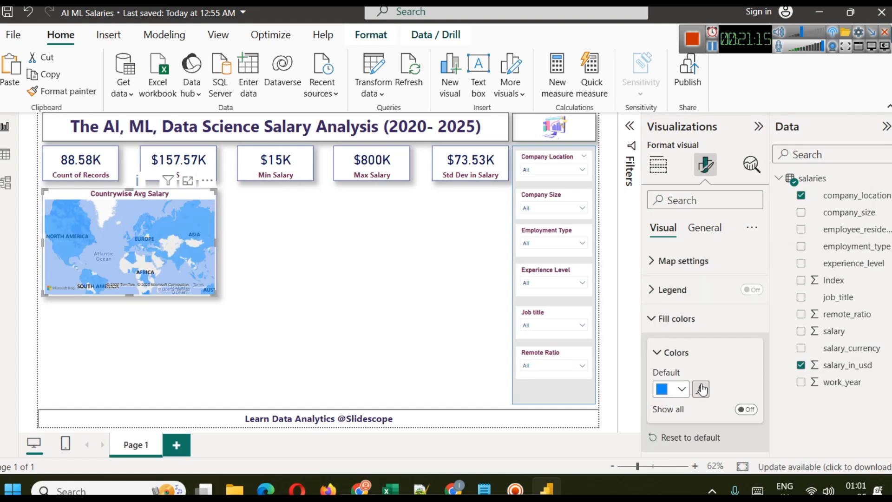
Step: Set up conditional formatting for the map's default fill color with the Gradient format style and a middle color
left_click(702, 389)
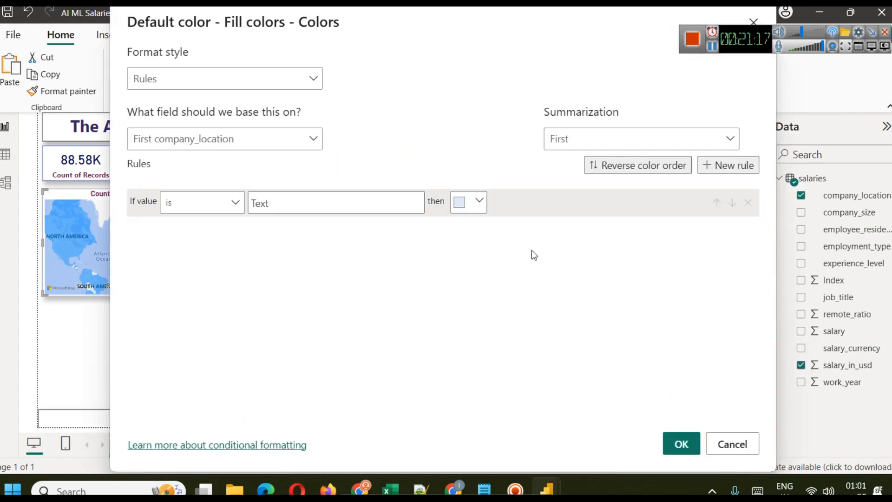
left_click(280, 78)
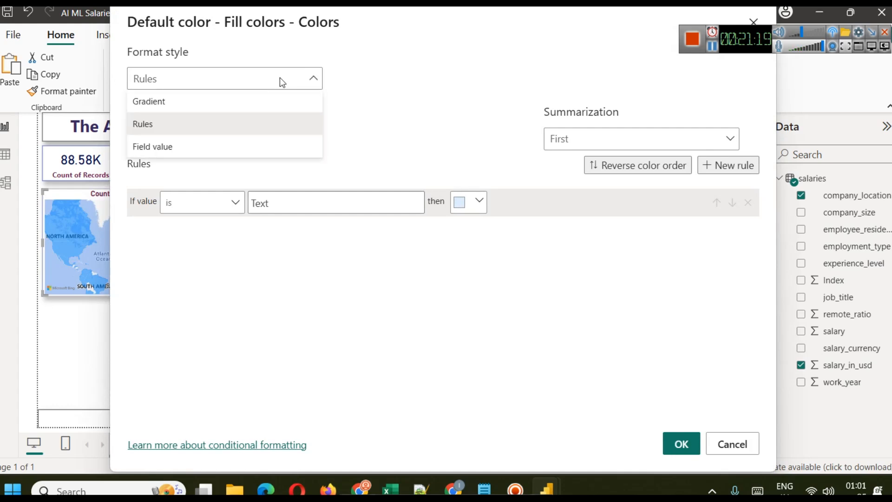
left_click(214, 98)
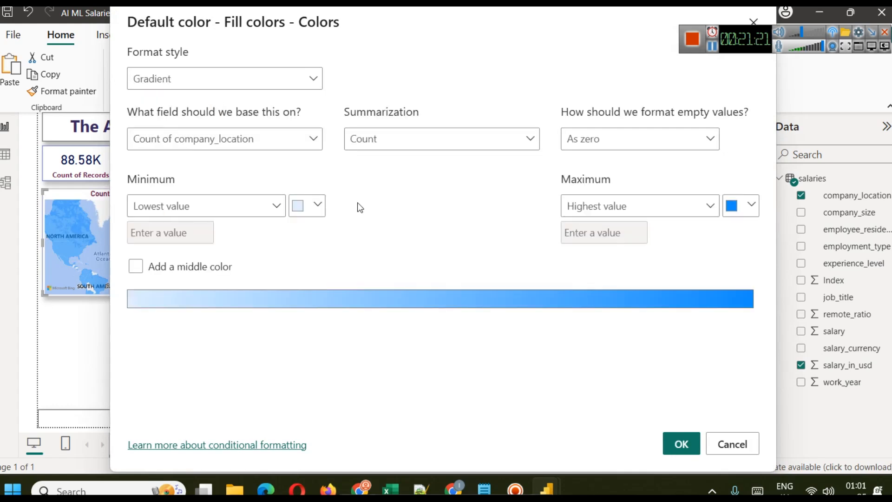
left_click_drag(409, 19, 465, 72)
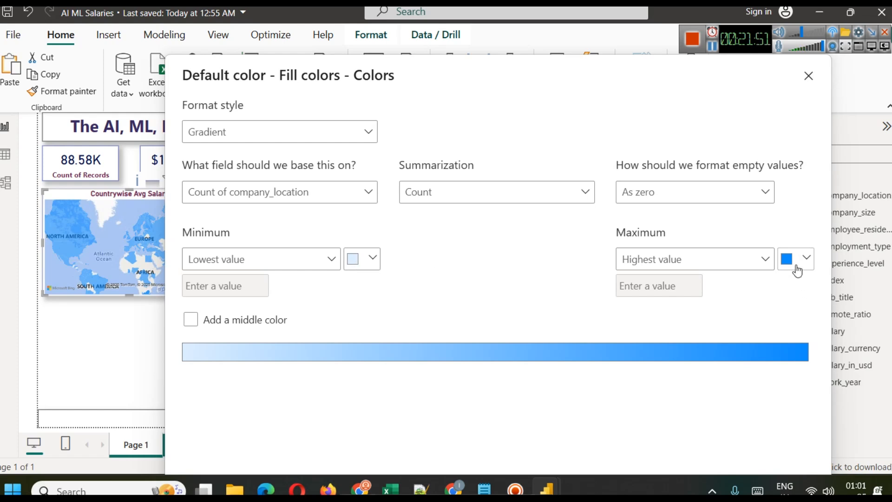
left_click(242, 323)
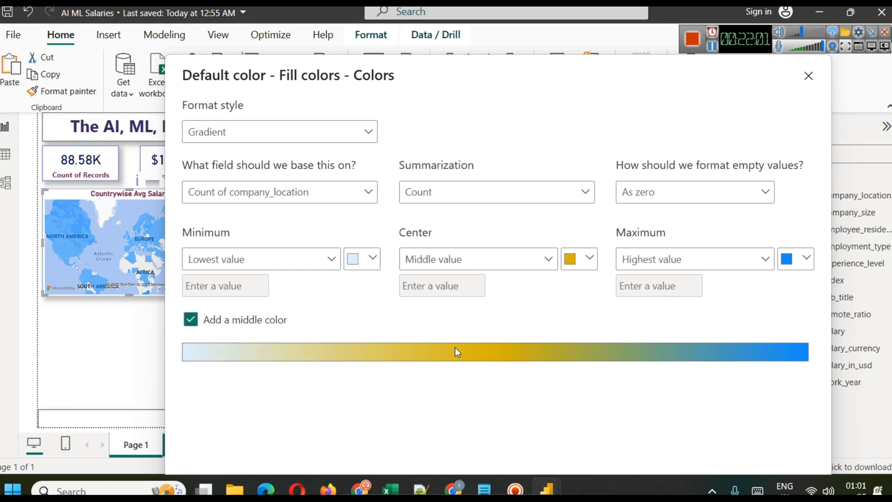
Step: Base the fill gradient on salary_in_usd summarized as Average and apply the conditional formatting to the map
left_click(316, 193)
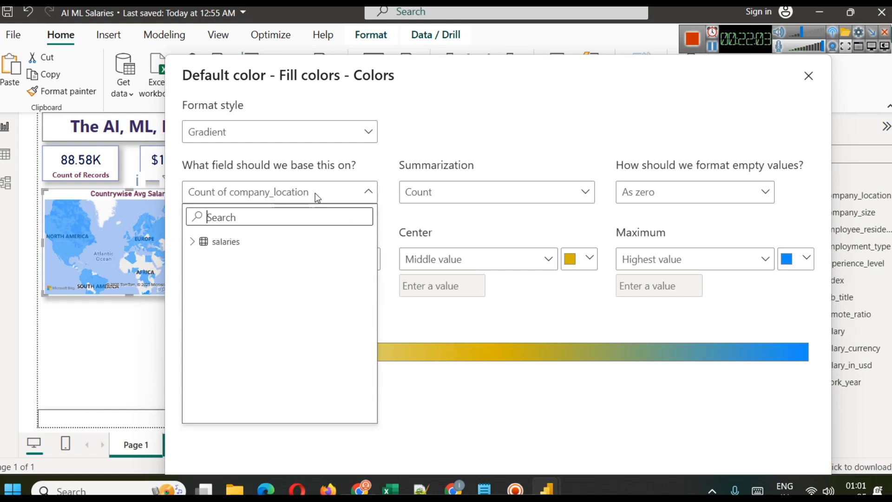
left_click(193, 243)
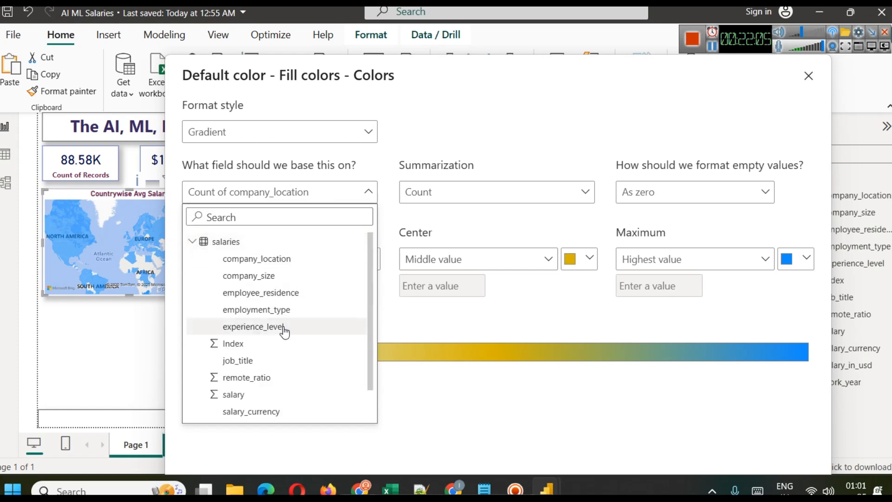
scroll(286, 333, "down", 1)
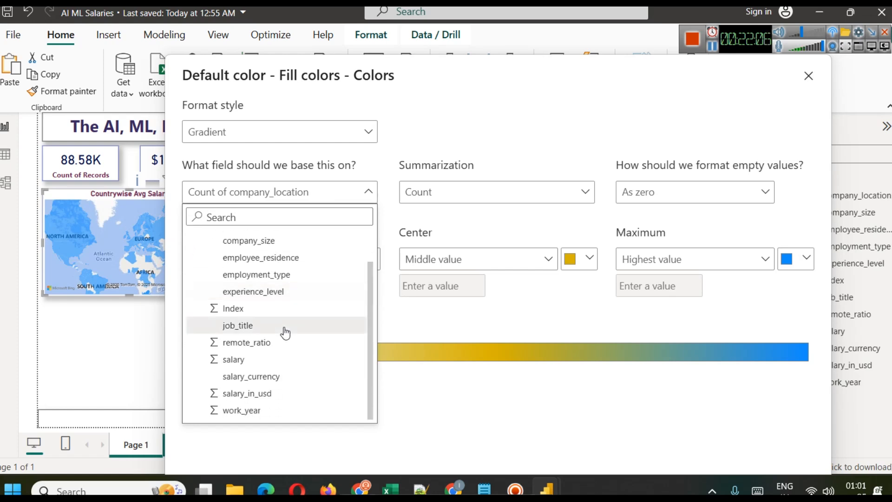
left_click(277, 393)
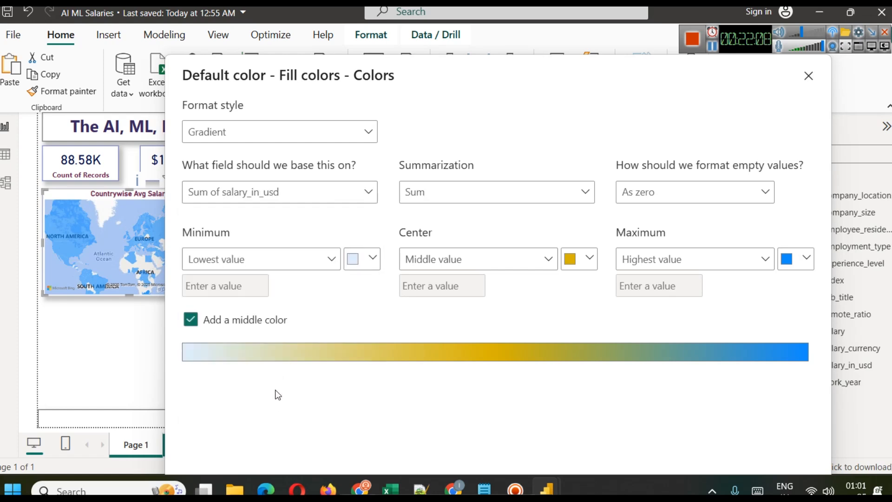
left_click(452, 199)
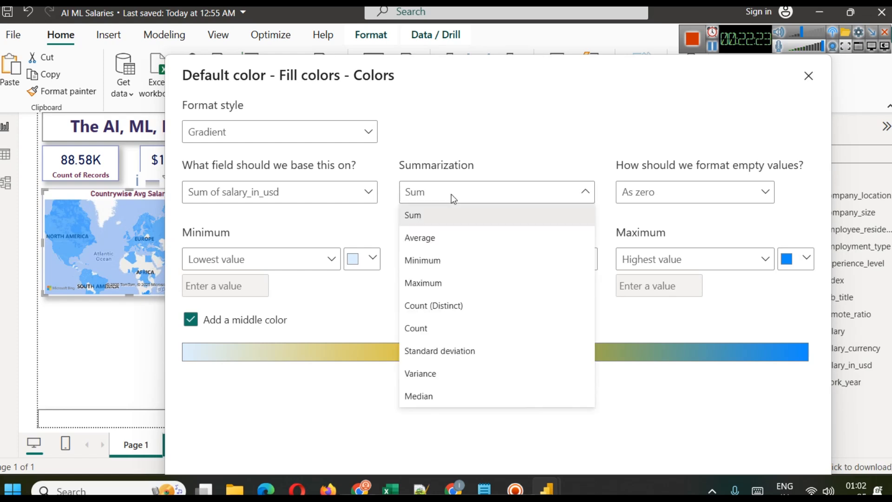
left_click(419, 238)
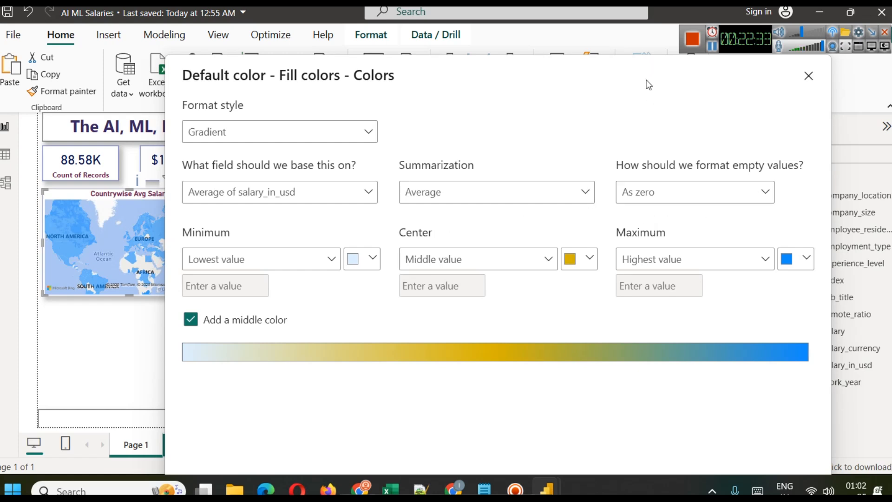
left_click_drag(648, 81, 554, 27)
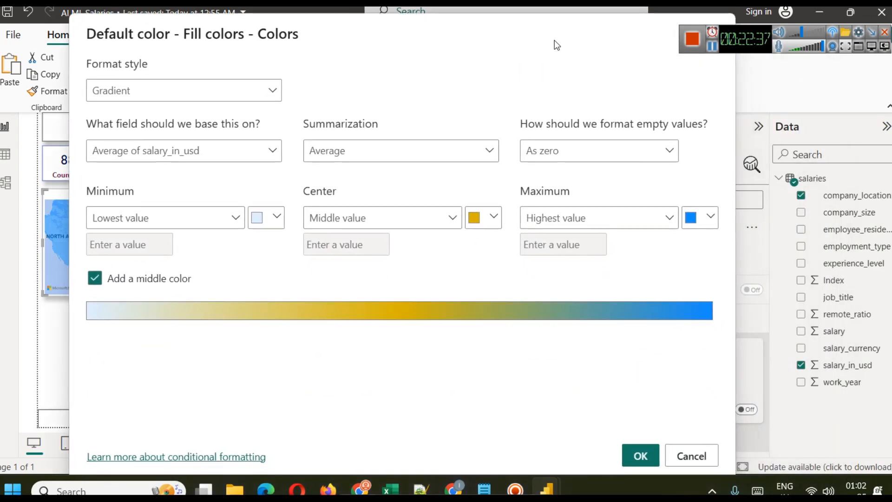
left_click(641, 446)
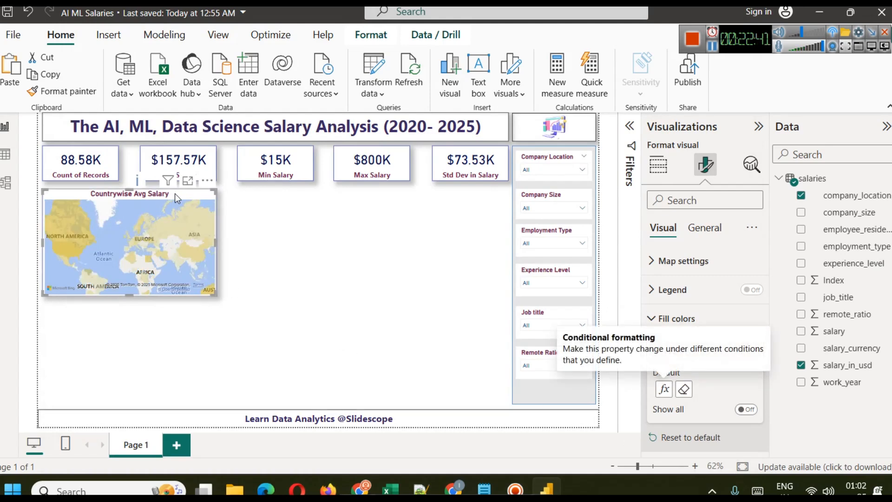
Step: View the Countrywise Avg Salary map in focus mode to examine the country shading, and return to the report
left_click(188, 180)
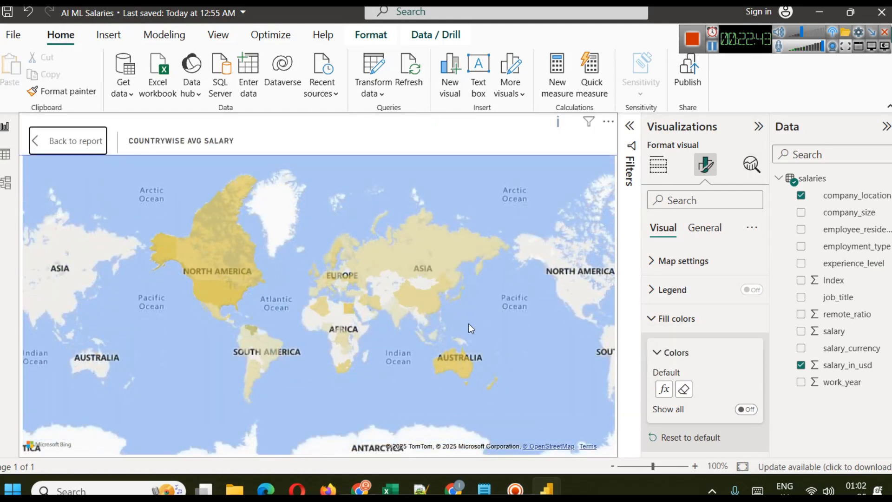
mouse_move(211, 289)
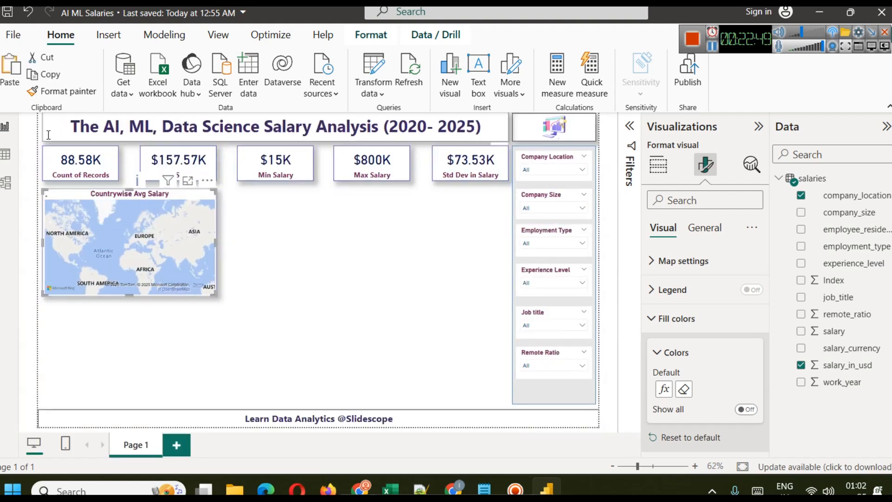
Step: Remove the middle color from the map's default fill gradient, apply it, and view the map in focus mode before returning to the report
left_click(48, 140)
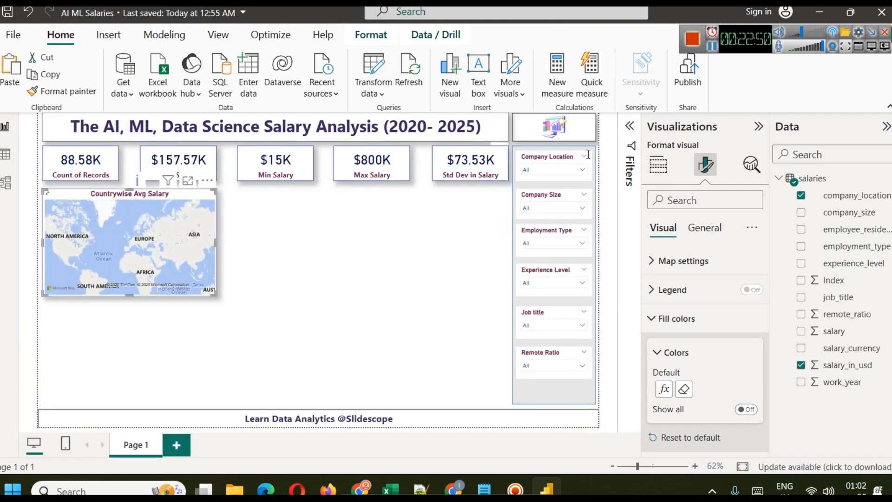
left_click(713, 46)
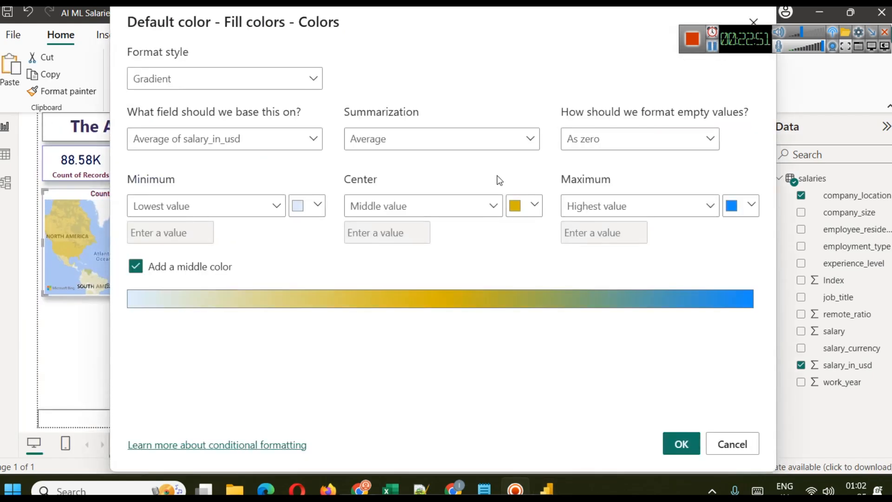
left_click(428, 204)
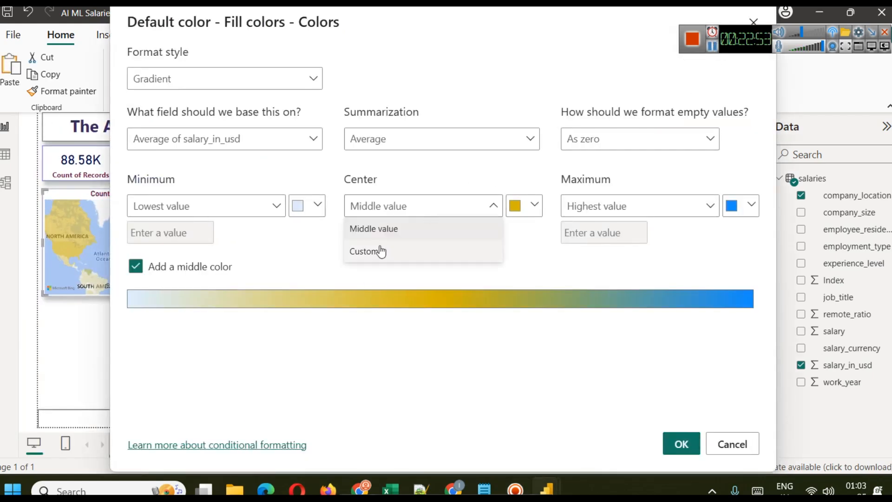
left_click(552, 242)
left_click(534, 206)
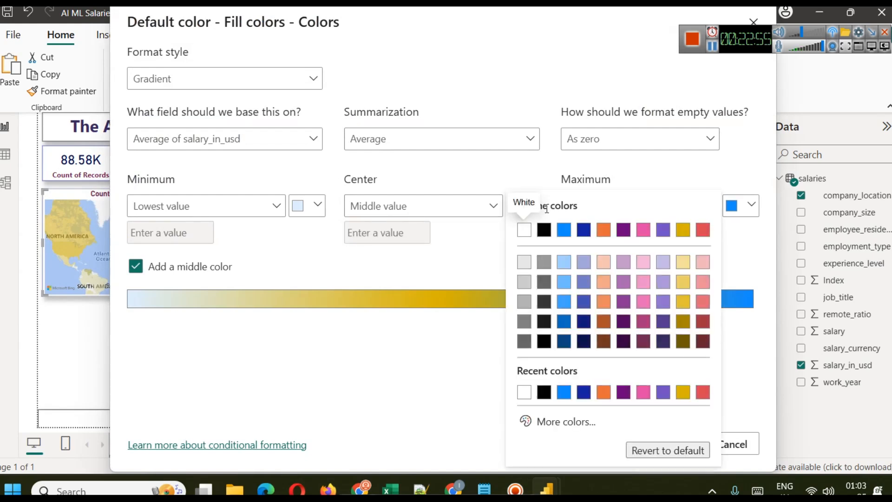
left_click(307, 270)
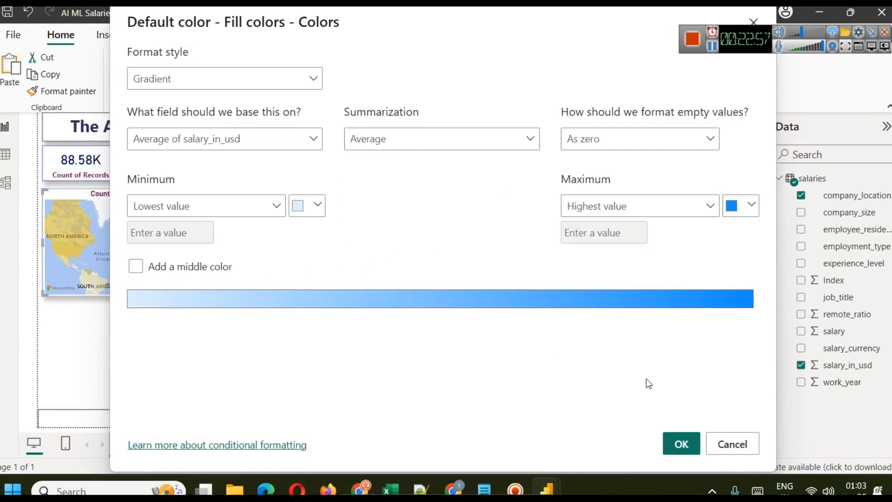
left_click(665, 446)
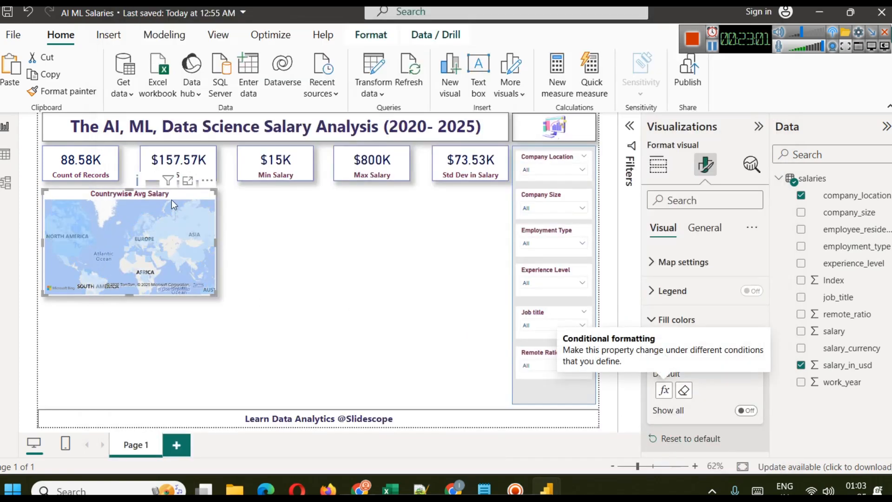
left_click(186, 180)
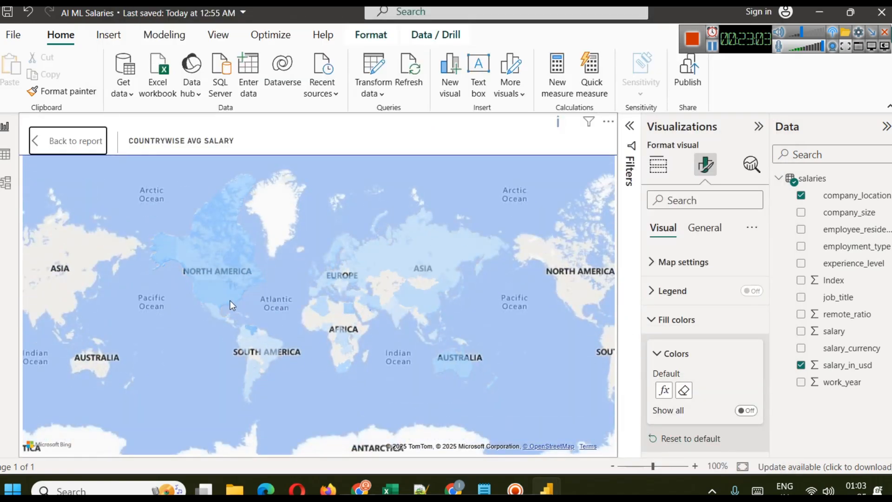
left_click(77, 142)
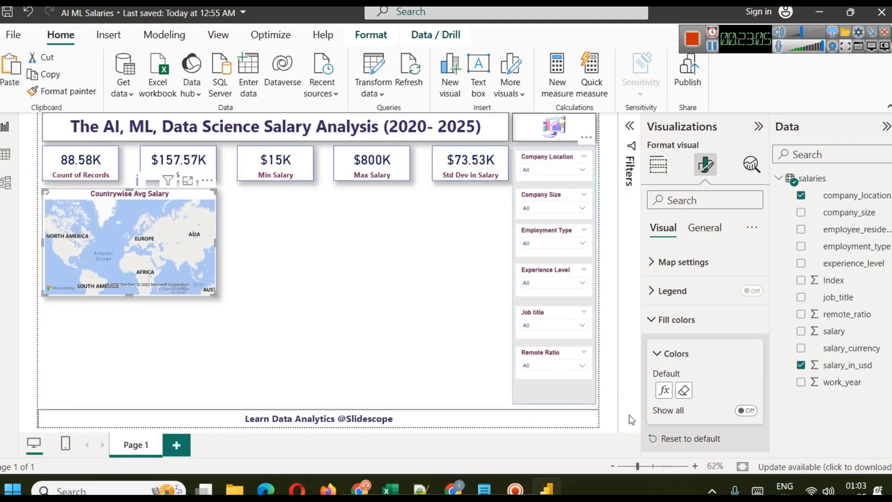
Step: Change the summarization of salary_in_usd in the map's fill color conditional formatting to Sum and apply it
left_click(663, 390)
left_click(241, 141)
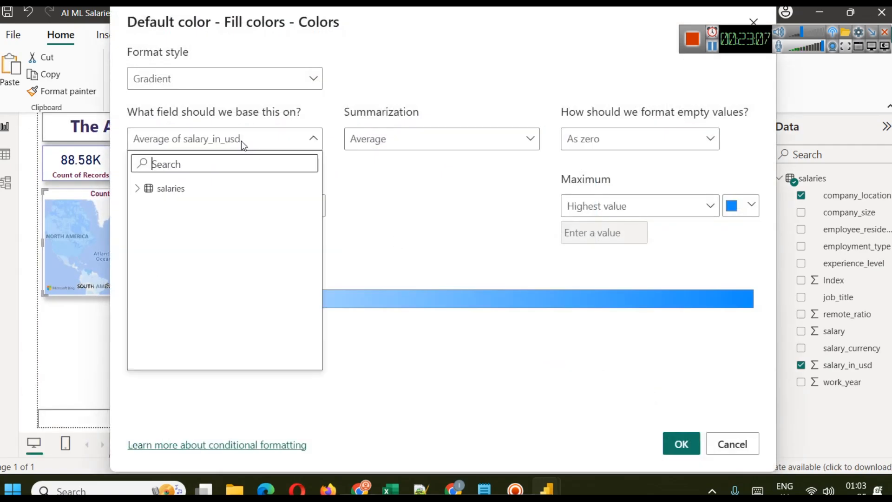
left_click(146, 192)
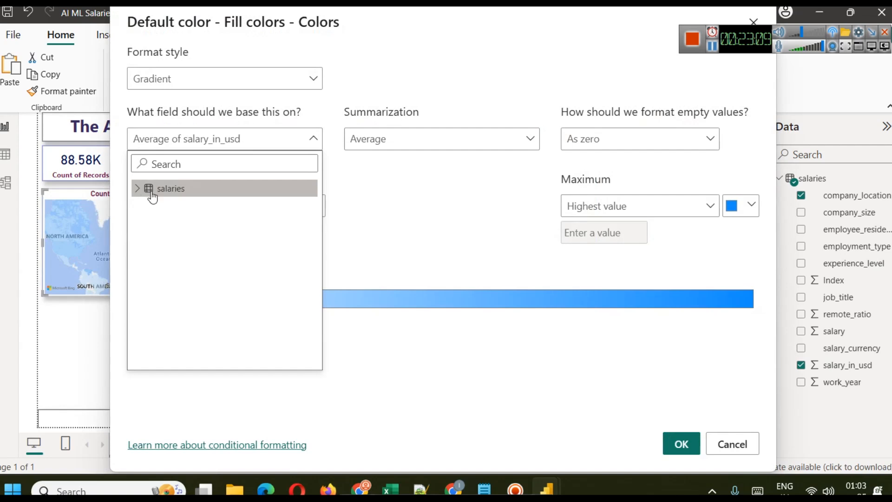
left_click(144, 191)
scroll(251, 270, "down", 2)
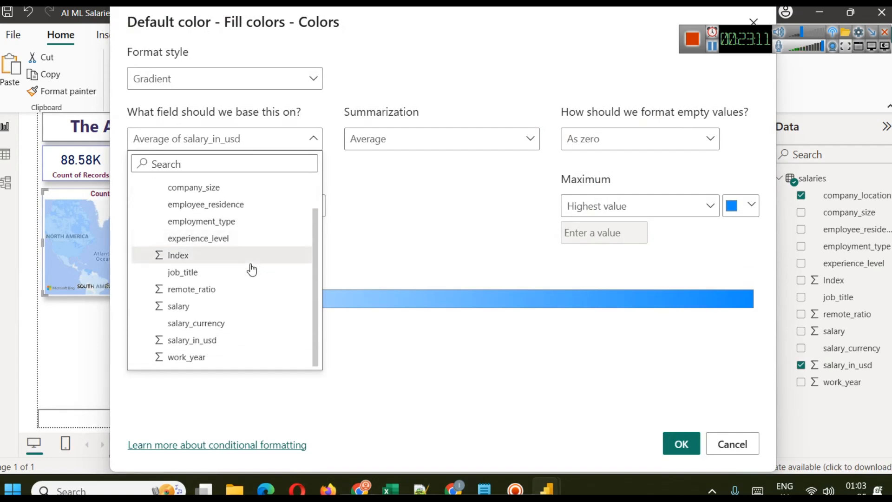
left_click(364, 140)
left_click(367, 139)
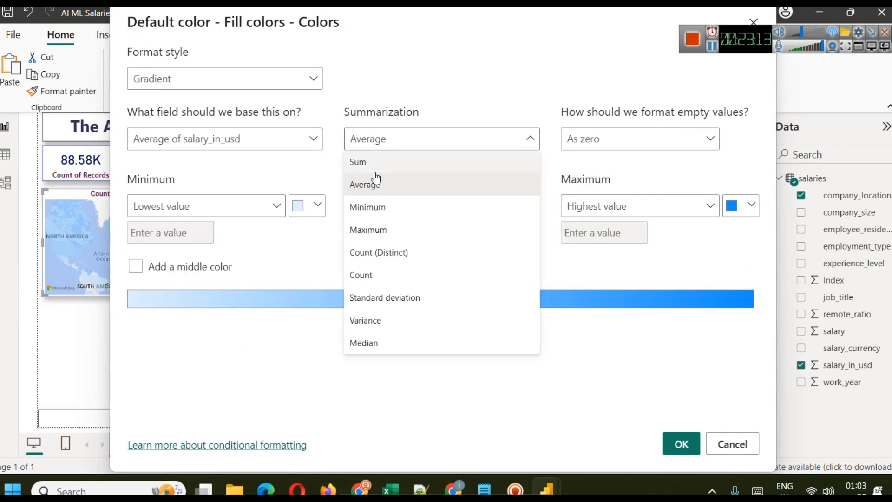
left_click(367, 161)
left_click(682, 443)
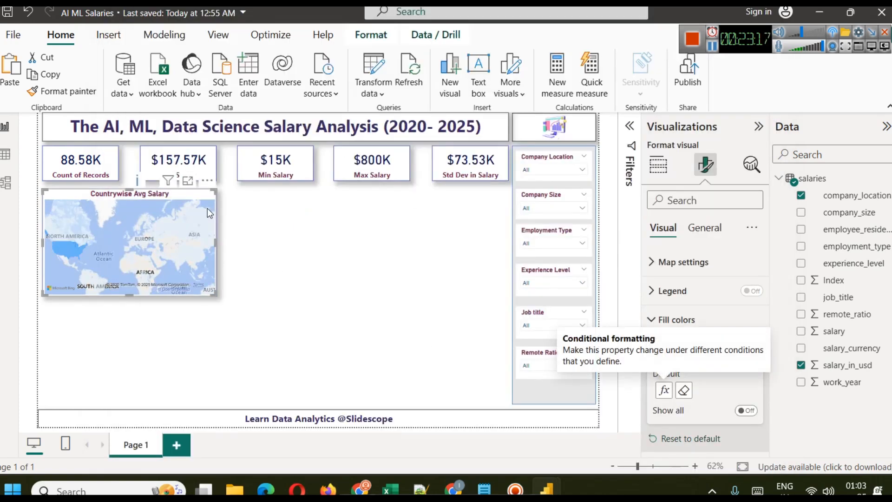
Step: View the Countrywise Avg Salary map in focus mode to examine the US salary details, and return to the report
left_click(188, 180)
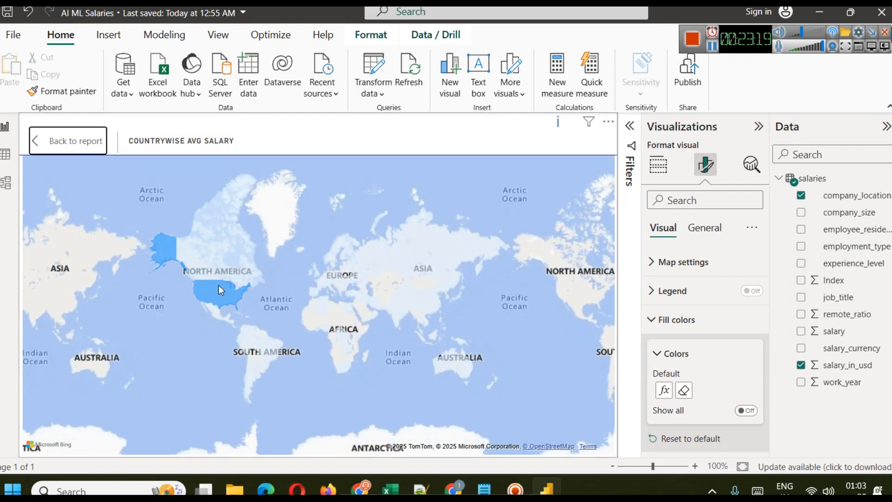
mouse_move(218, 285)
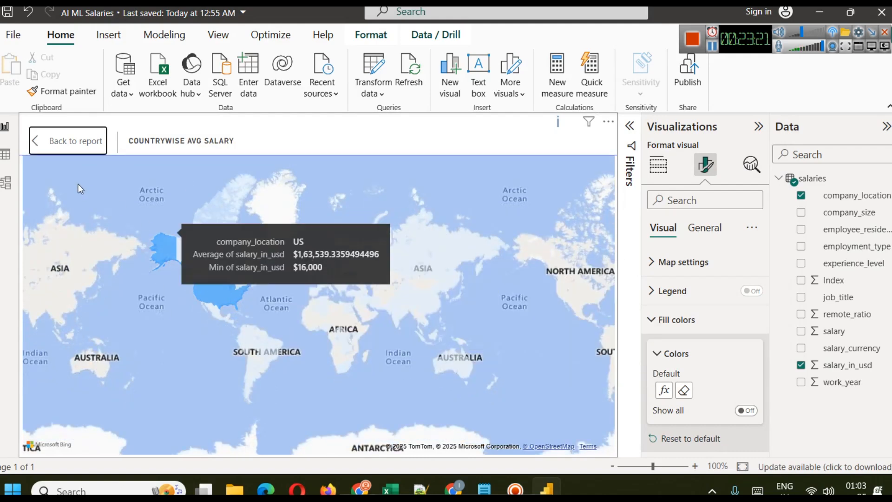
left_click(75, 141)
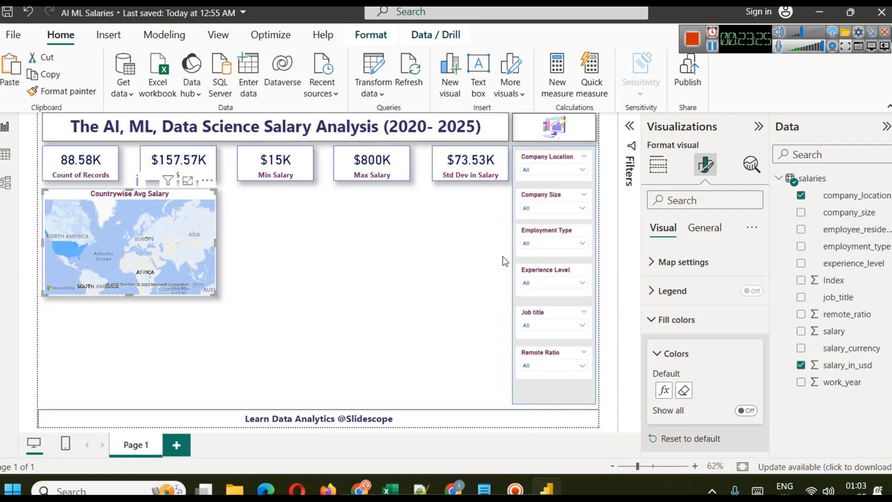
Step: Filter the report to the US in the Company Location slicer to examine the salary cards, and clear that selection
left_click(558, 169)
scroll(553, 219, "down", 5)
scroll(553, 220, "down", 5)
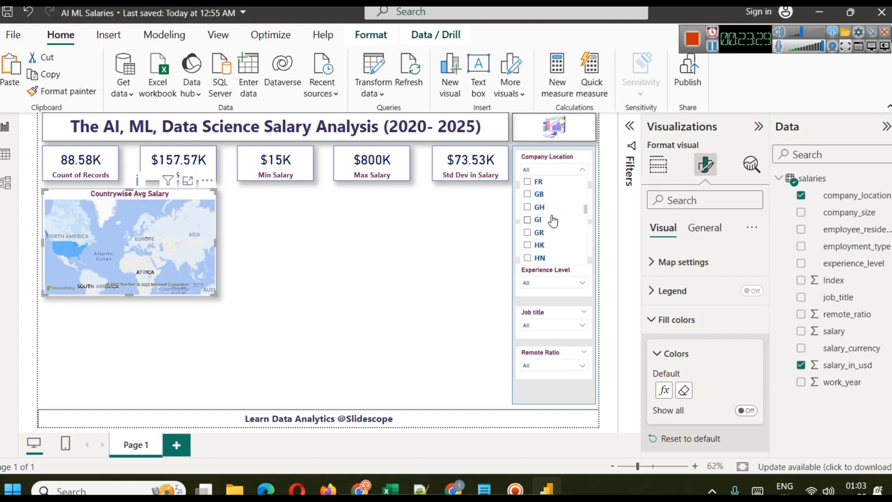
scroll(553, 220, "down", 5)
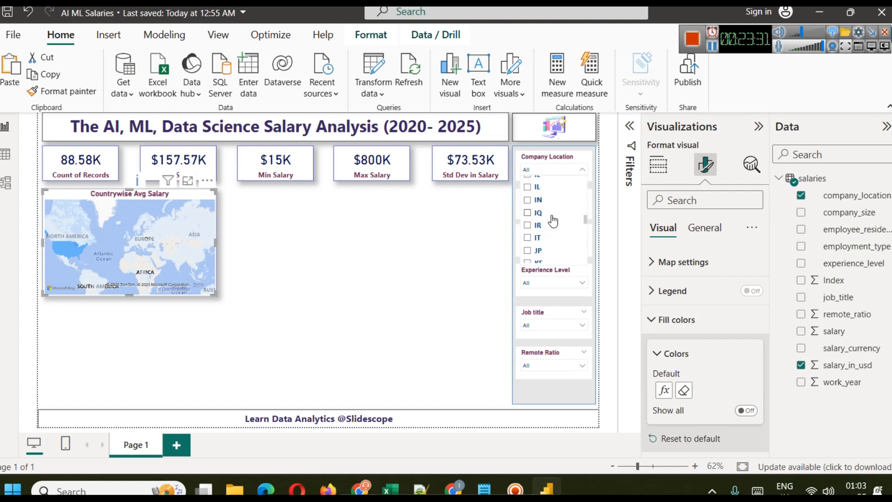
scroll(553, 221, "down", 5)
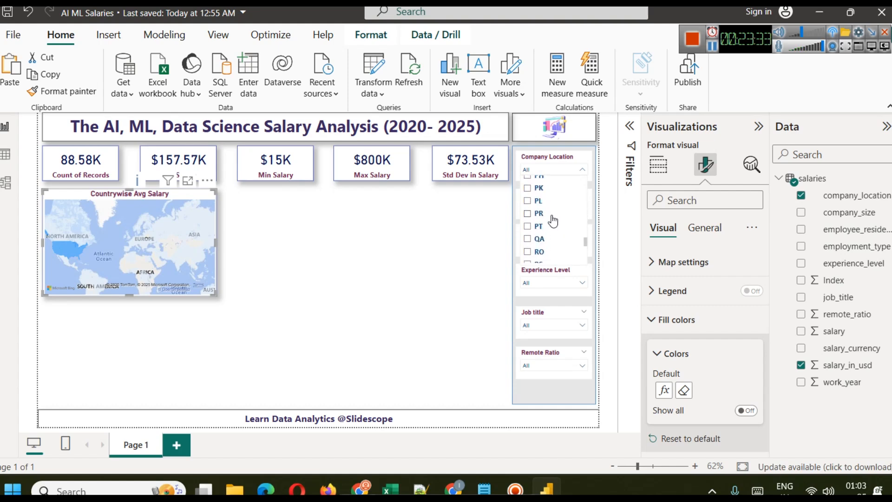
scroll(552, 220, "down", 4)
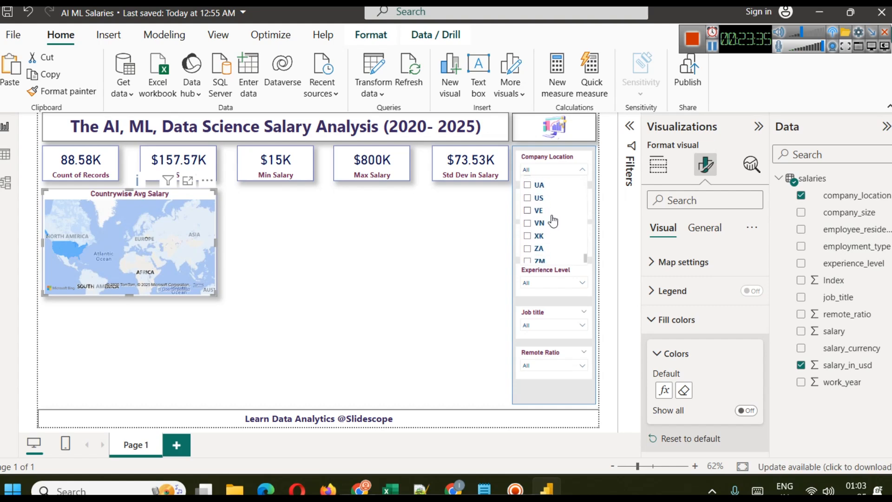
left_click(528, 198)
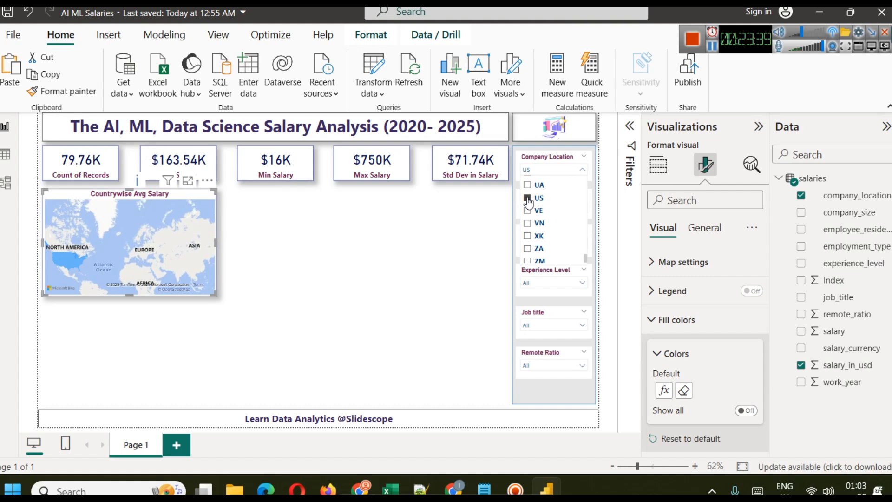
left_click(528, 198)
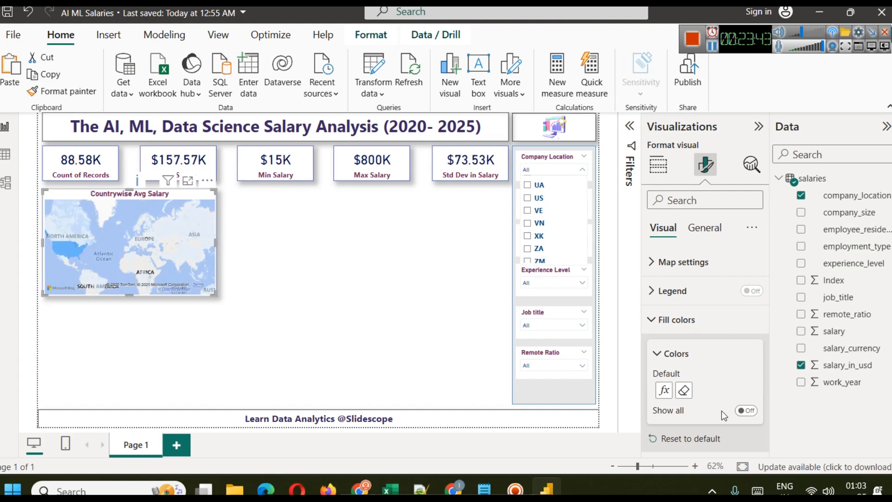
Step: Set the summarization of the map's fill gradient to Average, apply the conditional formatting, and deselect the map
left_click(665, 392)
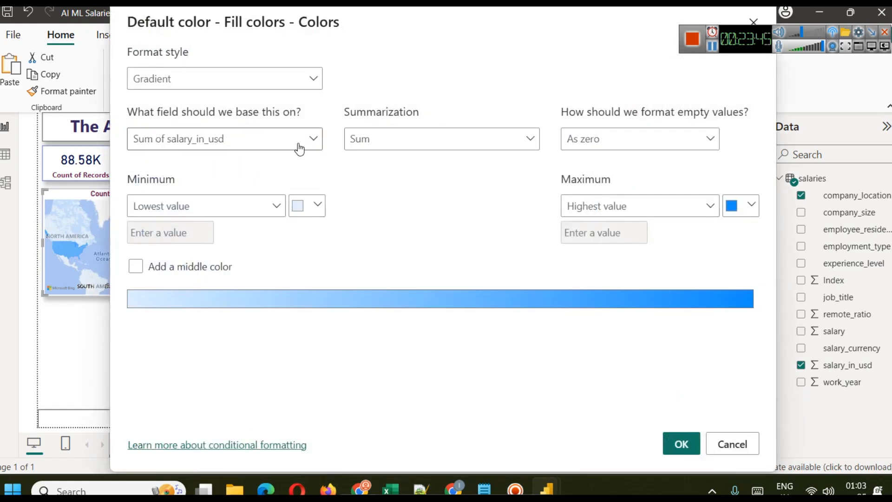
left_click(416, 139)
left_click(397, 183)
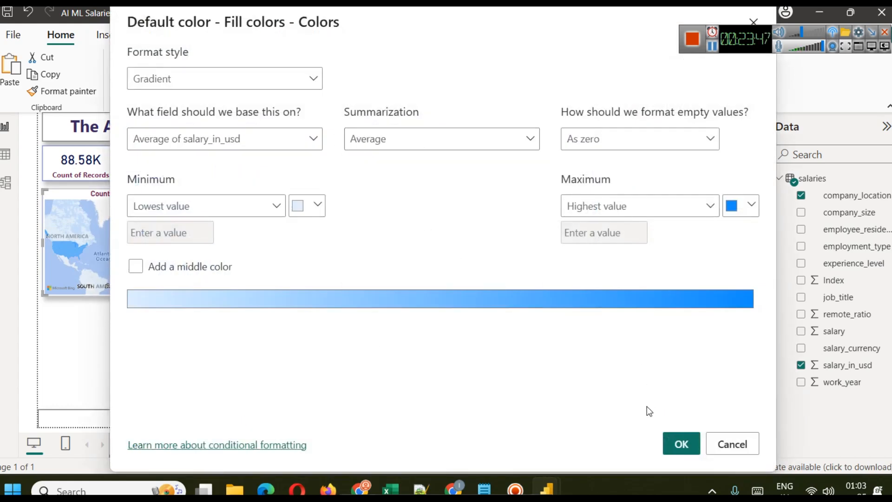
left_click(681, 444)
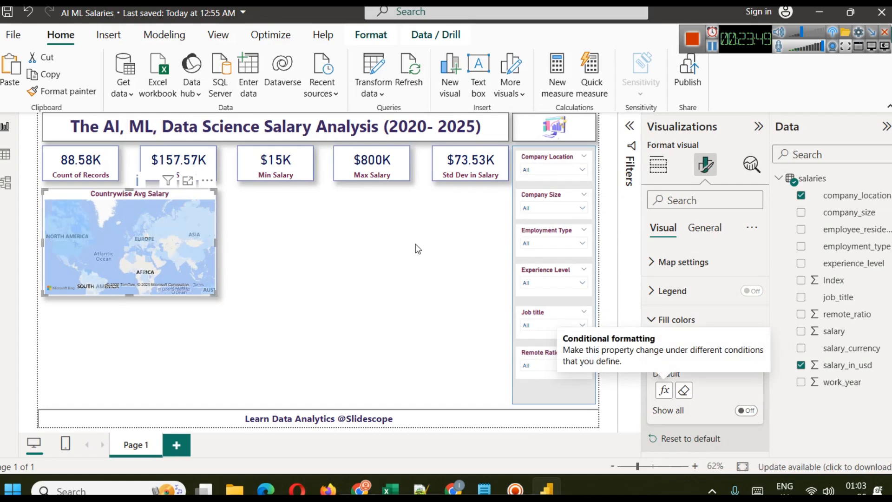
left_click(355, 273)
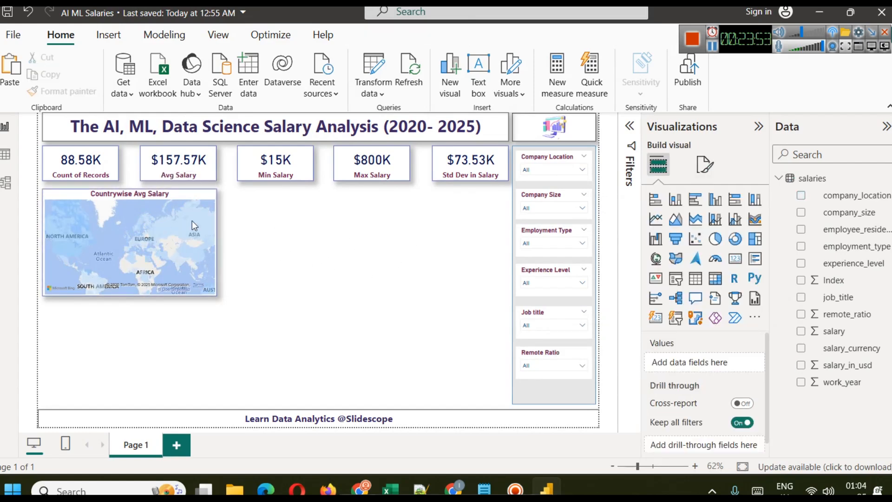
Step: Set the maximum color of the map's fill gradient to the darkest navy blue theme shade, apply it, and deselect the map
left_click(712, 49)
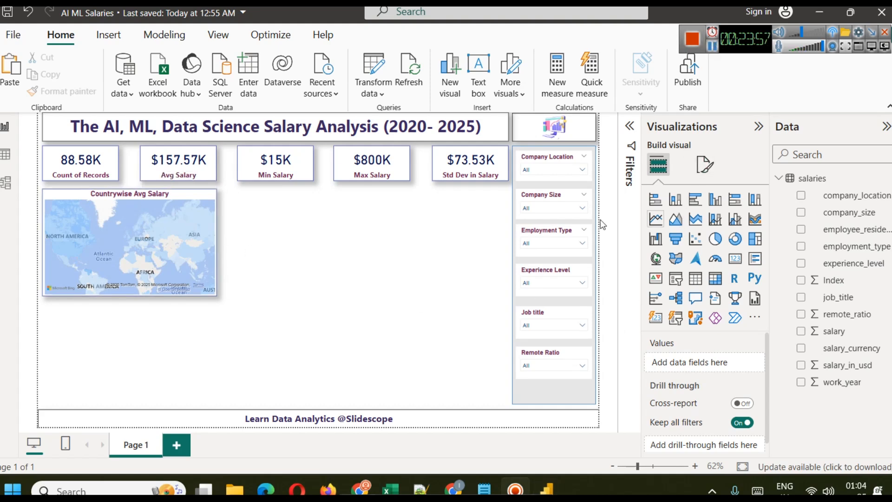
left_click(189, 197)
scroll(688, 348, "down", 5)
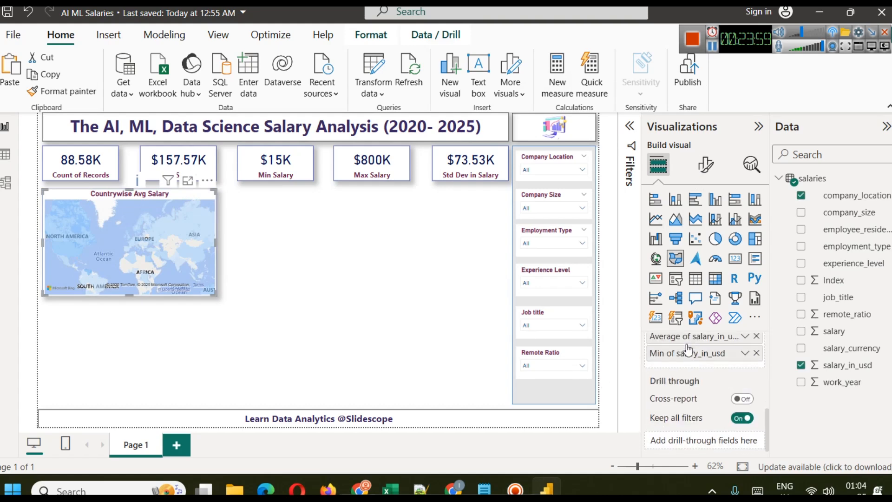
scroll(688, 348, "up", 3)
left_click(706, 164)
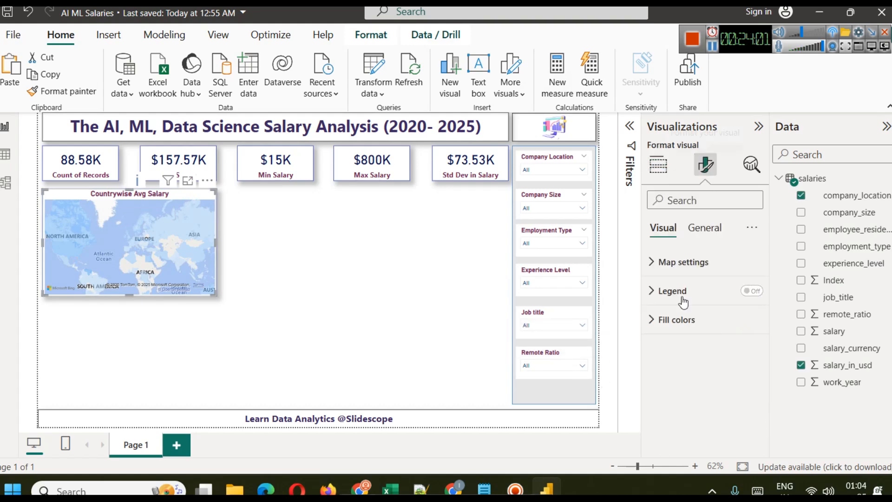
left_click(665, 319)
left_click(665, 394)
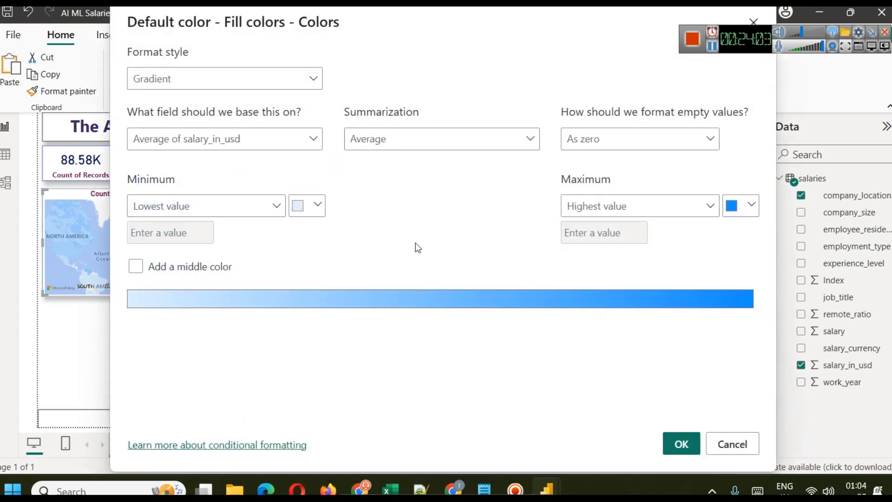
left_click(751, 212)
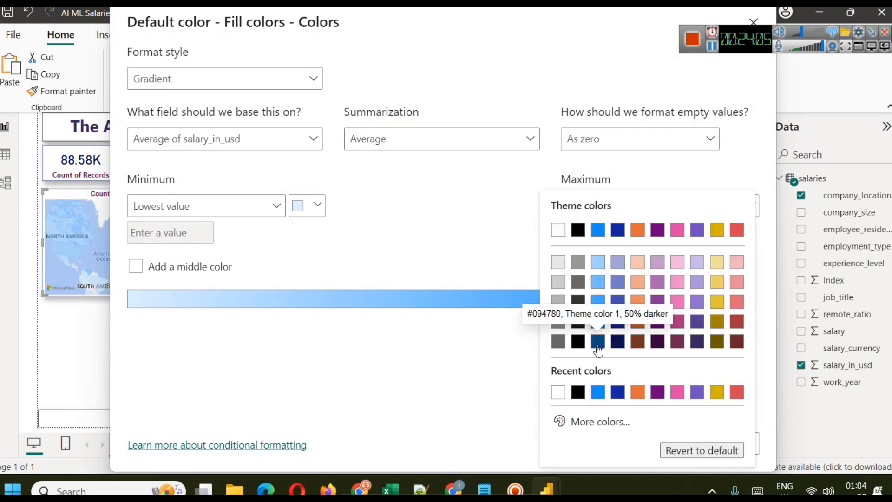
left_click(617, 343)
left_click(680, 442)
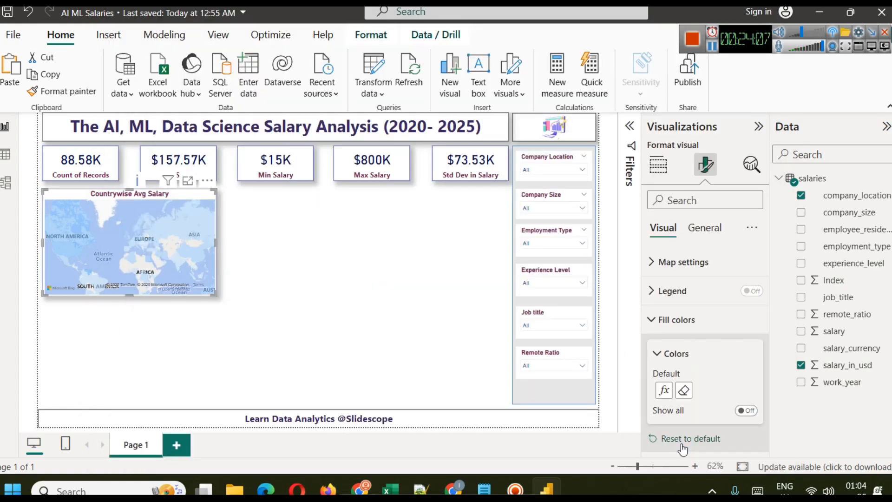
left_click(292, 263)
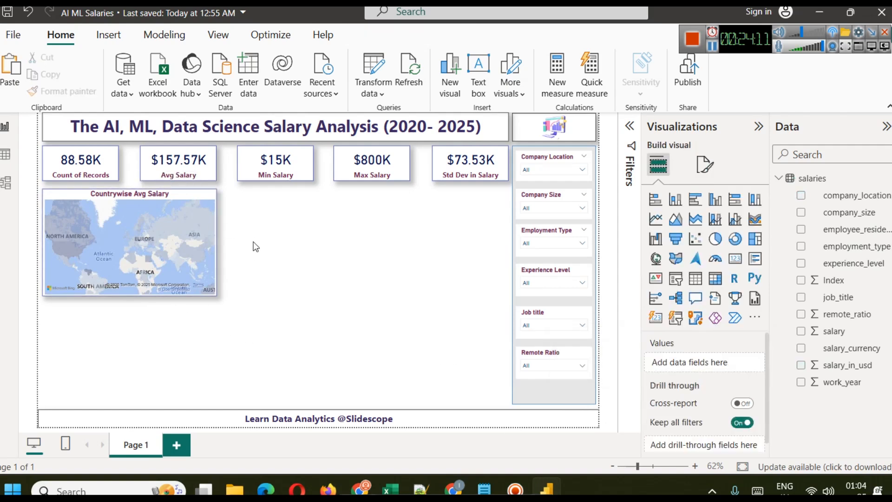
left_click(549, 194)
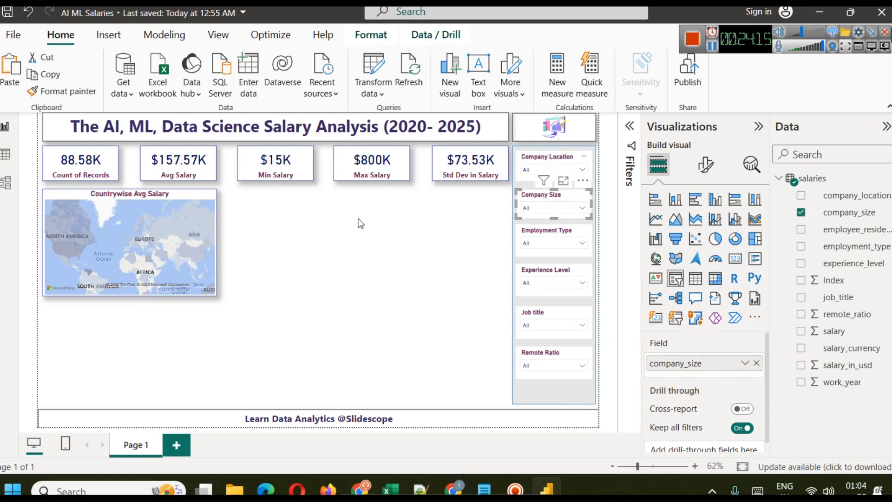
left_click(673, 207)
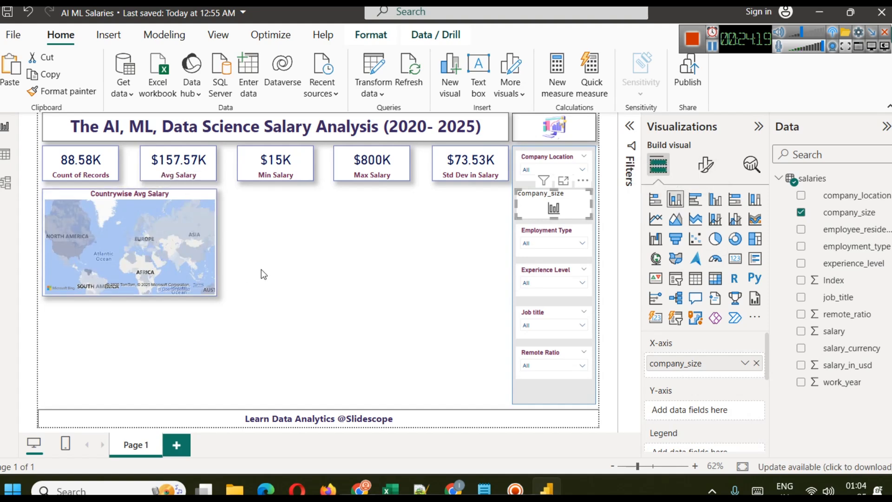
key("ctrl+z")
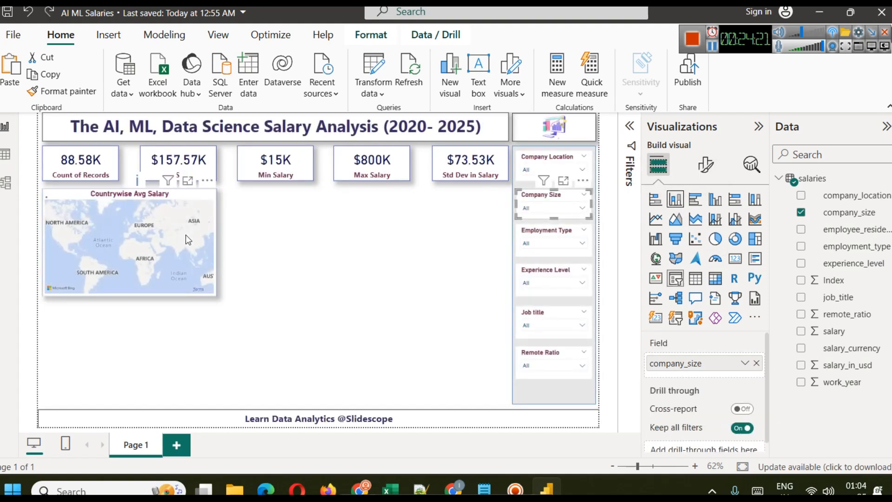
Step: Duplicate the Countrywise Avg Salary map, place the copy beside the original, and convert it to a stacked column chart
left_click(177, 198)
key("ctrl+c")
key("ctrl+v")
left_click_drag(177, 198, 366, 193)
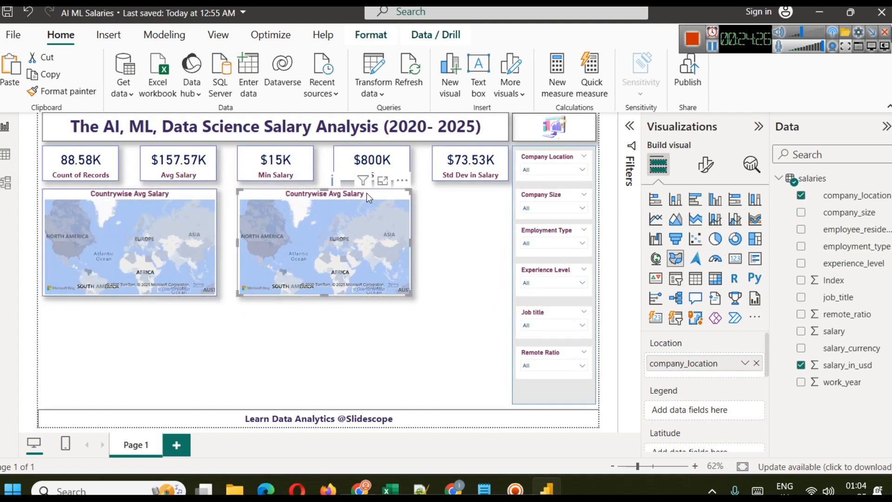
left_click(682, 201)
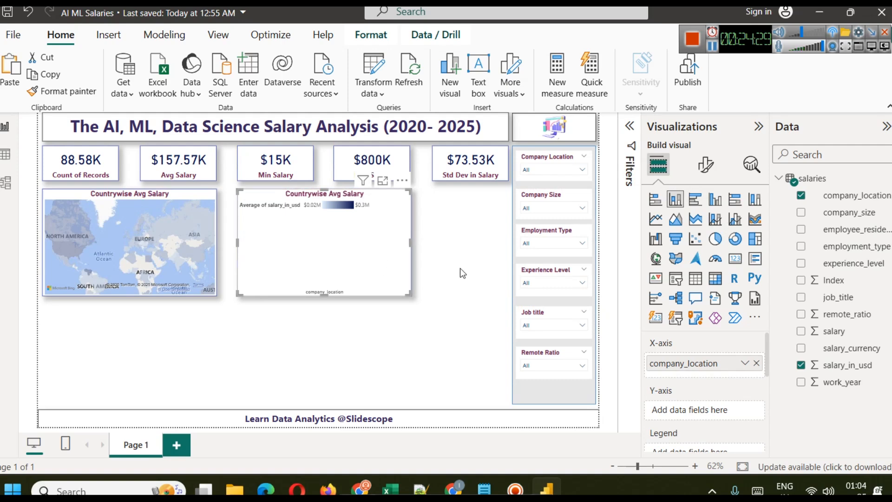
Step: Remove company_location from the new column chart's X-axis and the average of salary_in_usd from its tooltips
left_click(758, 363)
scroll(725, 408, "down", 5)
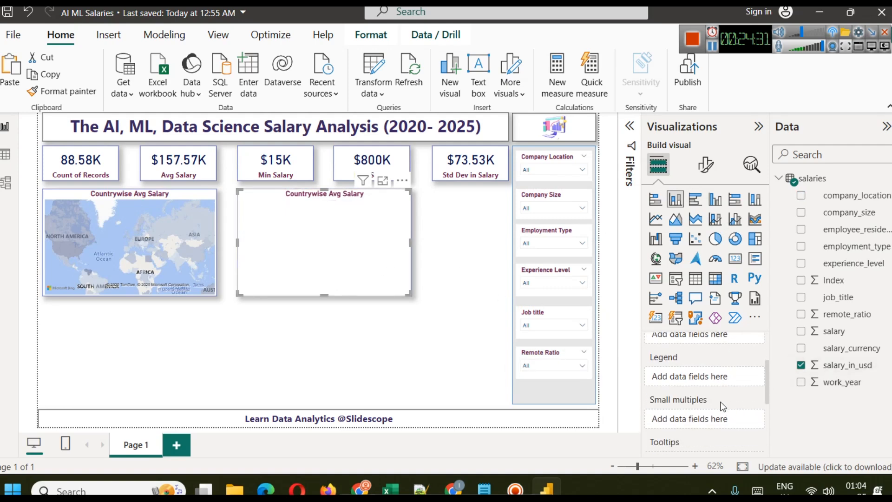
left_click(756, 409)
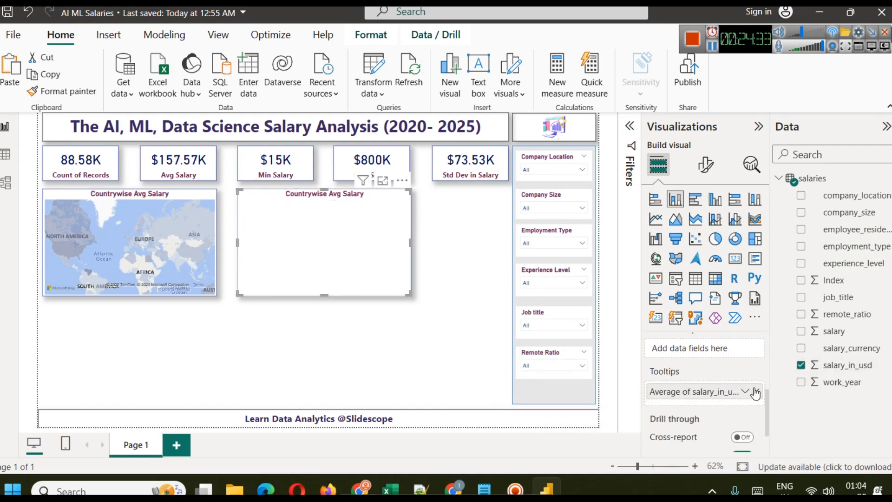
left_click(756, 392)
scroll(716, 393, "up", 5)
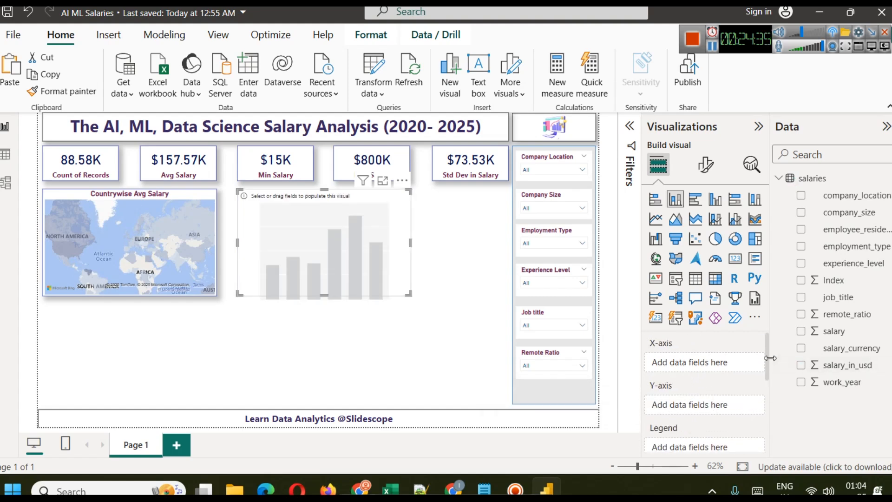
Step: Plot company_size on the column chart's X-axis against the average of salary_in_usd on its Y-axis
left_click_drag(850, 222, 697, 365)
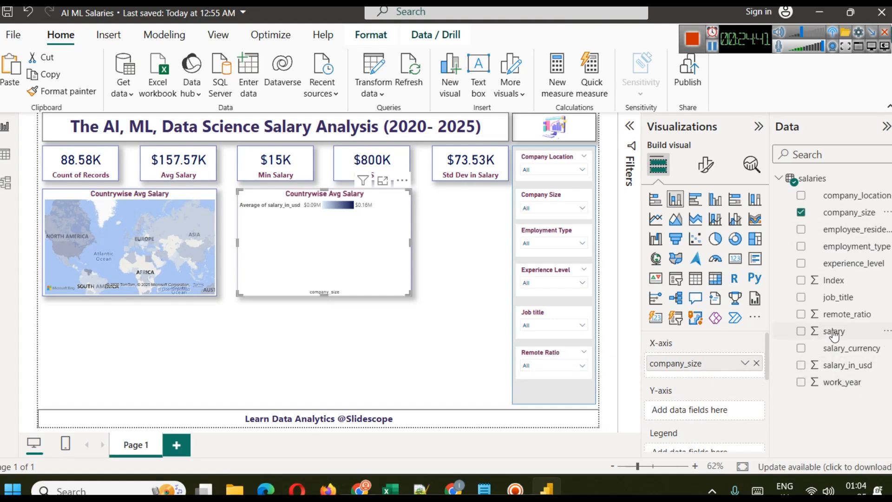
left_click_drag(838, 372, 697, 411)
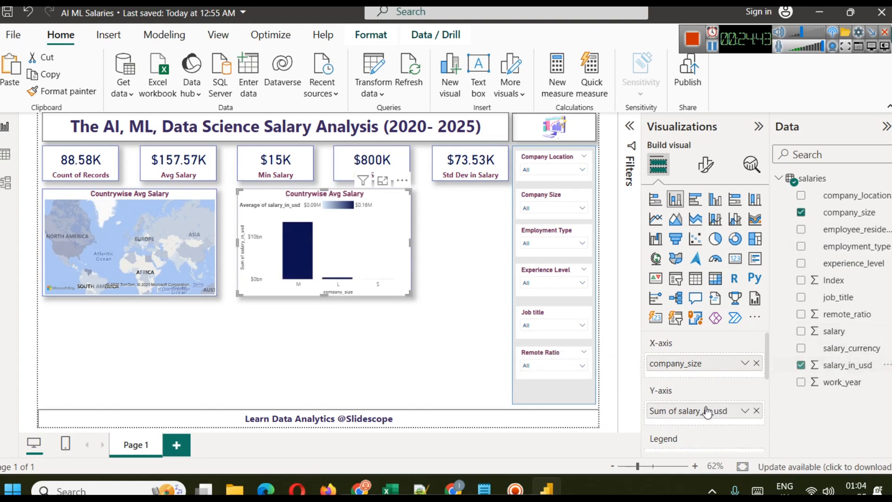
left_click(743, 411)
left_click(786, 255)
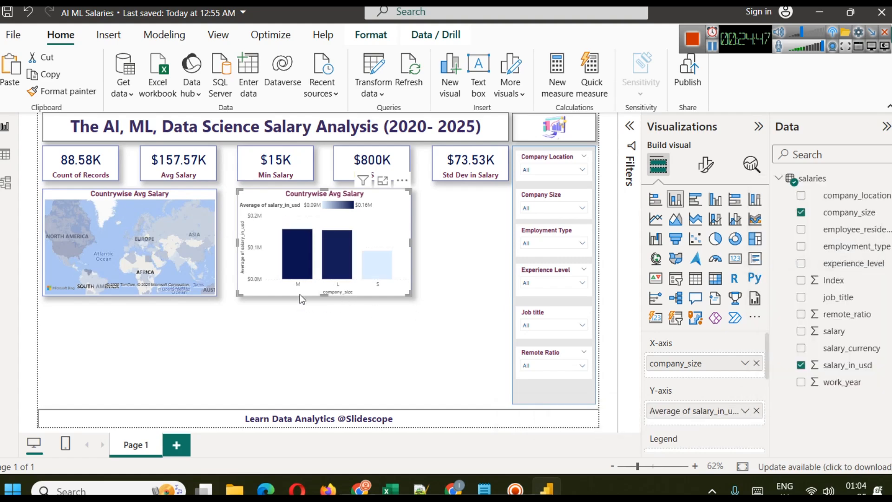
mouse_move(298, 271)
mouse_move(339, 258)
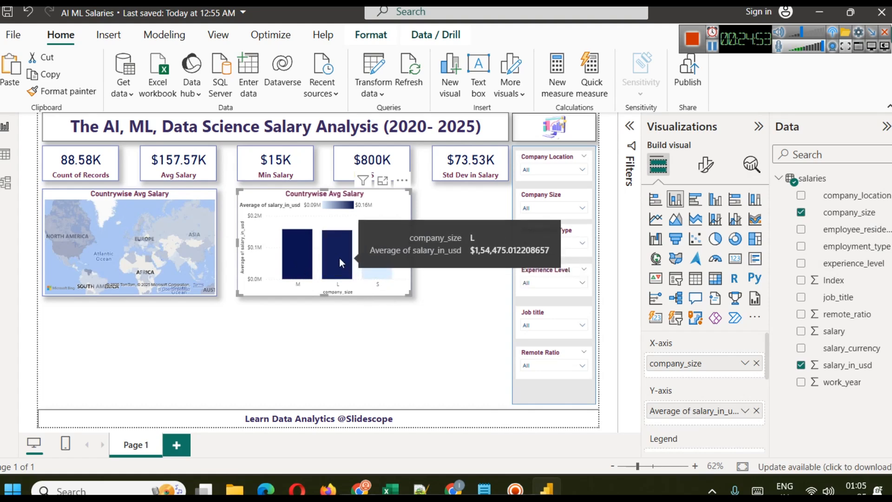
mouse_move(379, 272)
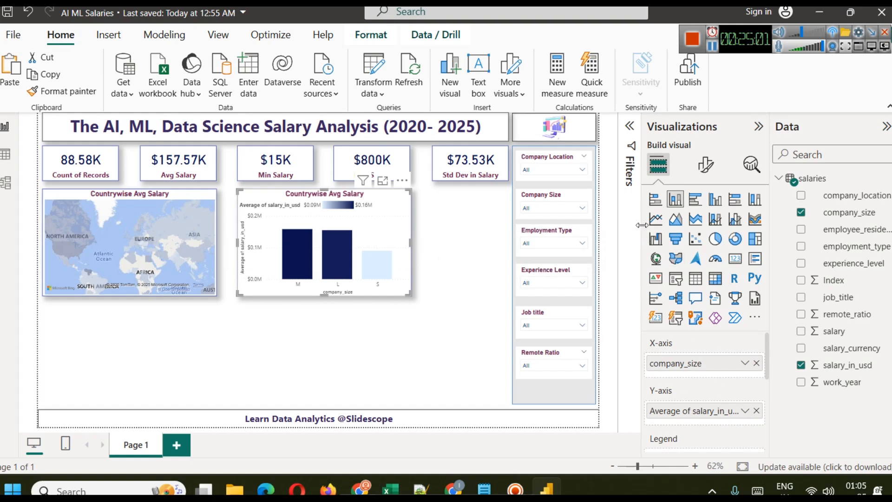
Step: Change the column chart's title to "Company-size wise Avg Salary" and deselect the chart
left_click(706, 164)
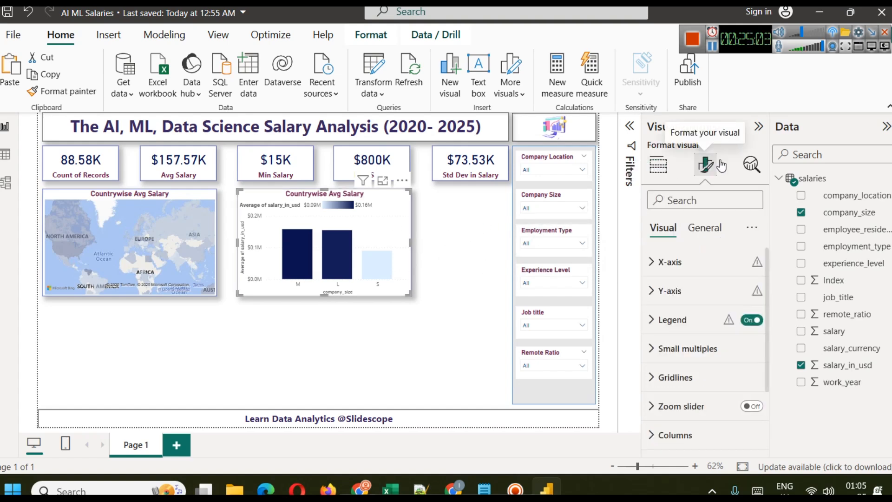
left_click(720, 230)
left_click(666, 291)
double_click(672, 361)
type("Company")
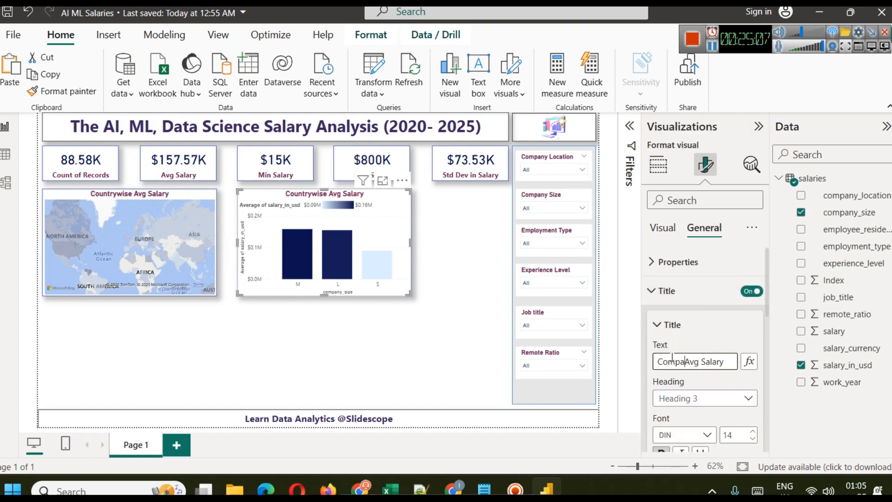
type("-size w")
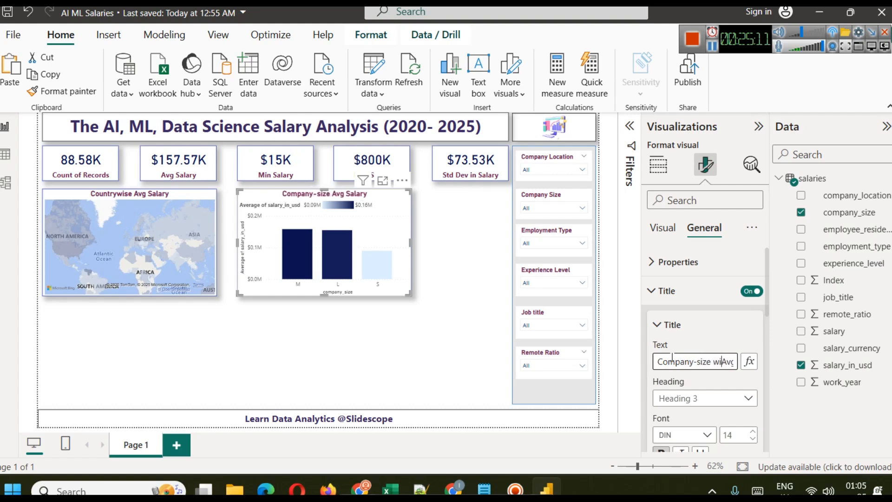
key("BackSpace")
type("wise")
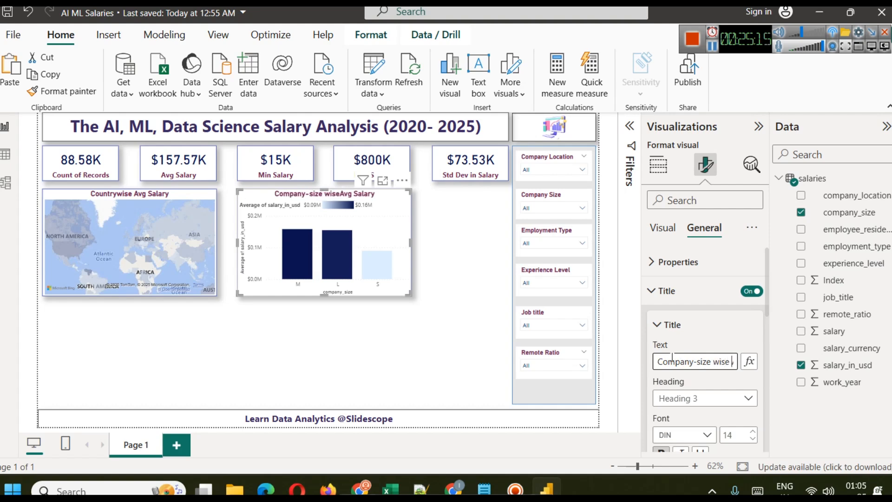
left_click(383, 327)
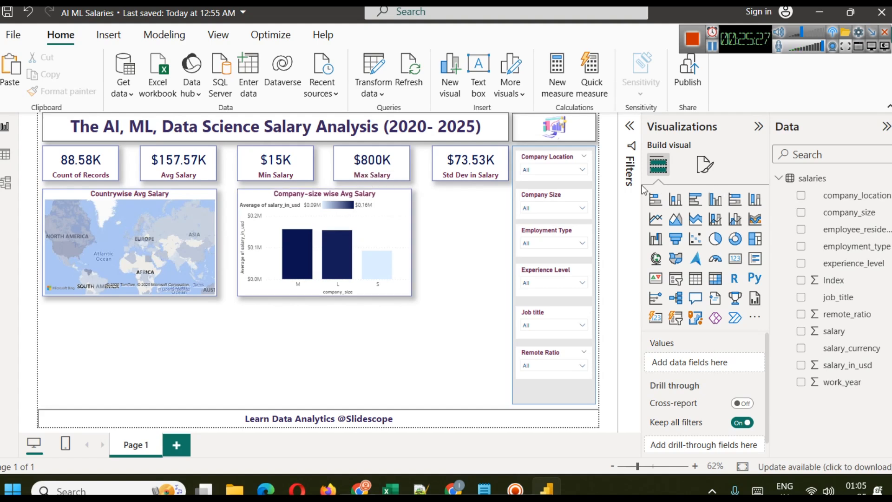
Step: Turn on data labels for the Company-size wise Avg Salary chart and deselect it
left_click(395, 196)
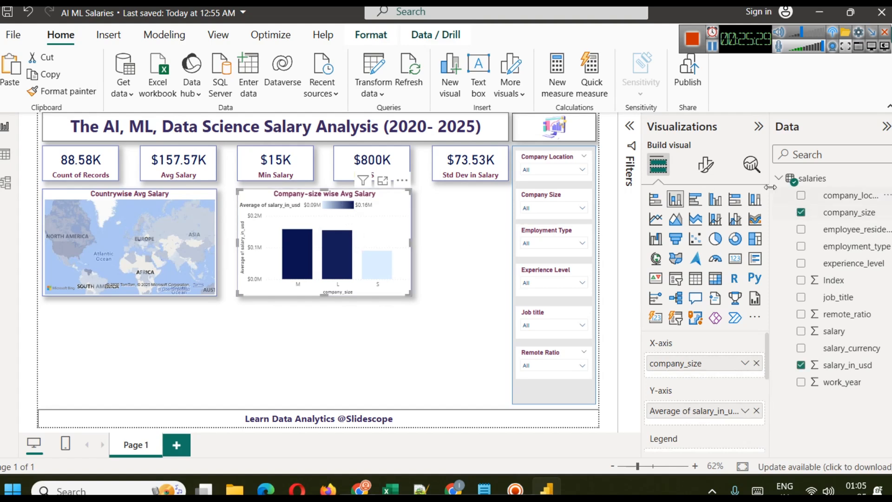
left_click(705, 165)
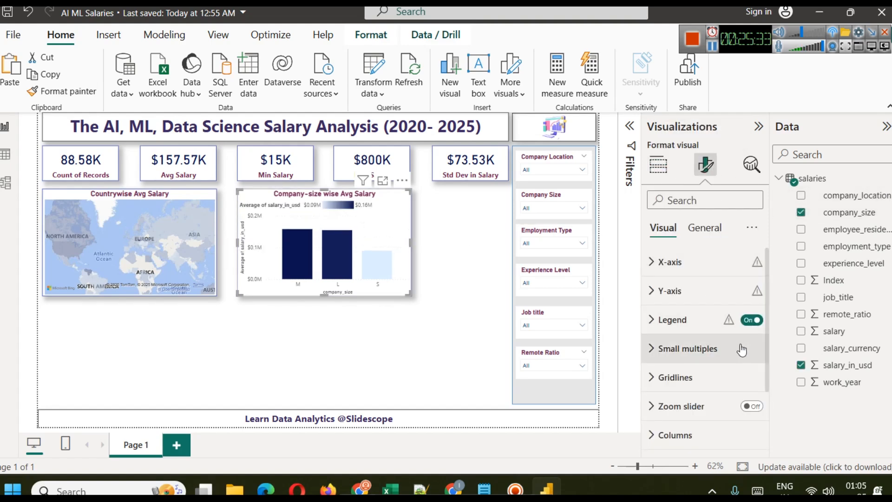
scroll(741, 349, "down", 2)
scroll(742, 350, "down", 1)
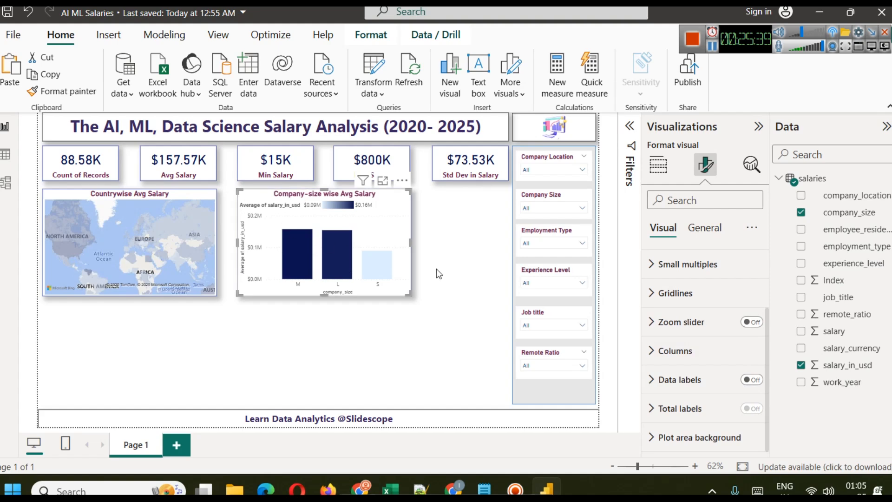
mouse_move(301, 242)
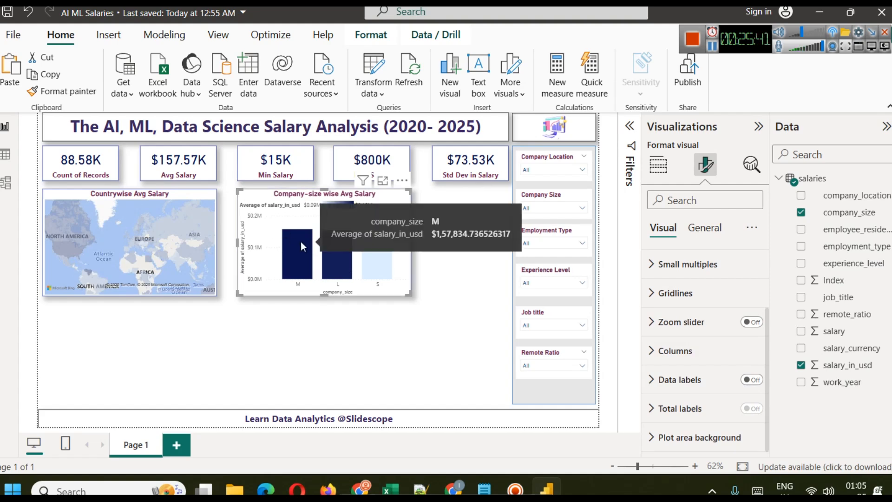
left_click(750, 380)
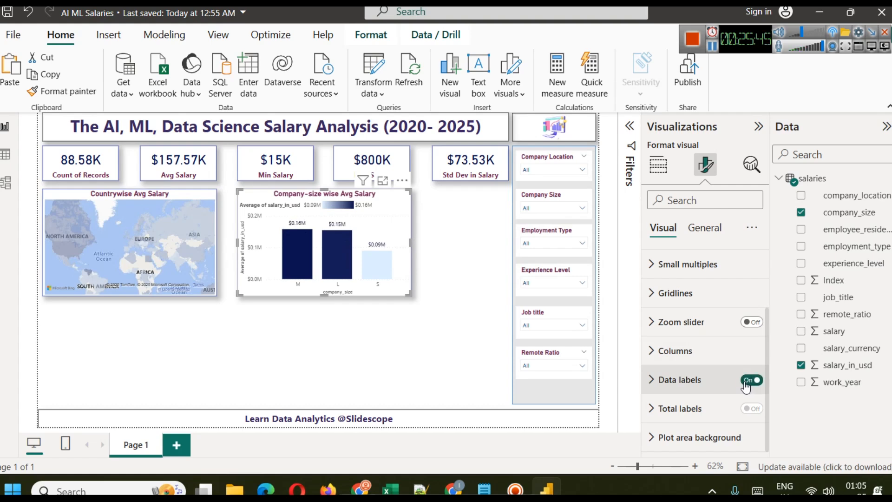
left_click(381, 319)
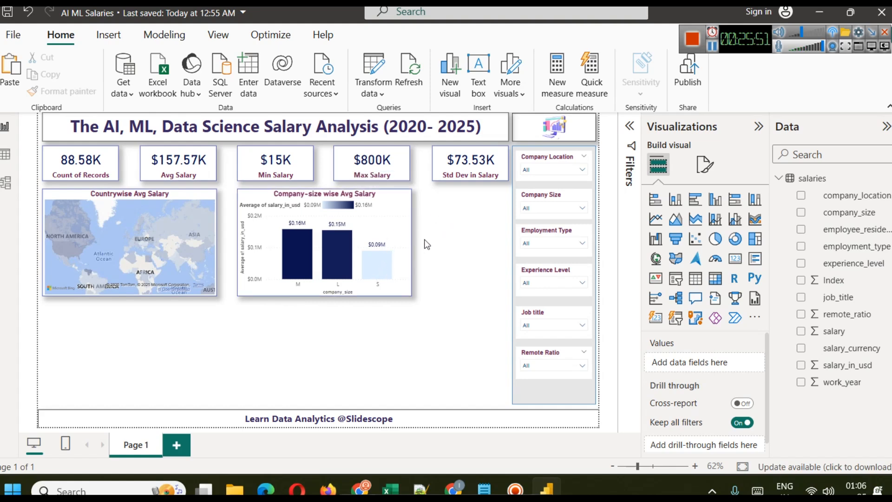
Step: Narrow the Countrywise Avg Salary map, move the company size chart close beside it, and narrow that chart to a similar width
left_click(207, 225)
left_click(208, 227)
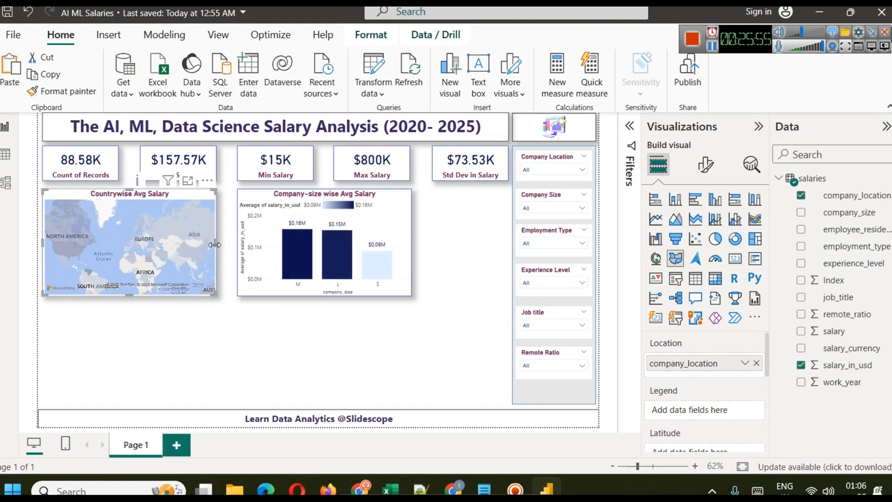
left_click_drag(213, 243, 197, 238)
left_click_drag(268, 232, 228, 228)
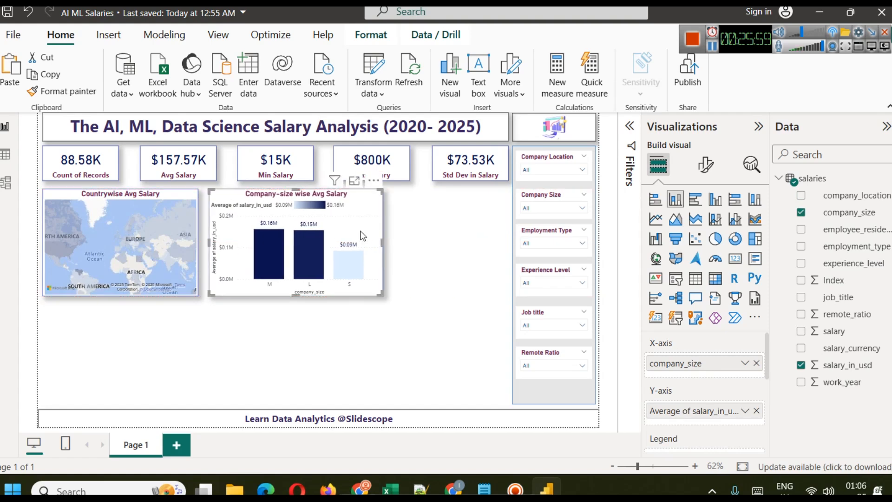
left_click_drag(382, 238, 364, 240)
left_click(411, 254)
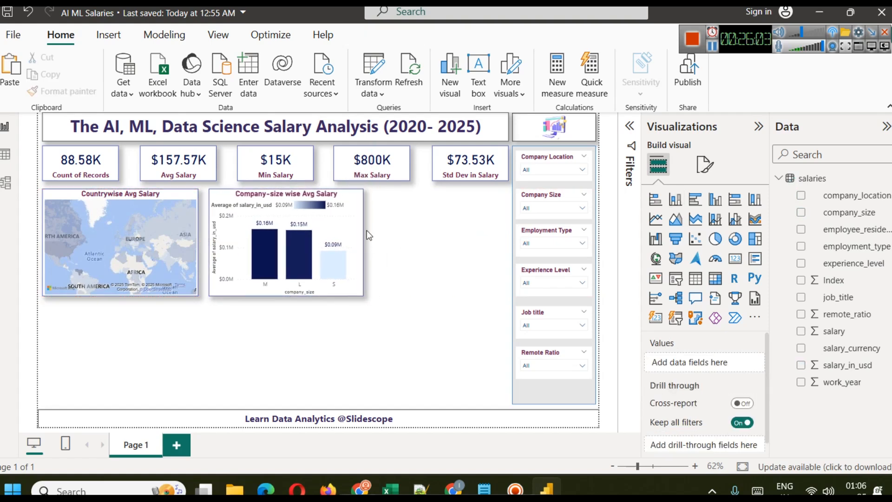
Step: Duplicate the Company-size wise Avg Salary chart to fill the space beside the slicers, and shift the original slightly toward the map
left_click(353, 208)
key("ctrl+c")
key("ctrl+v")
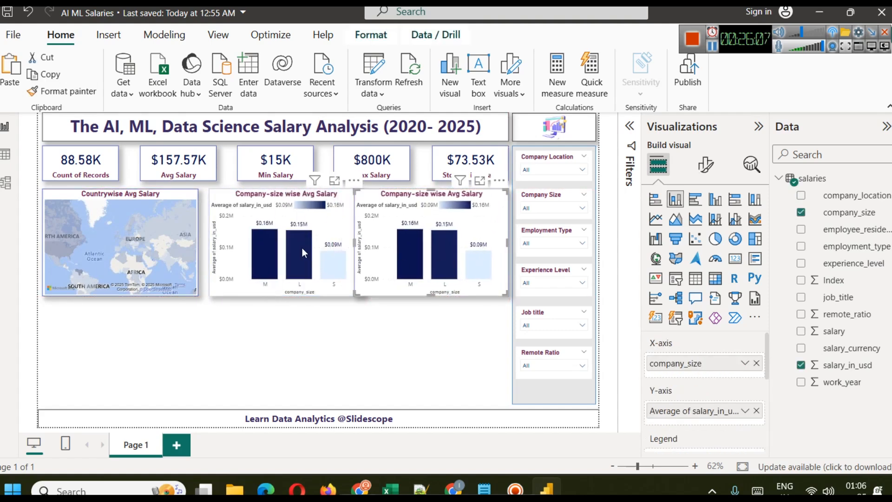
left_click_drag(337, 197, 335, 196)
left_click(407, 218)
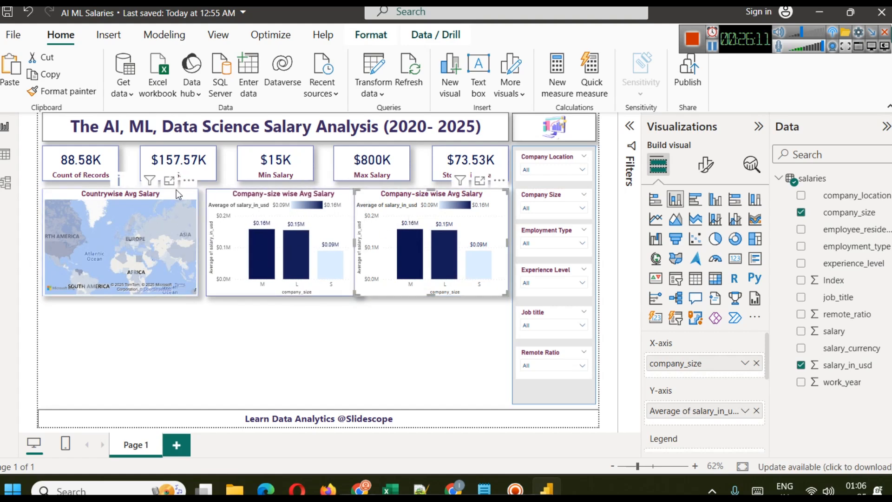
Step: Narrow both company size charts slightly so that they no longer overlap and a small gap separates them
left_click(275, 202)
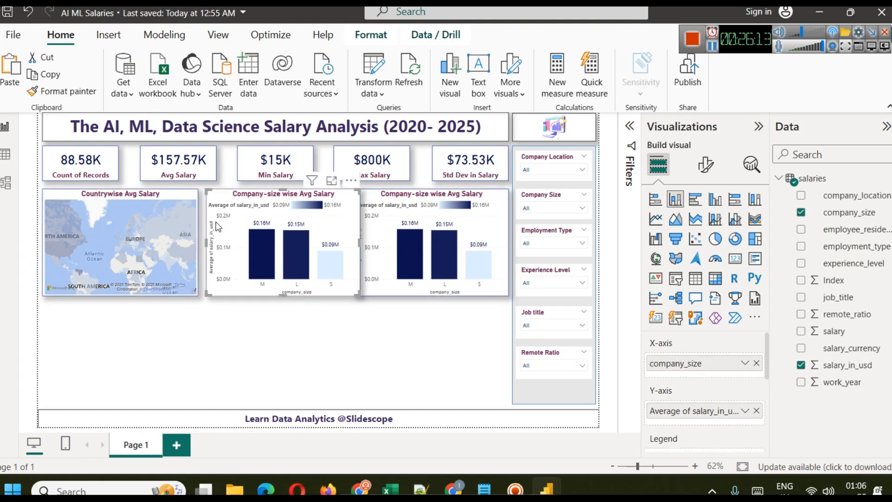
left_click_drag(356, 246, 351, 243)
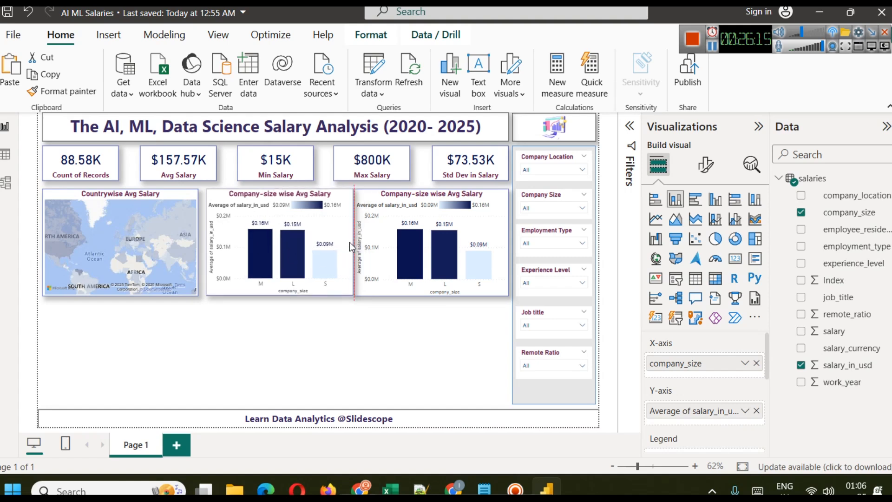
left_click(362, 236)
left_click_drag(360, 246, 362, 242)
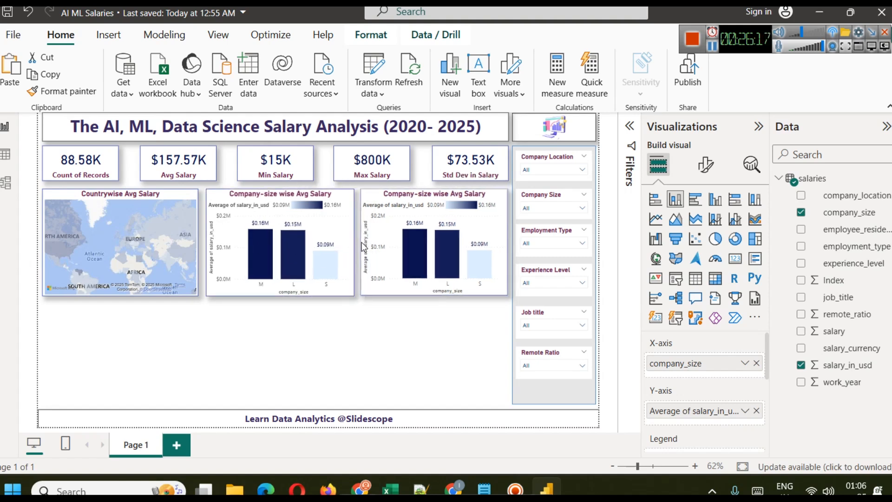
left_click(368, 302)
Step: Set the width of the Countrywise Avg Salary map to 350
left_click(275, 195)
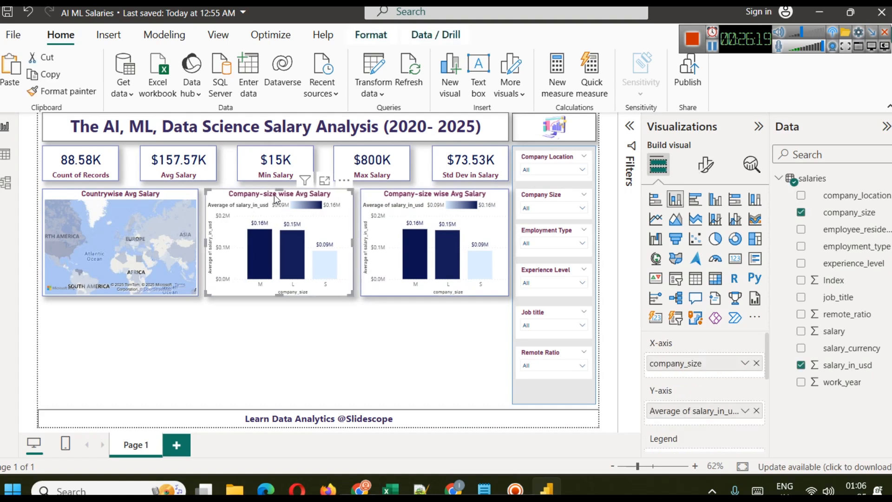
left_click(372, 205)
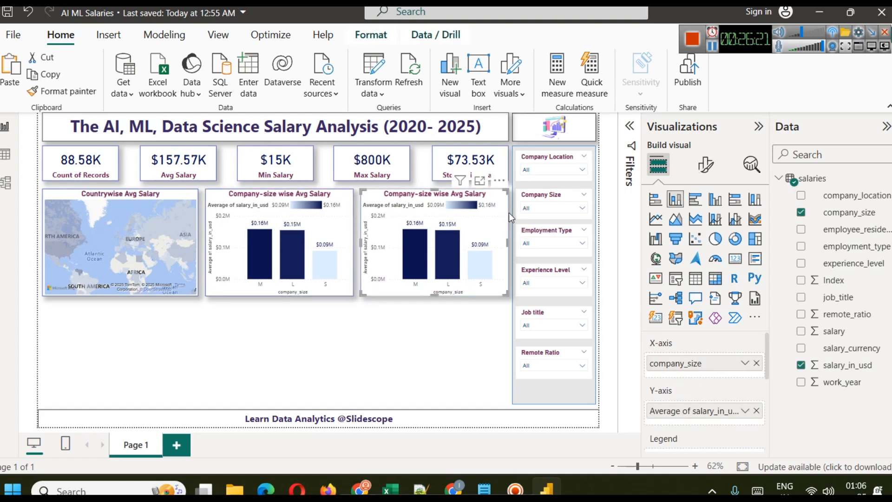
left_click(140, 195)
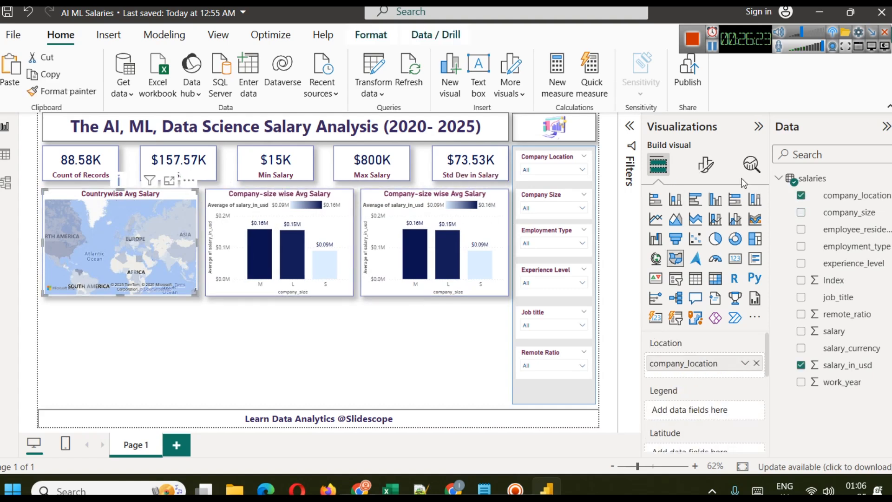
left_click(706, 166)
left_click(703, 228)
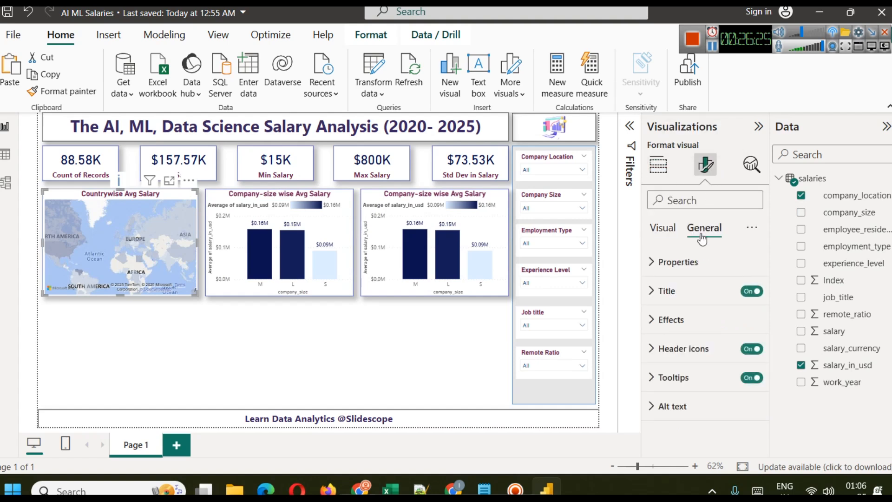
left_click(687, 262)
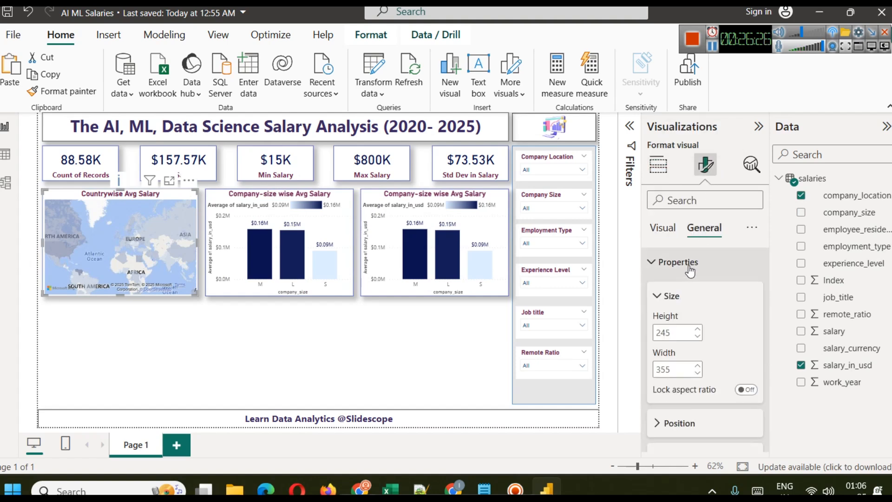
left_click(697, 373)
left_click(697, 373)
left_click(697, 373)
left_click(698, 373)
left_click(698, 374)
Step: Set the width of the middle Company-size wise Avg Salary chart to 350 and move it closer to the map
left_click(316, 233)
double_click(672, 368)
type("350")
key("Return")
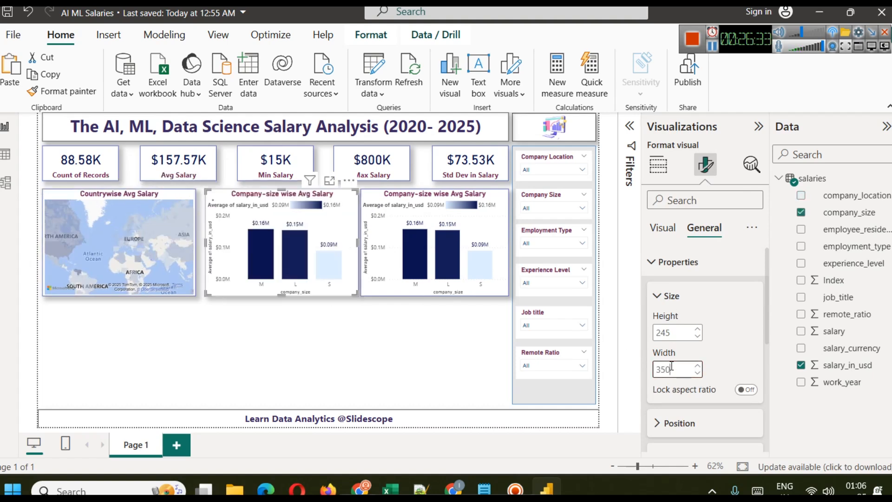
left_click(346, 361)
left_click_drag(326, 204, 322, 203)
Step: Set the width of the duplicate company size chart beside the slicers to 350
left_click(424, 203)
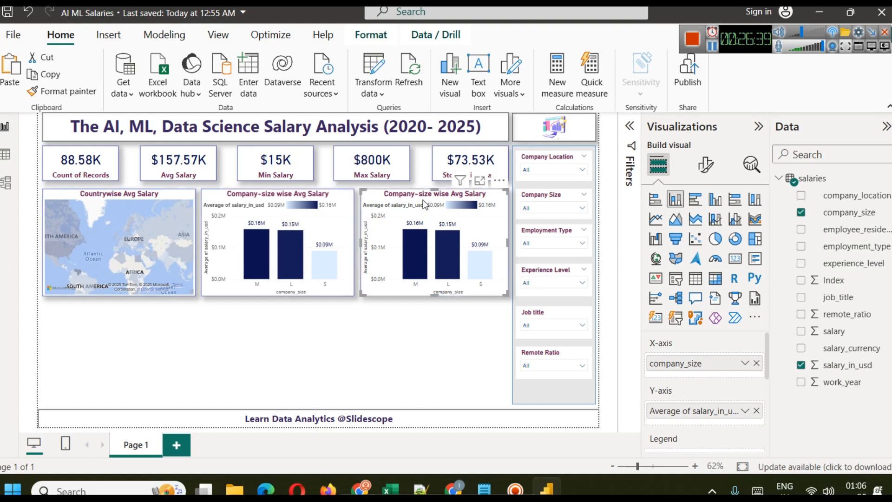
left_click(706, 164)
left_click(705, 228)
left_click(706, 265)
double_click(679, 367)
type("350")
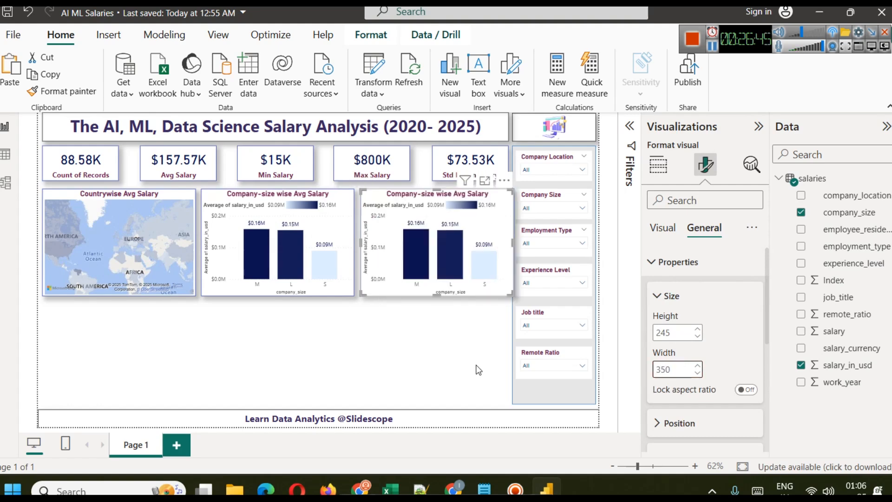
left_click(479, 370)
Step: Shift both company size charts slightly toward the map, leaving small even gaps and keeping the duplicate clear of the slicers
left_click(396, 199)
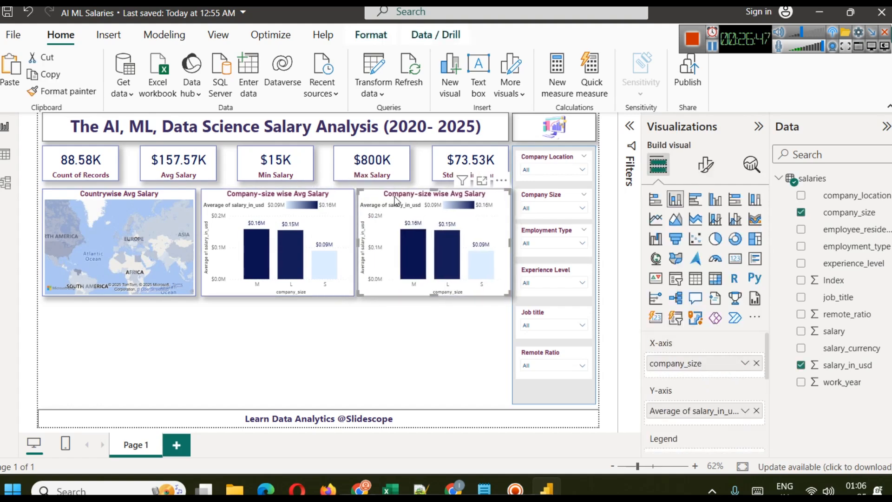
left_click(388, 313)
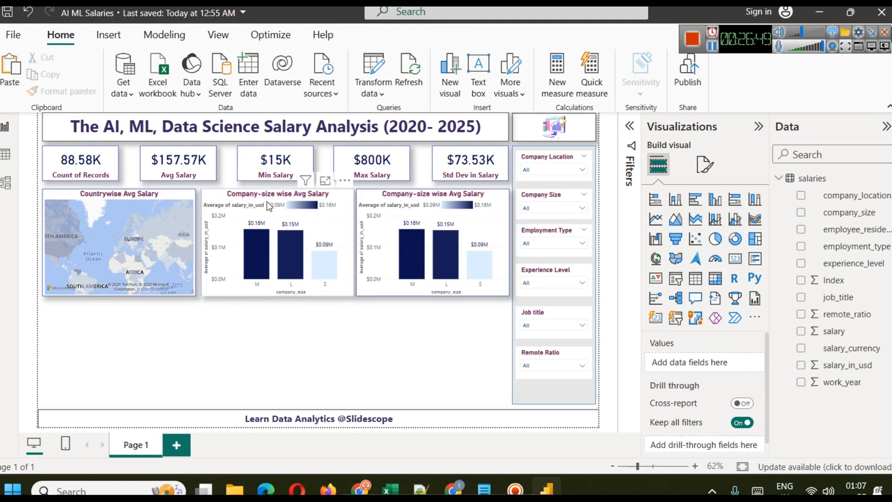
left_click(266, 202)
left_click(338, 348)
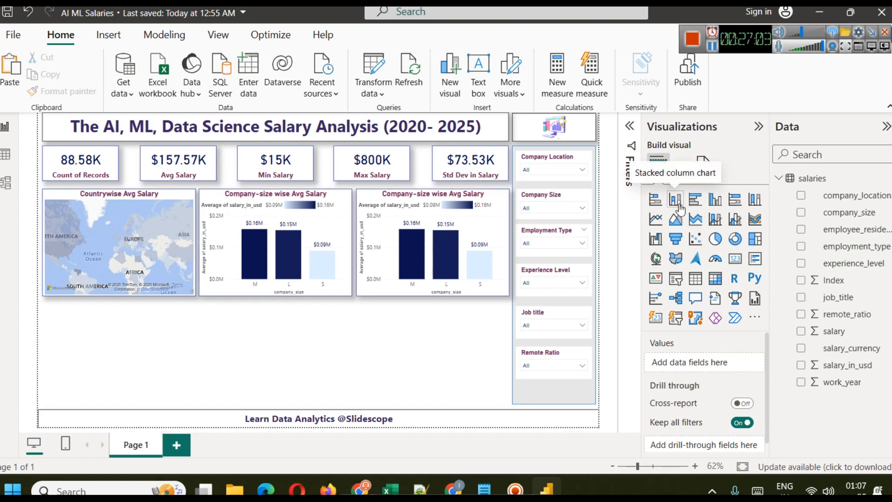
Step: Convert the duplicate company size chart to a donut chart and replace its company_size legend with employment_type
left_click(394, 200)
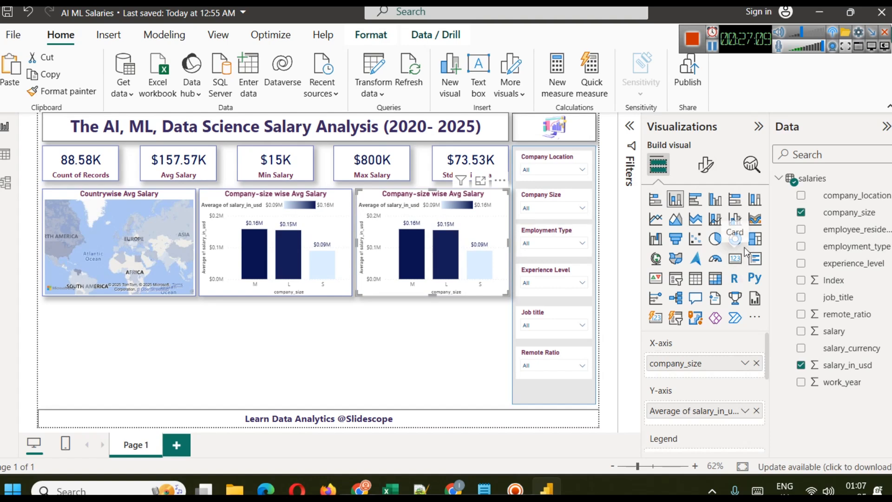
left_click(736, 239)
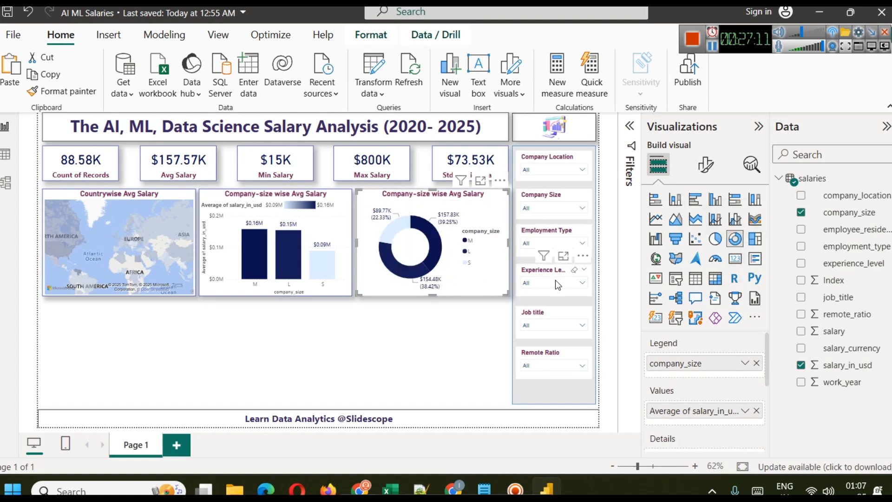
left_click(755, 362)
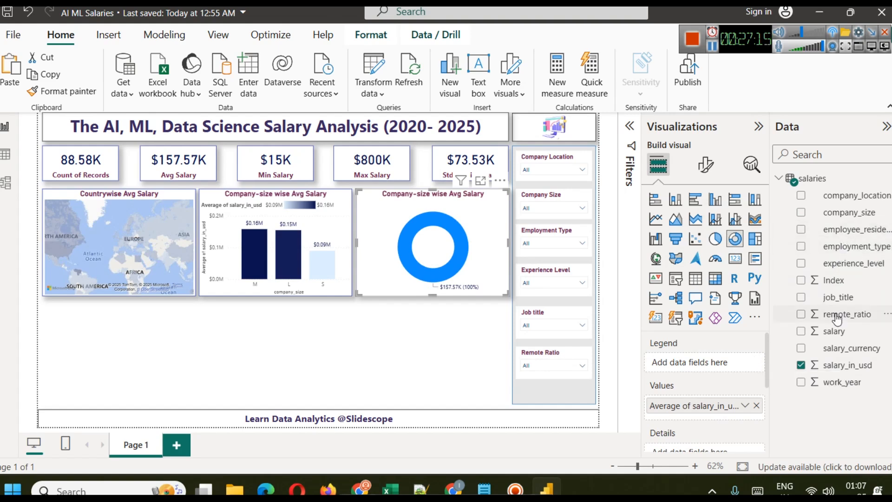
left_click(858, 251)
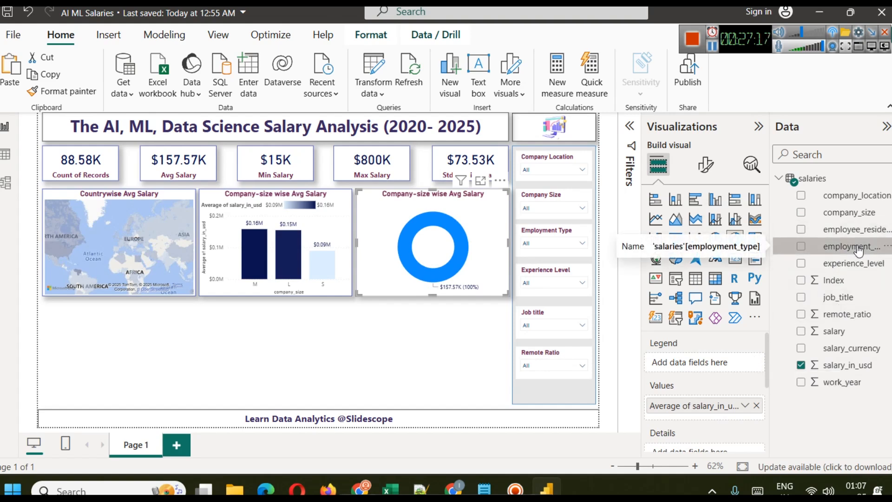
left_click_drag(858, 252, 686, 363)
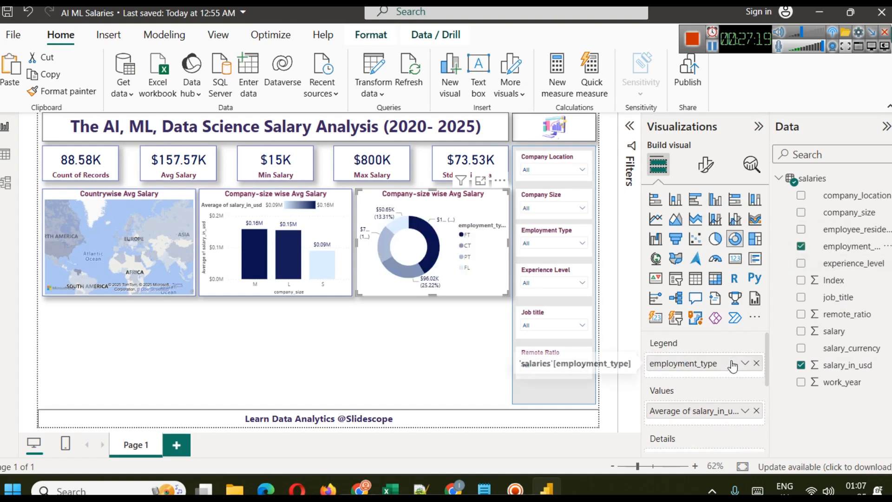
left_click(455, 334)
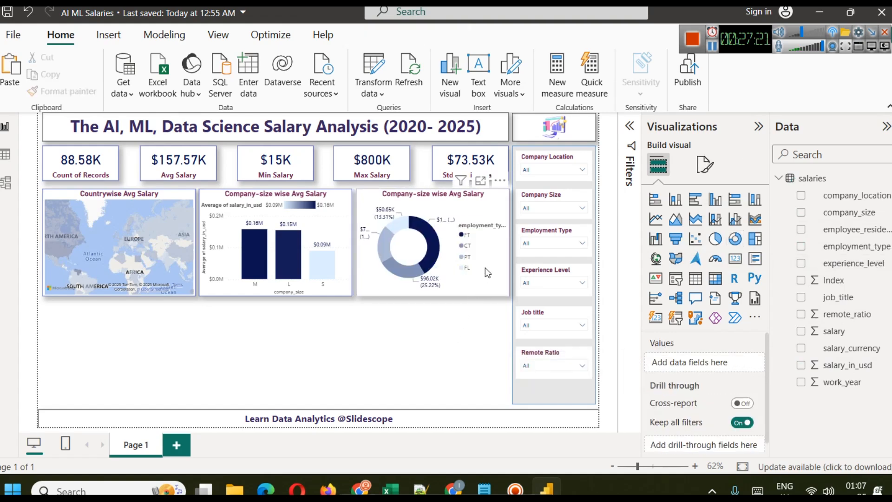
Step: Inspect the average salary of each donut slice and look up the employment_type codes on the Kaggle dataset page in the browser
mouse_move(431, 241)
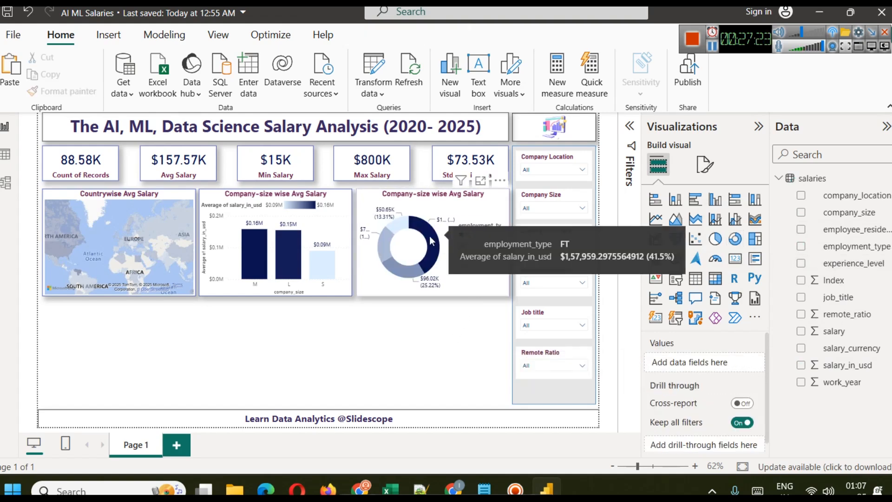
mouse_move(412, 275)
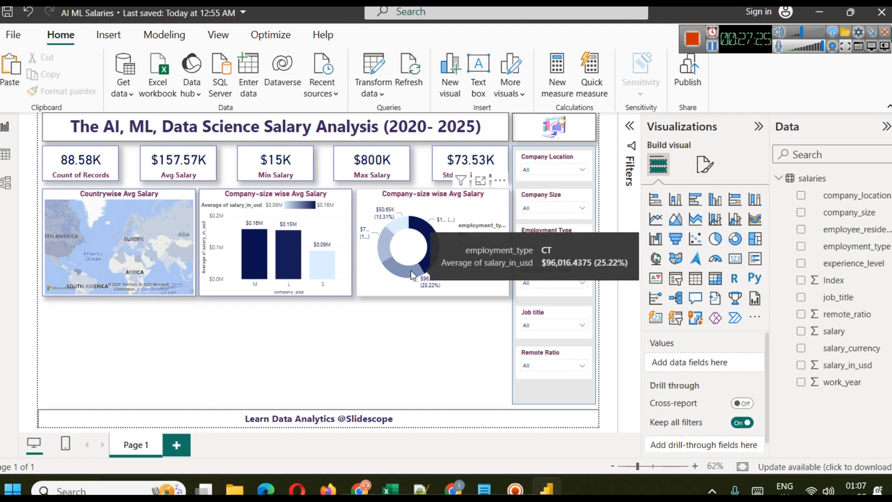
mouse_move(390, 249)
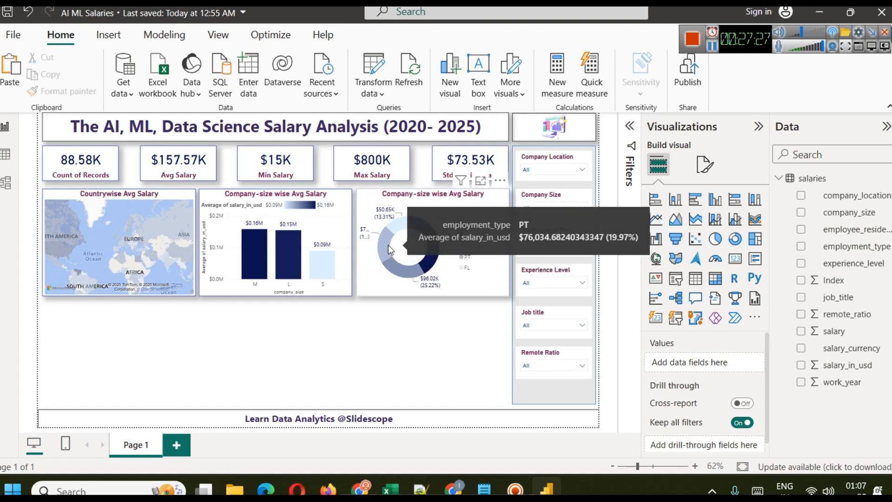
mouse_move(403, 220)
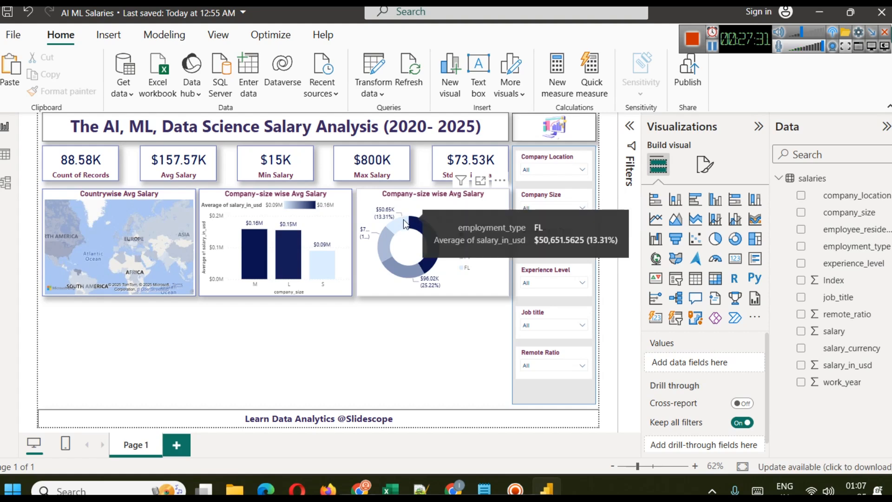
left_click(358, 487)
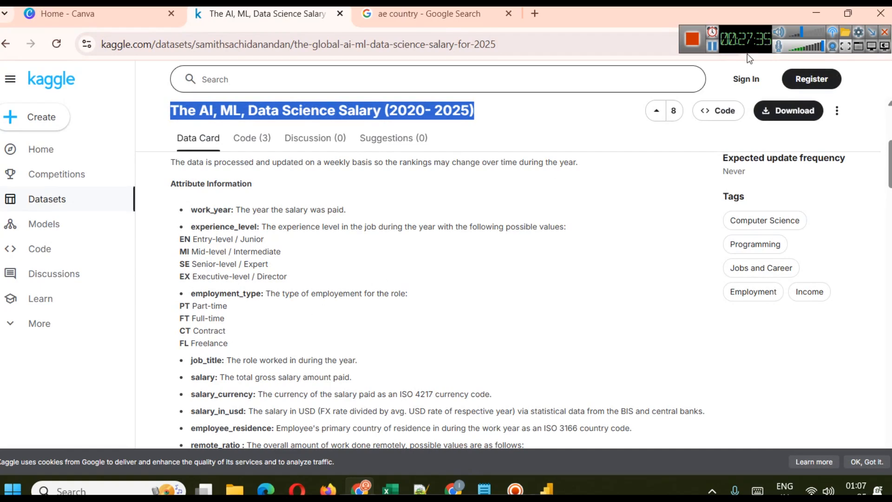
left_click(803, 13)
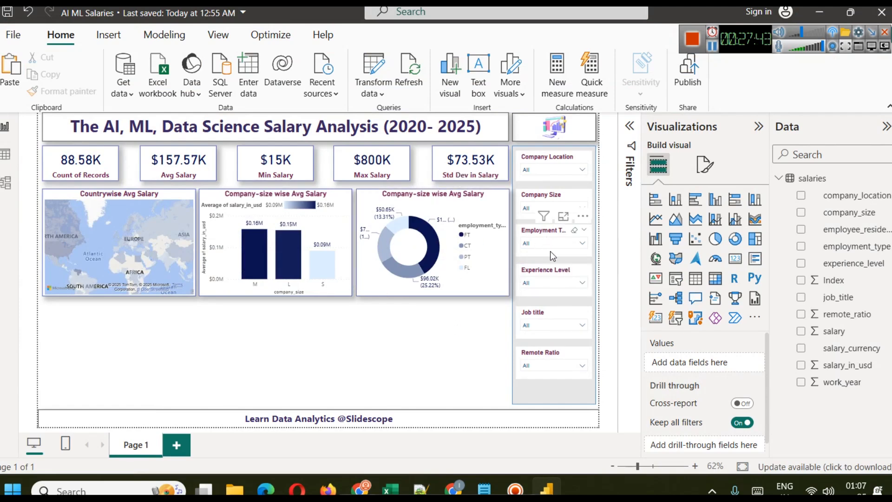
Step: Retitle the donut chart "Avg Salary by Employment Type" and save the report
left_click(432, 201)
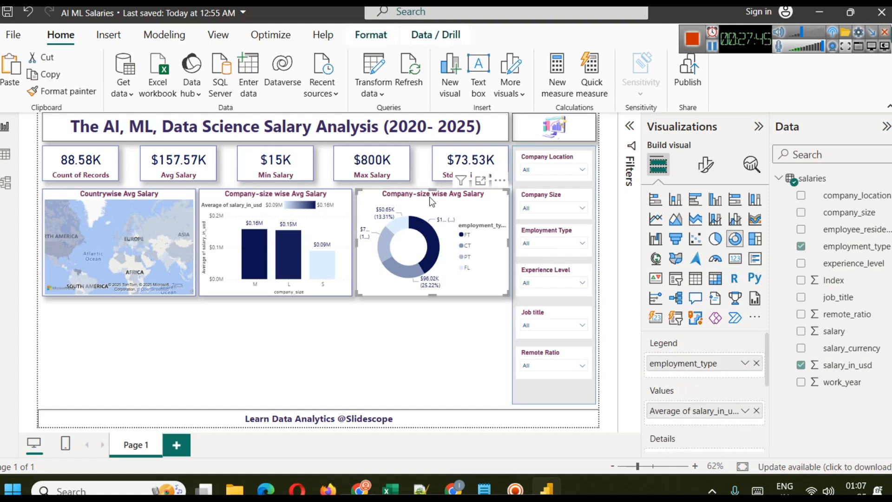
left_click(707, 168)
left_click(701, 229)
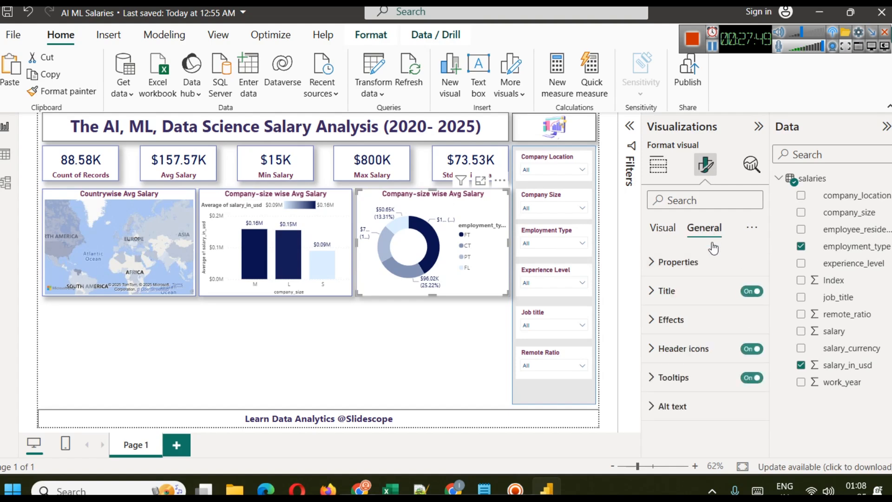
left_click(695, 294)
left_click(726, 362)
key("ctrl+a")
type("Avg Salary")
left_click(731, 362)
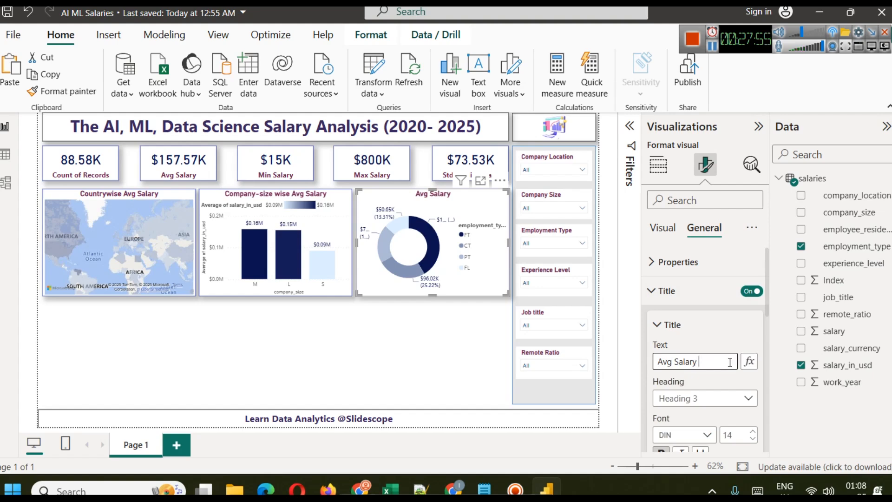
type("by Employme")
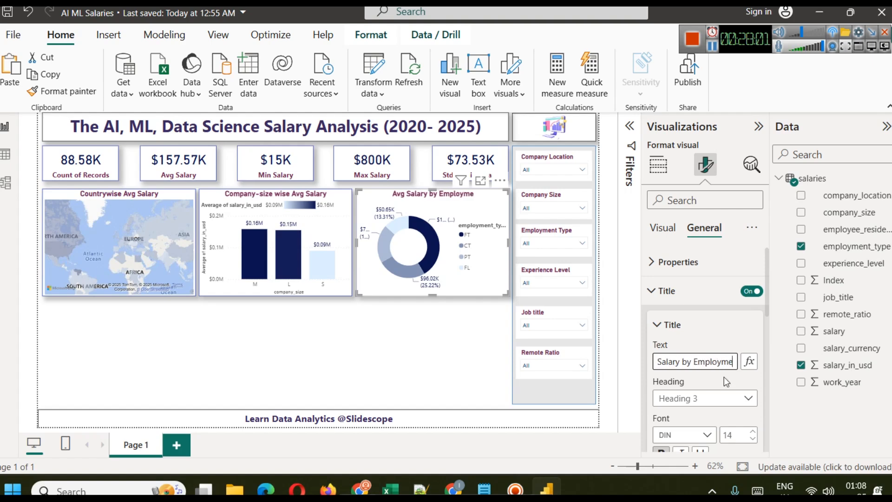
type("nnt Type")
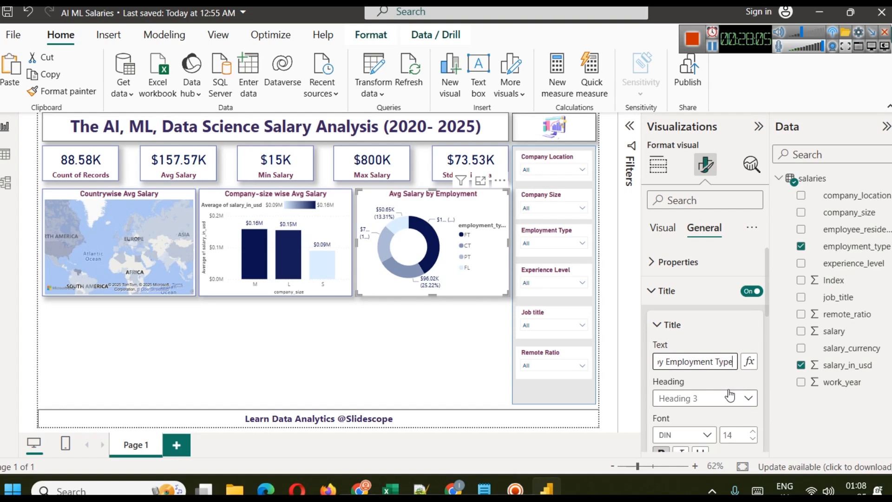
left_click(436, 339)
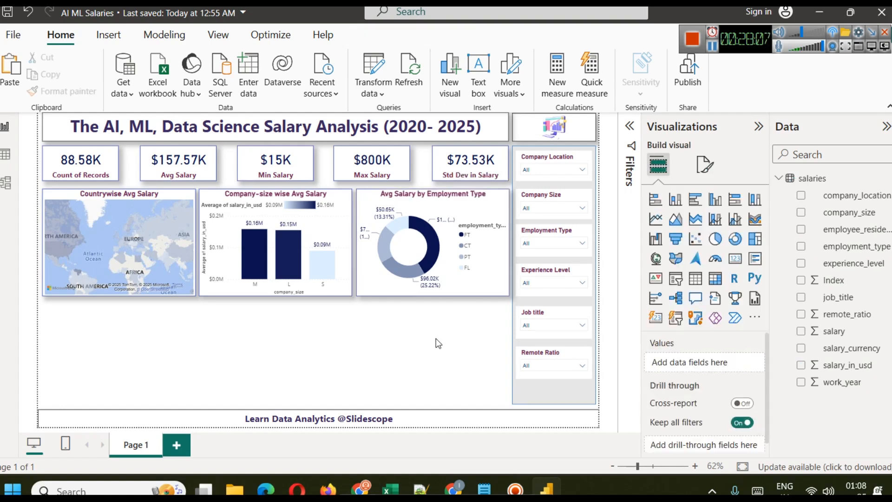
key("ctrl+s")
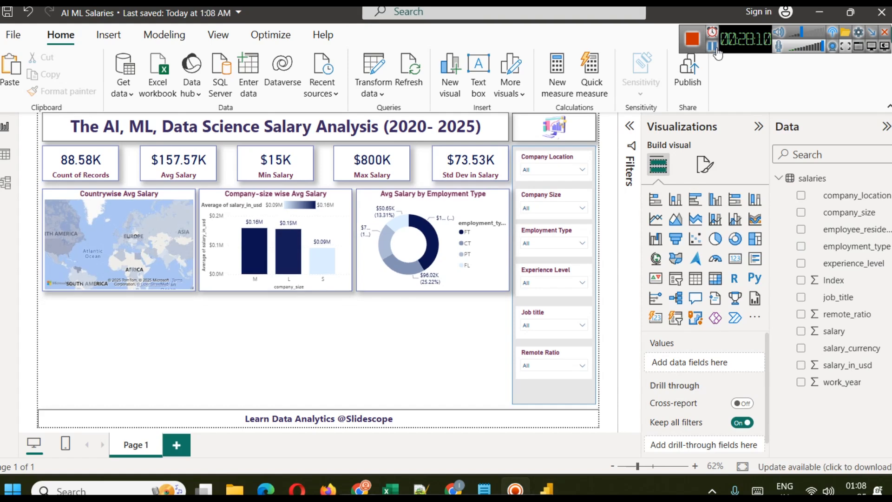
Step: Examine all columns of the salaries table in the data view and return to the report page
left_click(166, 191)
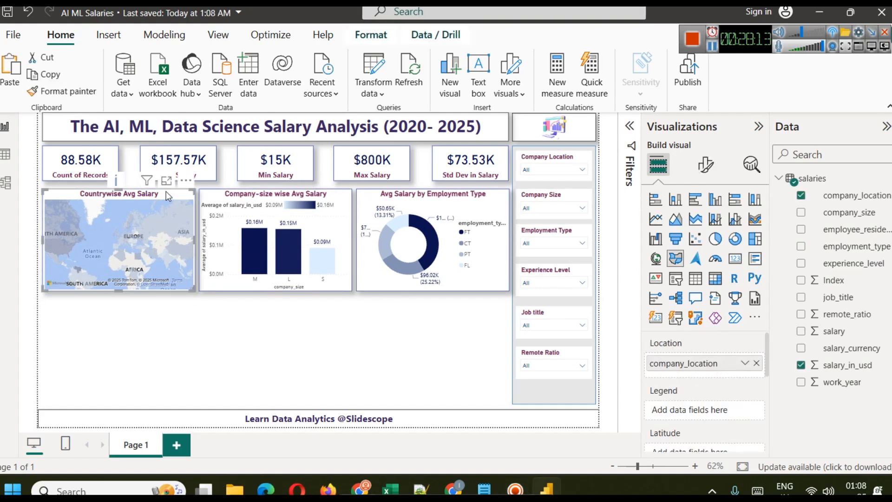
left_click(5, 155)
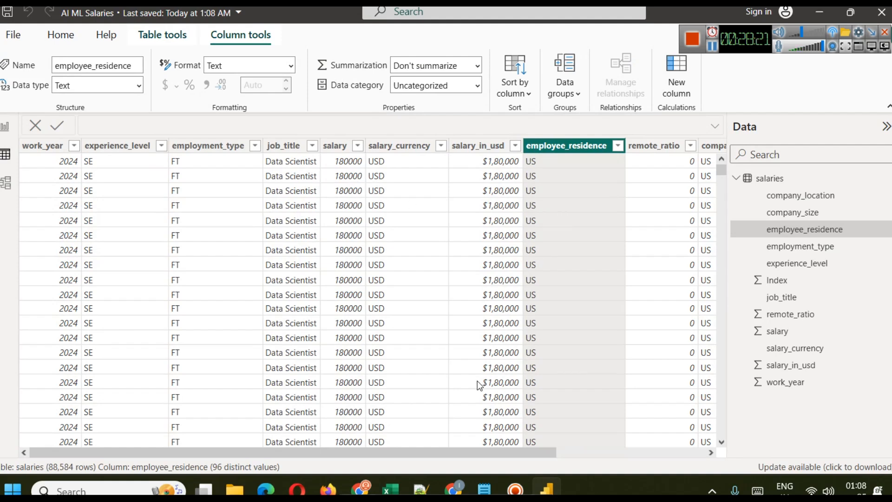
left_click_drag(532, 453, 688, 453)
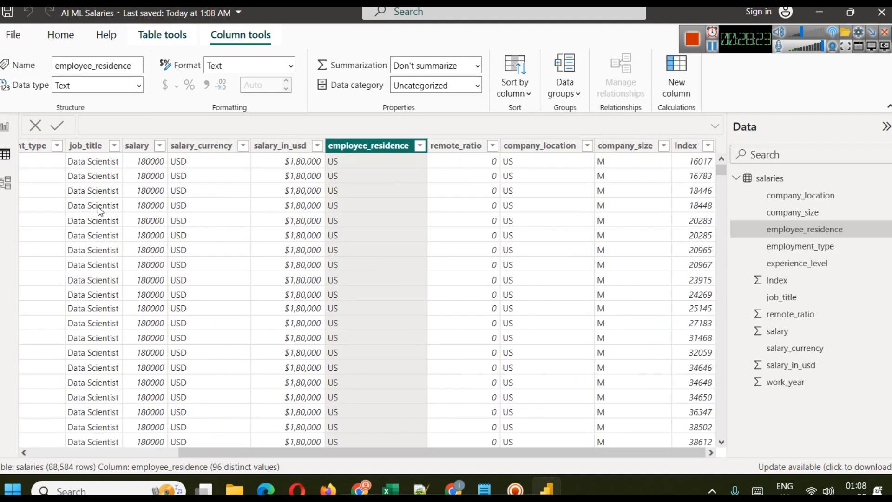
left_click(10, 134)
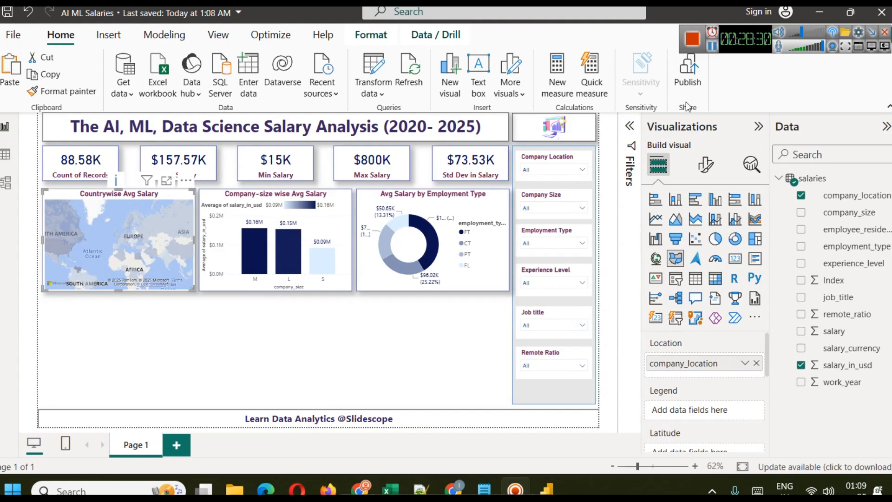
Step: Move the Experience Level, Job title and Remote Ratio slicers up to tighten the gaps and free space below them
left_click(551, 353)
left_click(540, 314)
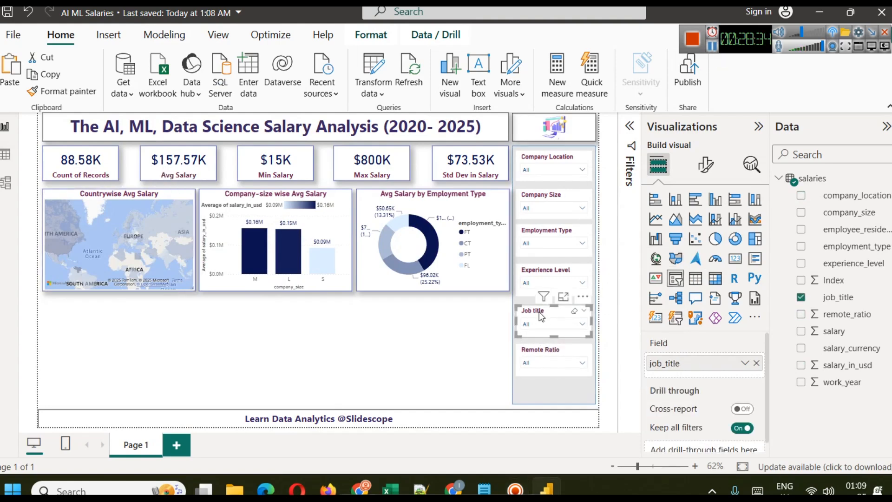
left_click(529, 272)
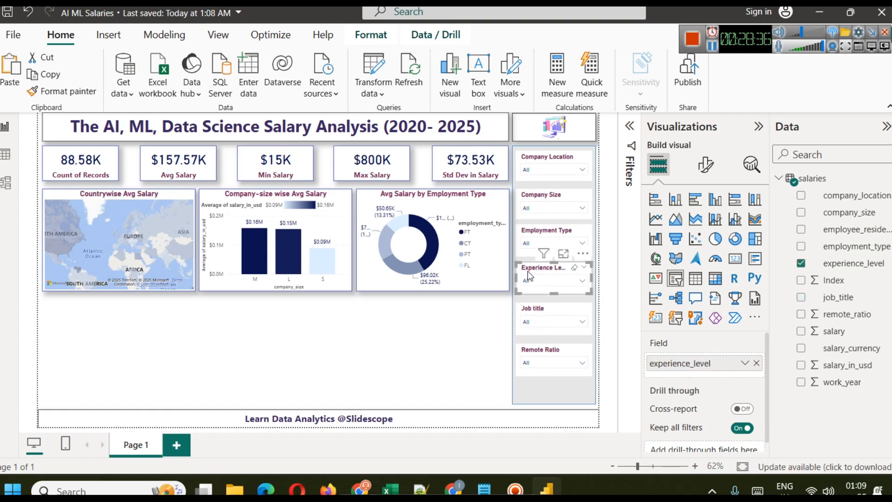
left_click(538, 311)
key("Up")
key("Up")
key("Up")
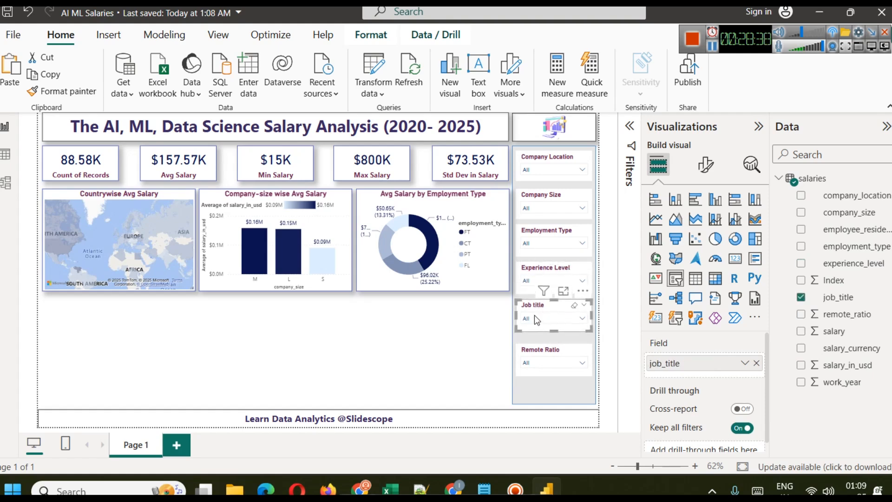
left_click(534, 345)
key("Up")
key("Up")
key("Up")
key("Up")
key("Up")
key("Up")
key("Up")
key("Up")
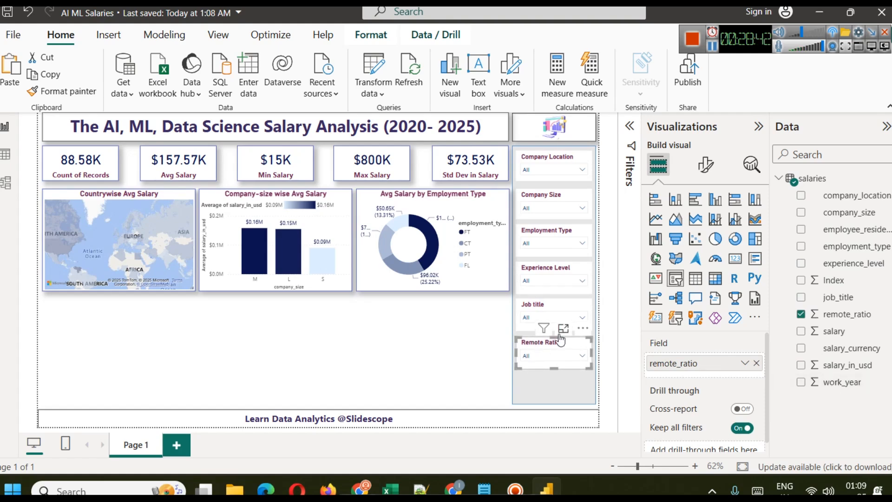
Step: Duplicate the Remote Ratio slicer and place the copy directly below the original in the slicer column
key("ctrl+c")
key("ctrl+v")
left_click_drag(553, 346, 552, 375)
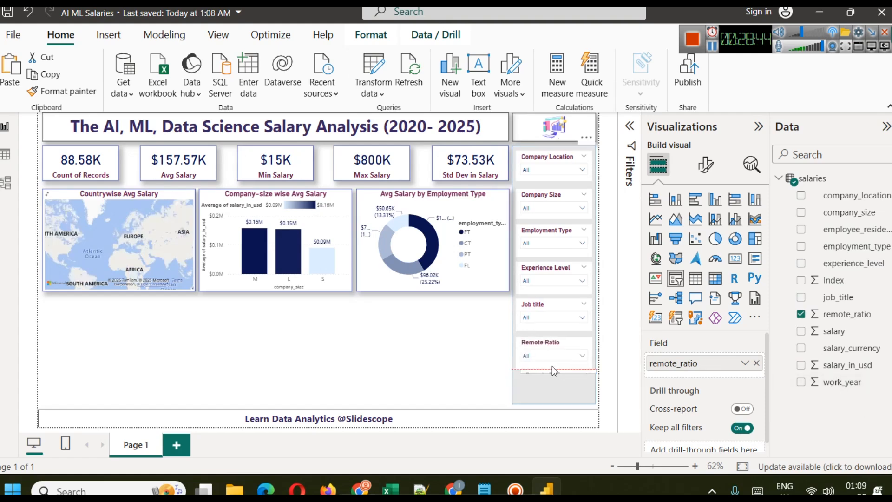
key("ctrl+z")
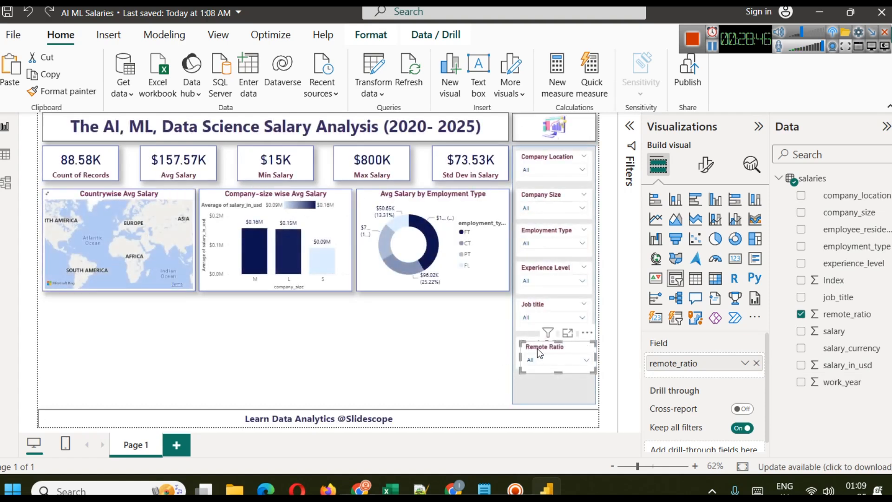
key("Down")
key("Down")
key("Down")
key("Down")
key("Down")
key("Down")
key("Down")
key("Down")
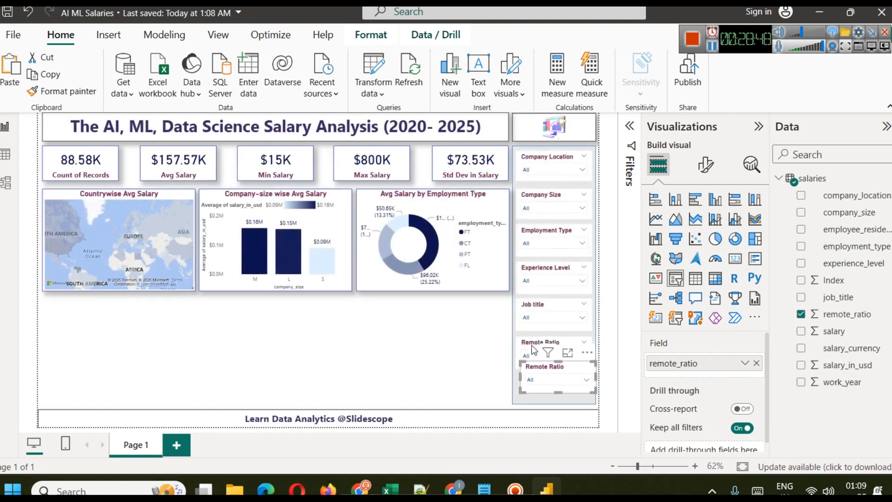
key("Up")
left_click(535, 348)
left_click(555, 384)
Step: Shift the Employment Type, Experience Level, Job title and Remote Ratio slicers slightly upward to even out their spacing
left_click_drag(552, 374, 544, 326)
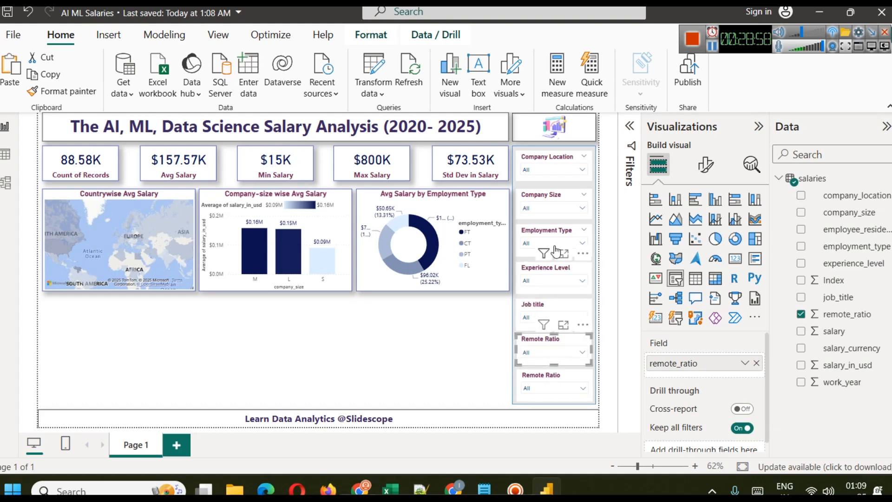
left_click(546, 234)
left_click_drag(532, 273, 533, 271)
left_click(536, 300)
left_click(539, 338)
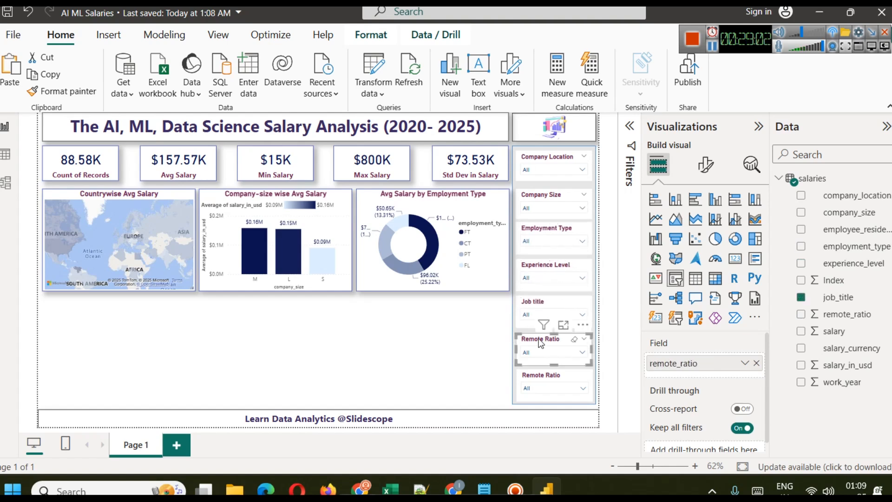
Step: Replace the remote_ratio field of the lowest slicer with work_year
left_click(549, 375)
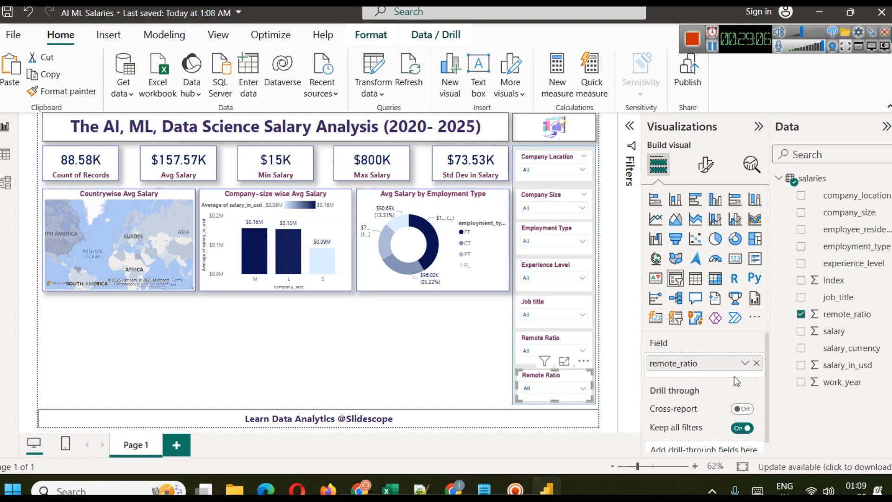
left_click(757, 363)
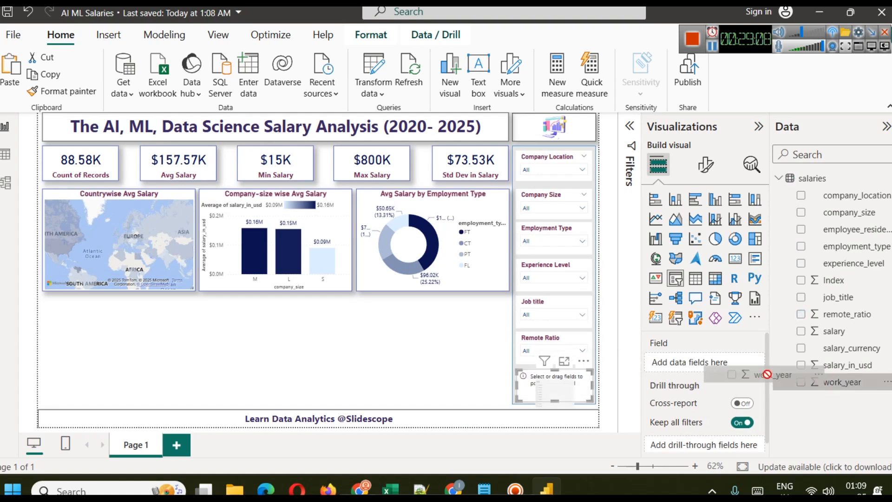
left_click_drag(723, 366, 723, 366)
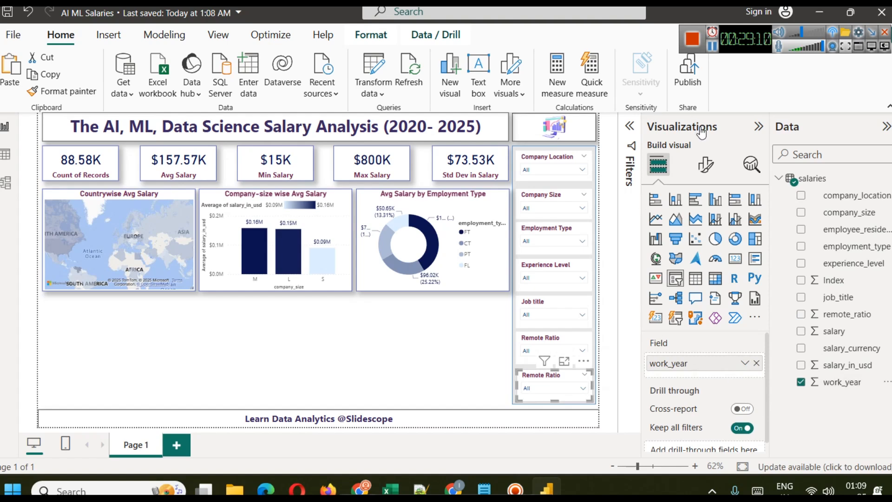
Step: Change the header title text of the work_year slicer to "Work Year"
left_click(705, 164)
left_click(704, 228)
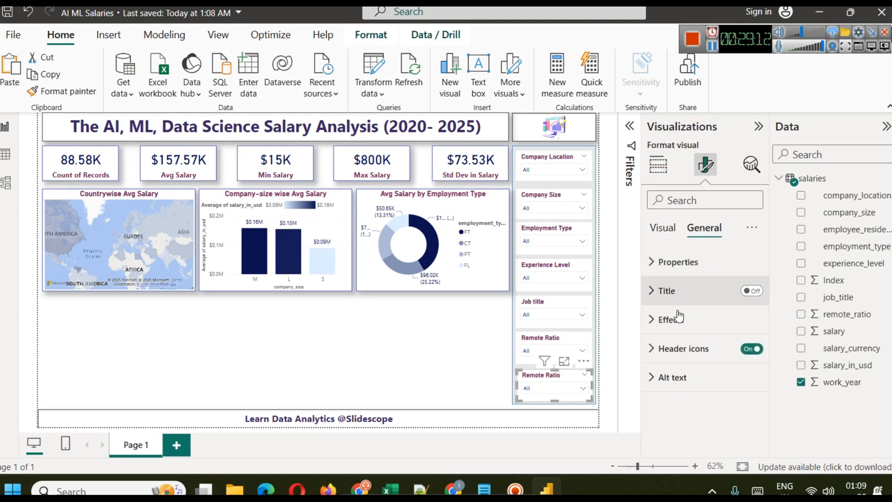
left_click(681, 300)
left_click(665, 228)
left_click(680, 292)
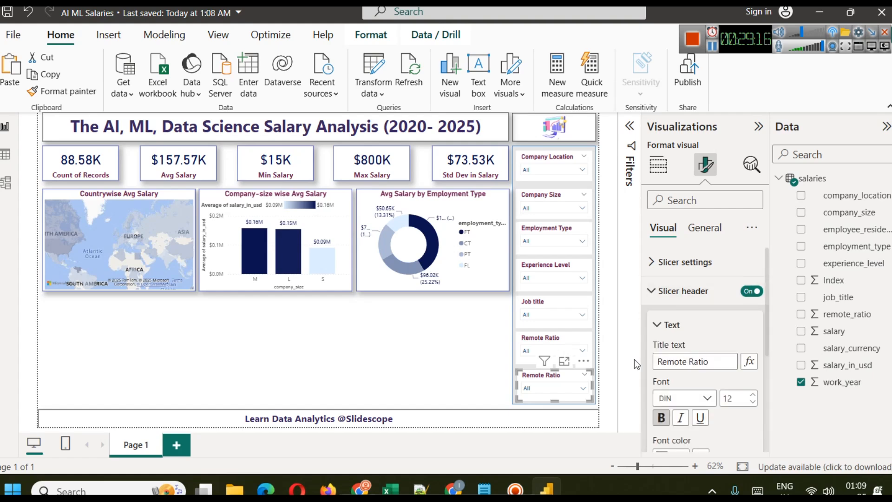
triple_click(668, 360)
type("W")
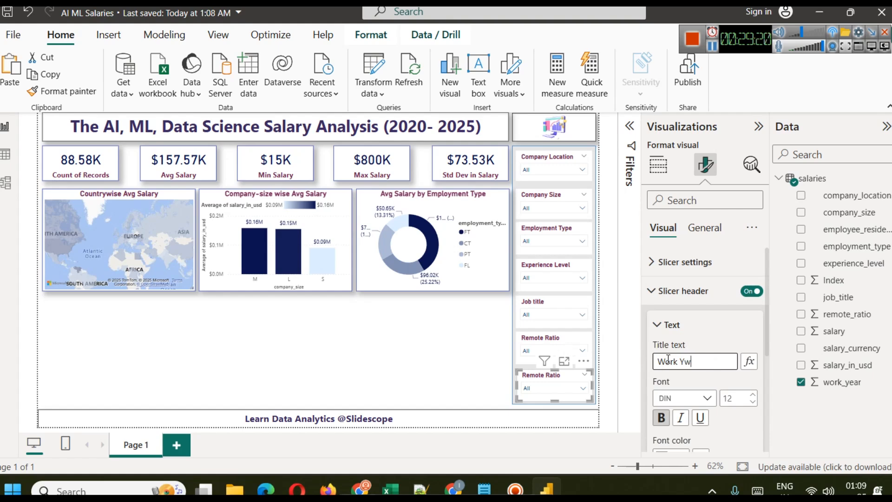
type("ork Year")
left_click(486, 380)
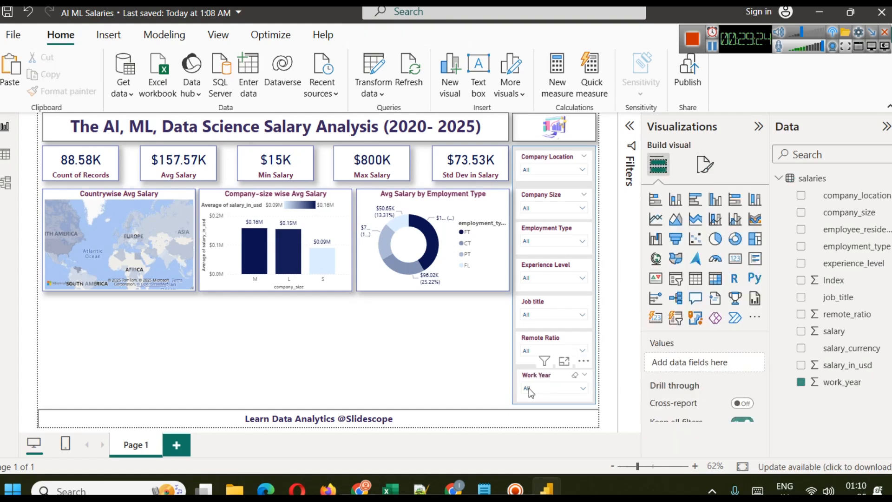
Step: Check the dashboard's salary figures for 2020, 2021 and 2022 with the Work Year slicer, then clear the filter
left_click(529, 389)
left_click(540, 301)
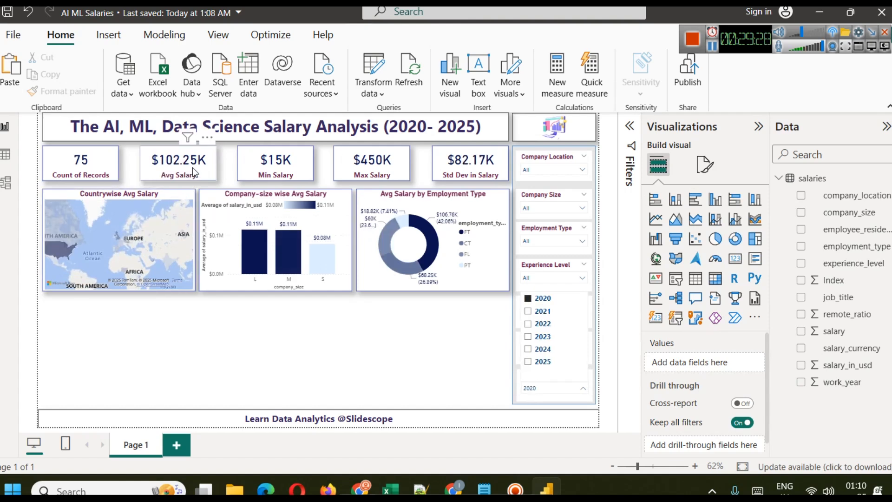
left_click(551, 312)
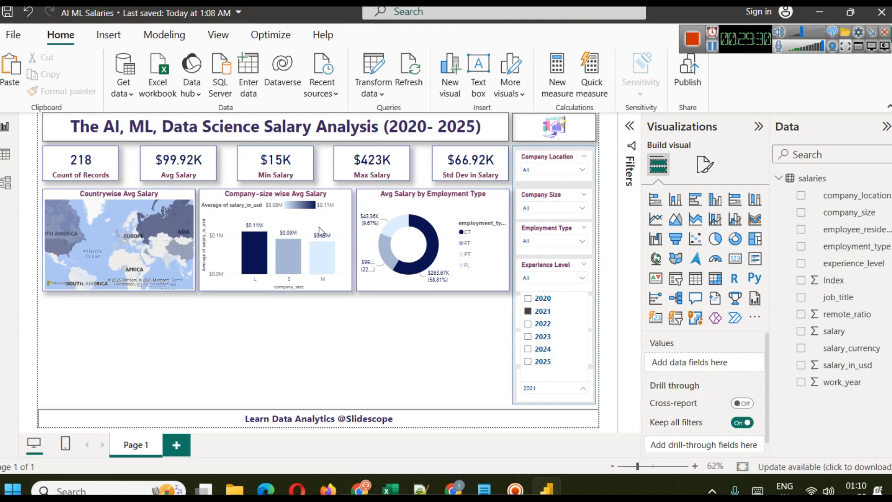
left_click(543, 324)
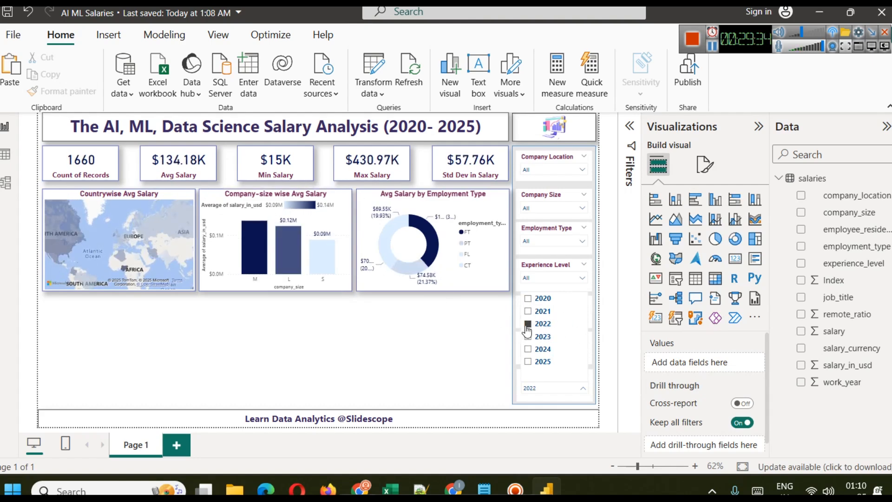
left_click(527, 324)
left_click(407, 377)
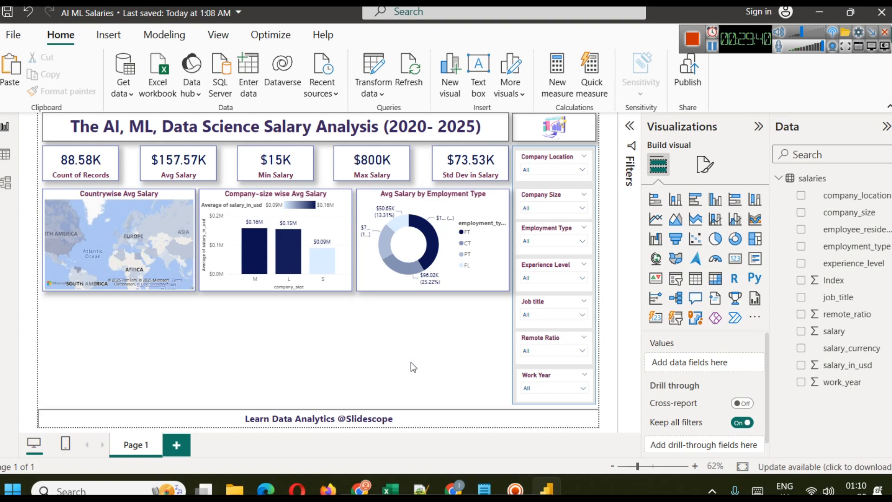
Step: Add an empty line chart below the map, fit it into that space and copy the map visual's formatting onto it
left_click(654, 221)
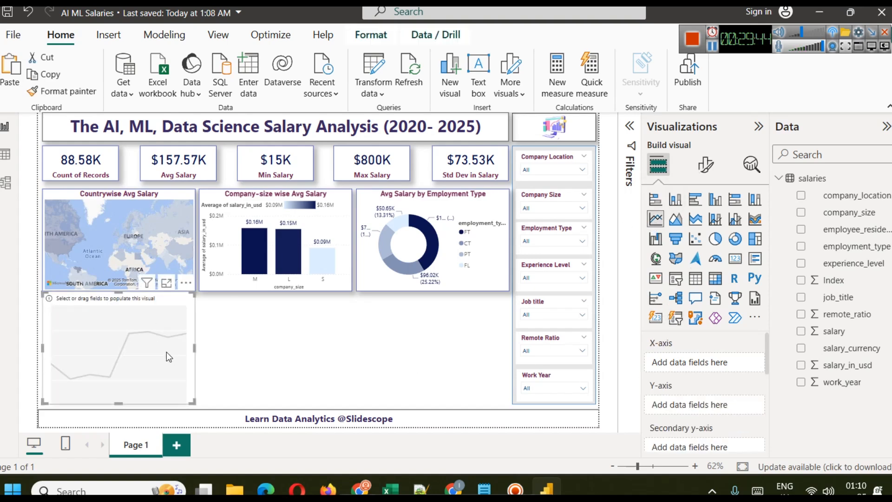
left_click(179, 194)
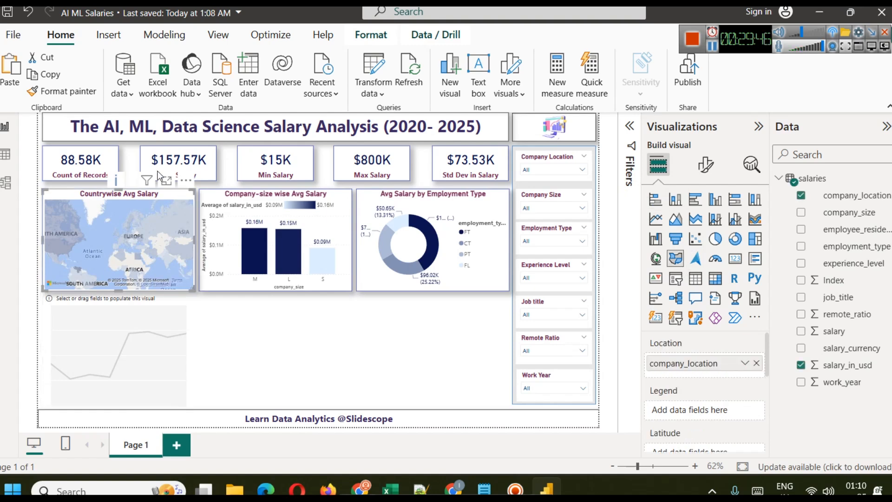
left_click(62, 91)
left_click(135, 395)
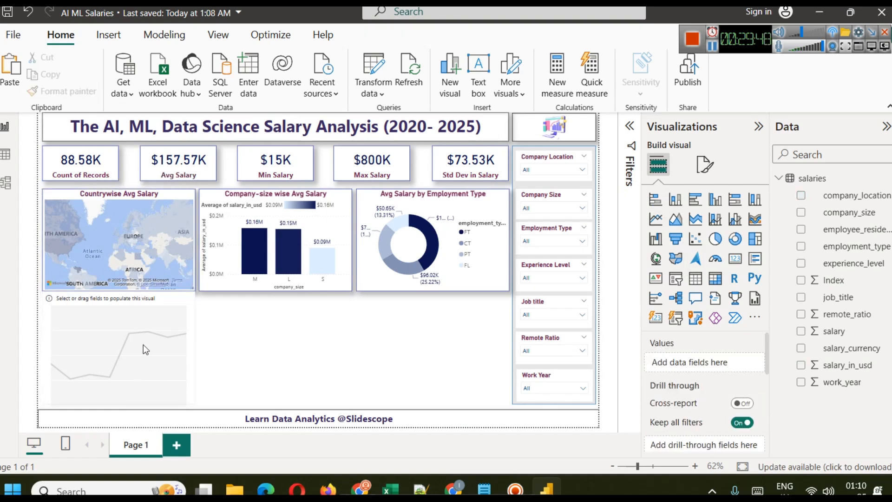
left_click(125, 297)
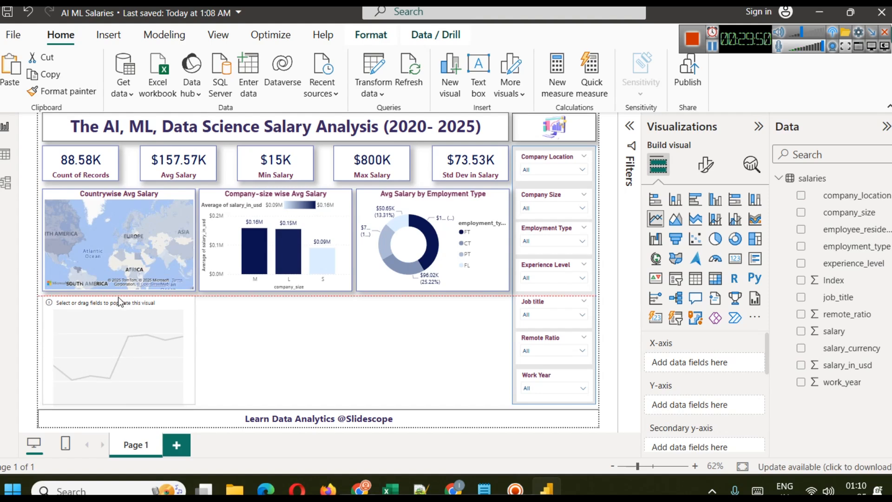
left_click(246, 328)
left_click(112, 376)
left_click(264, 376)
left_click(143, 322)
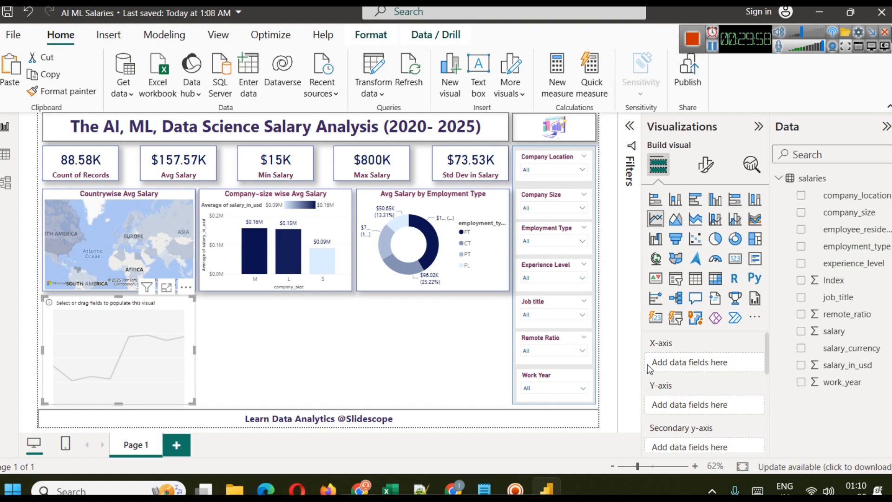
Step: Put work_year on the line chart's X-axis and the average of salary_in_usd on its Y-axis
left_click_drag(842, 382, 701, 362)
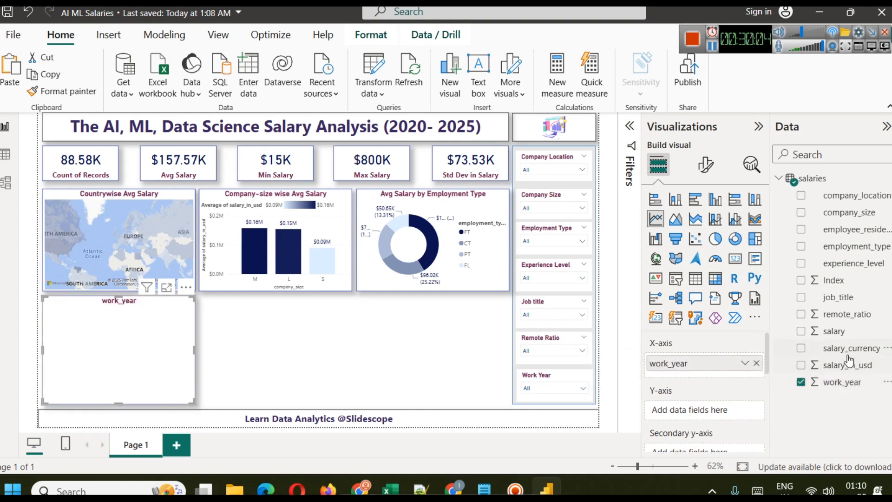
left_click_drag(848, 365, 709, 411)
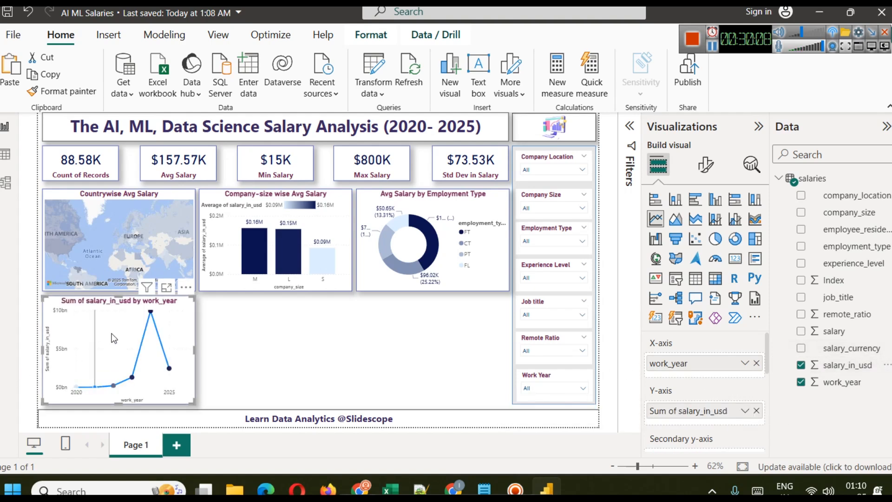
mouse_move(157, 372)
left_click(746, 412)
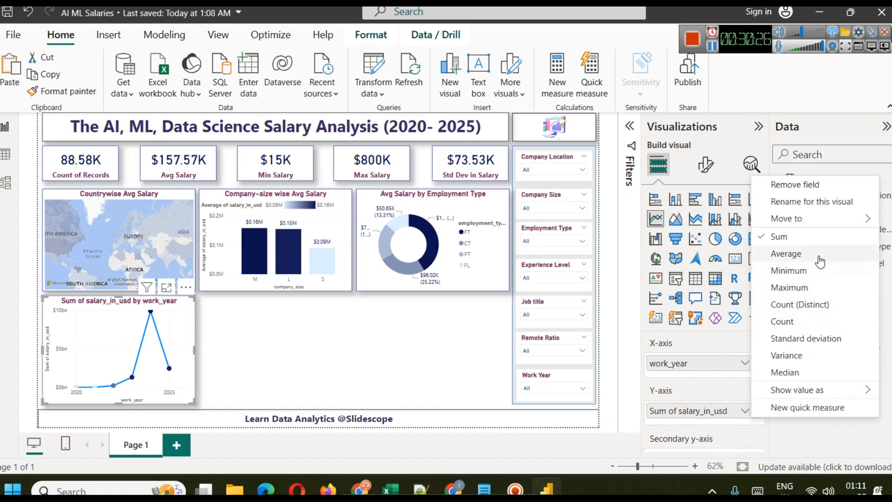
left_click(790, 255)
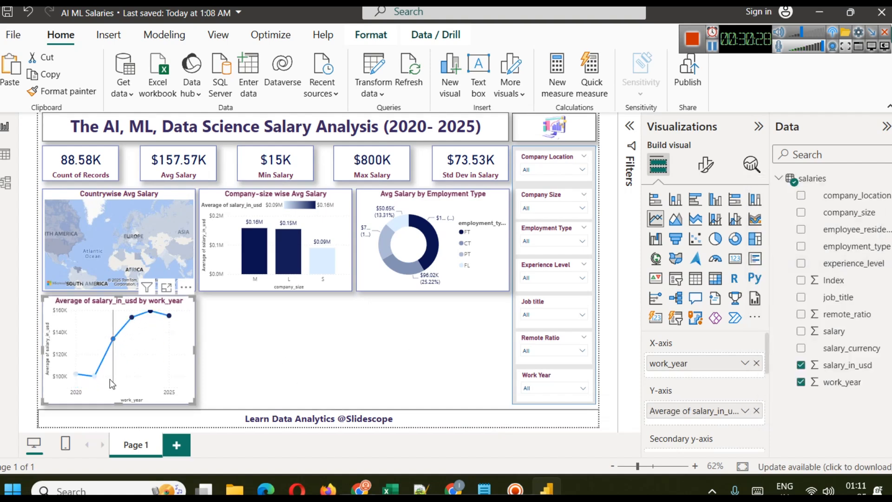
Step: Enlarge the line chart in focus mode, inspect the average salary for 2020 and 2021, and return to the report
left_click(166, 292)
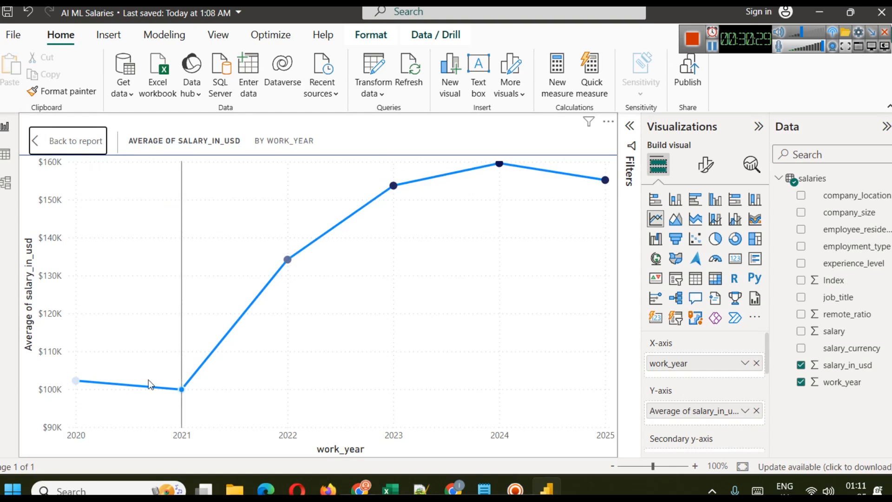
mouse_move(75, 382)
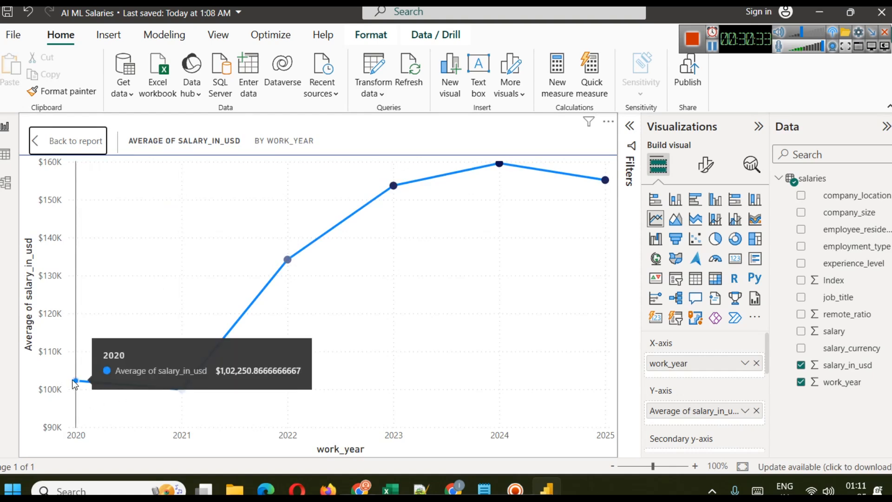
mouse_move(168, 397)
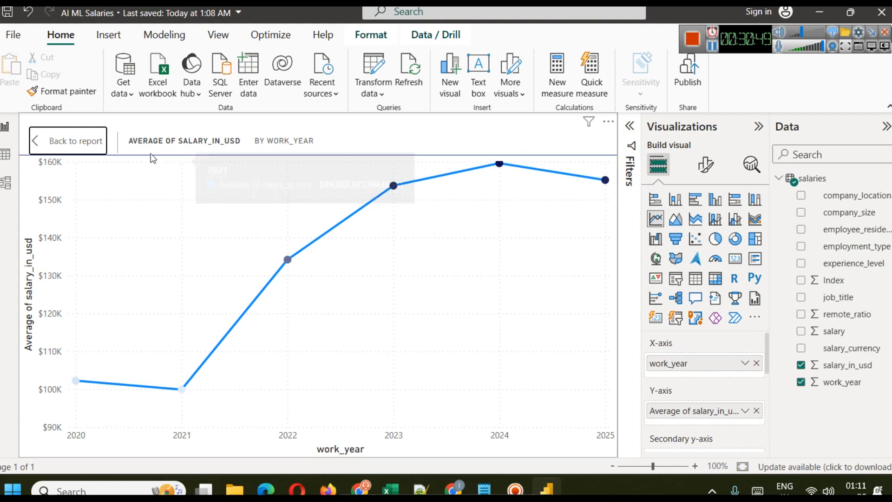
left_click(73, 141)
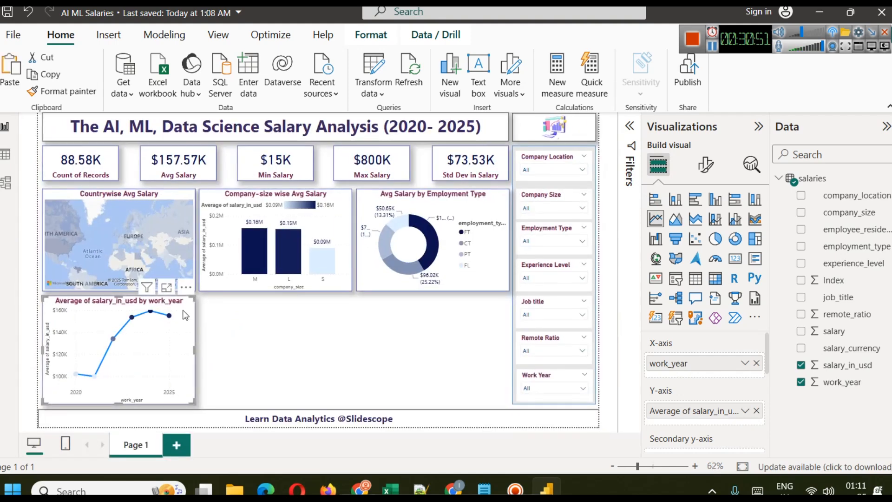
Step: Review the distinct values of the job_title and company_size columns in the salaries table, then return to the report
left_click(235, 325)
left_click(185, 336)
left_click(6, 154)
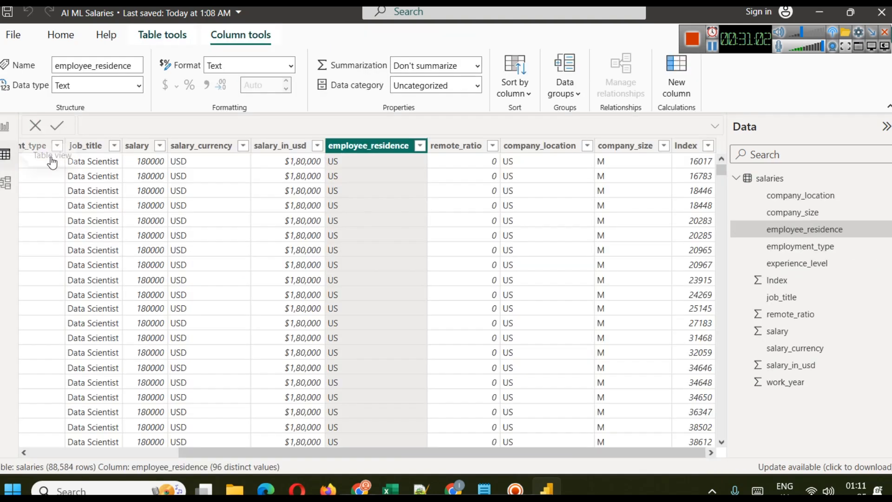
left_click(116, 147)
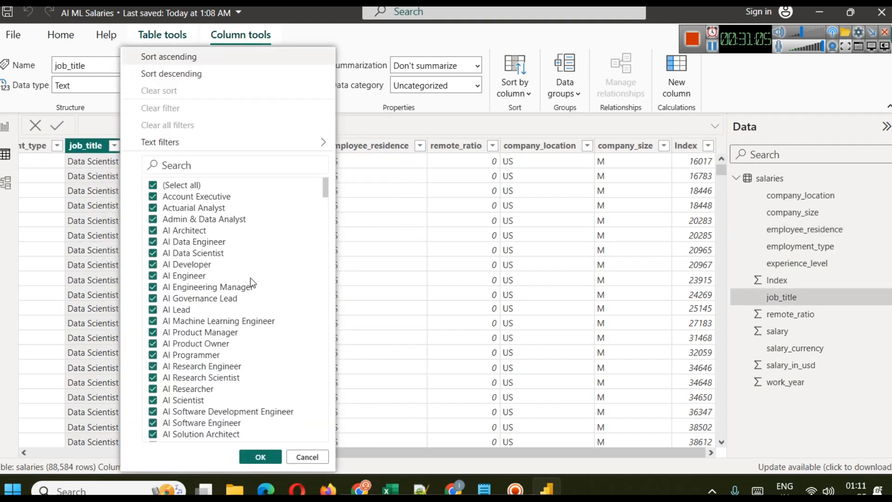
scroll(245, 287, "down", 5)
scroll(244, 287, "up", 6)
left_click_drag(326, 191, 300, 205)
left_click(318, 457)
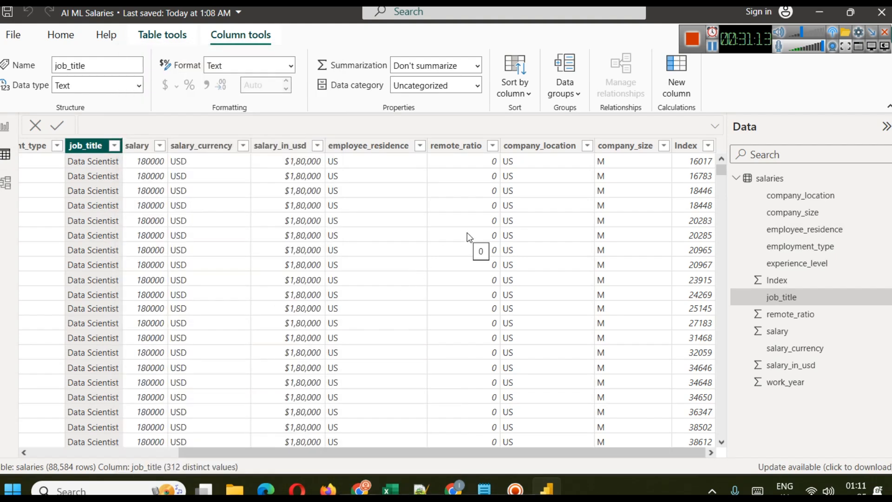
left_click(666, 145)
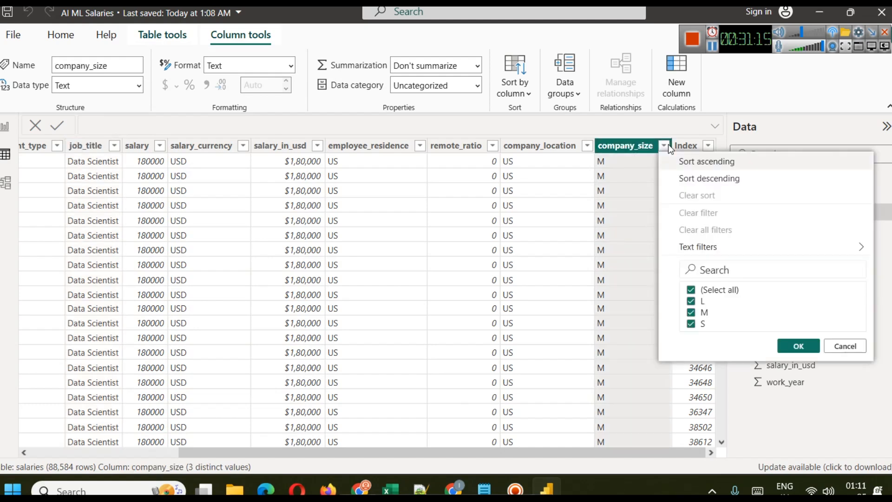
left_click(832, 346)
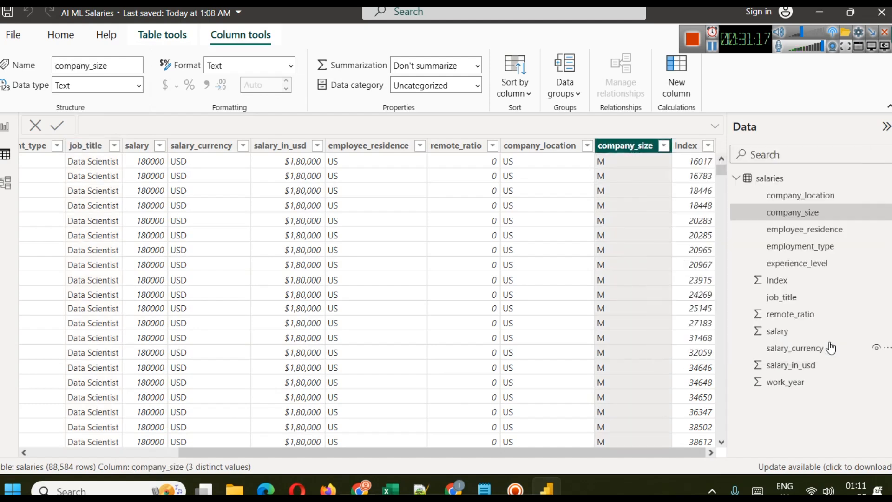
left_click(4, 126)
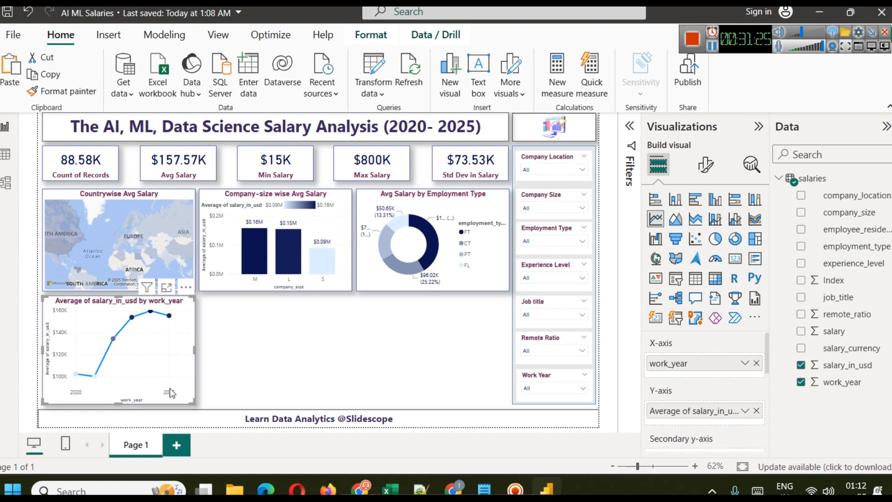
Step: Try employment_type as the legend of the yearly salary line chart, then remove it
scroll(672, 350, "down", 5)
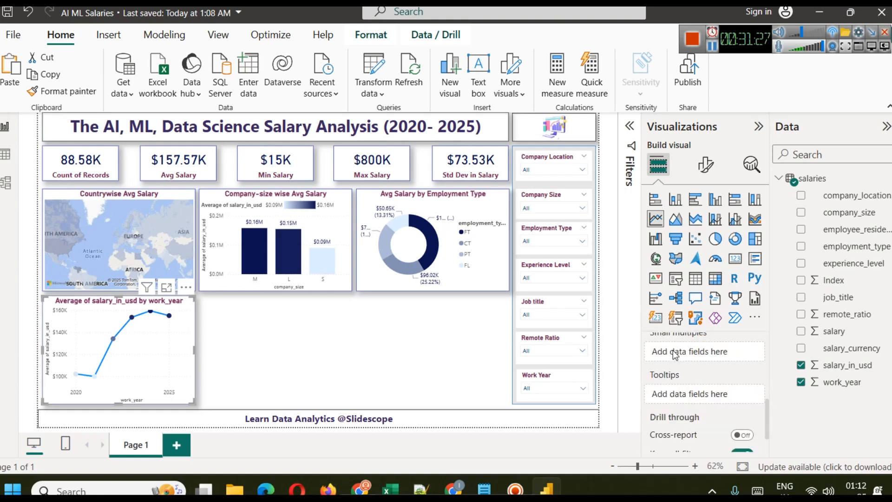
scroll(686, 355, "up", 5)
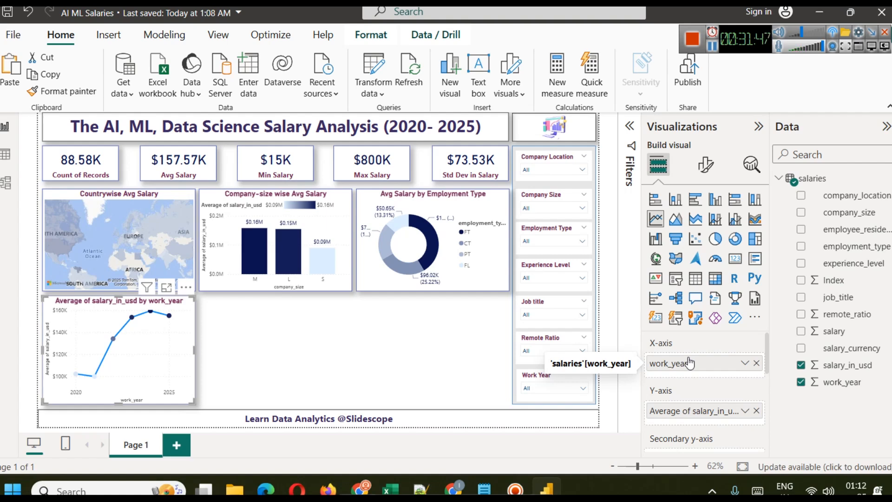
scroll(689, 406, "down", 3)
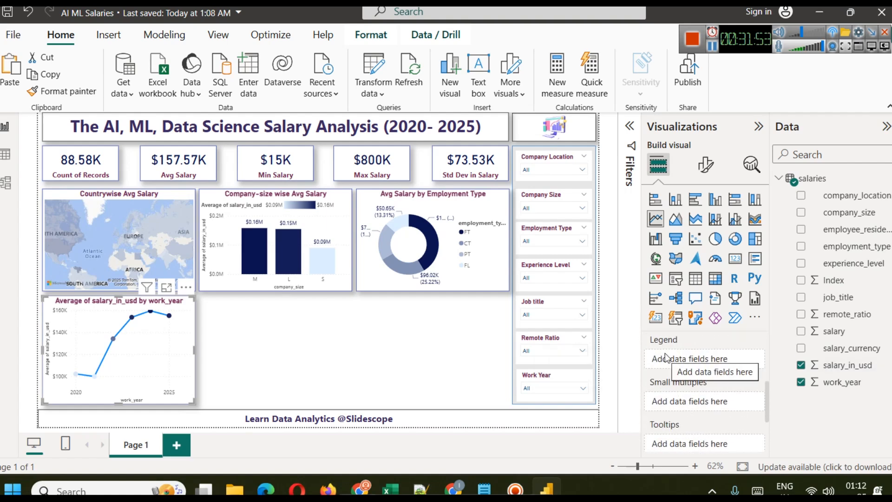
left_click_drag(832, 247, 707, 358)
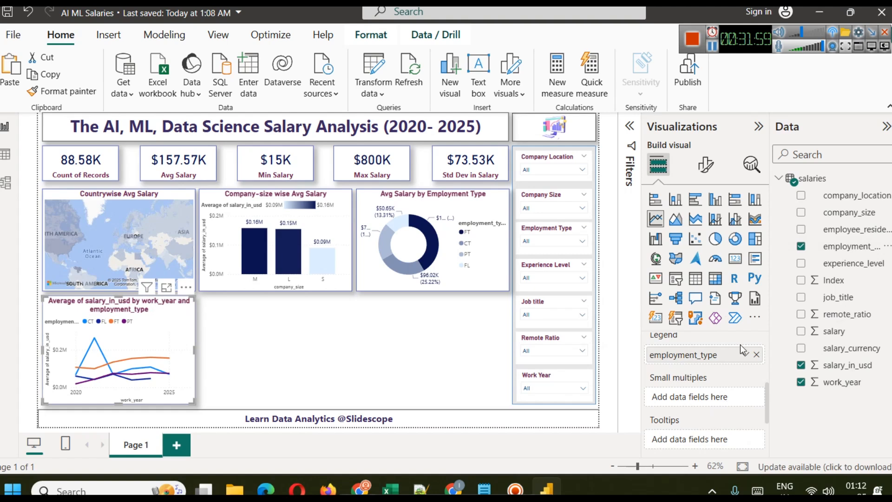
left_click(755, 355)
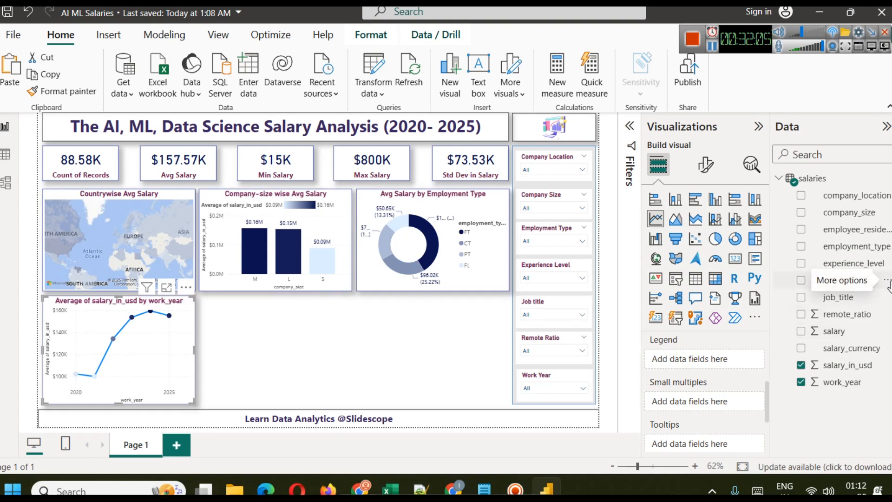
Step: Set company_size as the line chart's legend, view the chart enlarged in focus mode and return to the report
left_click_drag(853, 214, 697, 359)
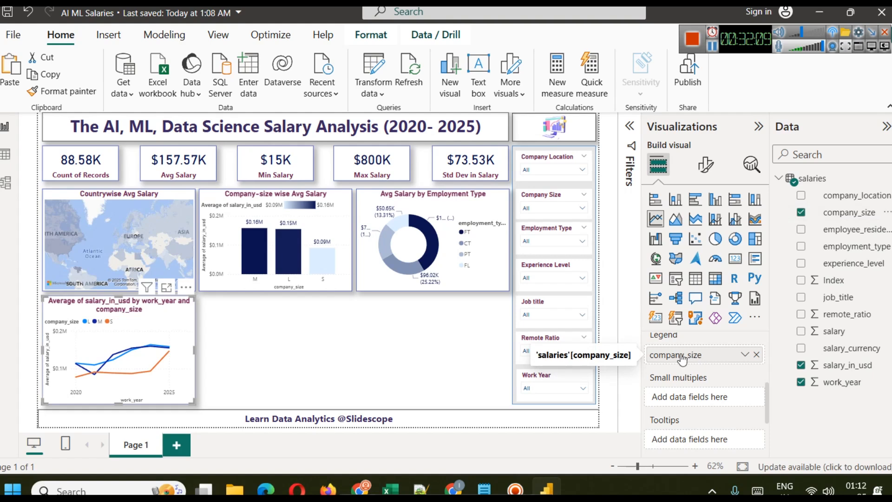
left_click(164, 289)
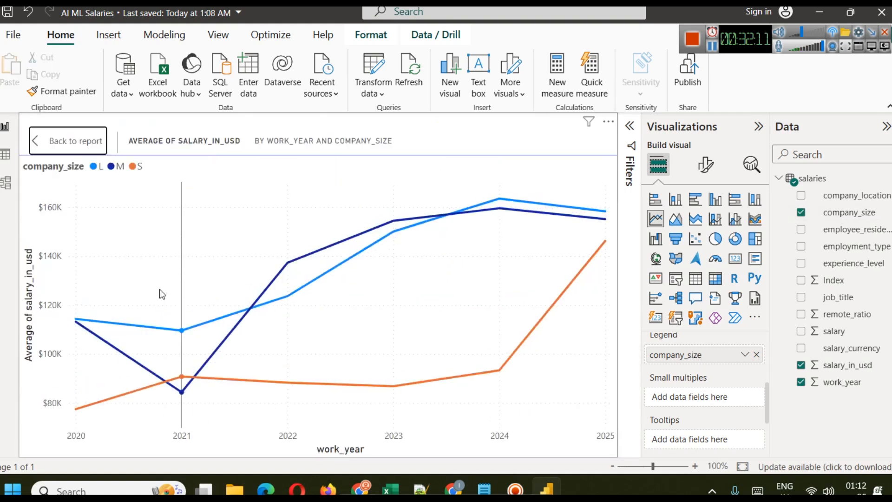
left_click(50, 146)
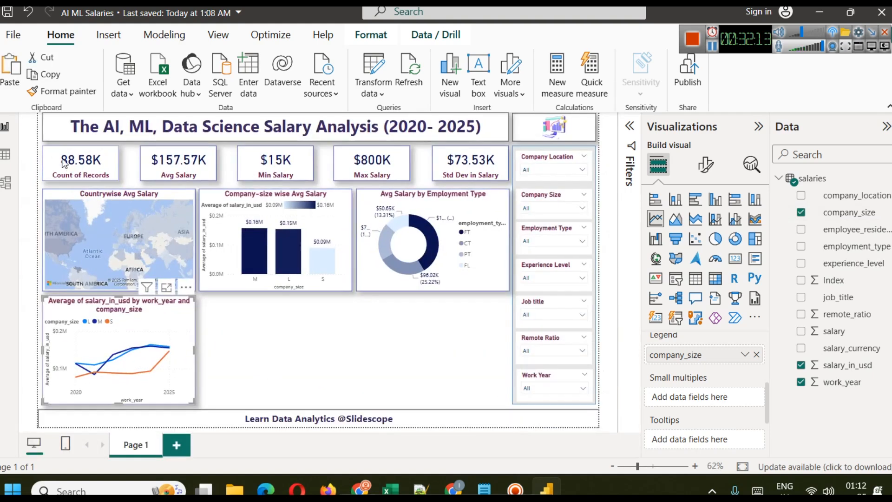
mouse_move(182, 357)
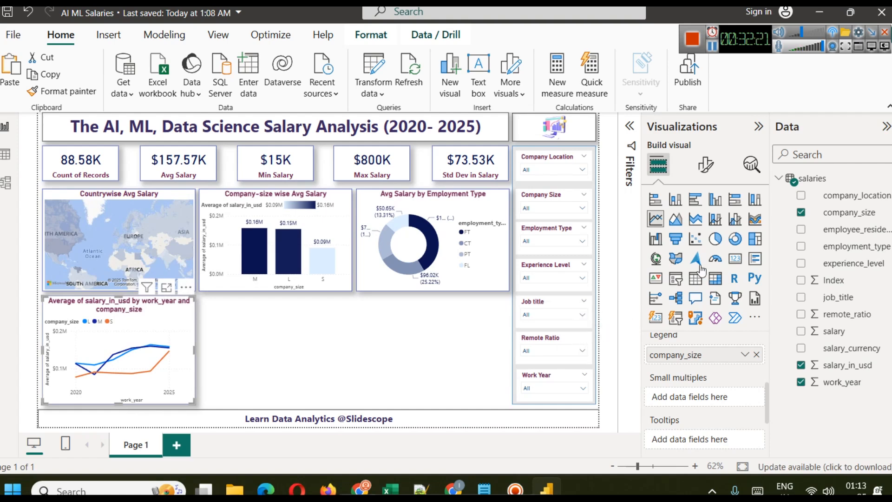
Step: Convert the line chart to a stacked area chart after comparing it with the plain area chart
left_click(697, 226)
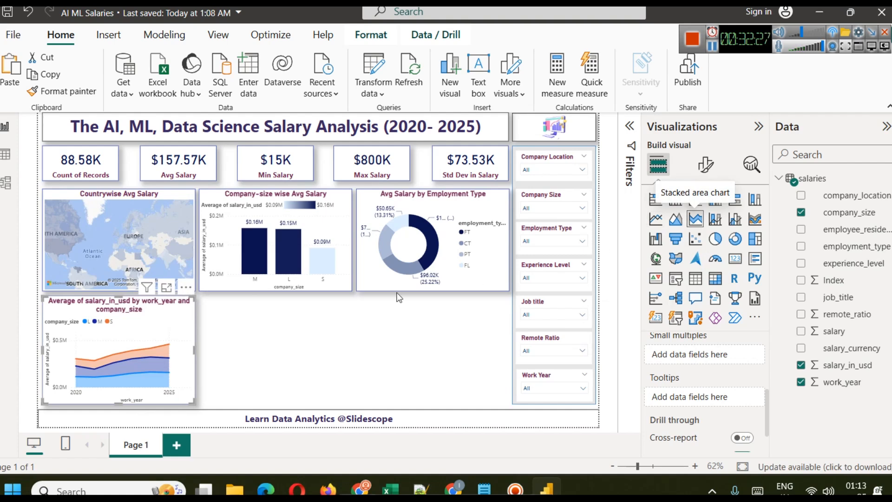
mouse_move(140, 367)
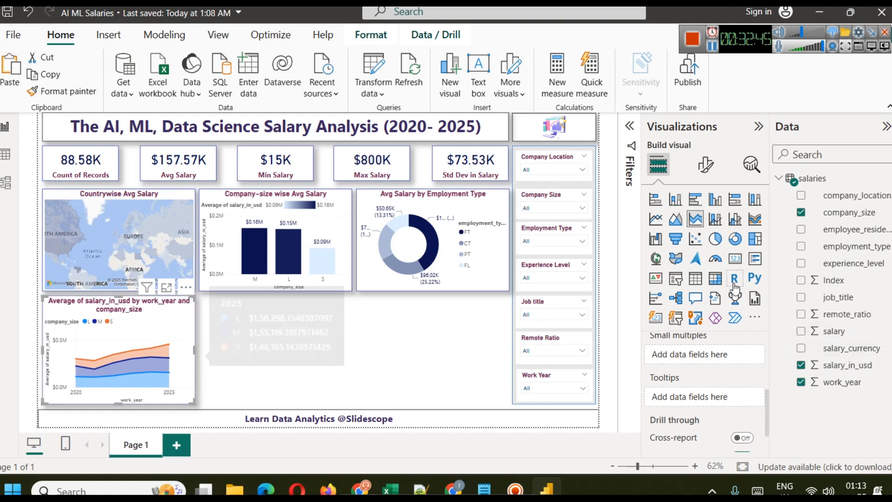
left_click(678, 222)
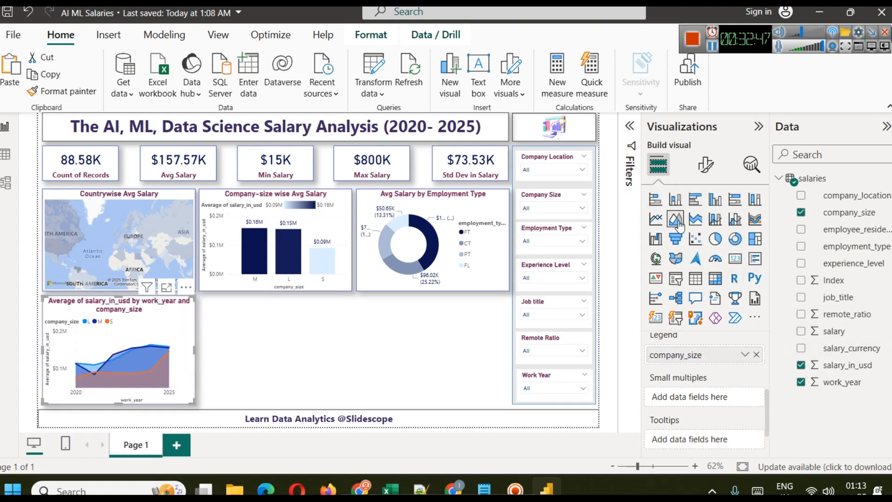
left_click(696, 219)
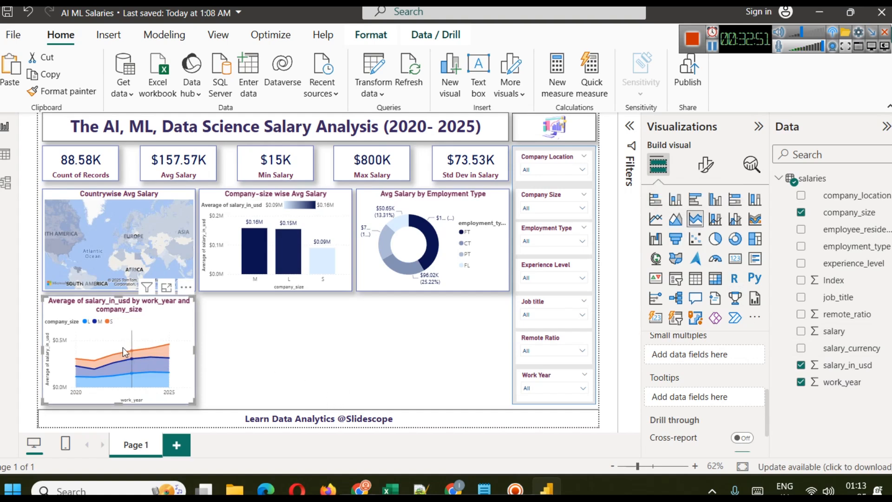
mouse_move(97, 336)
Step: Change the stacked area chart's title to "Avg Salary by work_year and company_size"
left_click(705, 164)
left_click(704, 228)
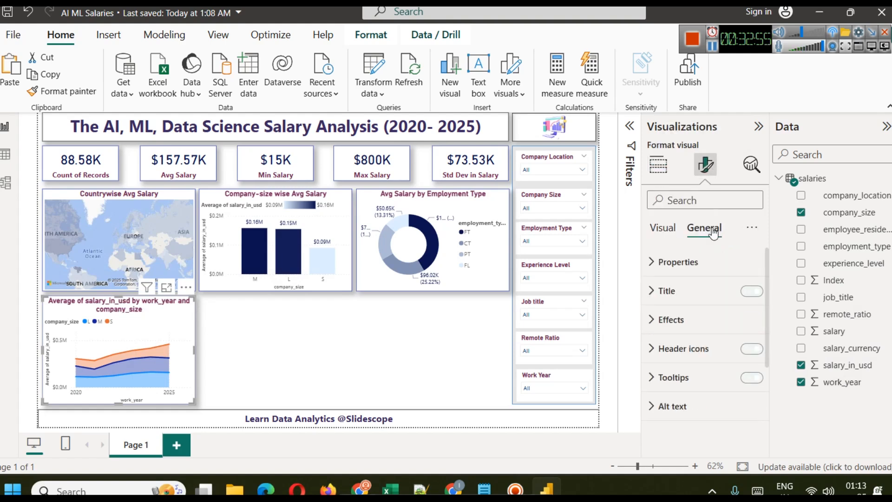
left_click(706, 289)
double_click(673, 364)
key("shift+Right")
key("shift+Right")
key("shift+Right")
key("shift+Right")
key("shift+Right")
key("shift+Right")
key("shift+Right")
key("shift+Right")
key("shift+Right")
key("shift+Right")
key("shift+Right")
key("shift+Right")
key("shift+Right")
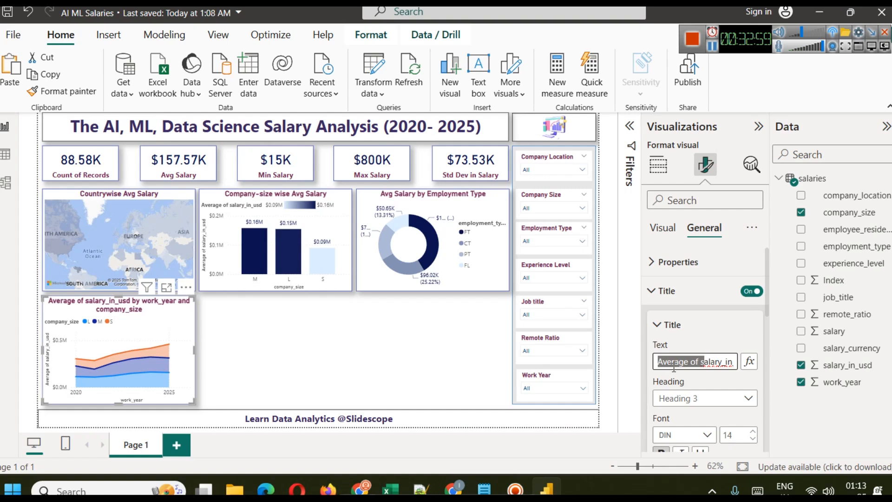
key("shift+Right")
key("shift+Right")
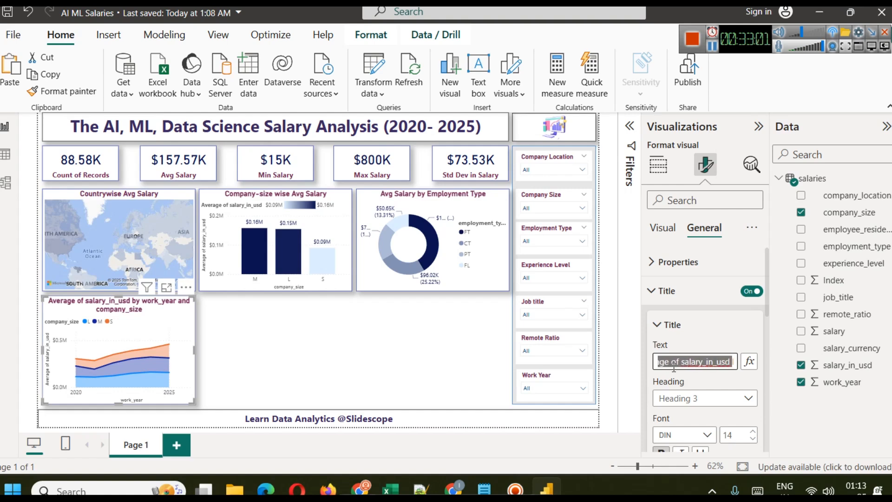
type("Avg Salary by wo")
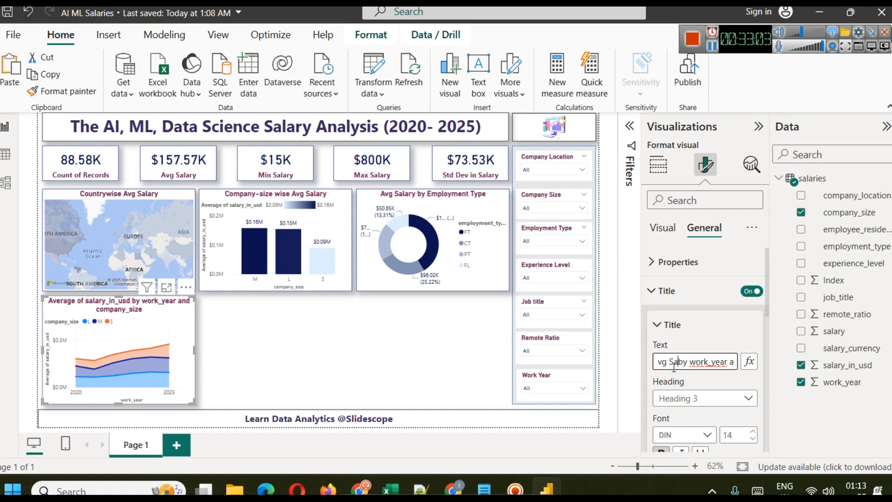
type("rk_year")
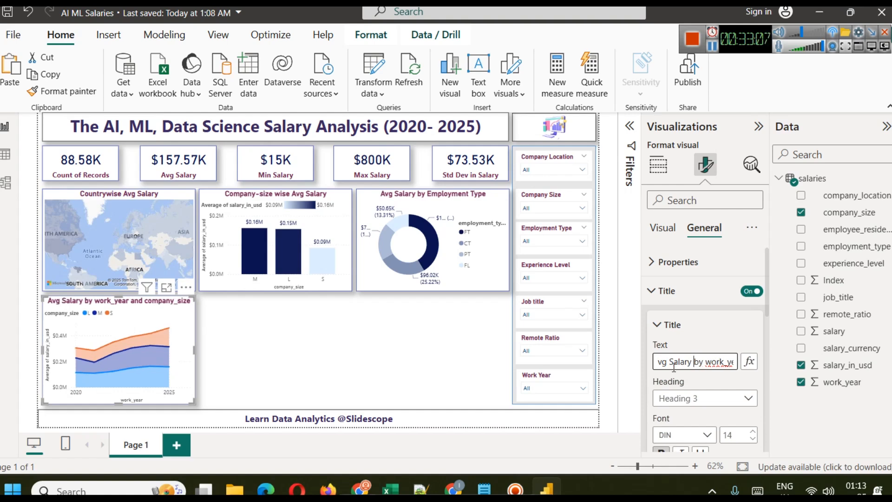
left_click(282, 354)
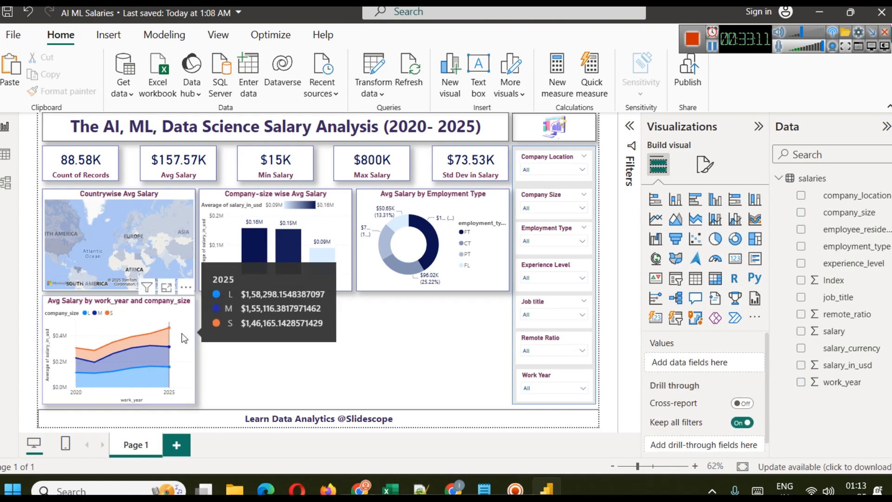
Step: Try data labels and series labels on the stacked area chart, then leave only total labels on and inspect the 2025 values
left_click(175, 321)
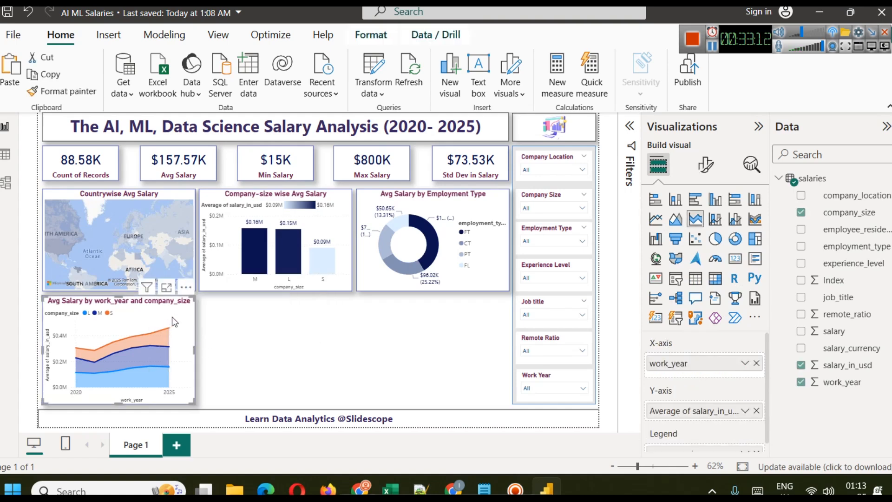
left_click(706, 164)
scroll(717, 394, "down", 1)
scroll(718, 394, "down", 3)
left_click(749, 352)
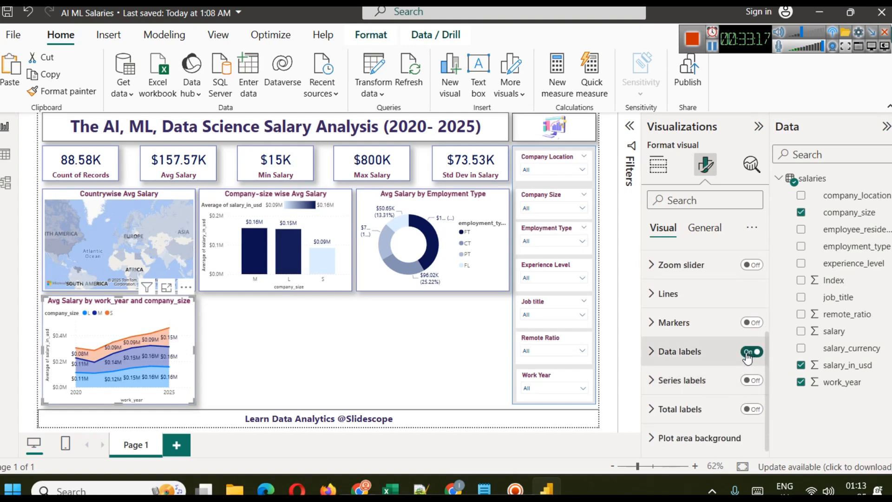
left_click(747, 353)
left_click(749, 381)
left_click(749, 381)
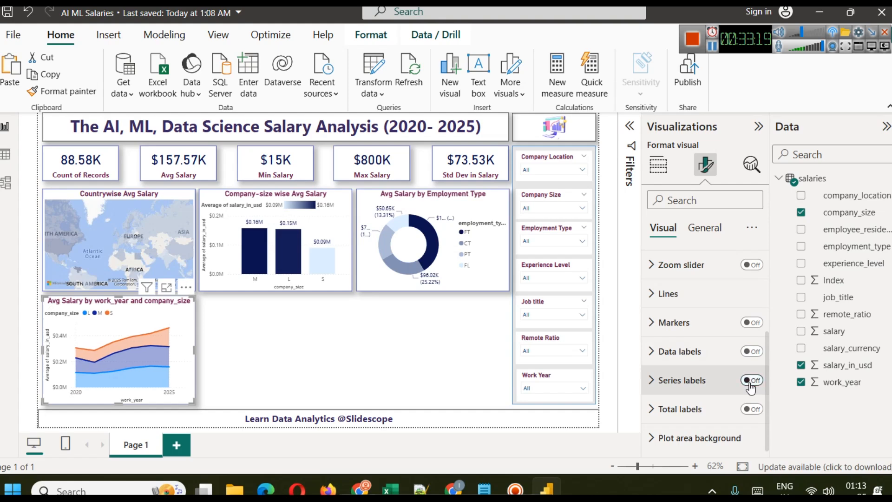
left_click(750, 409)
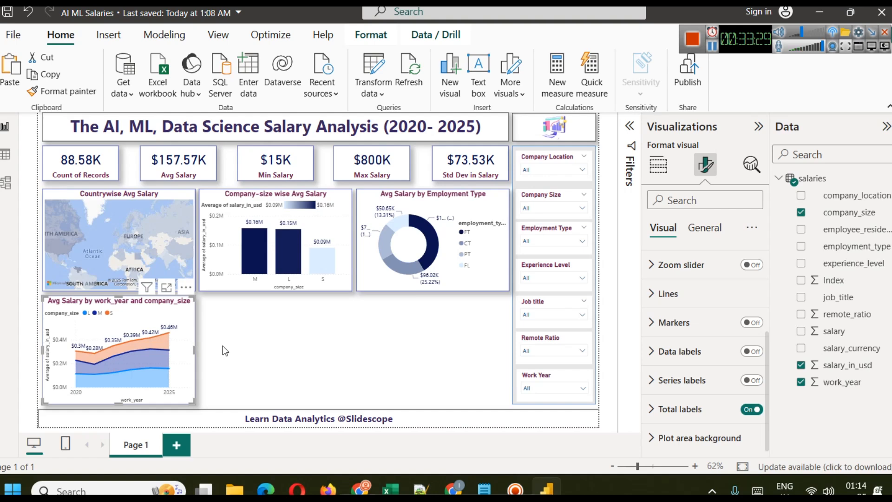
mouse_move(174, 366)
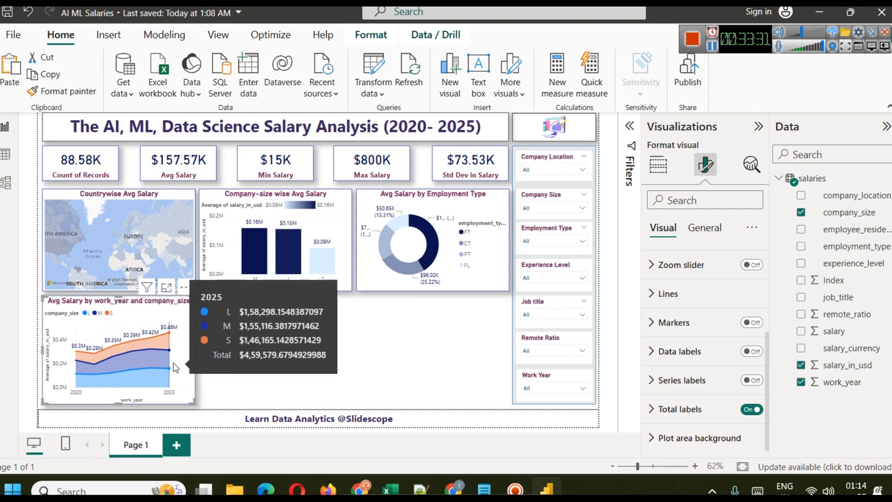
left_click(321, 370)
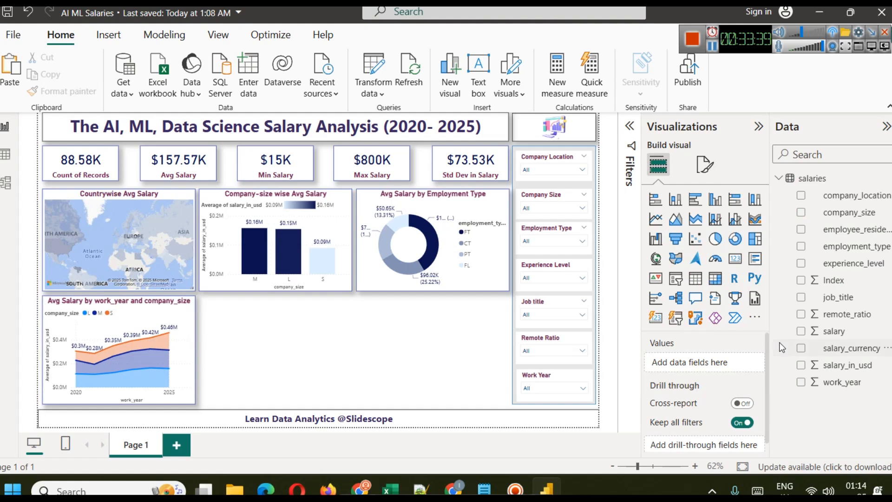
Step: Look through the list of roles in the Job title slicer and close it without filtering
left_click(581, 315)
scroll(546, 251, "down", 5)
left_click(299, 381)
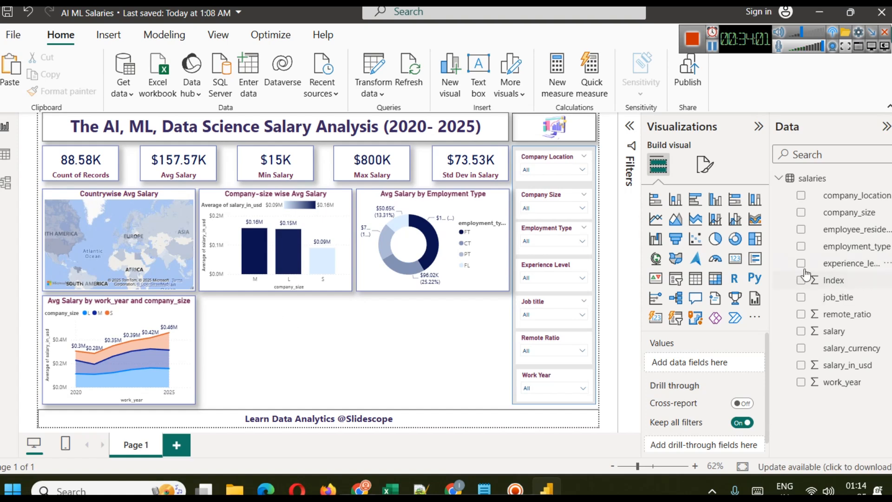
Step: Add an empty line and clustered column chart below the company size chart and copy the map visual's formatting onto it
left_click(733, 220)
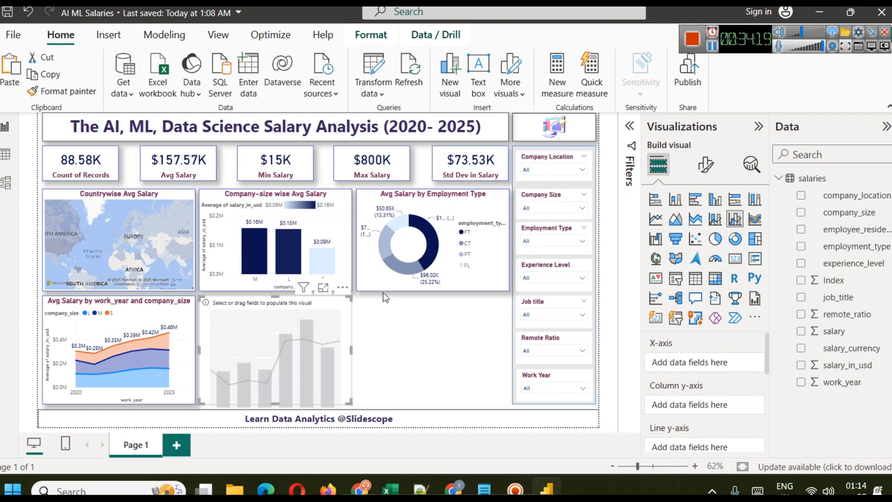
left_click(183, 193)
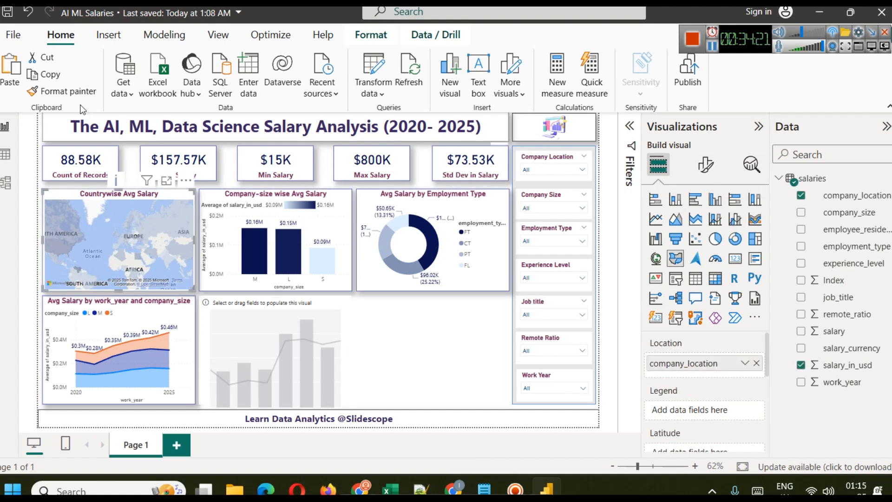
left_click(74, 93)
left_click(285, 308)
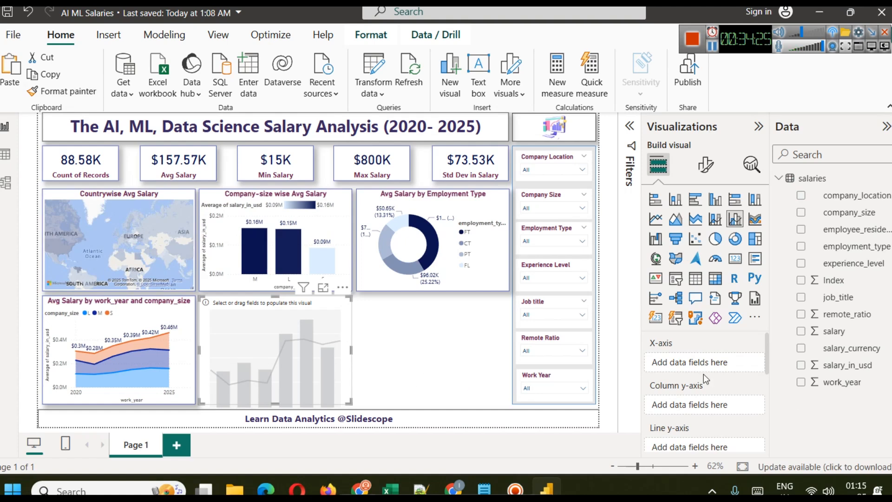
Step: Plot job_title on the new combo chart's X-axis with the Average of salary_in_usd on its column y-axis
left_click_drag(860, 300, 725, 362)
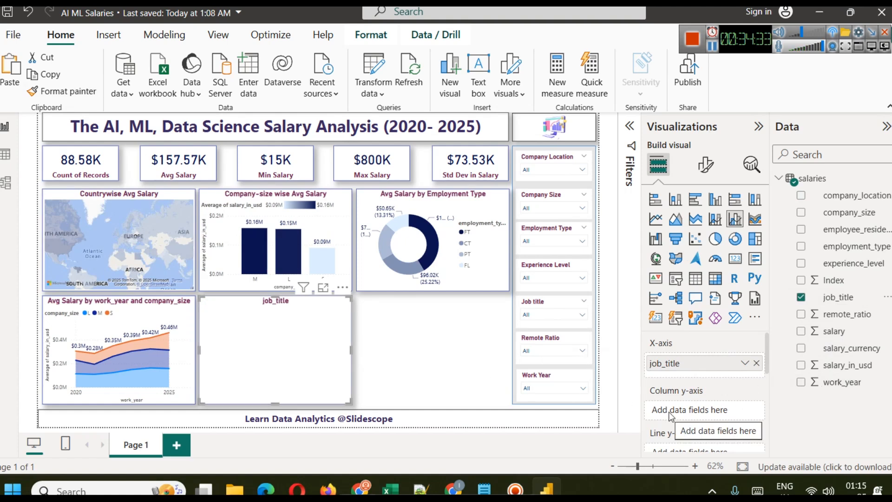
left_click_drag(846, 367, 687, 404)
left_click(745, 405)
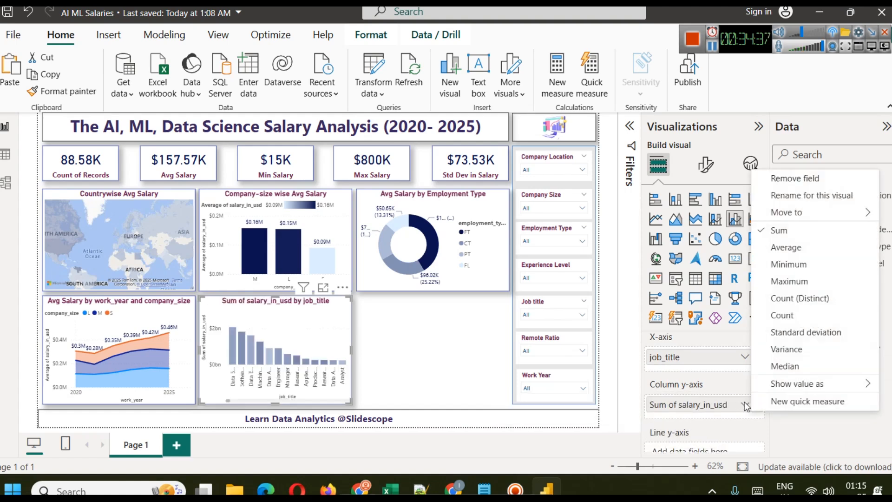
left_click(776, 249)
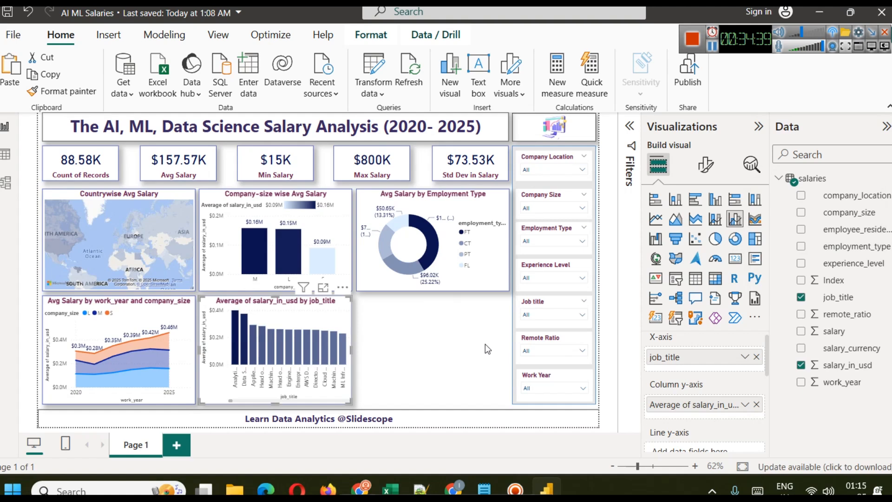
Step: Try Sum as the combo chart's salary_in_usd aggregation, restore Average and inspect the job title bars
left_click(749, 403)
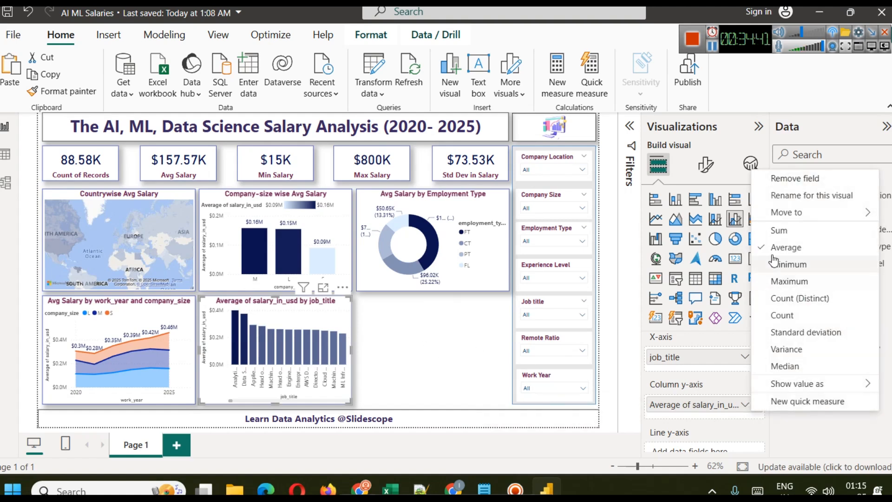
left_click(779, 230)
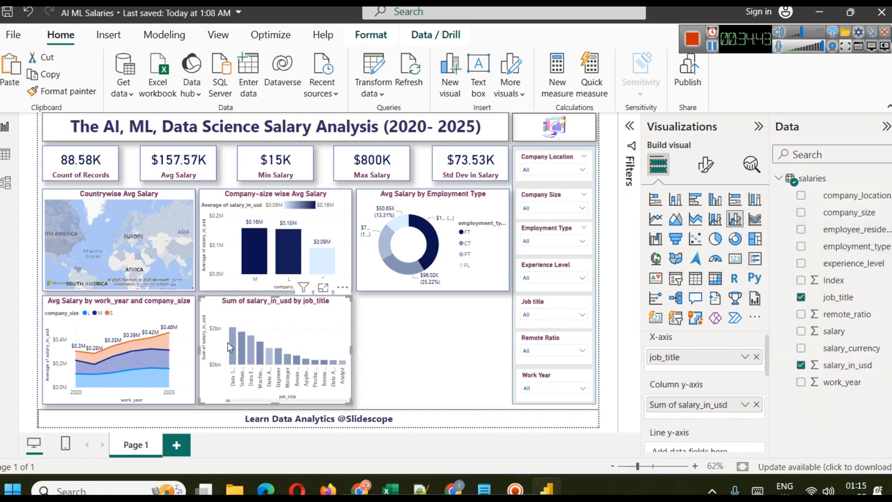
mouse_move(233, 342)
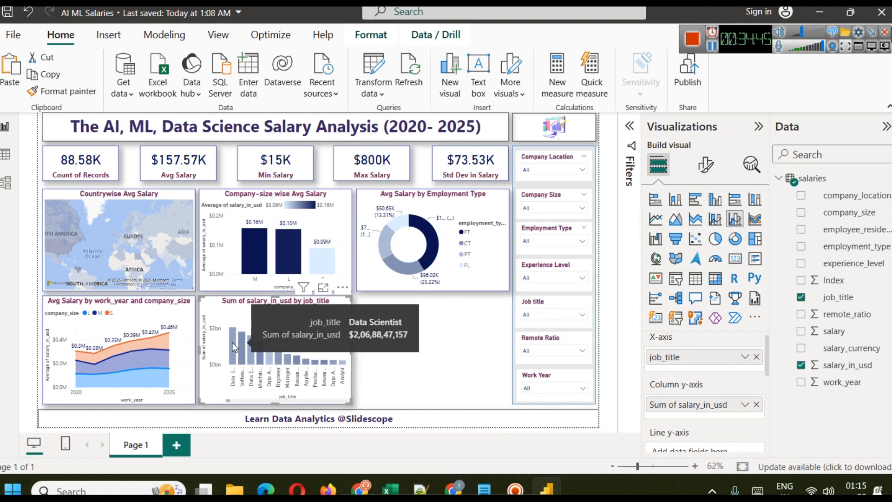
left_click(745, 405)
left_click(773, 249)
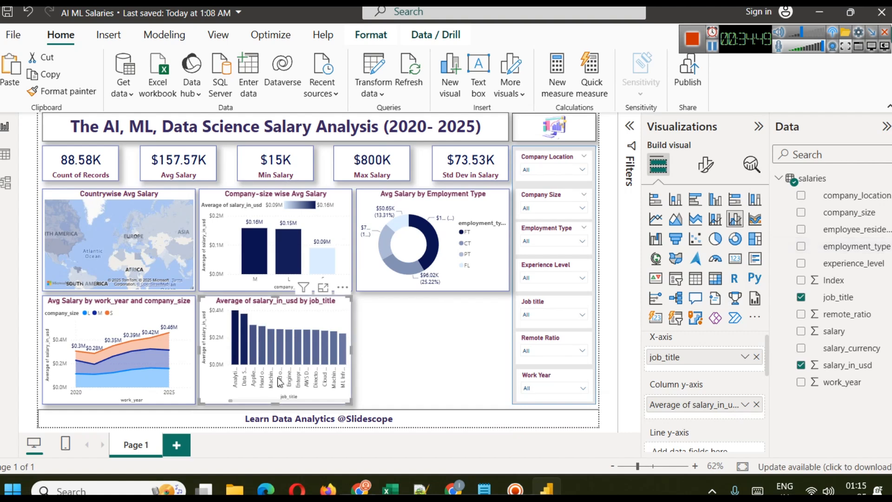
mouse_move(238, 333)
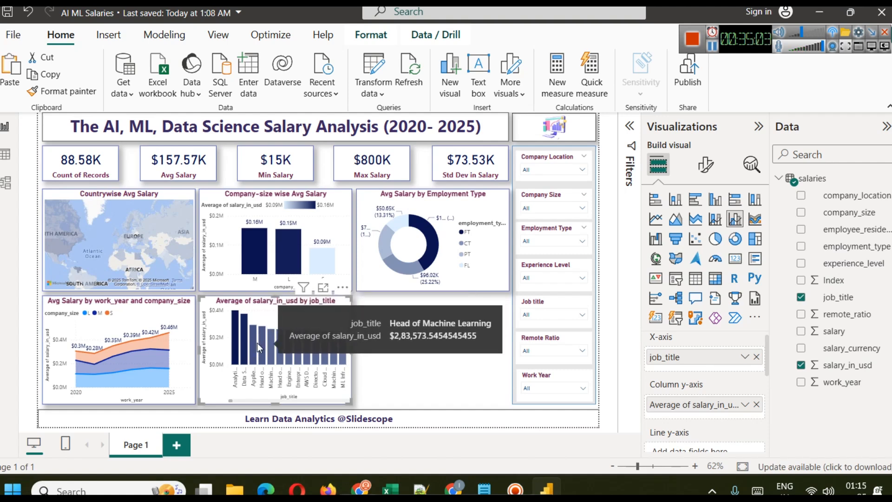
Step: Try Maximum as the combo chart's salary_in_usd aggregation, then switch back to Average
left_click(745, 404)
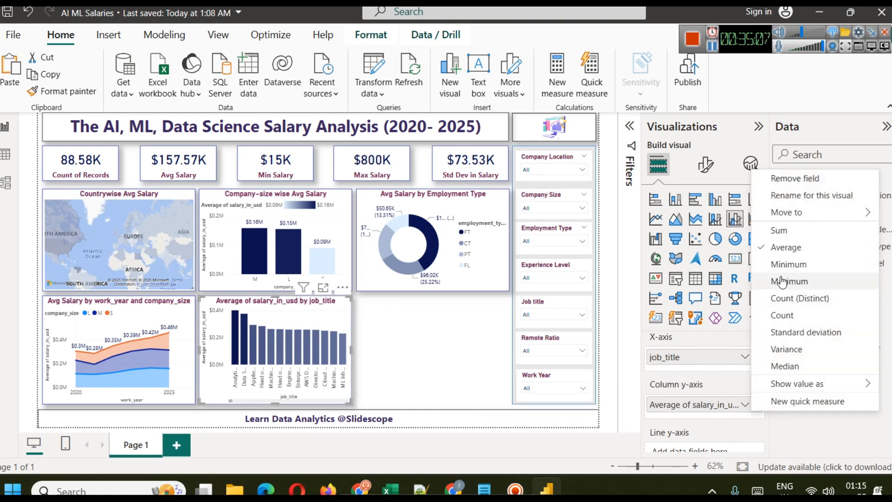
left_click(779, 279)
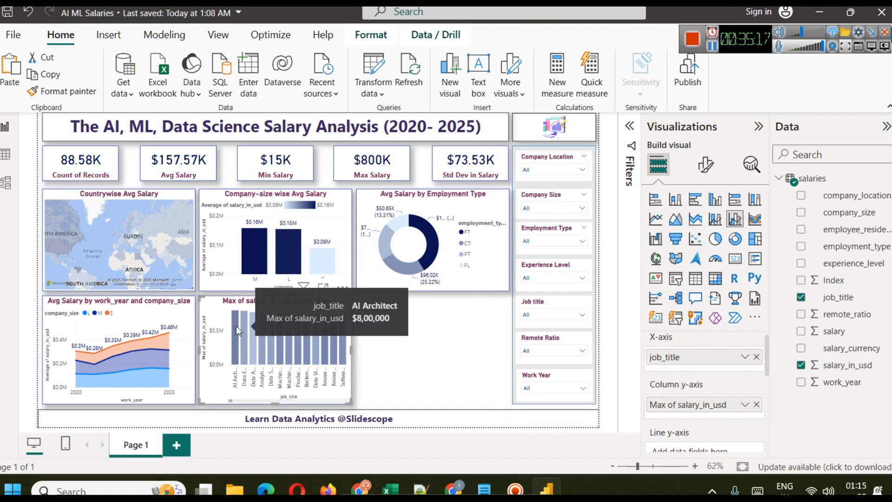
left_click(746, 404)
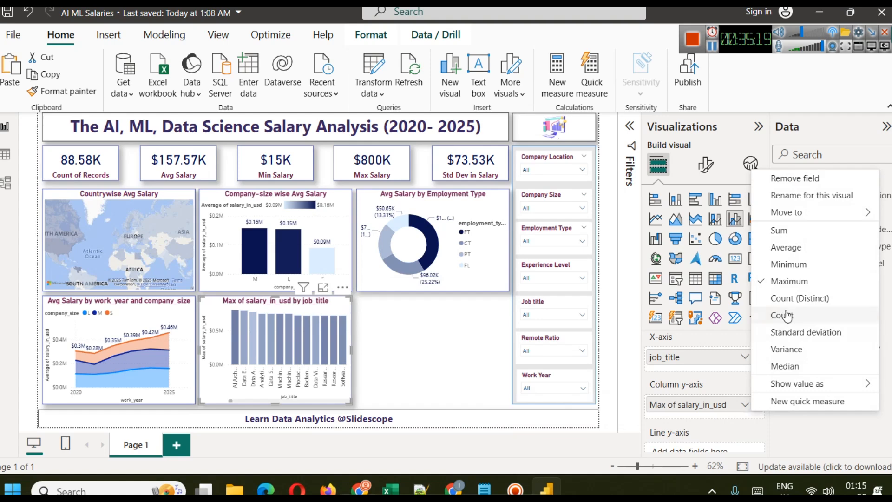
left_click(790, 246)
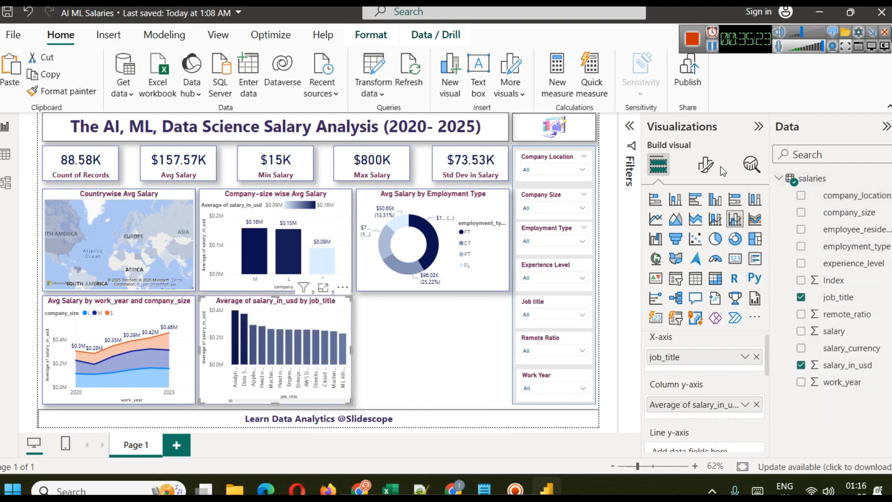
Step: Turn on data labels for the job title combo chart
left_click(708, 165)
scroll(709, 377, "down", 2)
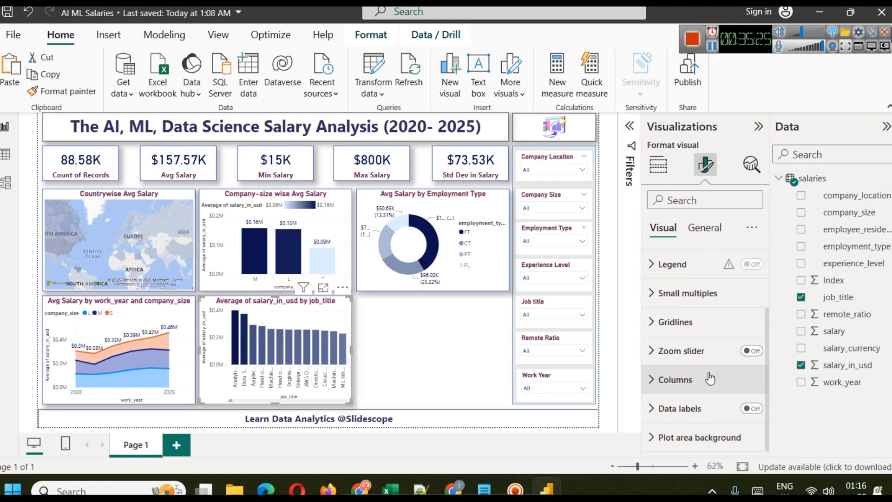
left_click(750, 408)
left_click(436, 352)
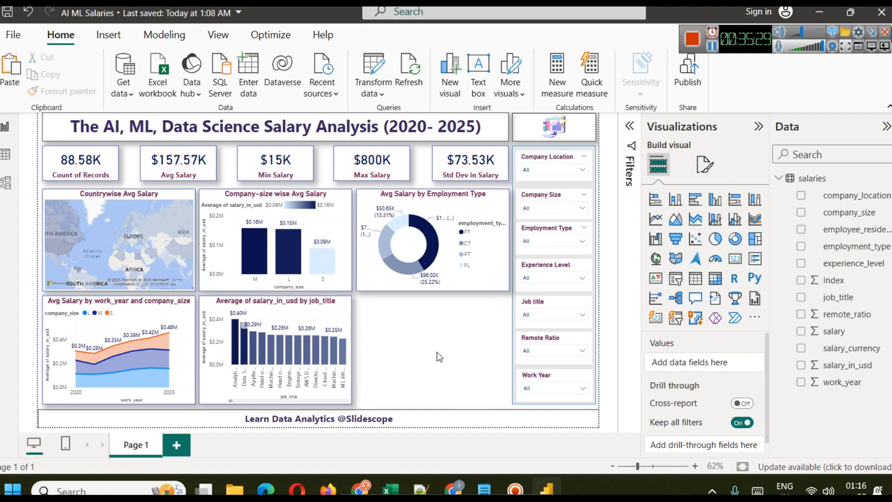
Step: Cross-filter the report by the ML Infrastructure Engineer bar, then clear that selection
mouse_move(280, 339)
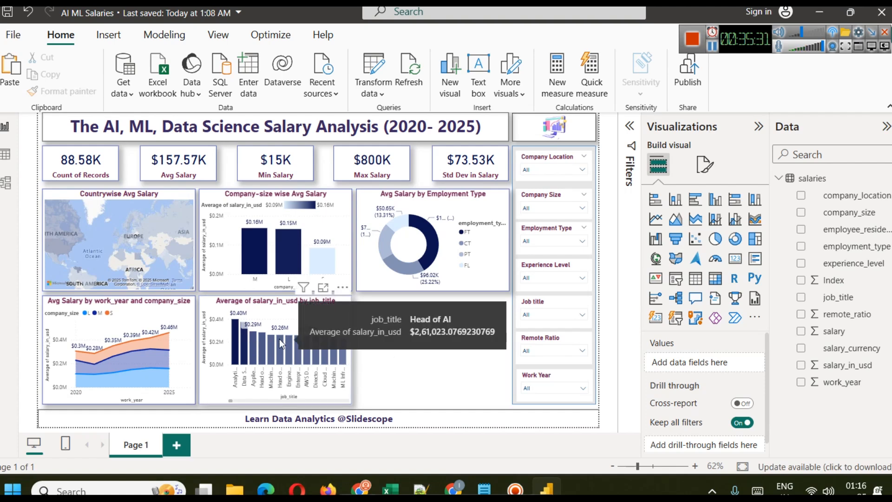
left_click(347, 353)
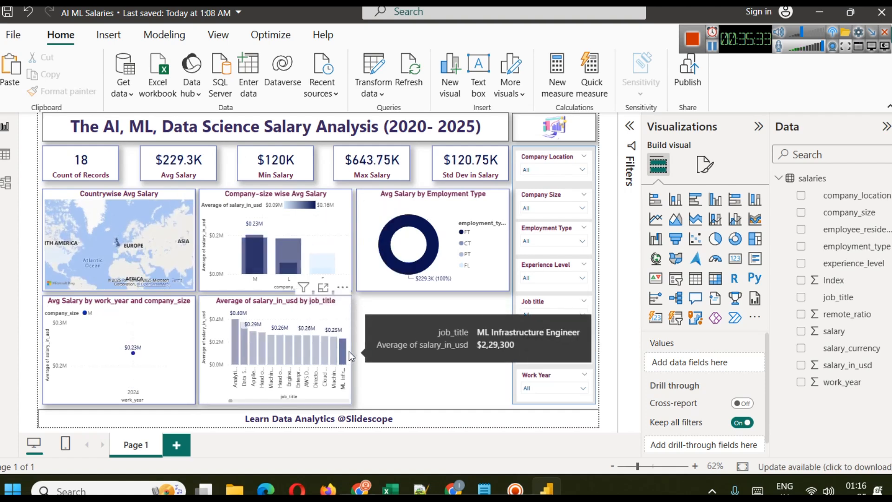
left_click(347, 351)
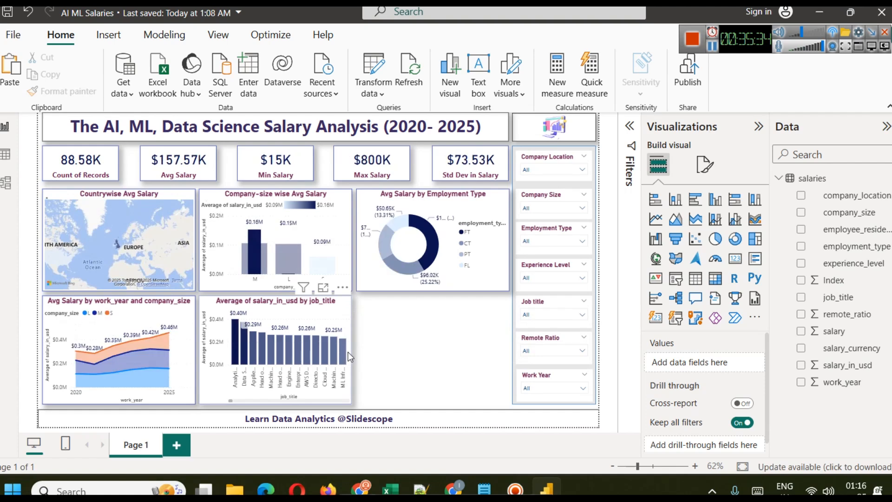
Step: Try widening the job title chart across to the slicer column, then shrink it back under the company size chart
left_click(349, 316)
left_click_drag(352, 349, 505, 361)
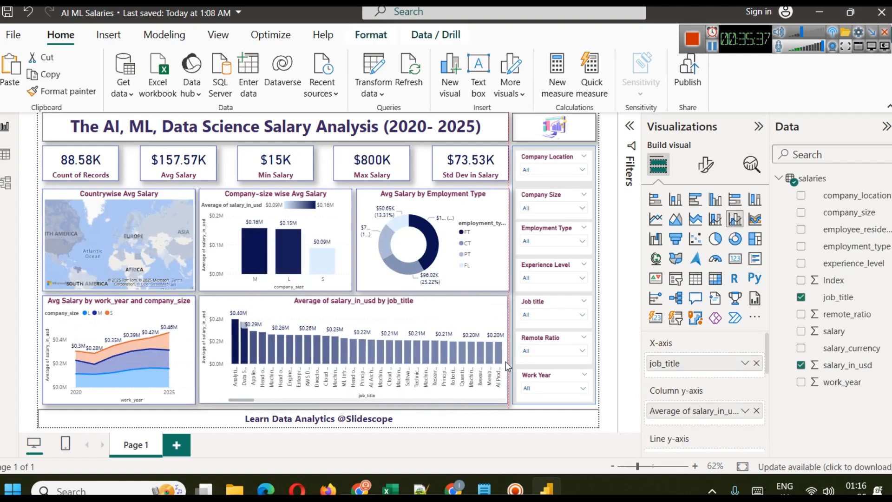
left_click(393, 418)
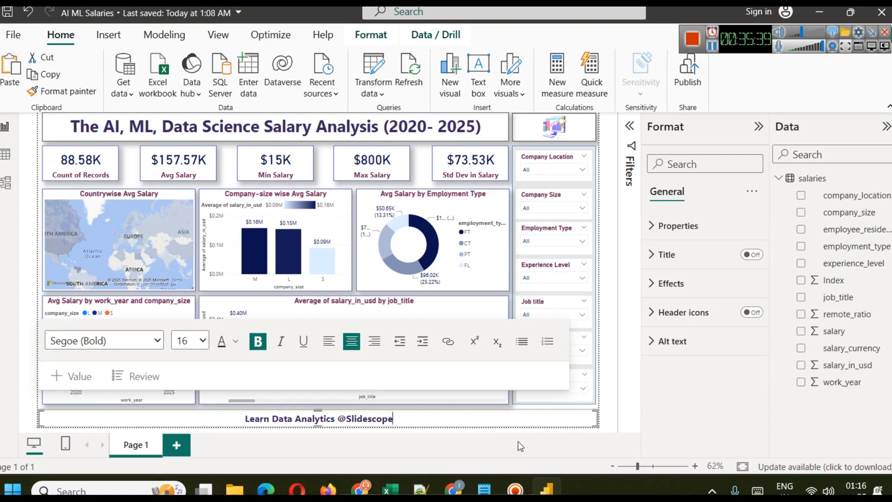
left_click(419, 292)
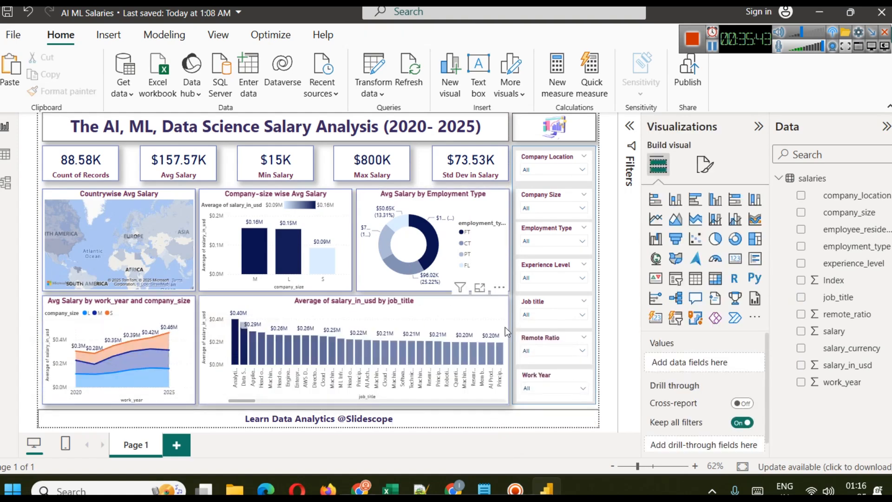
left_click(505, 307)
left_click_drag(506, 340, 347, 350)
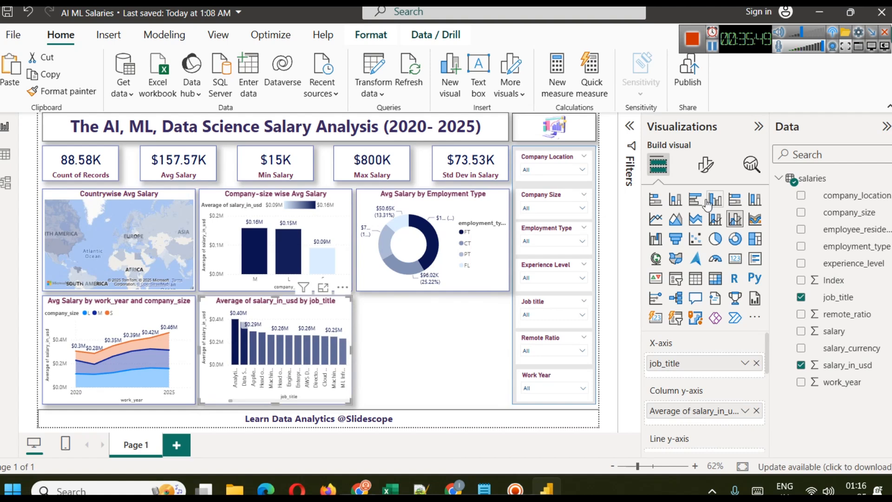
Step: Change the job title chart's title to "Top Job Titles by Avg Salary"
left_click(705, 164)
left_click(704, 228)
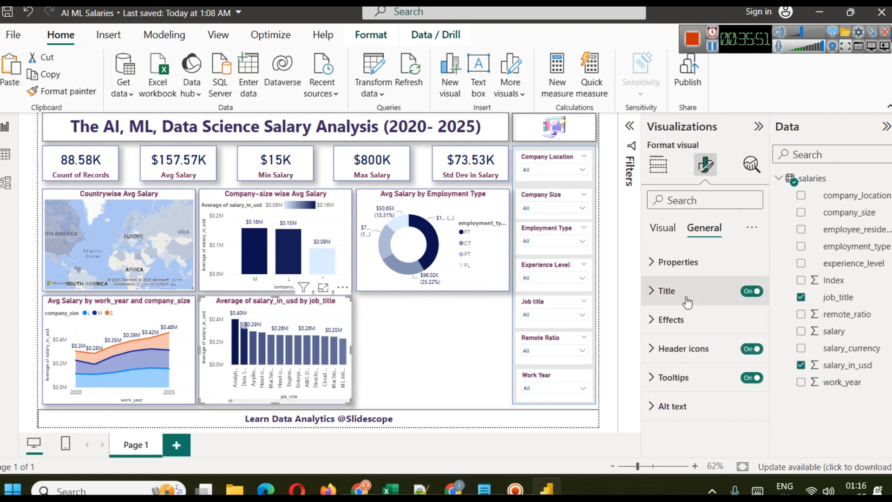
left_click(667, 291)
left_click(681, 361)
type("QTopge of salary_in_usd by job_title")
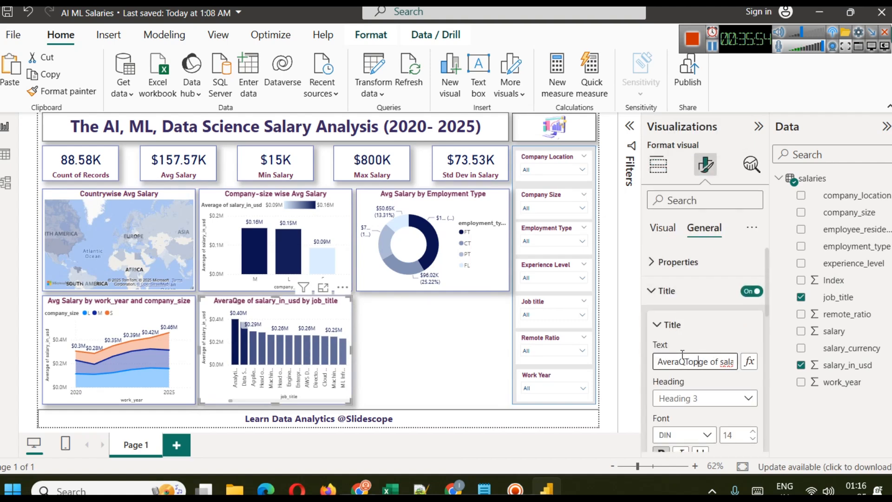
key("ctrl+a")
type("Top Job Titles ")
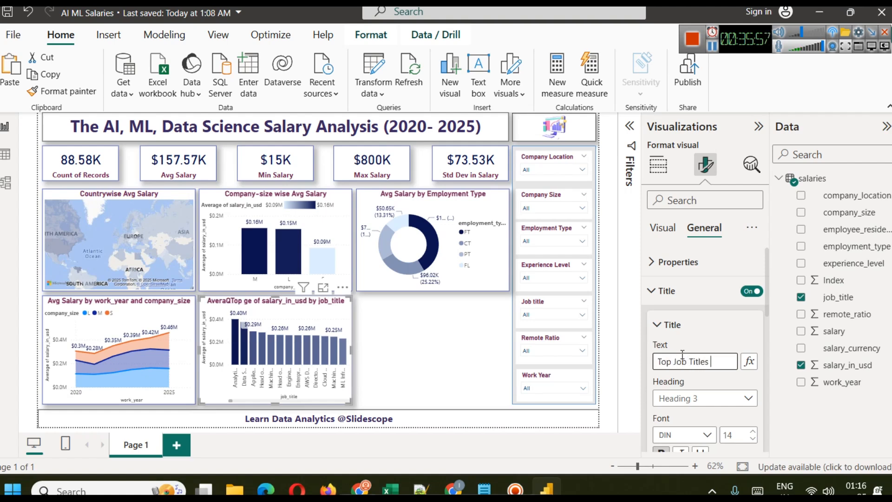
type("by Avg Salary")
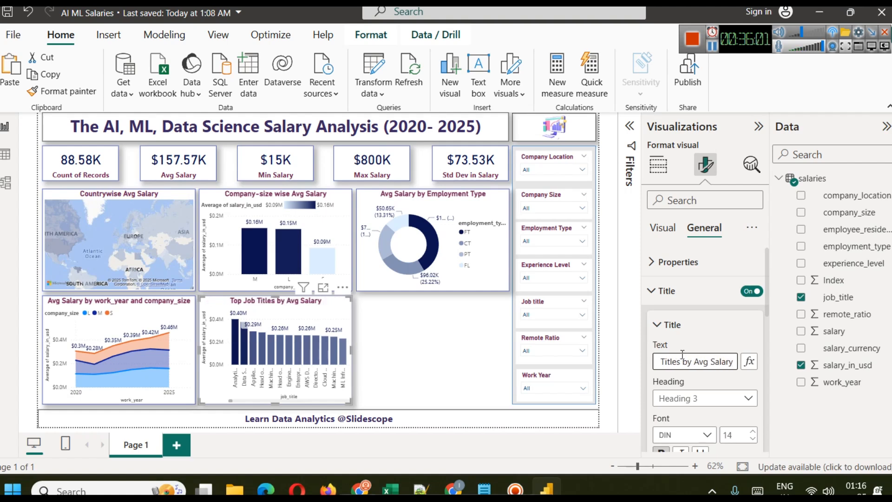
Step: Set the chart's job_title filter type to Top N, showing the top 5 items
left_click(629, 126)
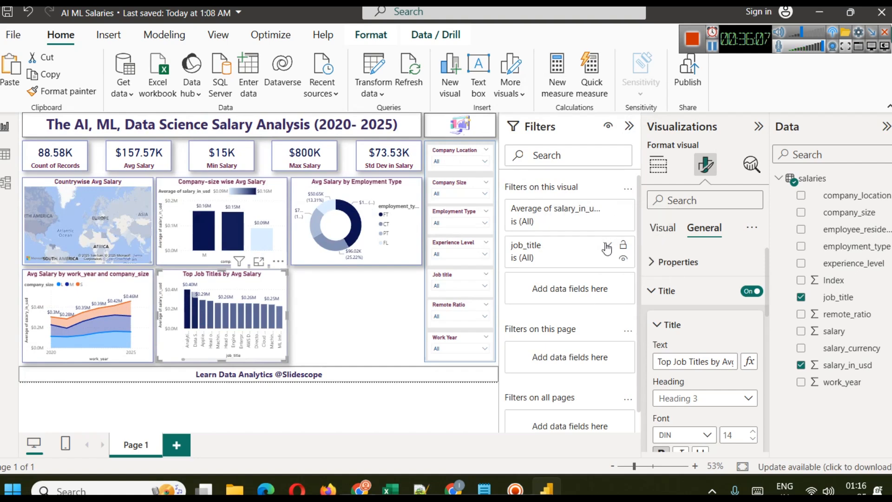
left_click(605, 247)
left_click(569, 297)
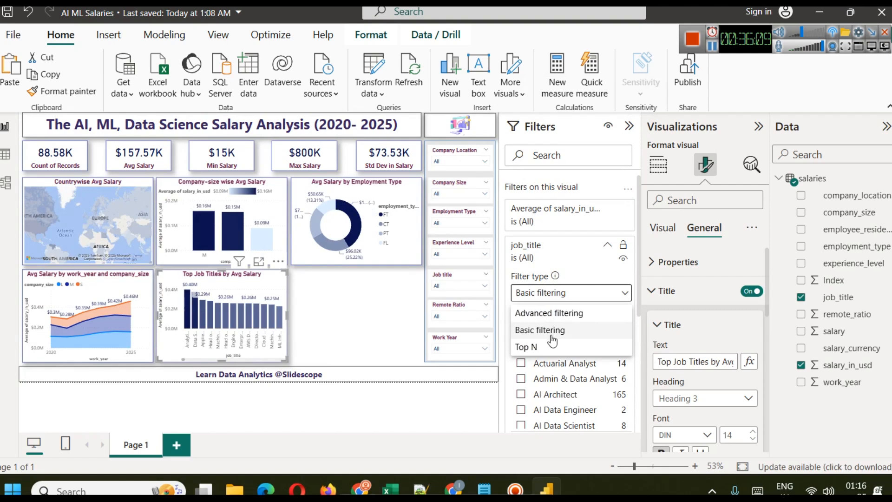
left_click(547, 343)
left_click(611, 331)
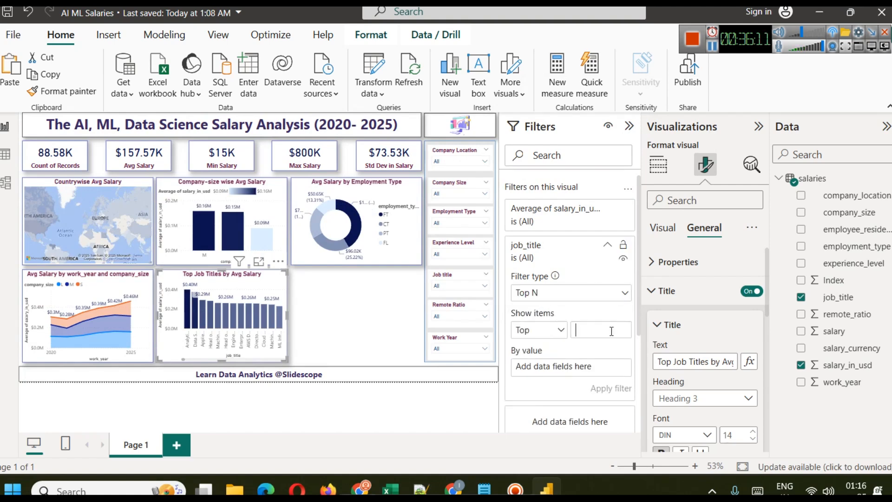
type("5")
Step: Rank the job_title Top N filter by Average of salary_in_usd and apply it, then collapse the filter settings
left_click_drag(834, 366, 543, 368)
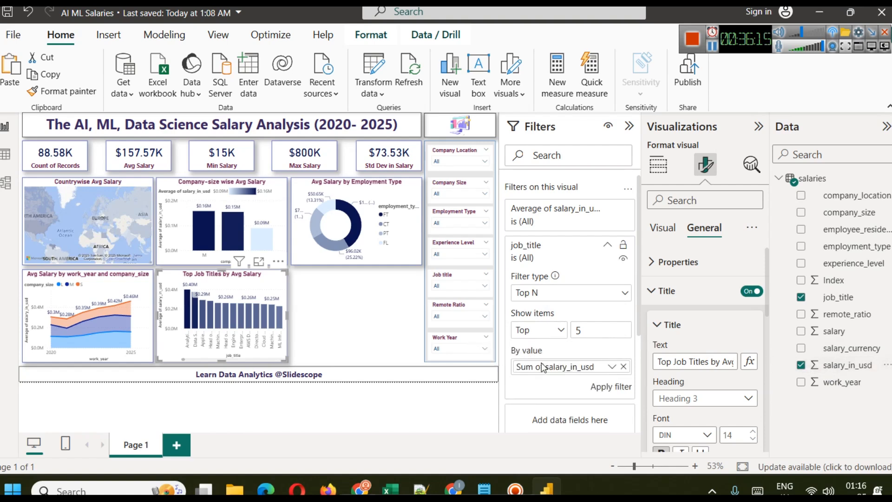
left_click(612, 366)
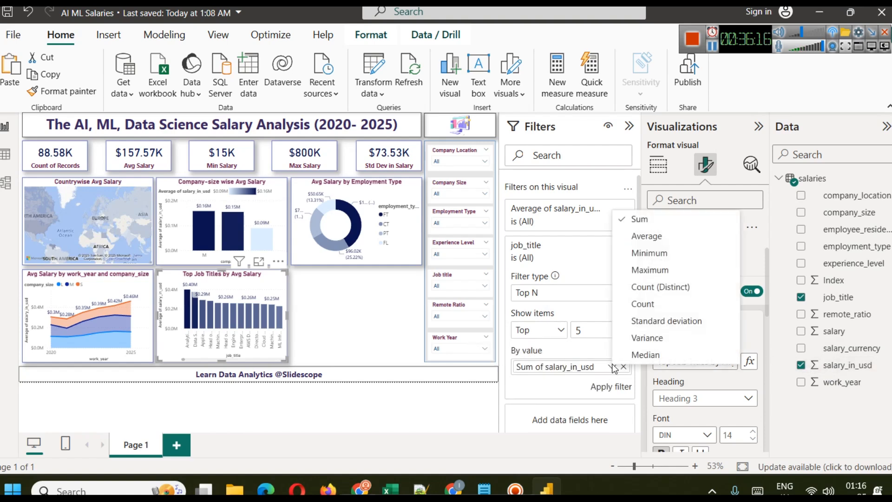
left_click(635, 237)
left_click(605, 387)
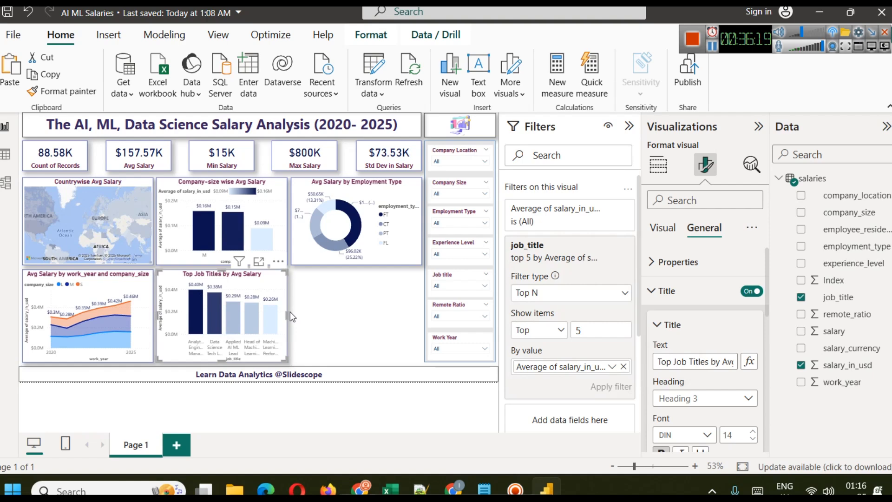
left_click(314, 305)
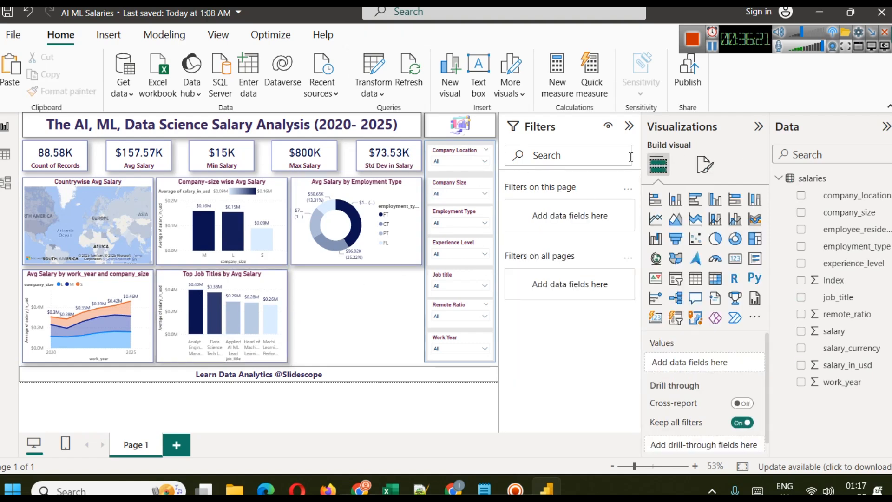
left_click(629, 125)
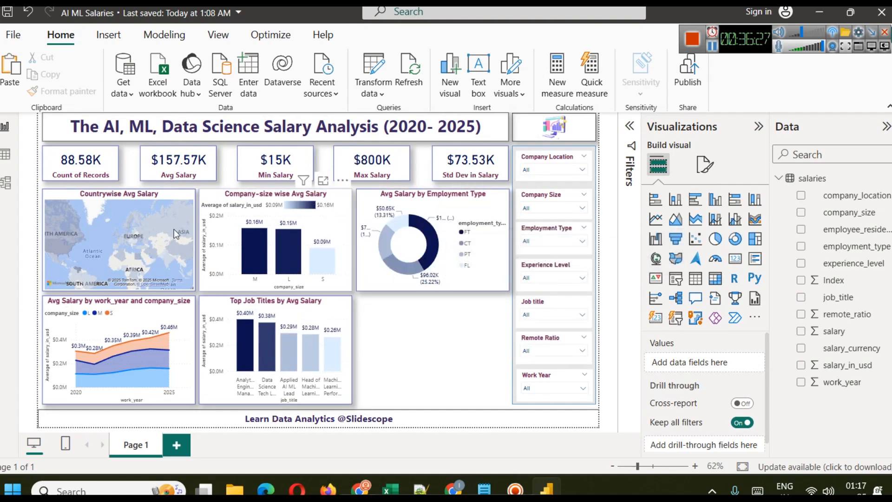
Step: Select the Countrywise Avg Salary map and inspect the average salaries of the bars in the top job titles chart
left_click(164, 197)
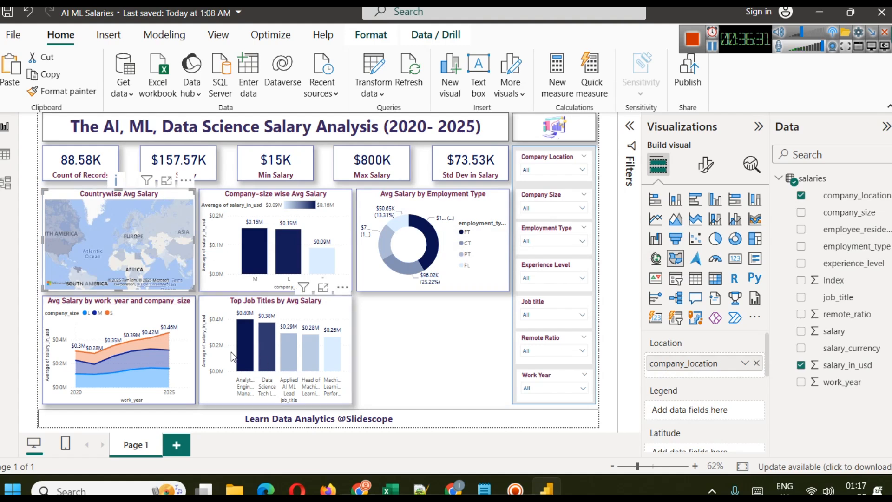
mouse_move(242, 347)
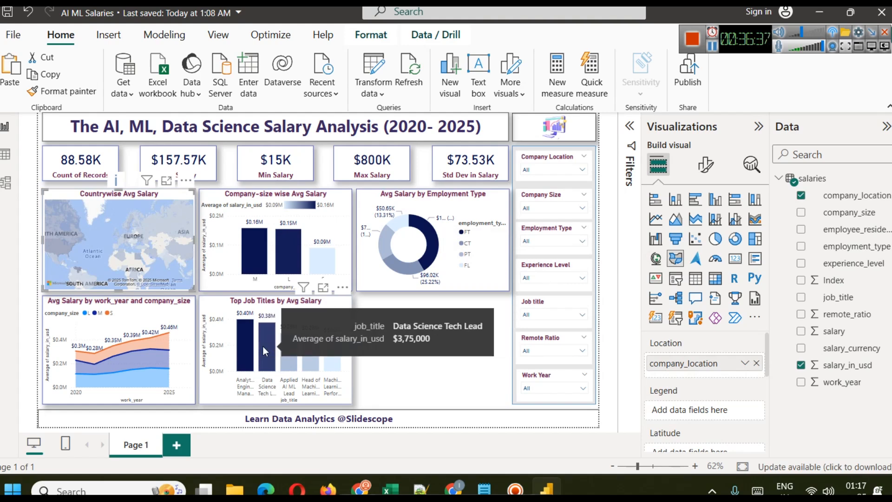
Step: Cross-filter the report by India on the country map, inspect the top job titles chart, and clear the selection
mouse_move(291, 350)
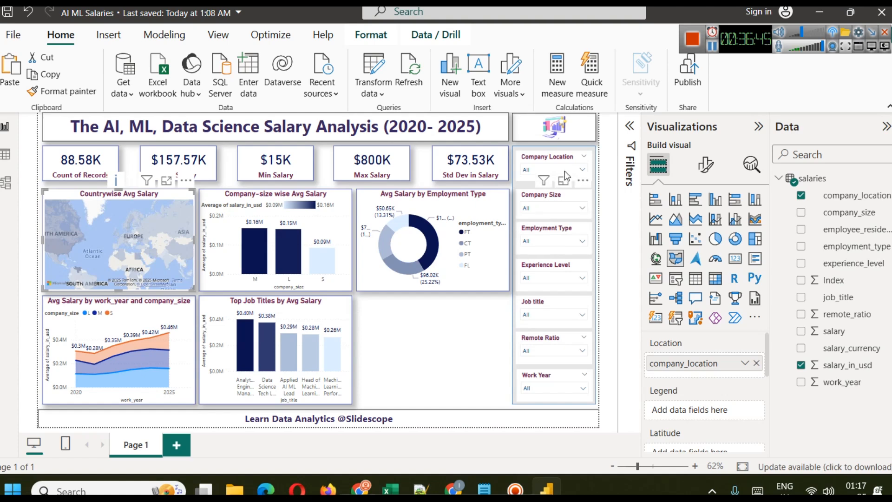
left_click(166, 257)
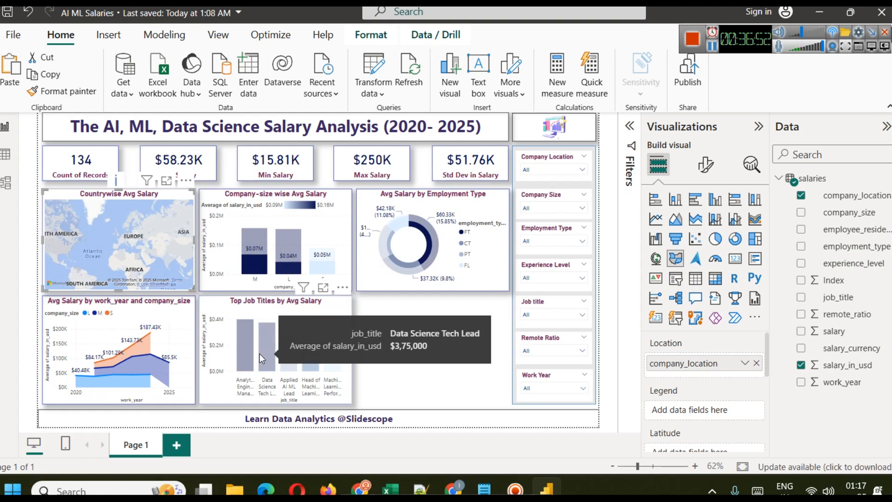
left_click(166, 260)
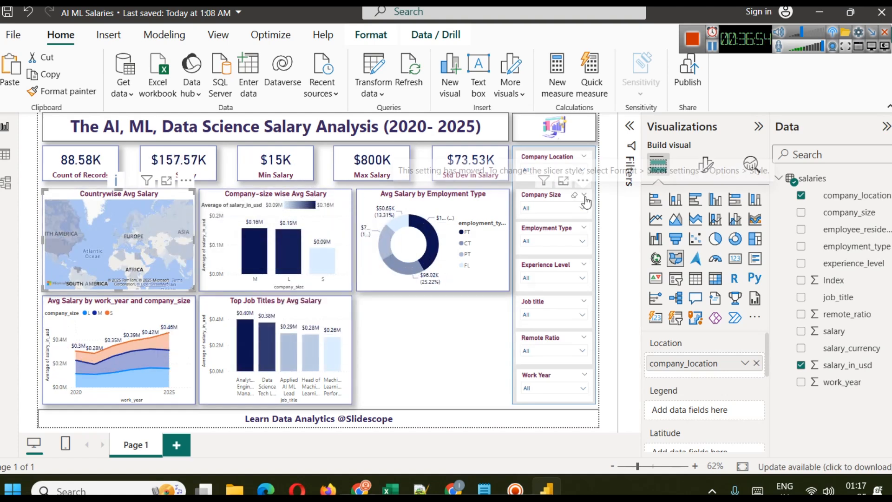
Step: Filter the Company Location slicer to IN and examine the average salaries in the top job titles chart
left_click(539, 169)
scroll(551, 197, "down", 5)
scroll(550, 218, "down", 5)
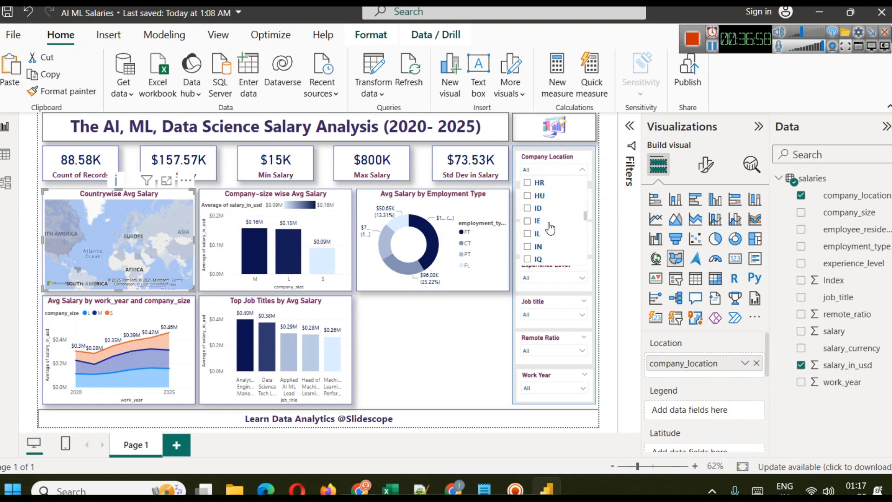
left_click(537, 246)
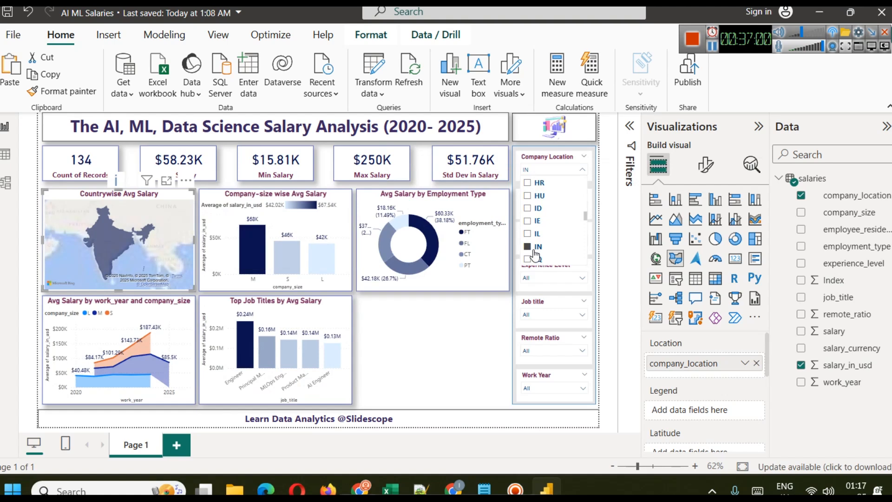
mouse_move(242, 331)
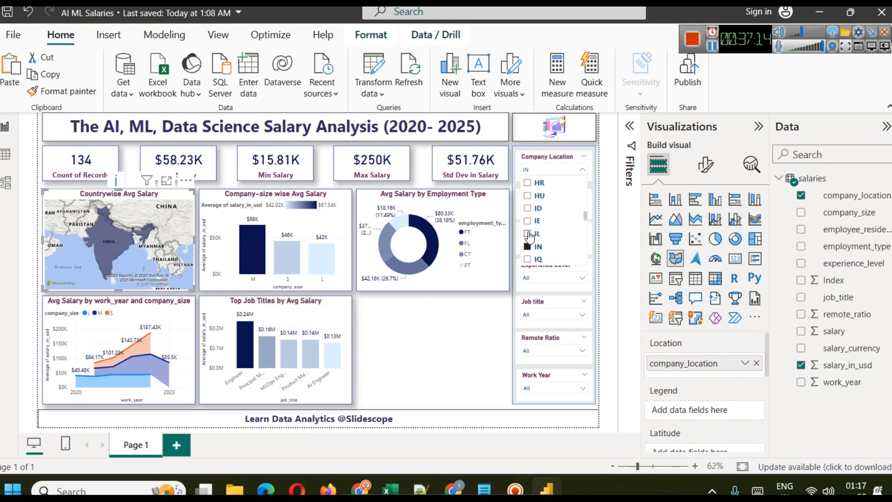
Step: Add JP to the Company Location selection and inspect the salary tooltips of Japan and India on the map
scroll(544, 236, "down", 1)
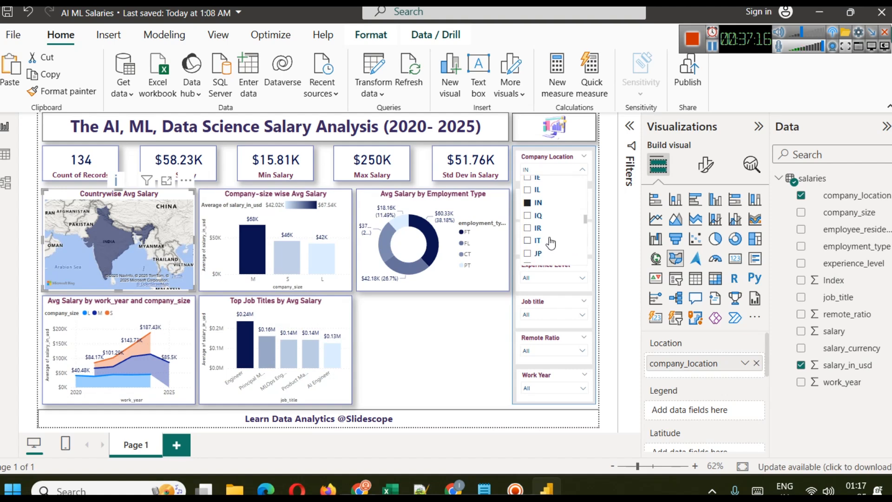
left_click(530, 253)
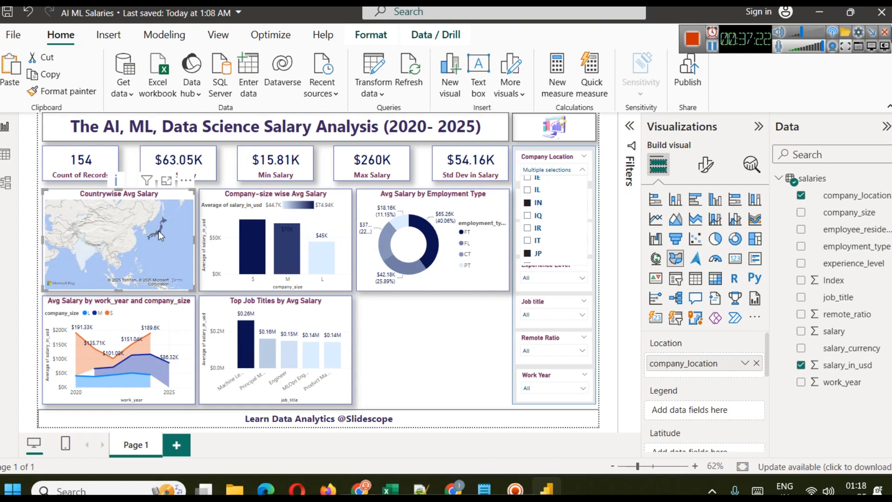
mouse_move(158, 231)
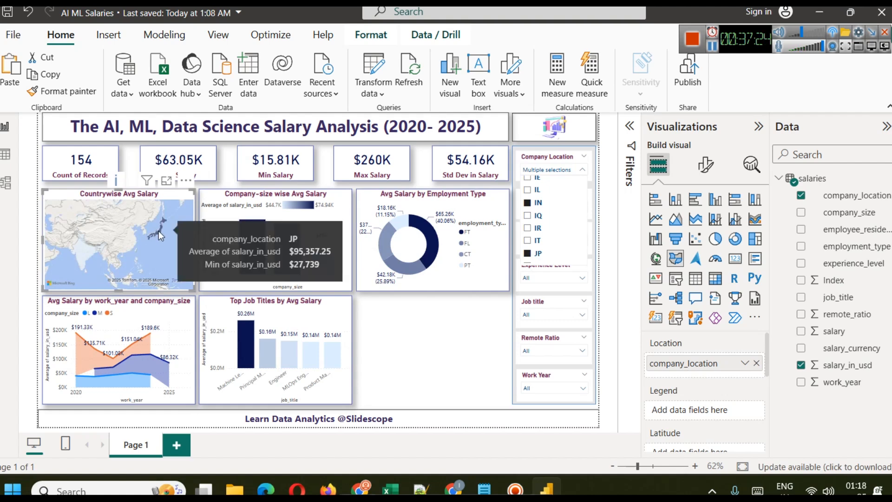
mouse_move(84, 250)
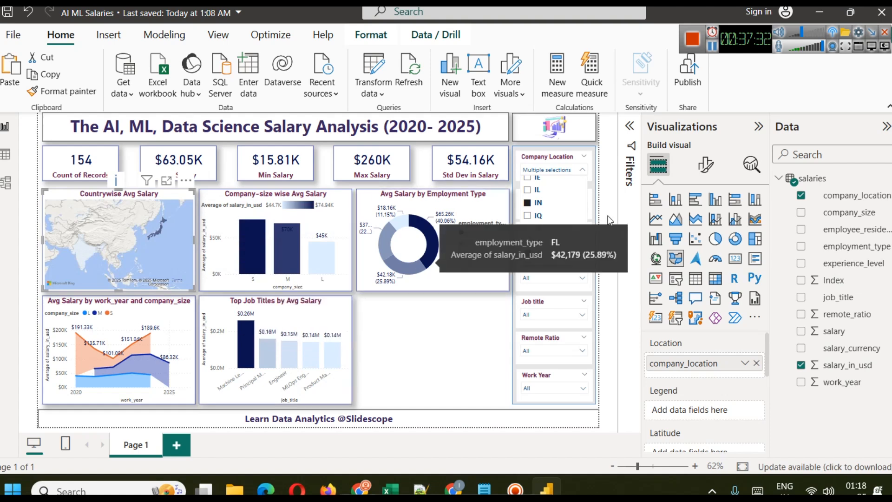
Step: Deselect IN and JP in the Company Location slicer, and switch GR on and off again
left_click(528, 202)
left_click(528, 251)
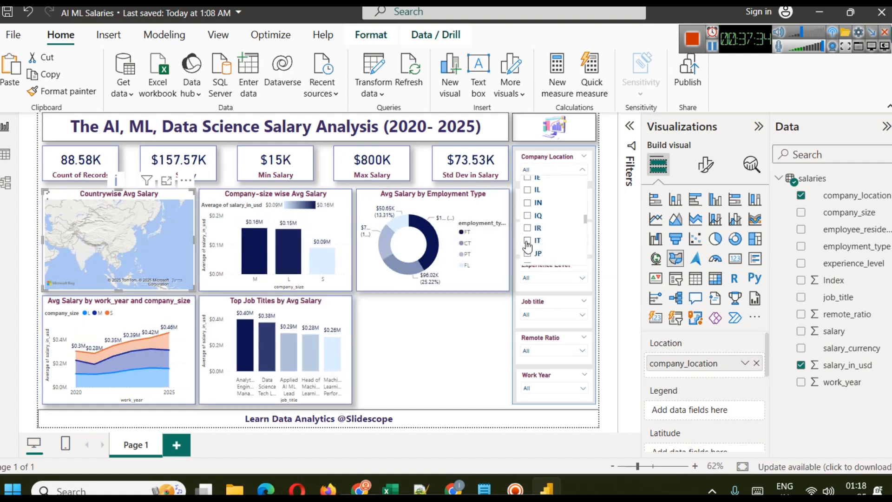
scroll(539, 241, "down", 4)
scroll(551, 241, "up", 5)
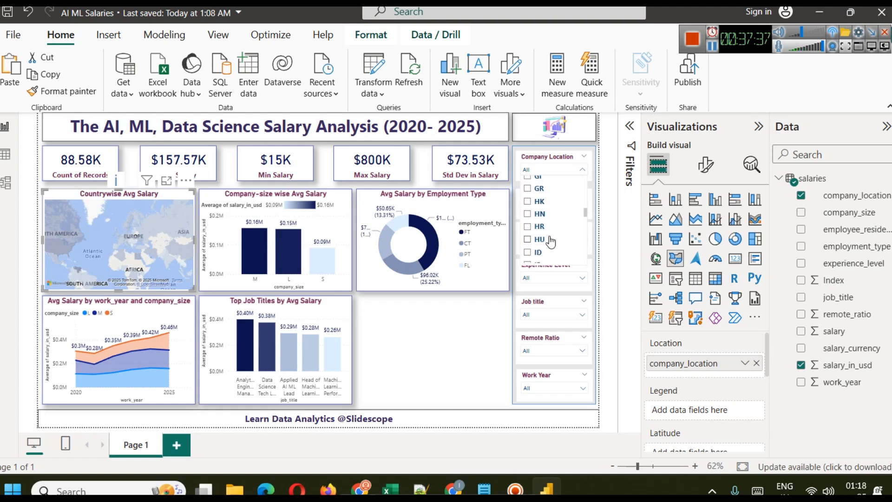
left_click(528, 189)
left_click(528, 190)
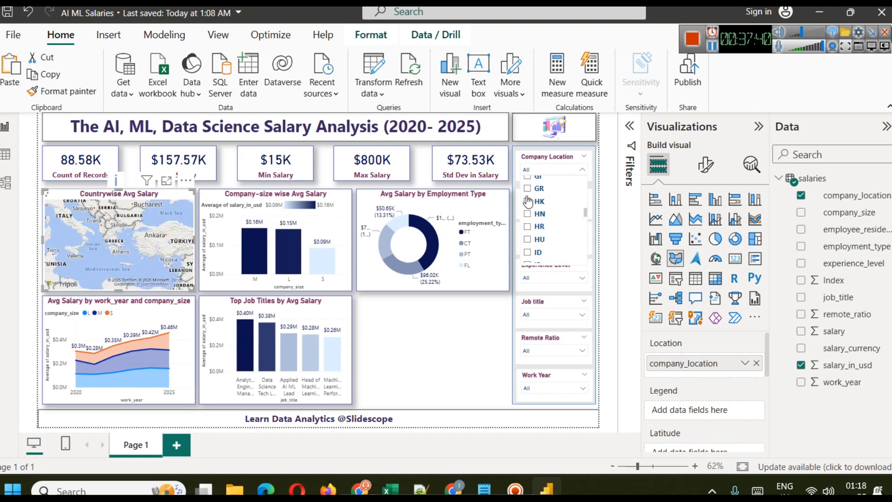
Step: Filter the Company Location slicer to HK and CN, and inspect both regions on the map
left_click(528, 201)
scroll(561, 241, "up", 5)
scroll(561, 230, "down", 3)
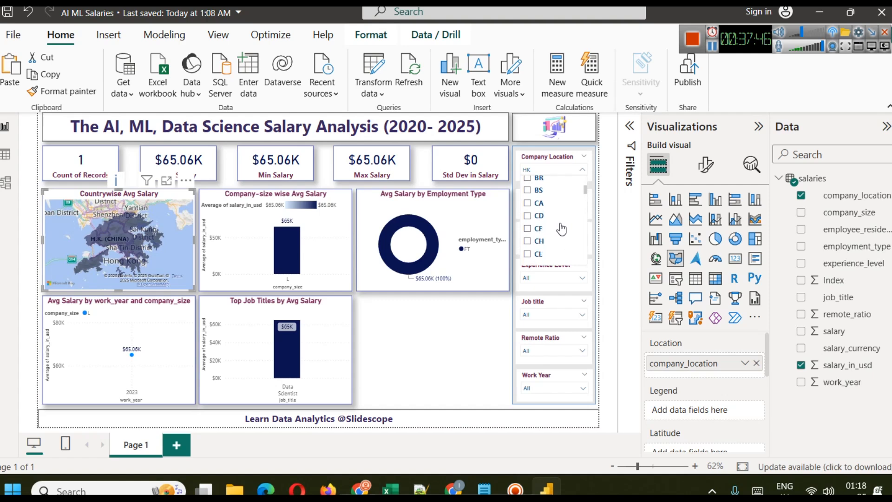
scroll(561, 230, "down", 1)
left_click(528, 224)
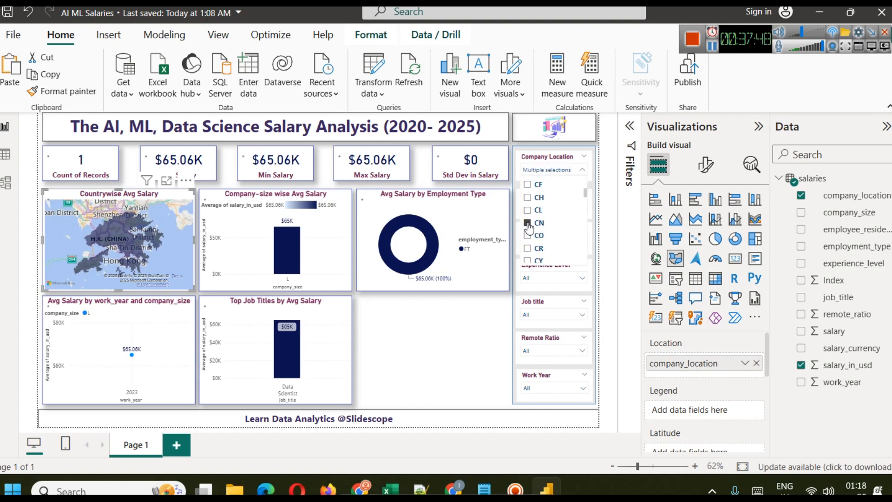
mouse_move(116, 250)
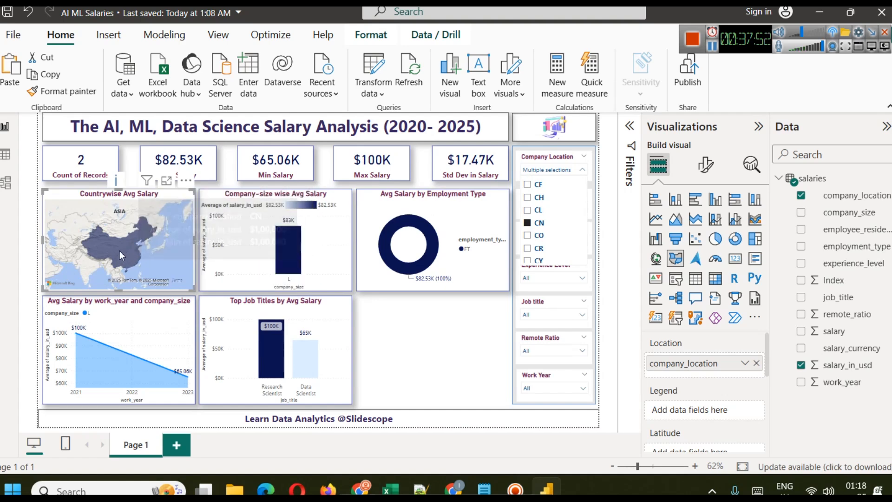
mouse_move(128, 275)
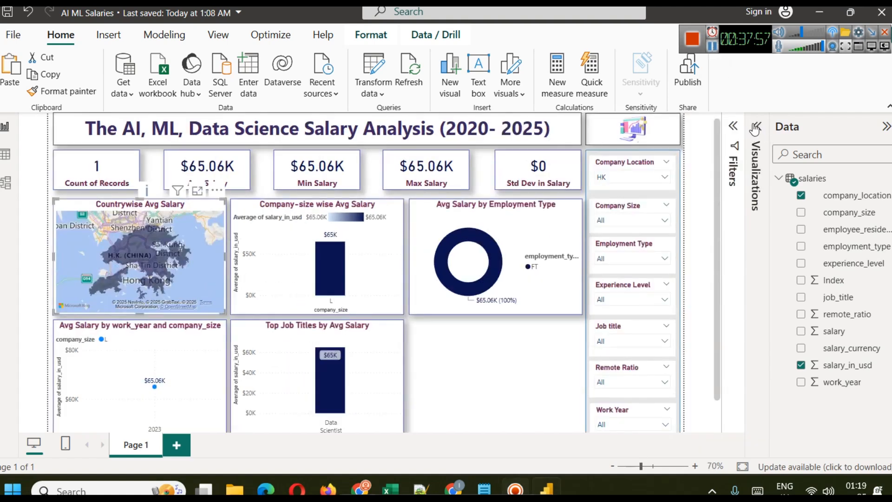
Step: Add CN again beside HK in Company Location, examine the job titles chart, and clear the slicer's selections
left_click(756, 127)
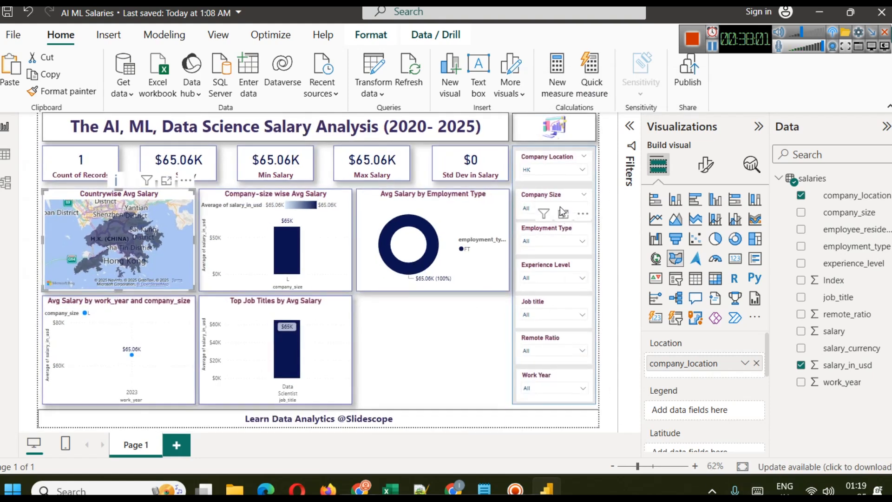
left_click(538, 169)
scroll(541, 218, "down", 2)
scroll(544, 221, "down", 4)
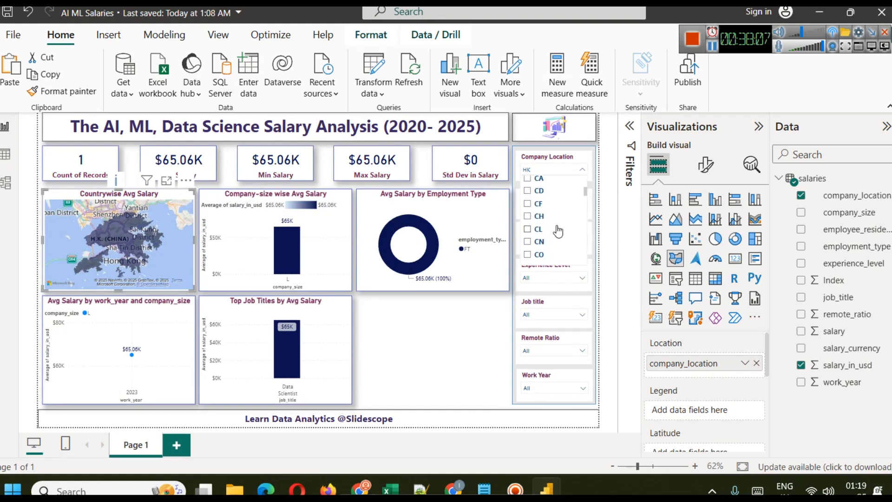
left_click(533, 246)
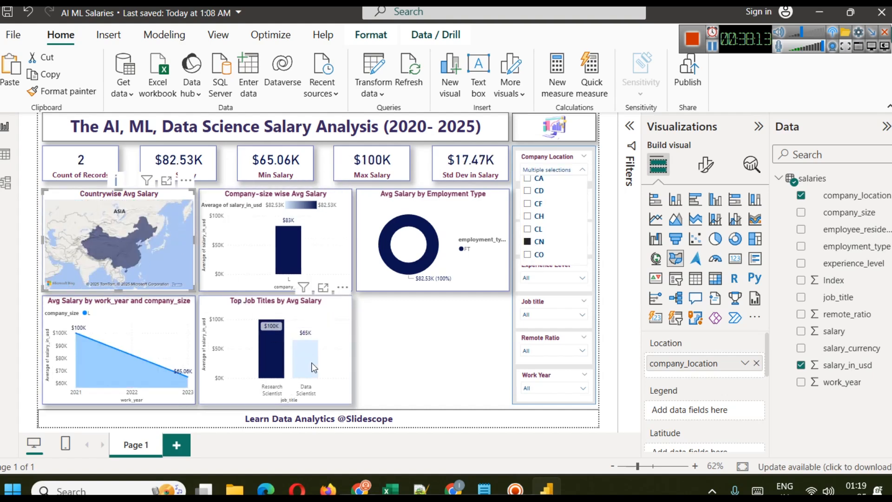
mouse_move(277, 365)
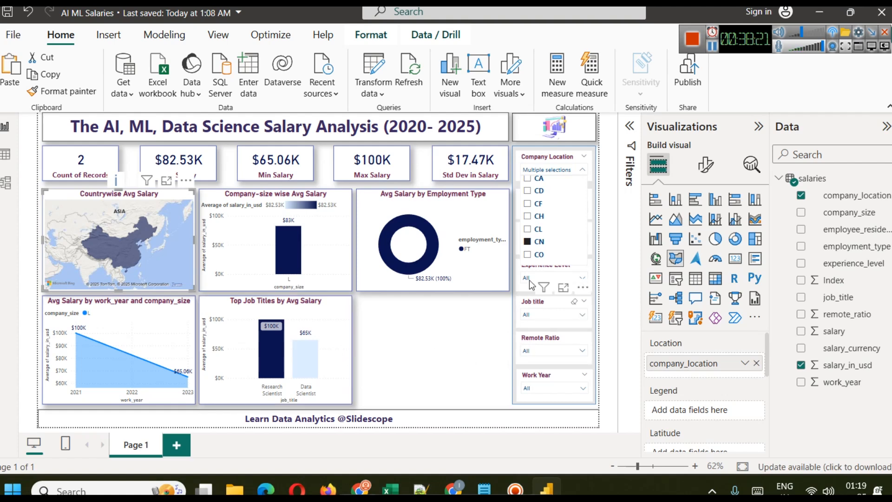
left_click(574, 156)
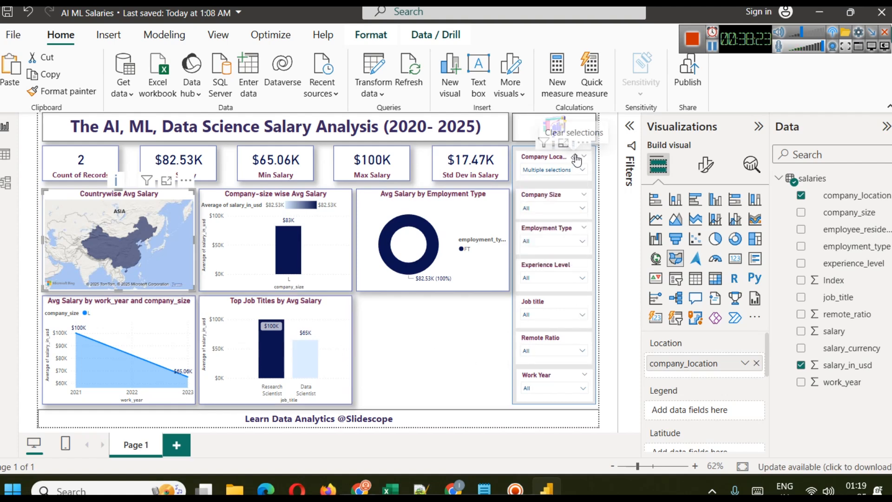
left_click(445, 328)
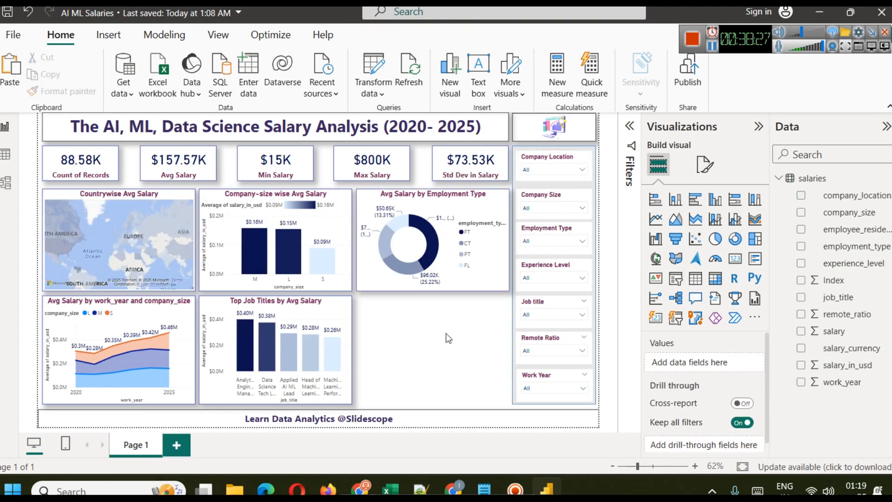
Step: Filter Experience Level by SE, inspect the top job titles, and switch the filter to MI
left_click(549, 277)
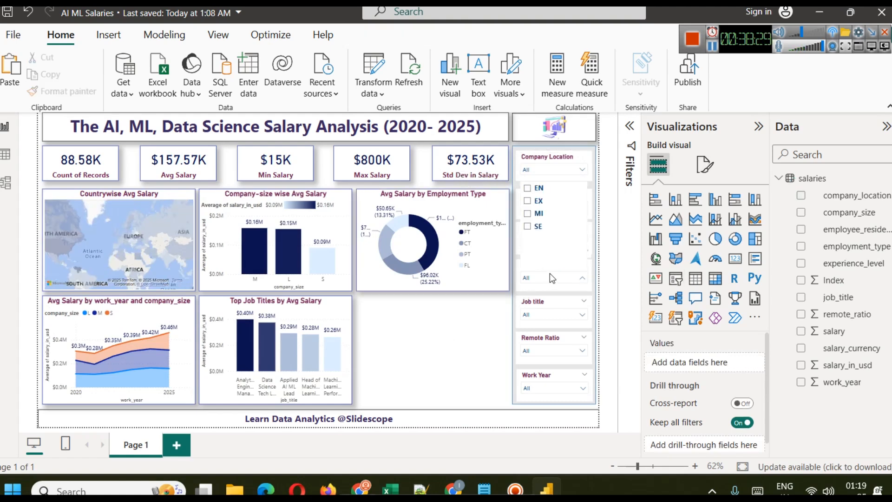
left_click(530, 227)
mouse_move(239, 334)
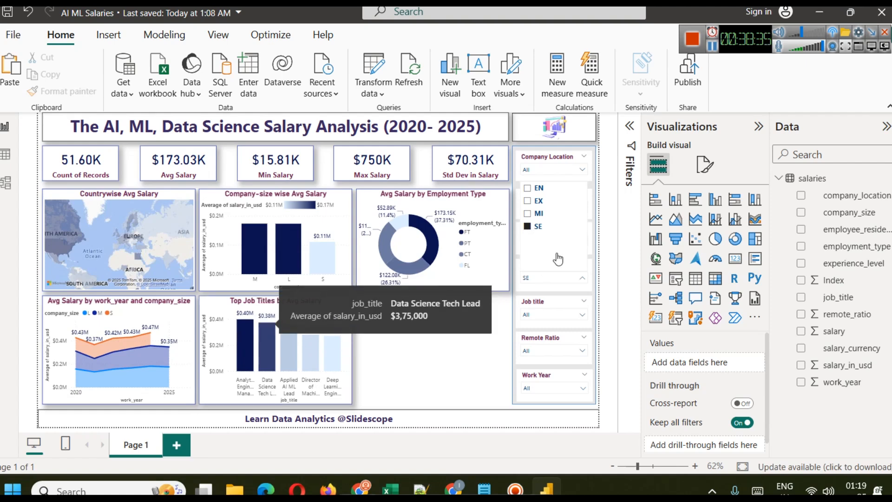
left_click(528, 214)
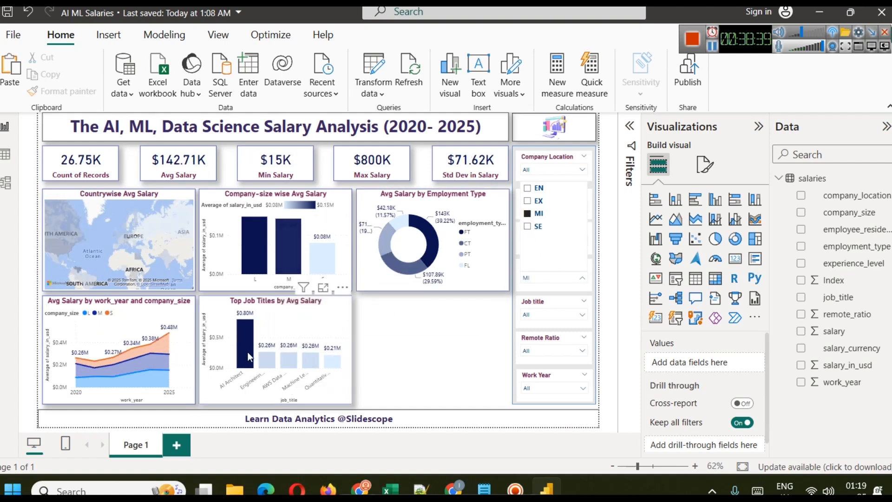
Step: Filter Experience Level to EX and check the meaning of the level codes on the Kaggle dataset page
left_click(533, 202)
left_click(367, 483)
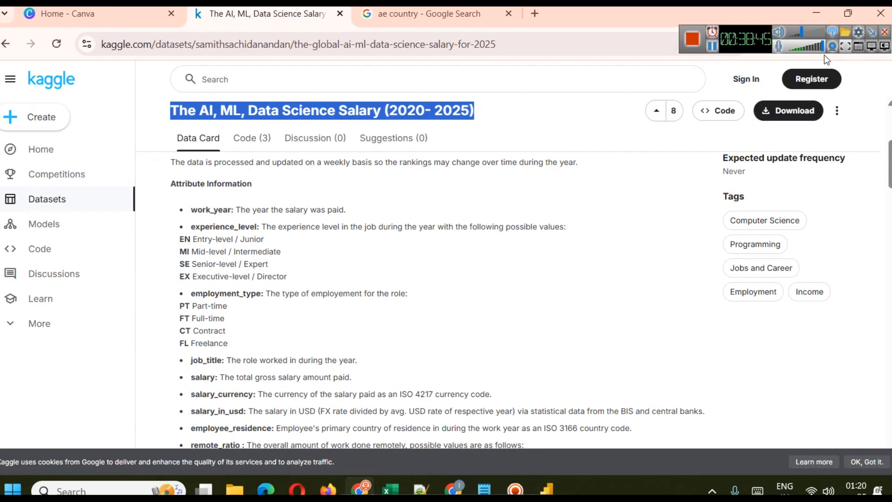
left_click(816, 13)
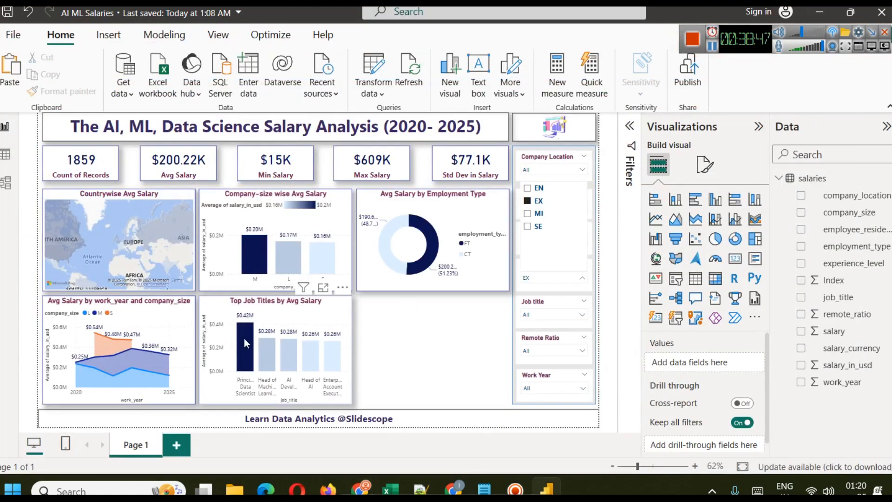
Step: Inspect the highest bar of the top job titles chart for EX and clear the Experience Level filter
mouse_move(244, 340)
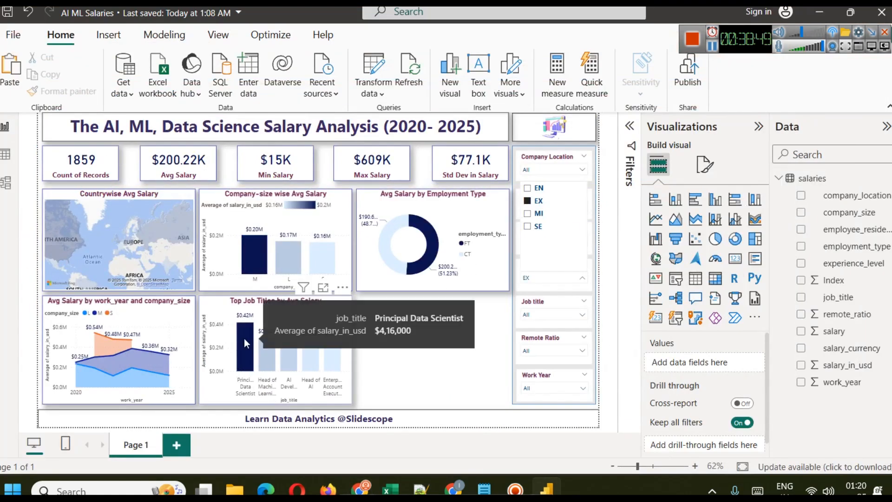
left_click(530, 201)
left_click(447, 370)
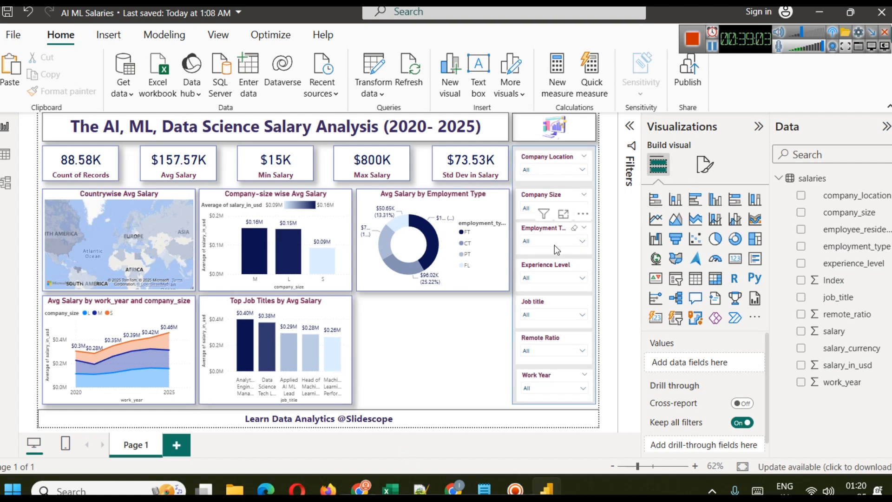
Step: Change the job title chart's title to "Top 5 Job Titles by Avg Salary"
left_click(323, 308)
left_click(698, 162)
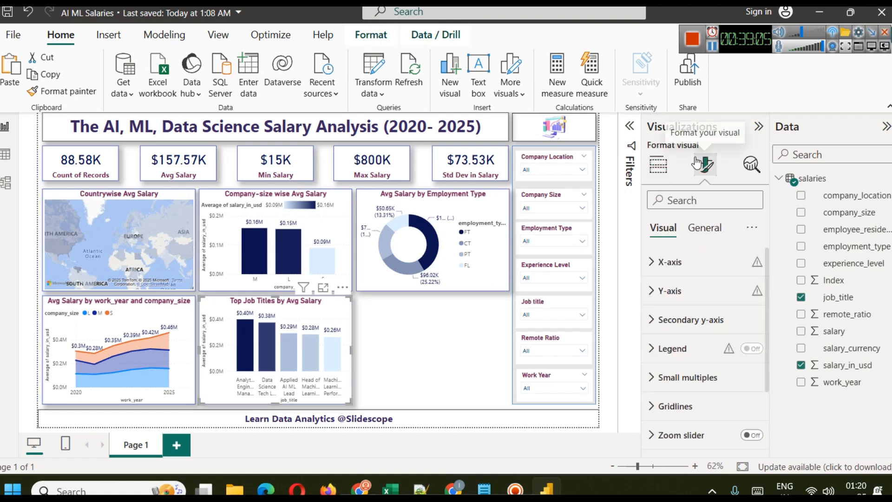
left_click(704, 228)
left_click(667, 290)
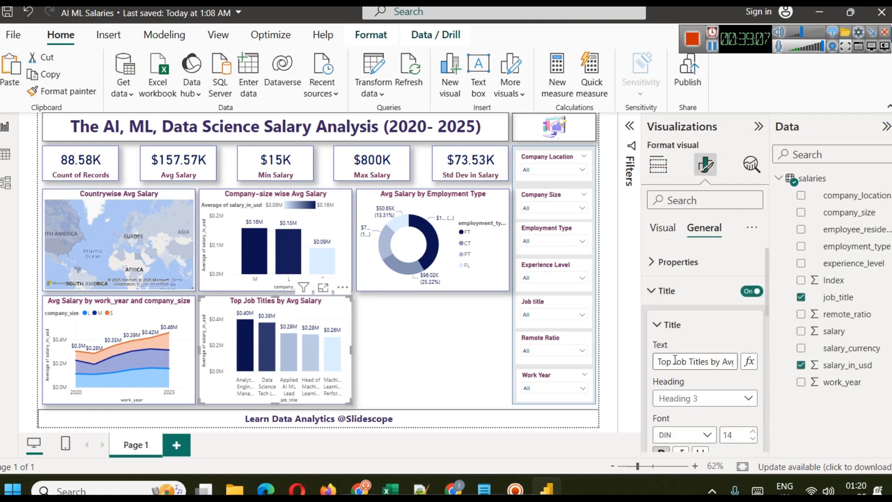
type("5")
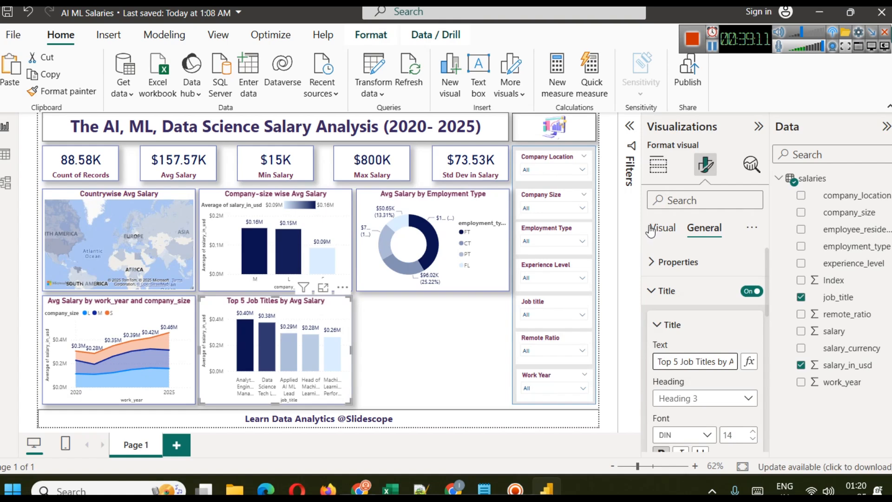
left_click(435, 354)
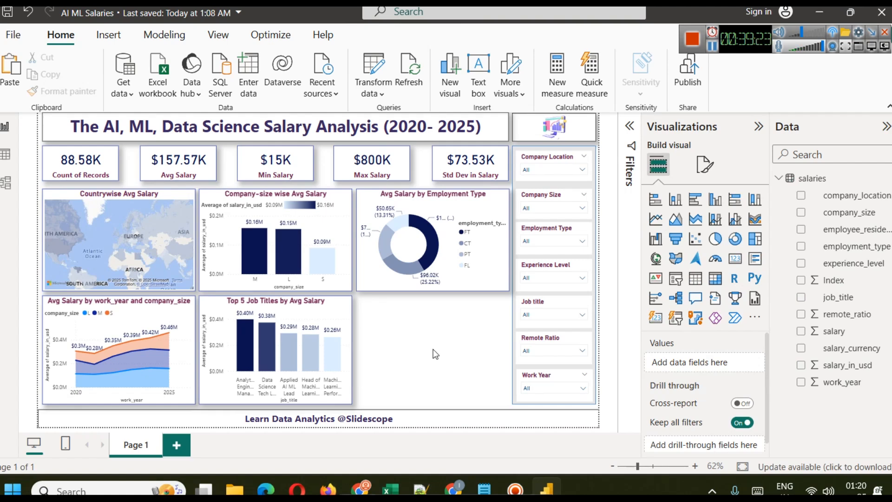
Step: Add remote_ratio, aggregated as Average, to the line y-axis of the Top 5 Job Titles chart
left_click(322, 302)
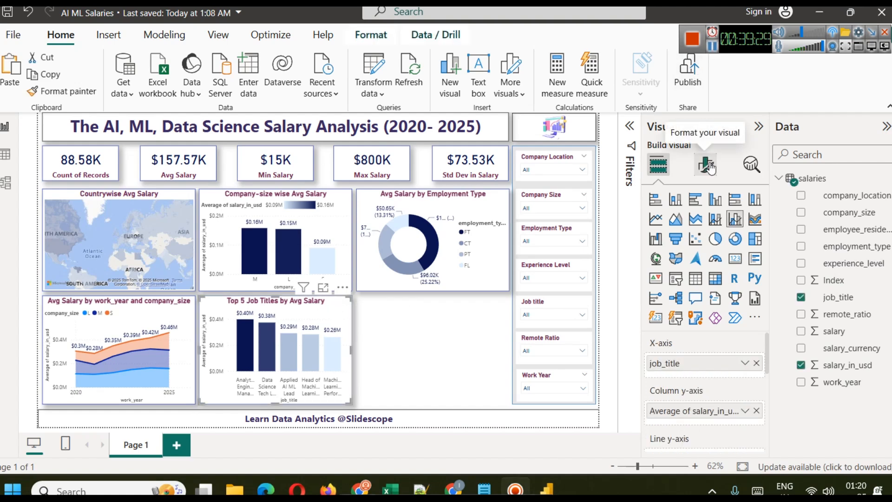
scroll(728, 379, "down", 2)
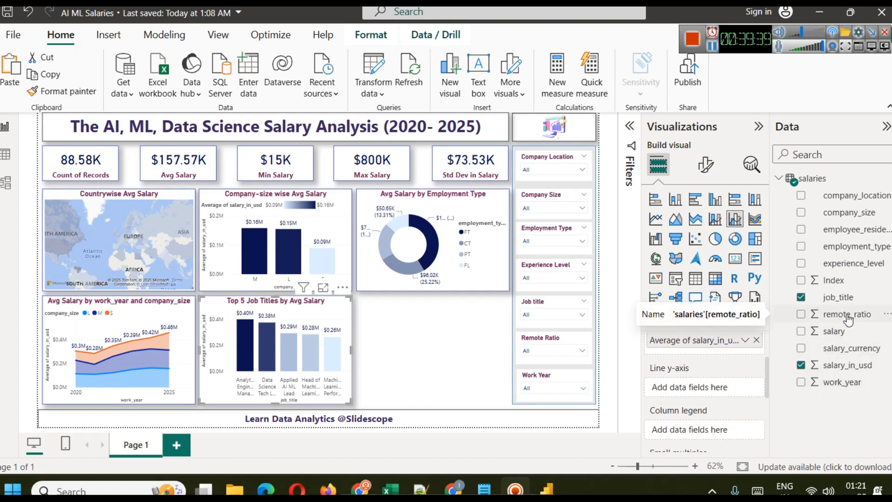
left_click_drag(848, 320, 706, 393)
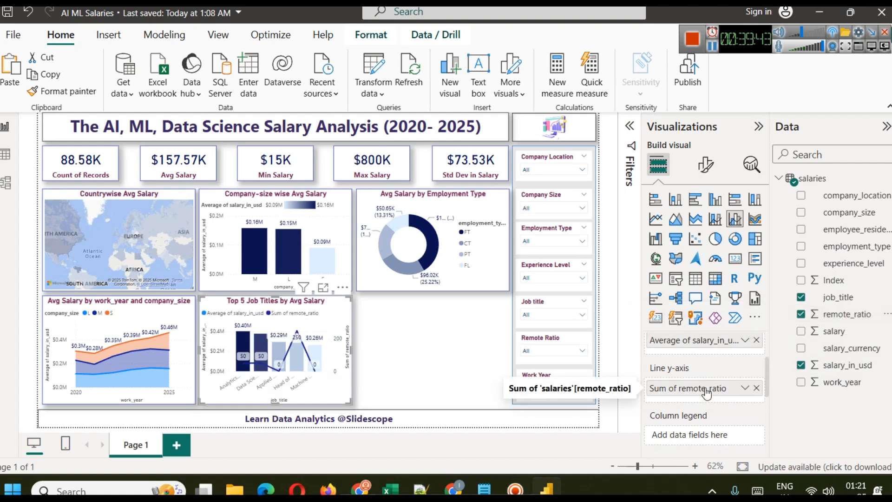
left_click(745, 388)
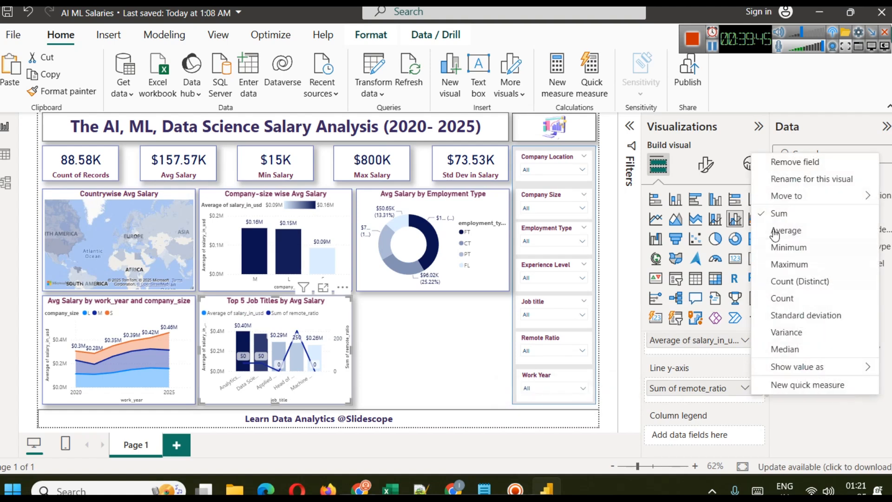
left_click(789, 231)
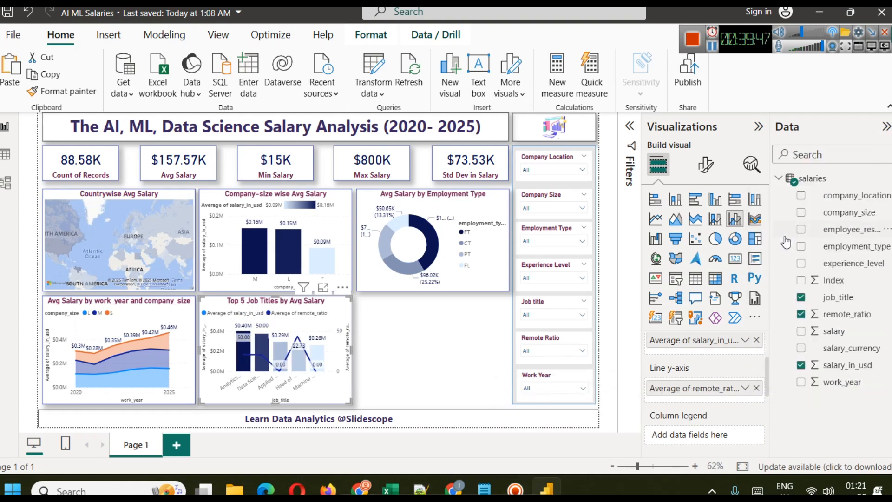
Step: Examine the average remote ratio line in the enlarged job titles chart, return to the report and save the file
left_click(323, 289)
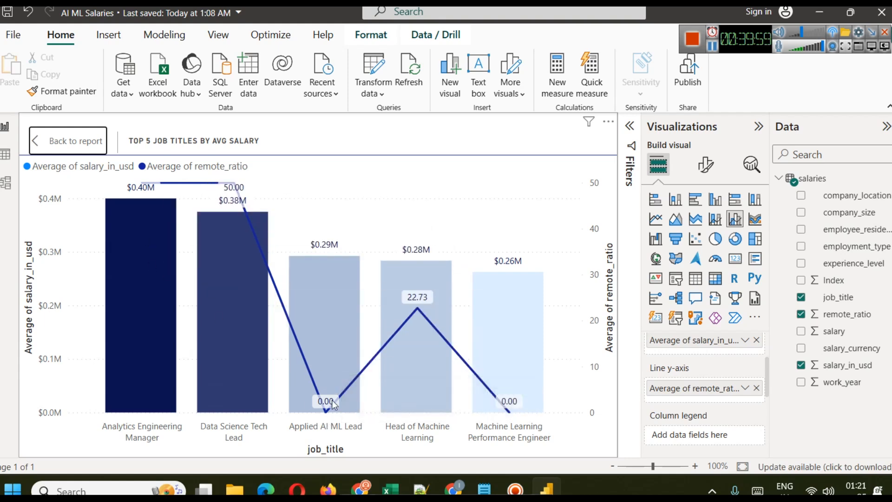
mouse_move(324, 411)
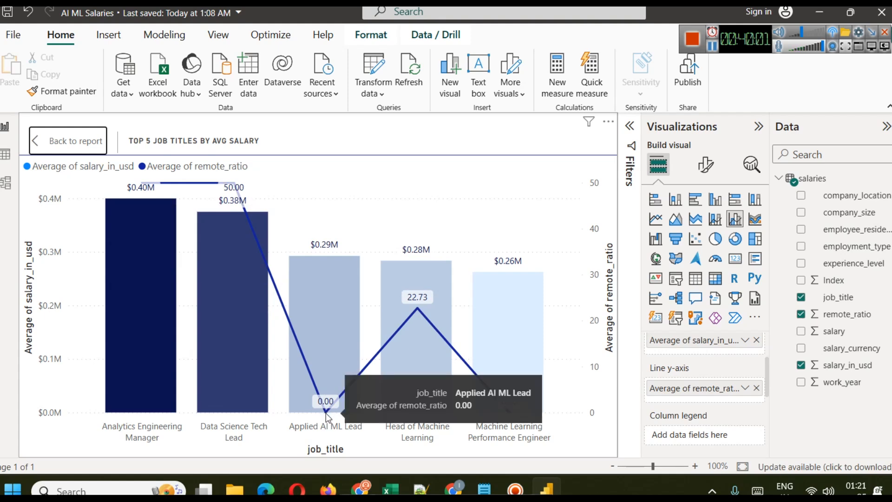
mouse_move(399, 336)
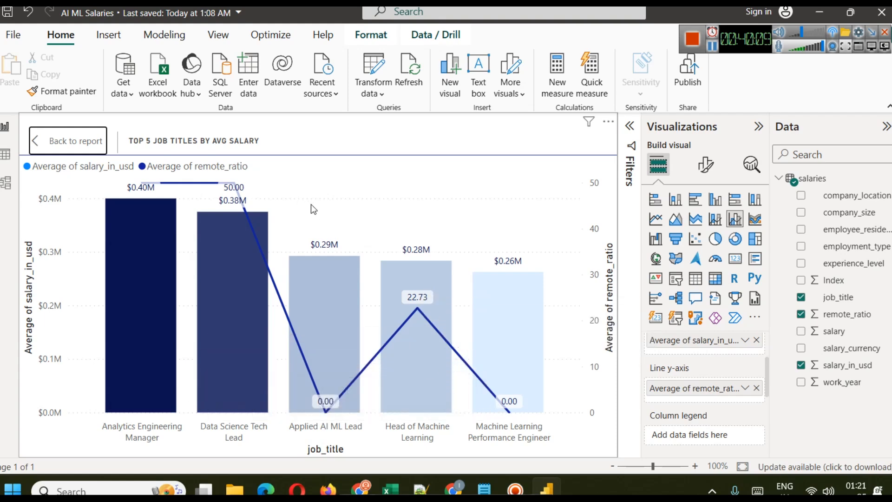
left_click(40, 144)
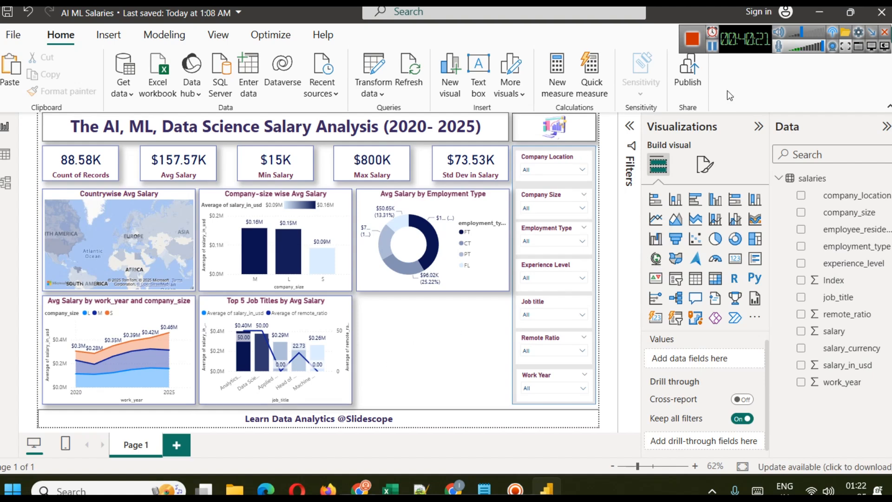
key("ctrl+s")
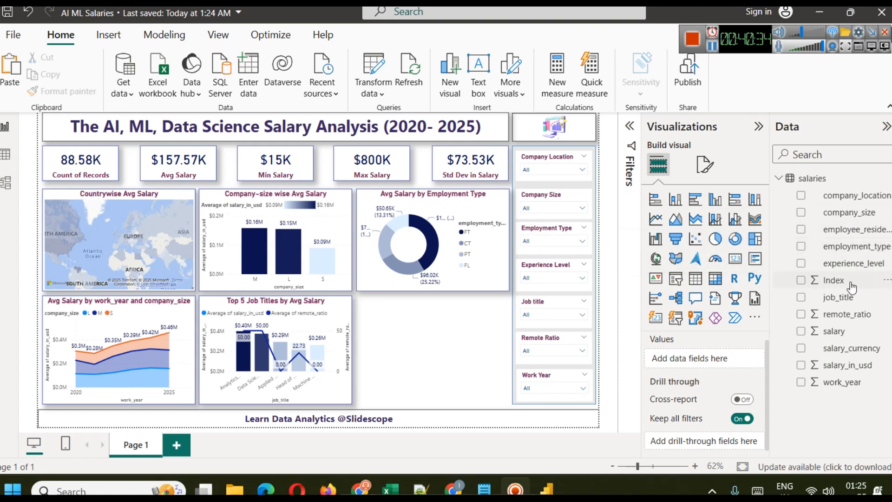
Step: Insert a ribbon chart in the empty space beside the job titles chart, with company_size on its X-axis
left_click(755, 220)
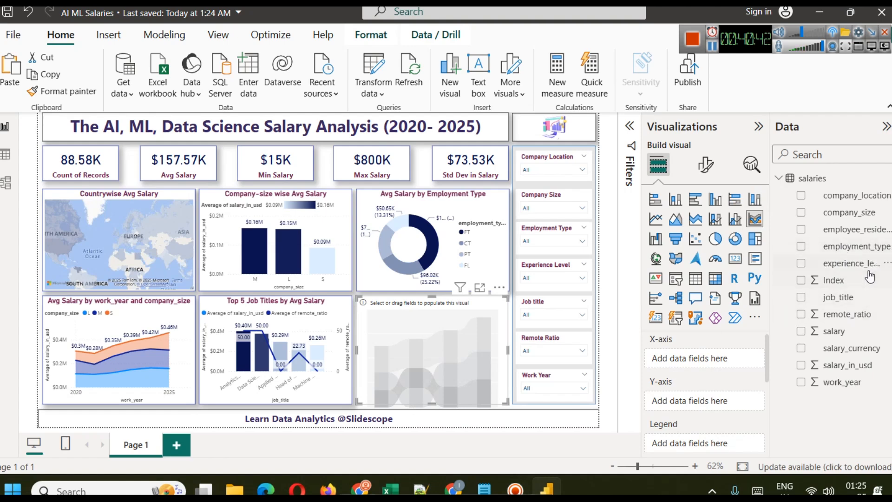
left_click_drag(857, 213, 705, 361)
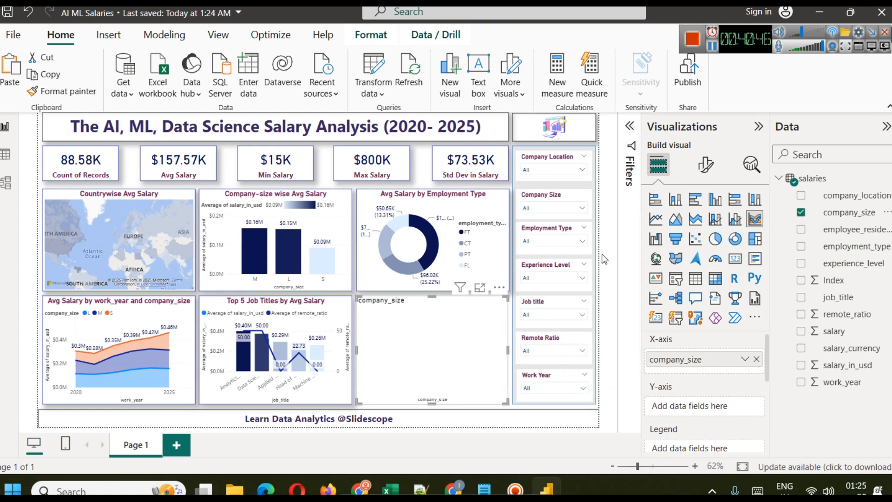
left_click(545, 229)
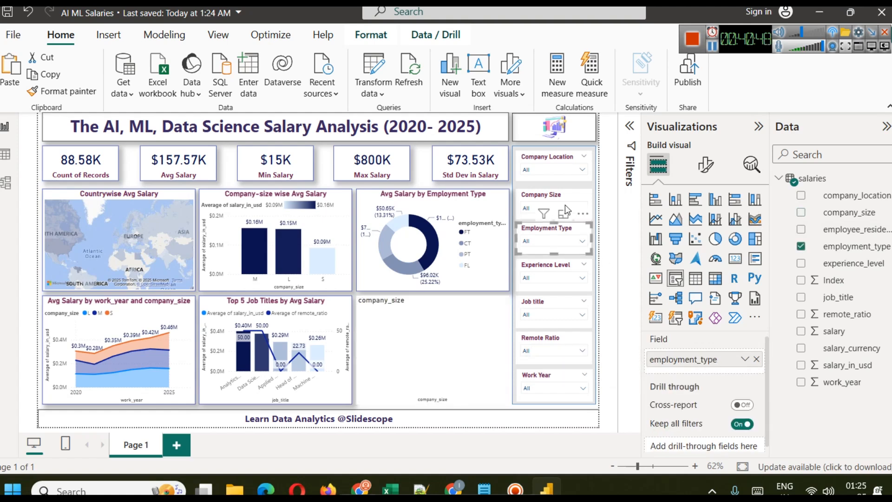
left_click(427, 364)
left_click(559, 204)
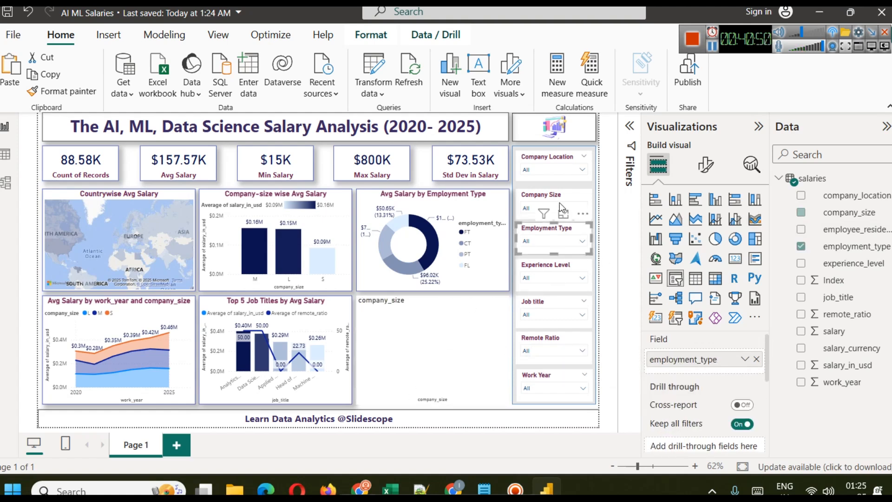
left_click(584, 199)
left_click(574, 209)
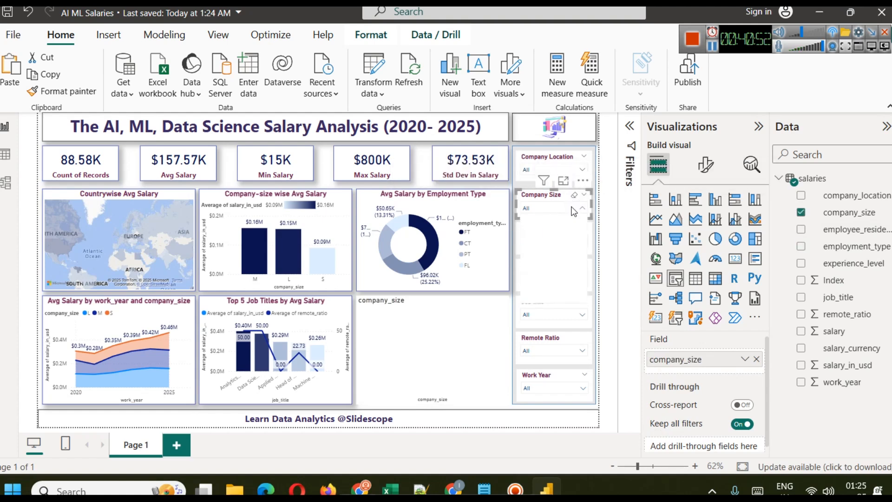
Step: Copy the formatting of the Countrywise Avg Salary map onto the new ribbon chart
left_click(415, 328)
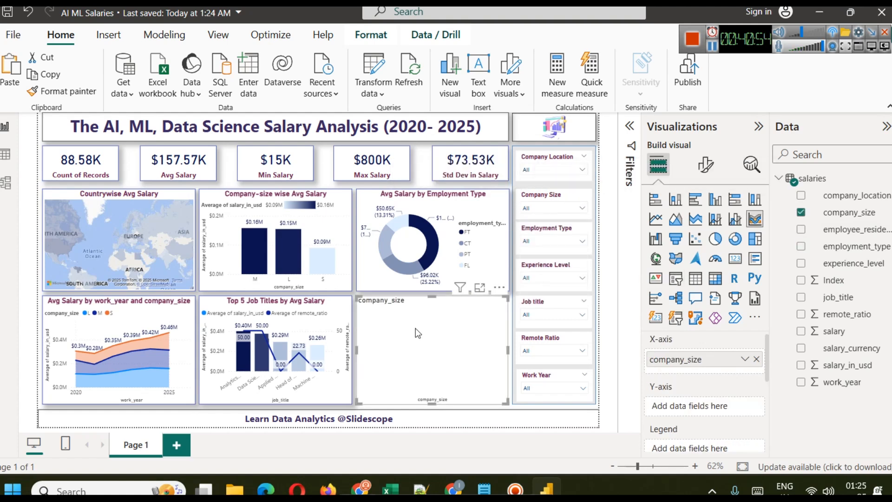
left_click(179, 193)
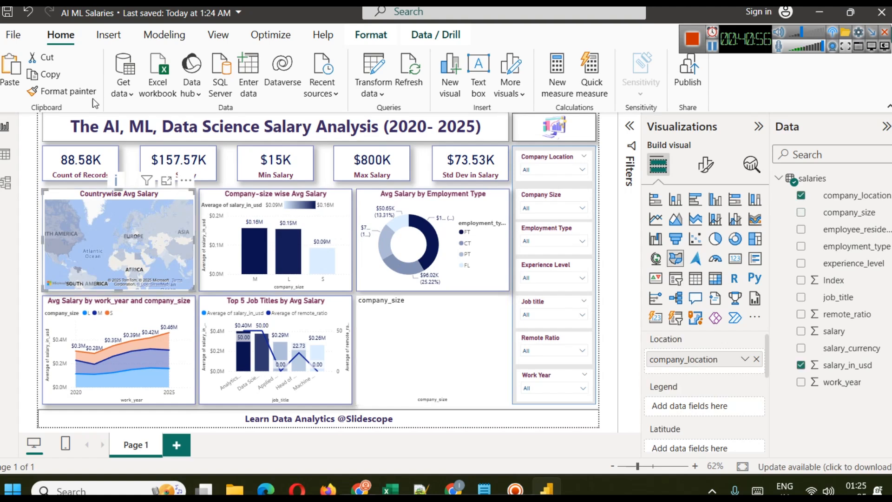
left_click(468, 331)
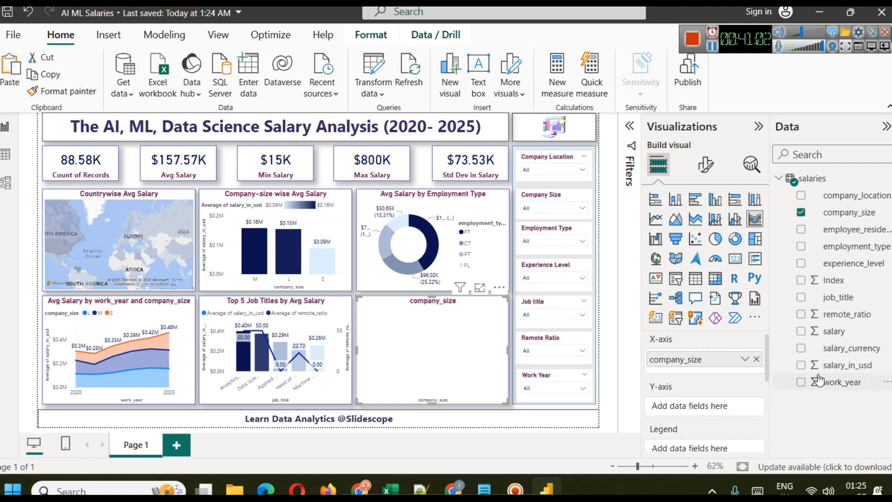
Step: Plot the average of salary_in_usd on the ribbon chart's Y-axis and use experience_level as its legend
left_click_drag(830, 370, 681, 407)
left_click(744, 409)
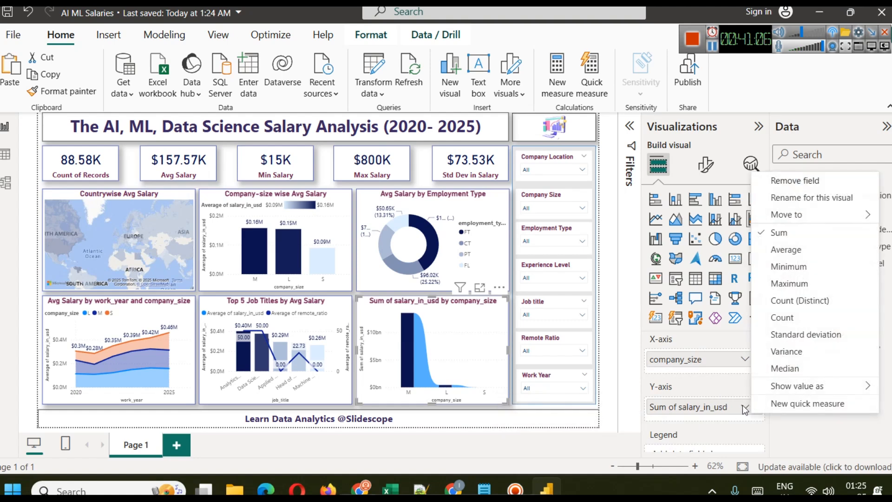
left_click(796, 249)
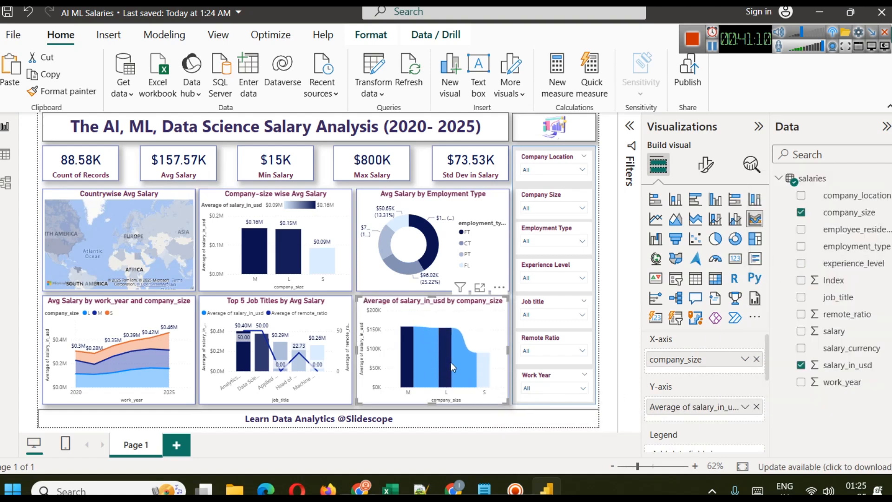
mouse_move(483, 369)
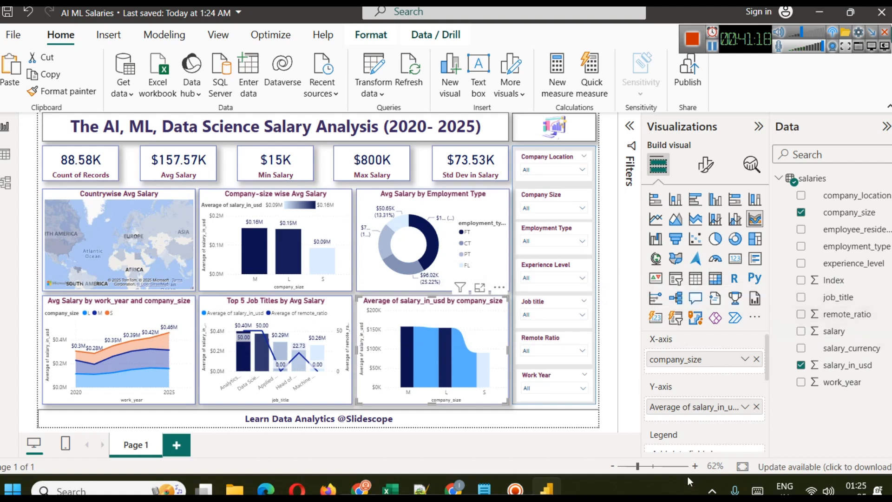
left_click_drag(766, 358, 769, 377)
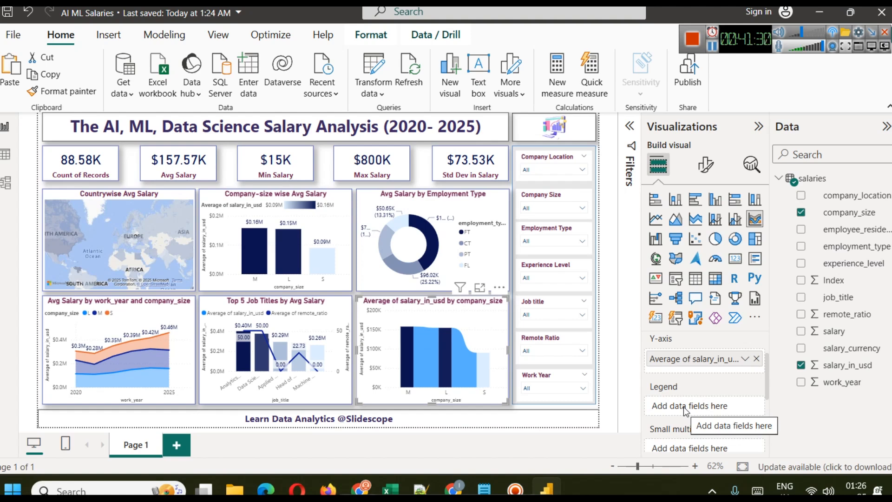
left_click_drag(850, 263, 718, 404)
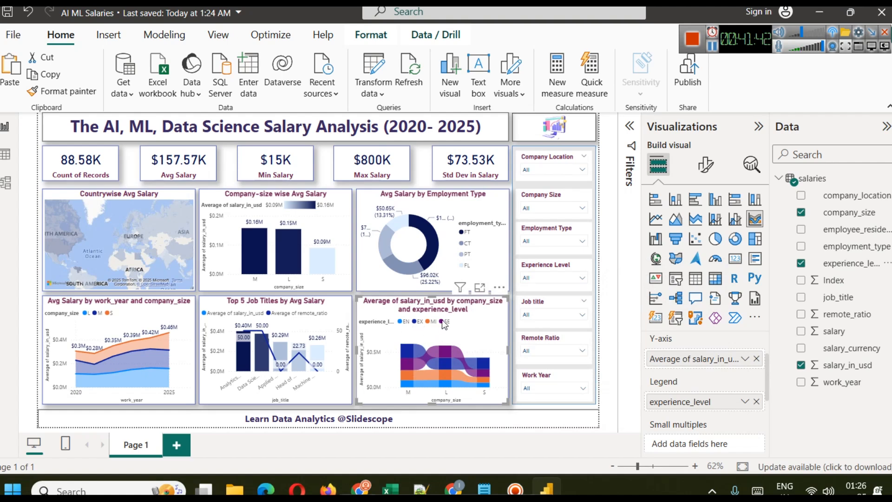
Step: Examine the enlarged ribbon chart's salary ranking by company size and experience level, checking the level codes on the Kaggle dataset page
left_click(479, 281)
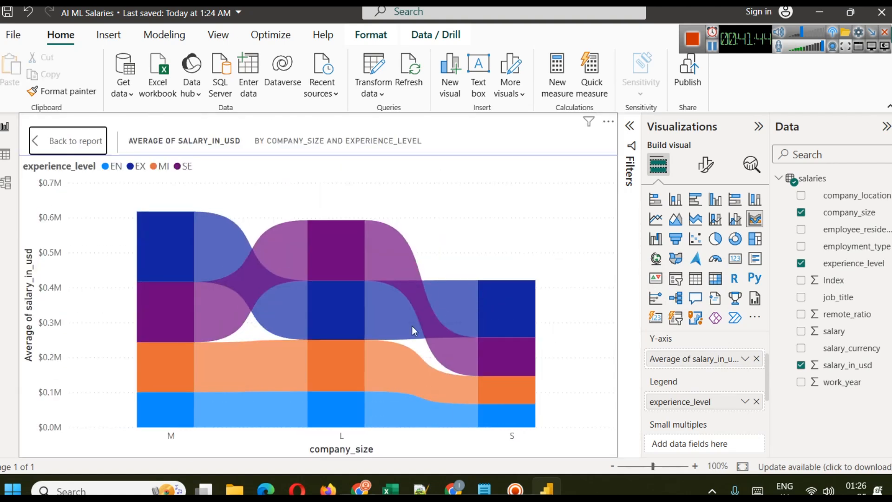
mouse_move(151, 322)
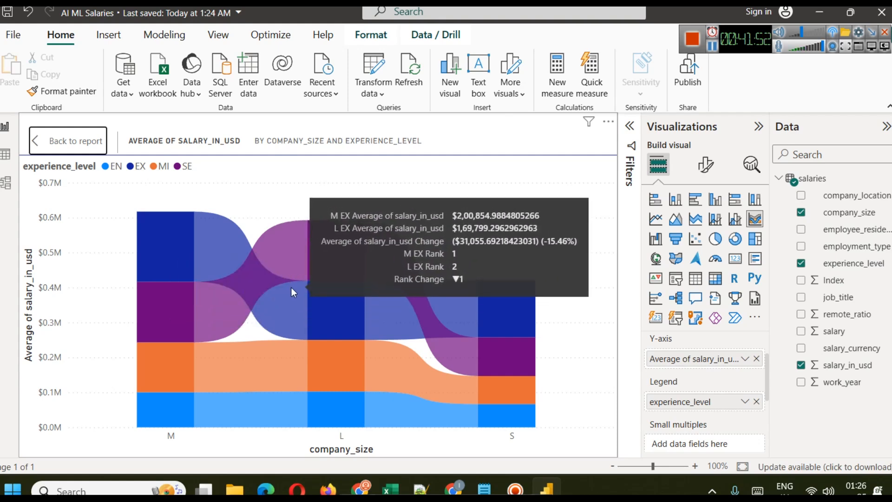
mouse_move(308, 263)
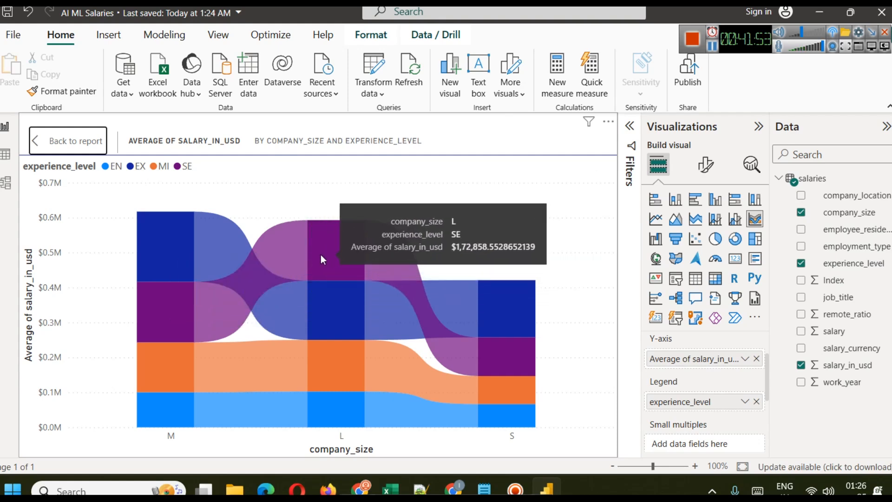
left_click(359, 488)
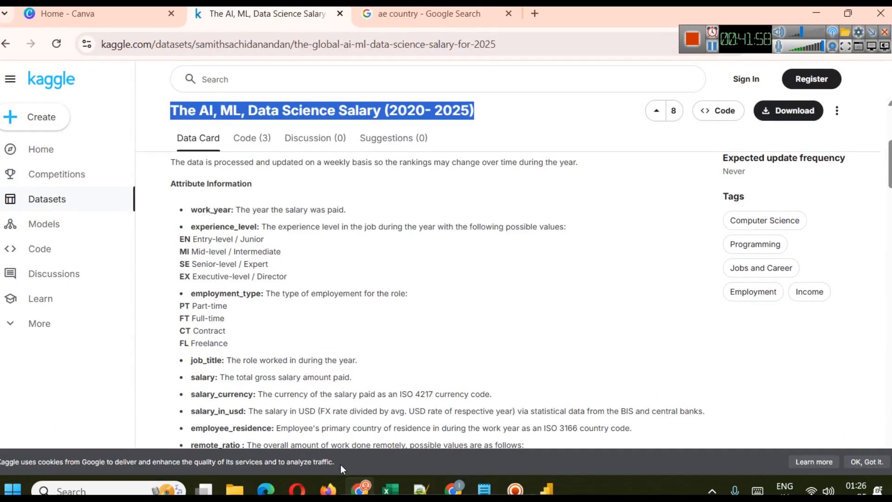
left_click(361, 488)
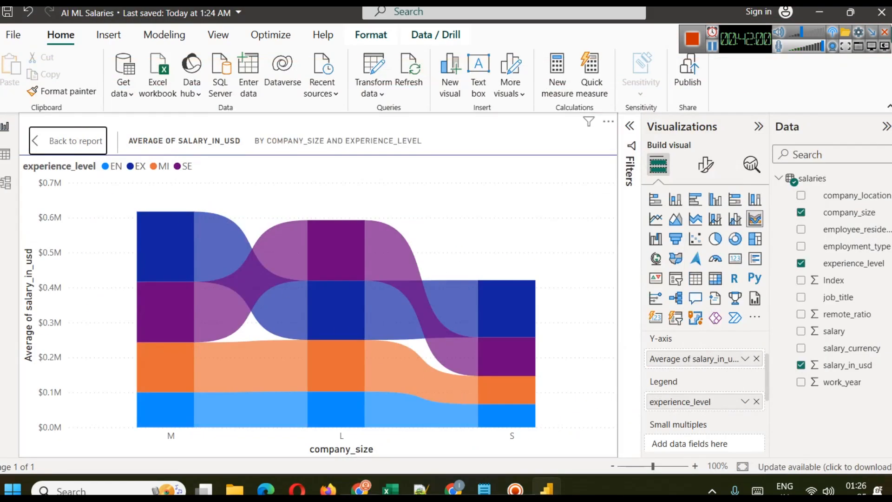
left_click(67, 140)
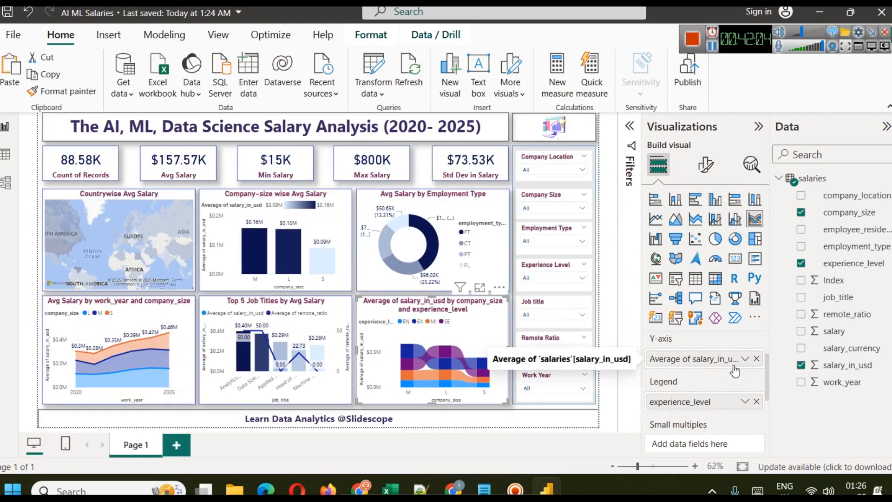
mouse_move(442, 349)
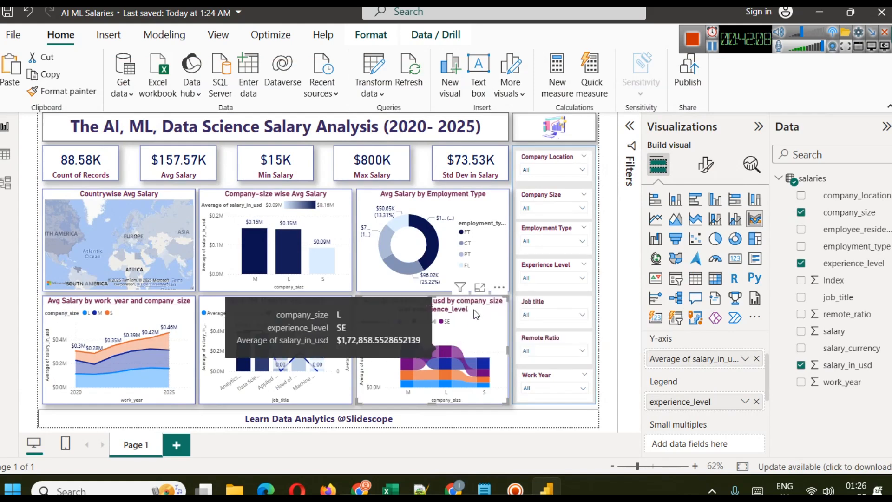
left_click(477, 288)
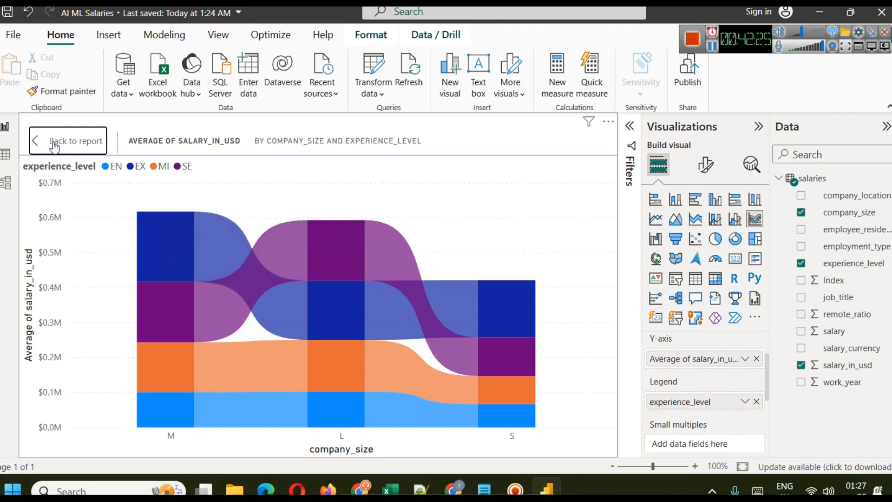
left_click(54, 141)
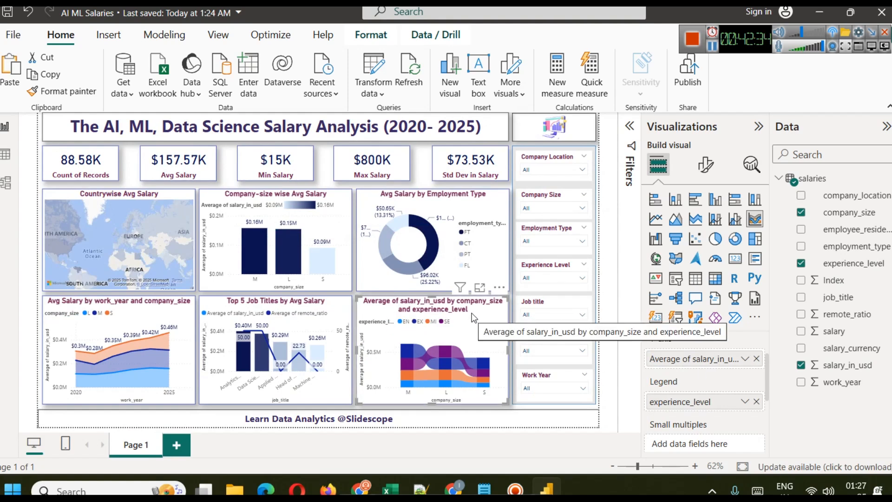
Step: Change the ribbon chart's title text to "Avg Salary by Comp Size and Ex Level"
left_click(701, 168)
left_click(704, 228)
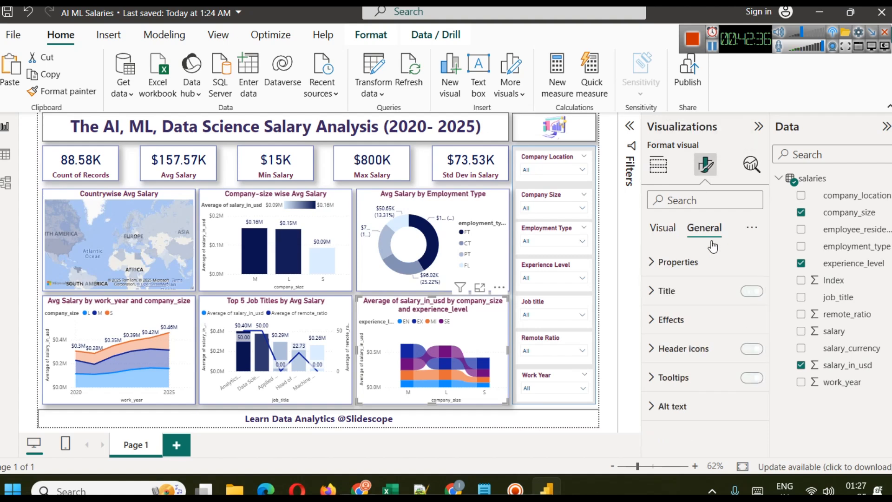
left_click(699, 292)
left_click(684, 358)
key("ctrl+a")
type("Avg Sarary b")
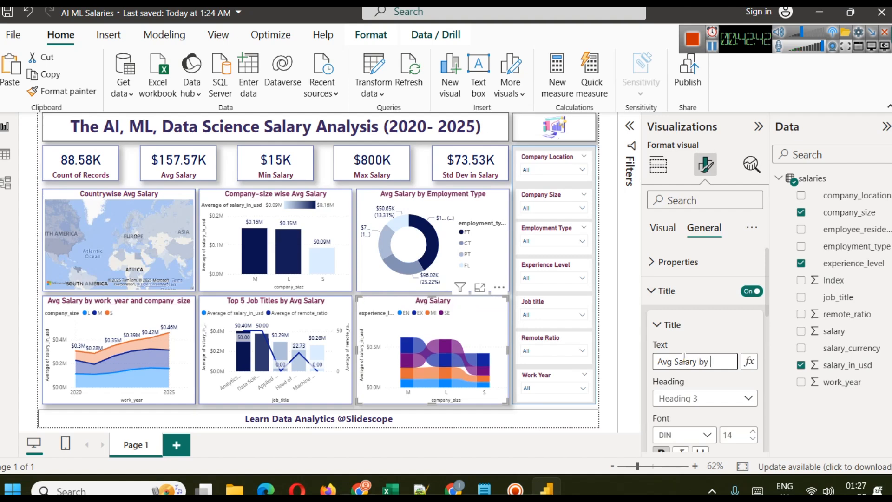
type("y Comp Size")
type(" and Ex")
type(" Lev")
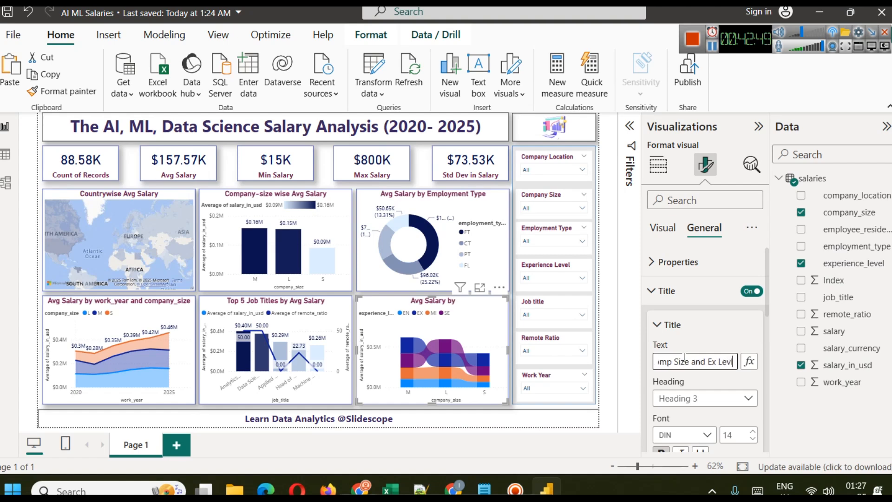
type("el")
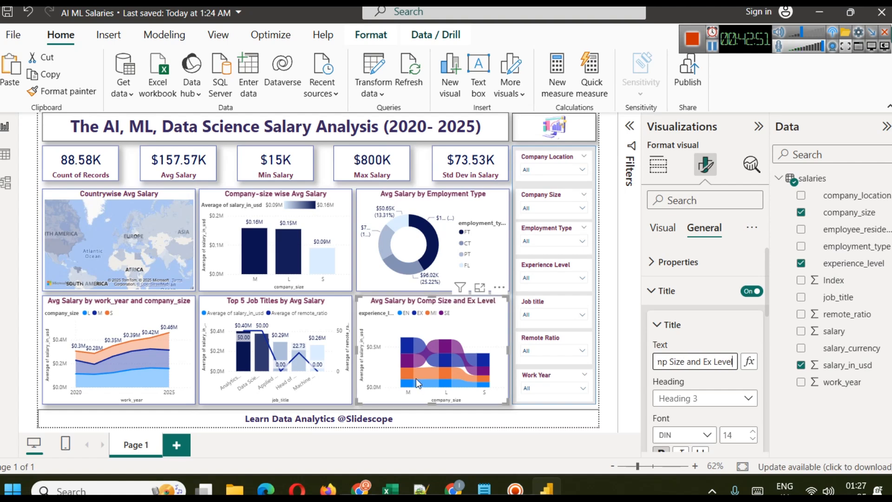
left_click(356, 294)
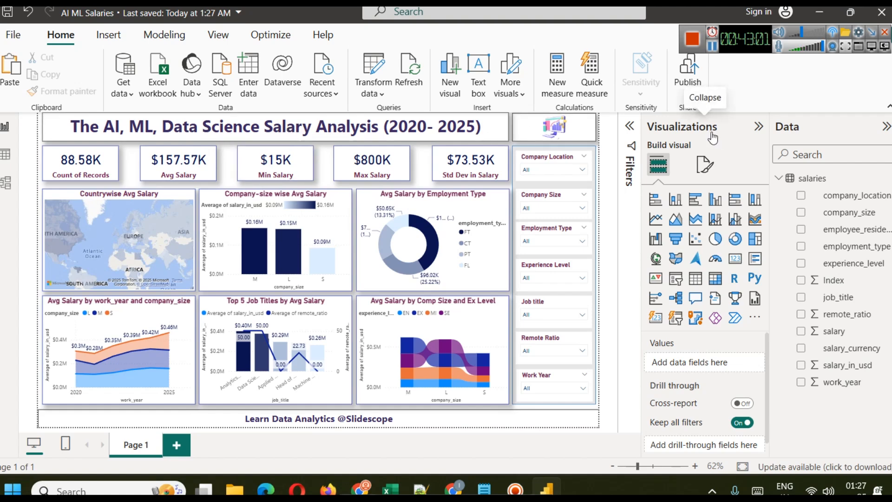
Step: Rename the report page Page 1 as "Dashboard"
right_click(135, 443)
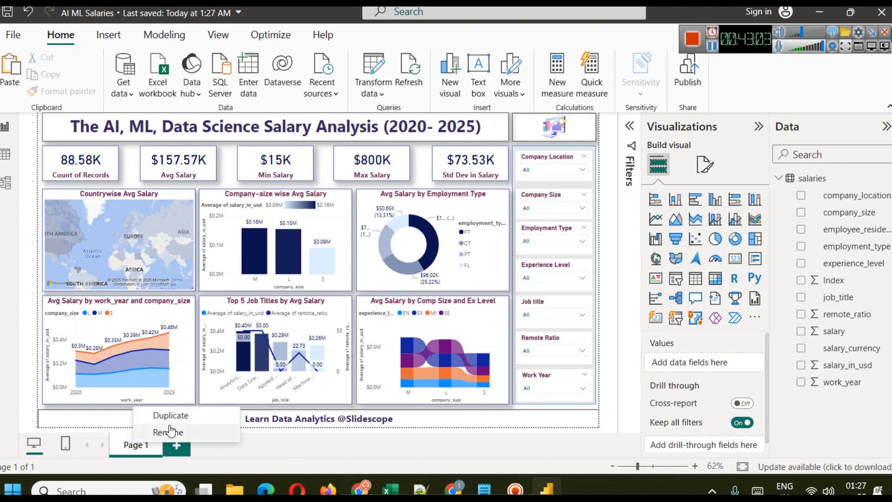
left_click(172, 433)
type("Das")
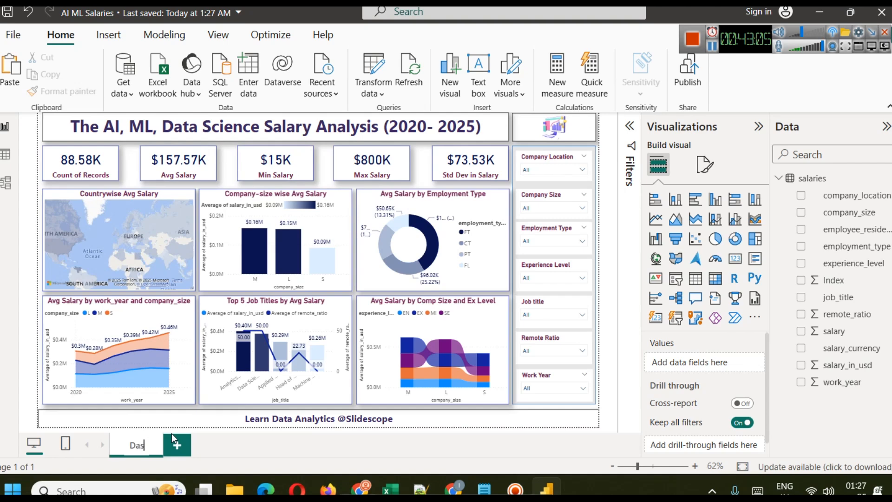
type("hboard")
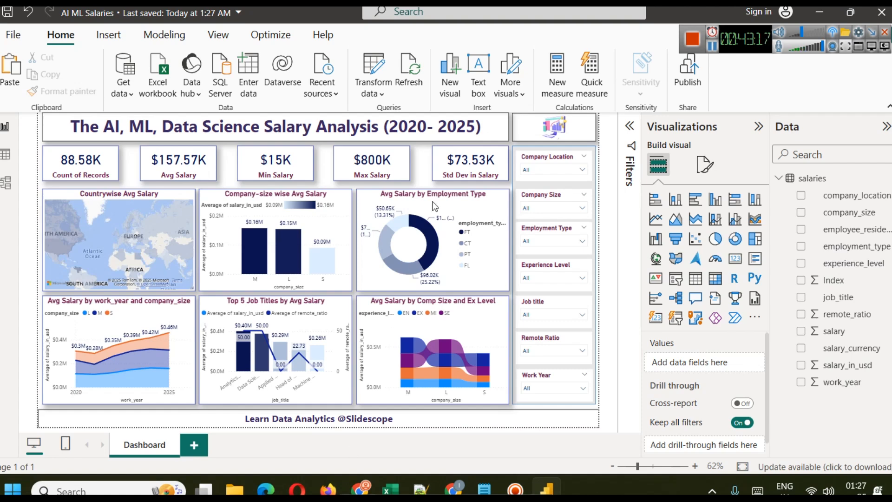
Step: Collapse the Visualizations pane to give the dashboard more room and save the report
left_click(755, 127)
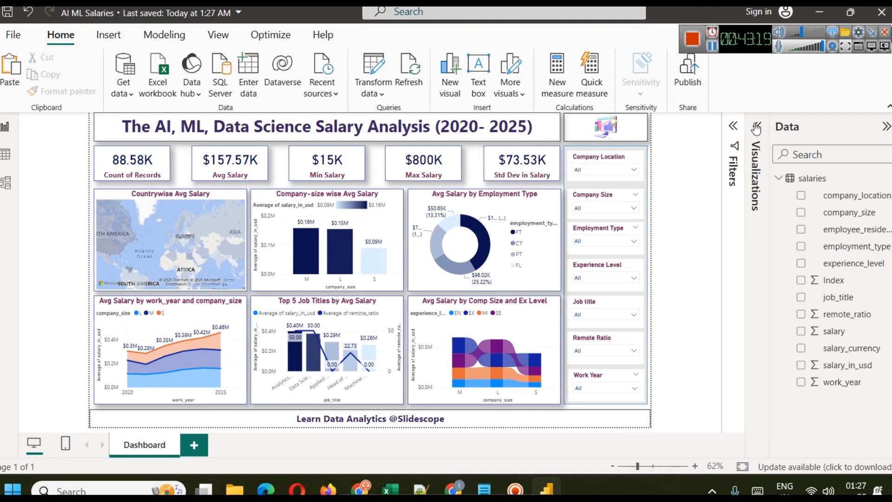
left_click(888, 106)
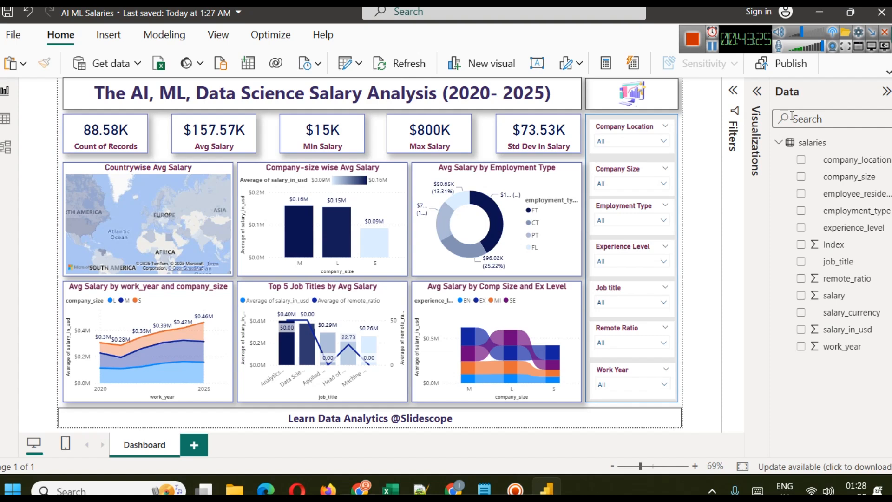
key("ctrl+s")
left_click(889, 73)
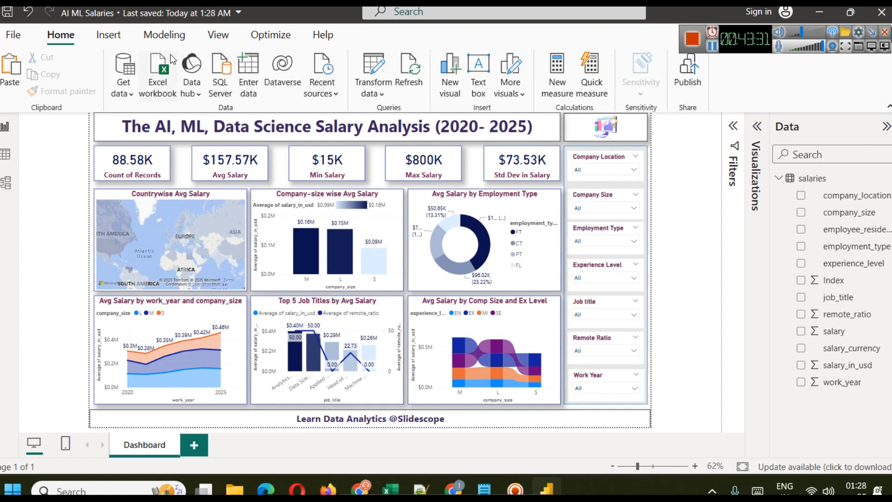
Step: Apply the navy, blue and green accessible theme to the report and save it
left_click(222, 36)
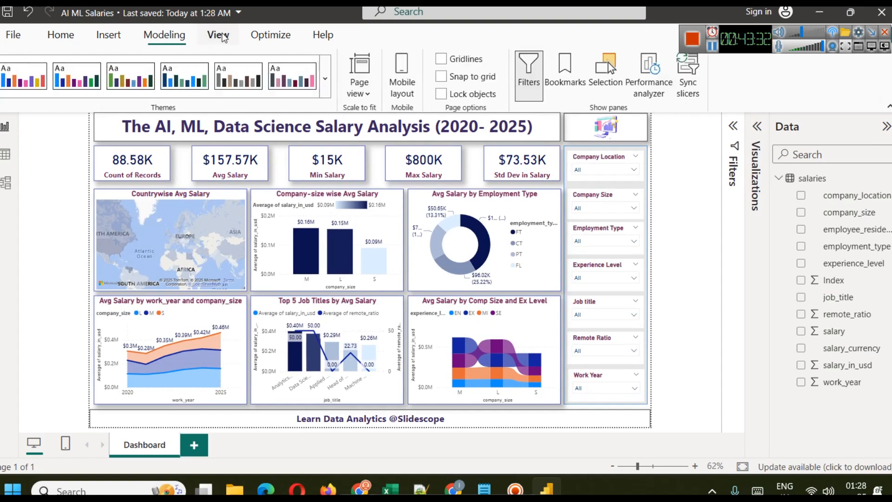
left_click(325, 79)
left_click(186, 215)
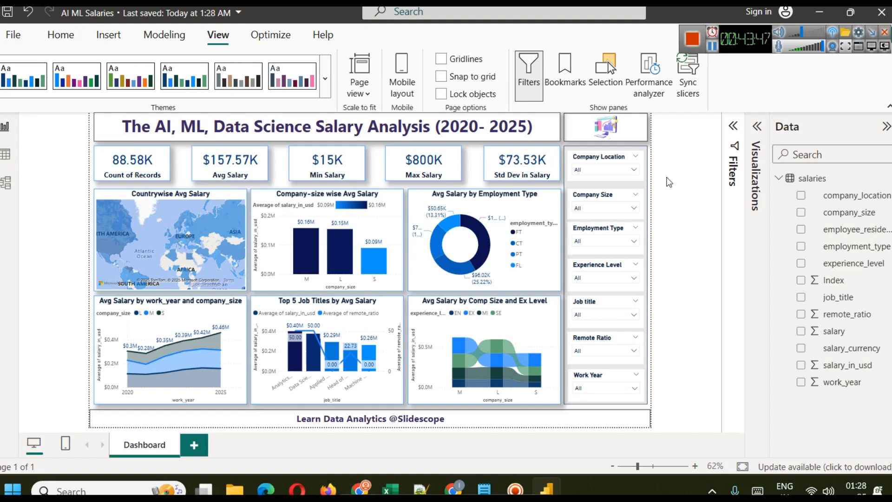
left_click(325, 69)
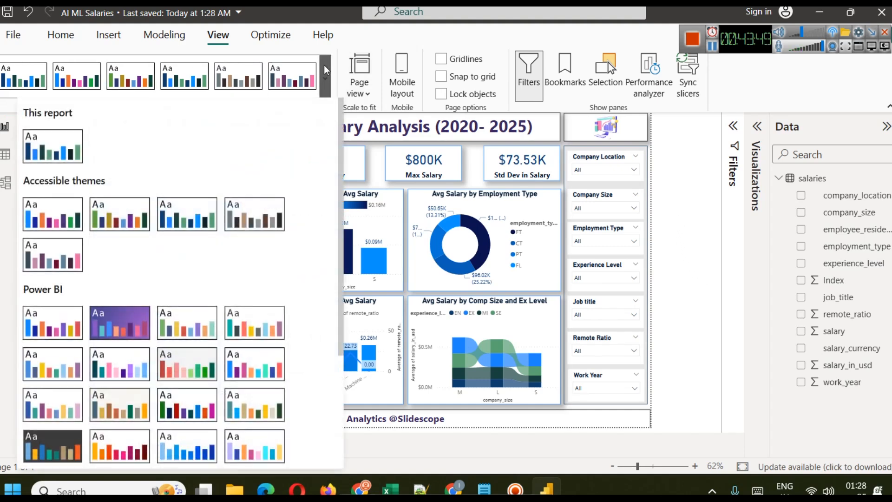
left_click(662, 189)
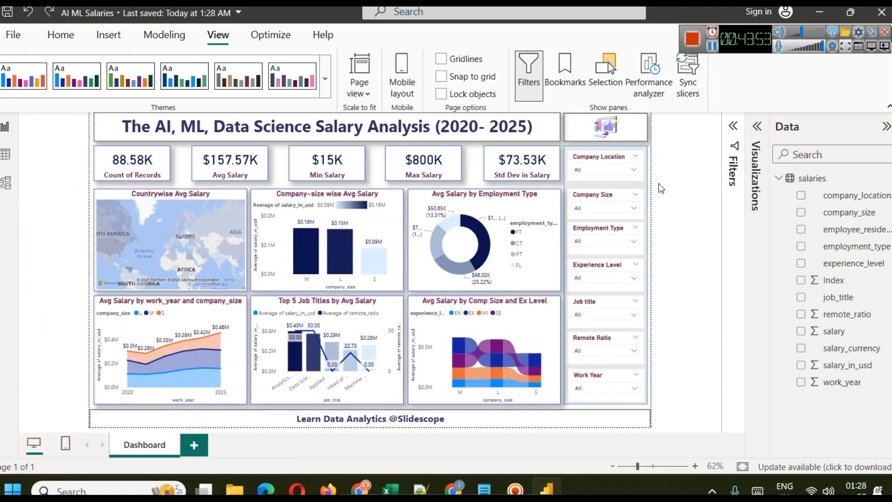
left_click(712, 45)
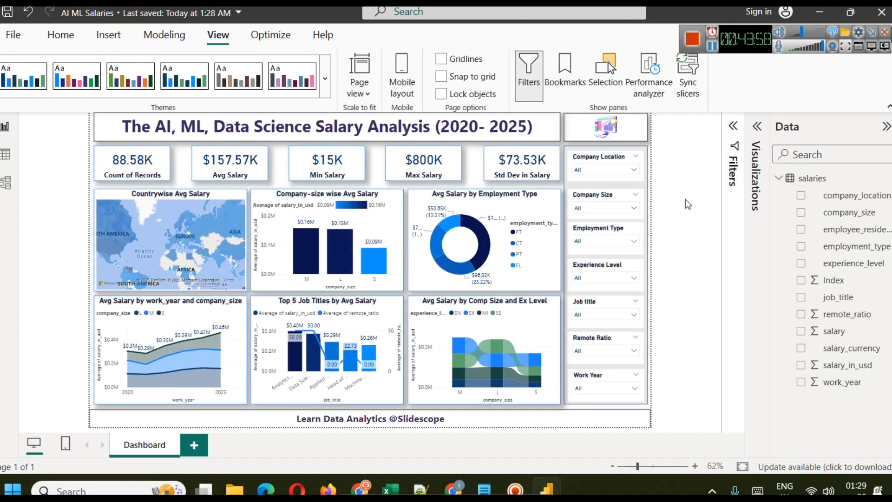
key("ctrl+a")
key("ctrl+s")
left_click(687, 184)
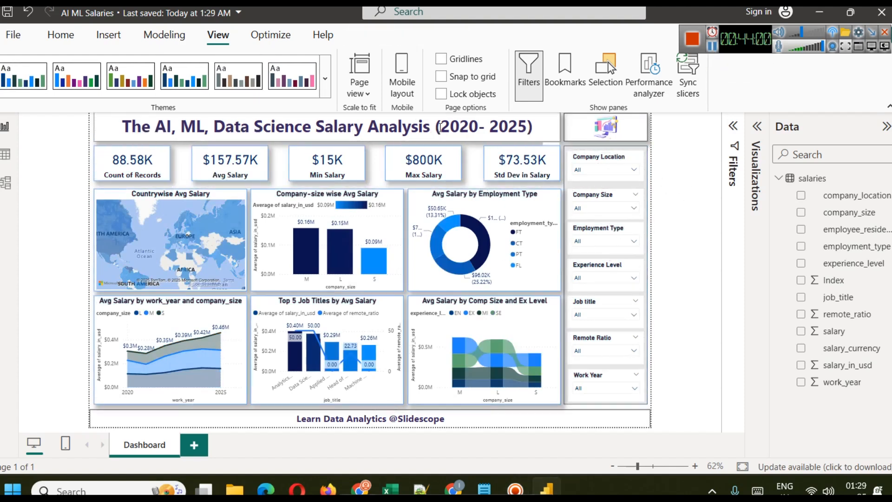
Step: Recolour the dashboard's main title text with the darkest navy theme shade
triple_click(440, 127)
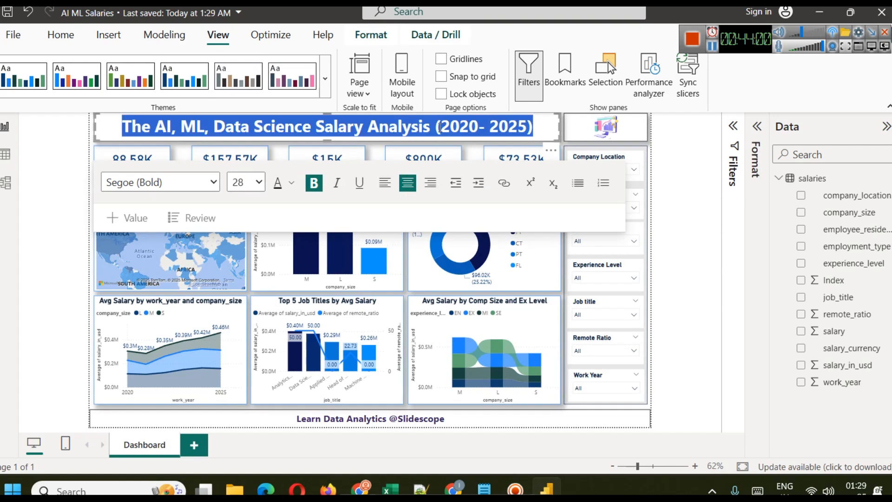
left_click(293, 185)
left_click(349, 349)
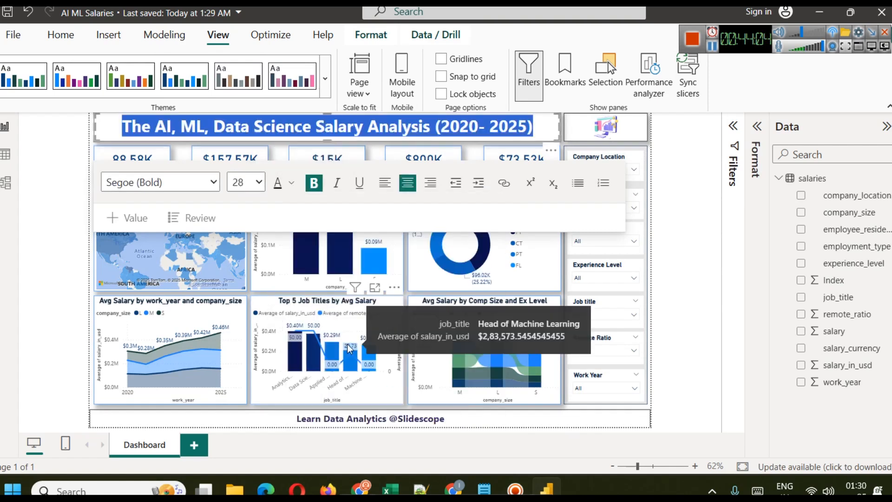
left_click(728, 202)
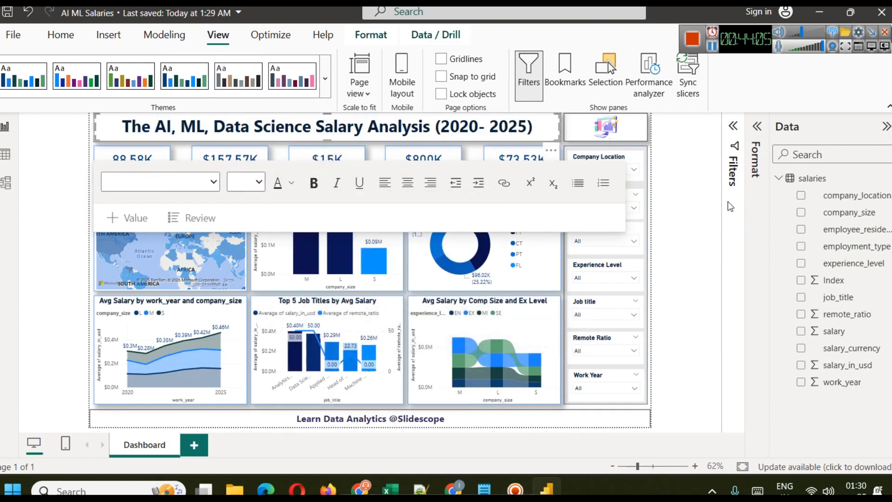
Step: Recolour the dashboard's main title text with the darkest shade of the bright blue theme colour and save the report
triple_click(434, 132)
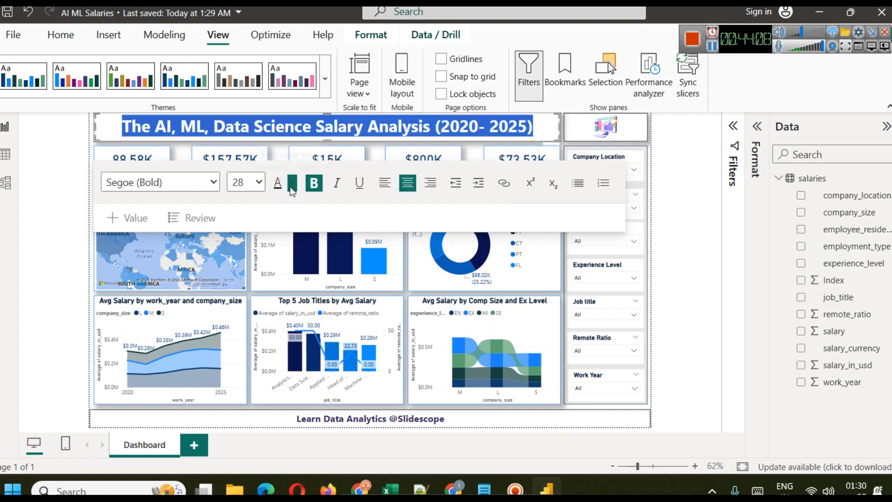
left_click(291, 185)
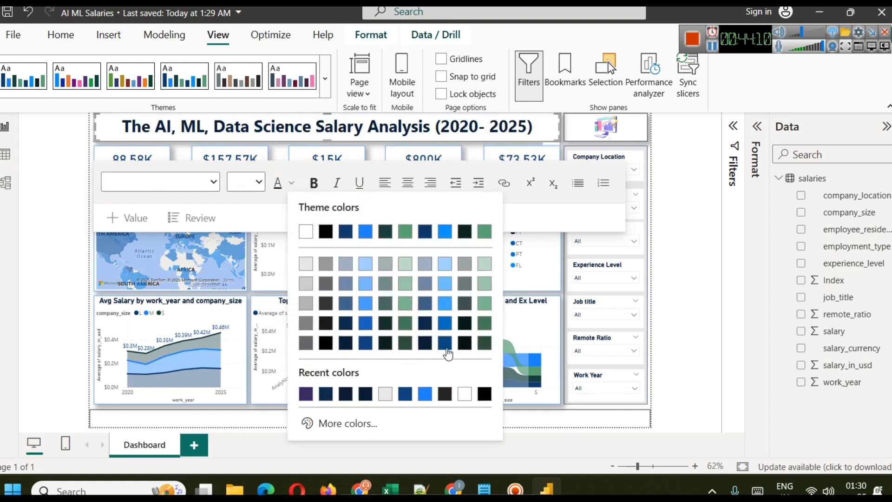
left_click(445, 345)
left_click(678, 236)
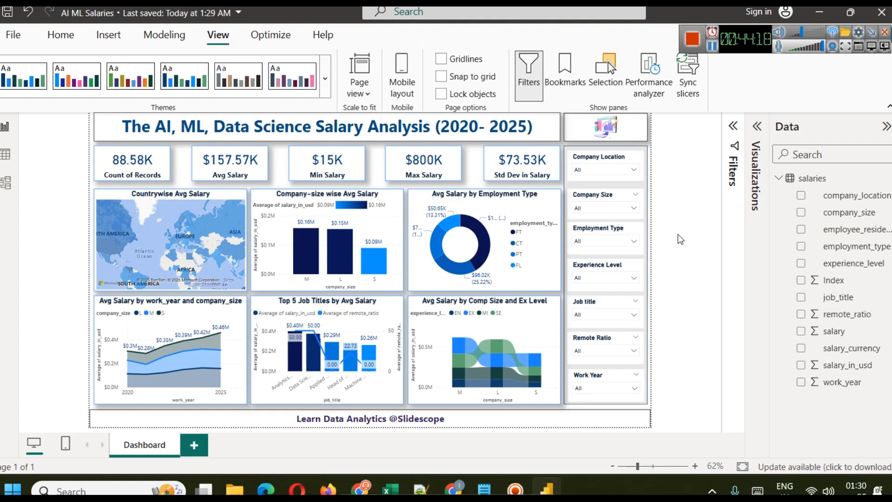
key("ctrl+s")
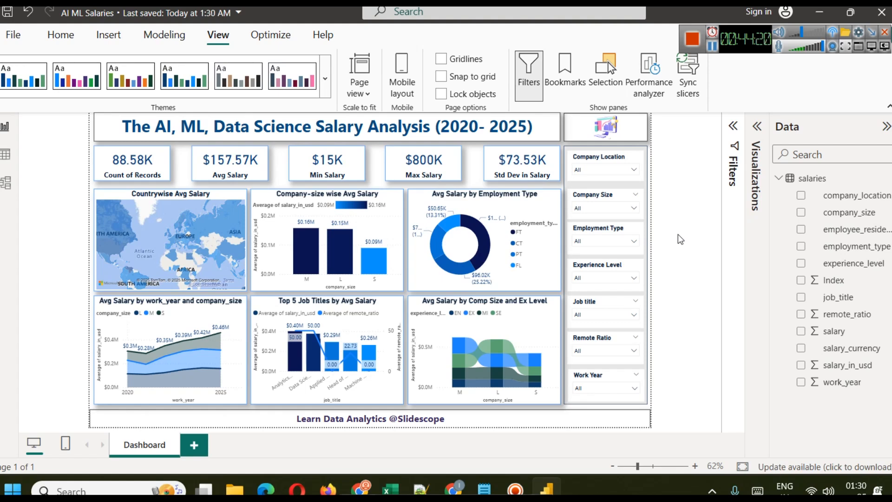